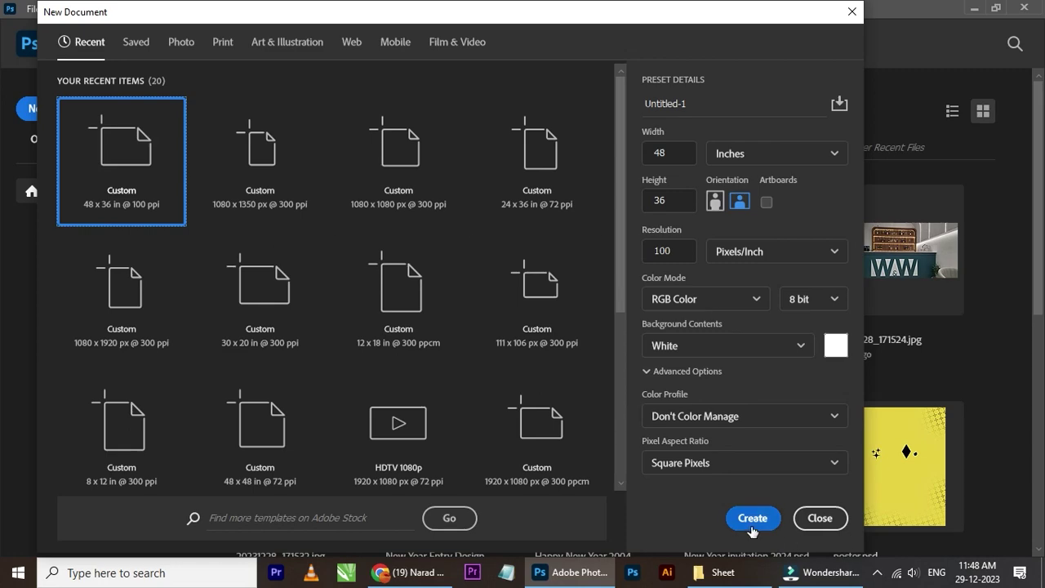
Step: Rotate the 48 x 36 in canvas 90° clockwise into a 36 x 48 in portrait page
{"action": "scroll", "coordinate": [341, 320], "scroll_direction": "down", "scroll_amount": 2}
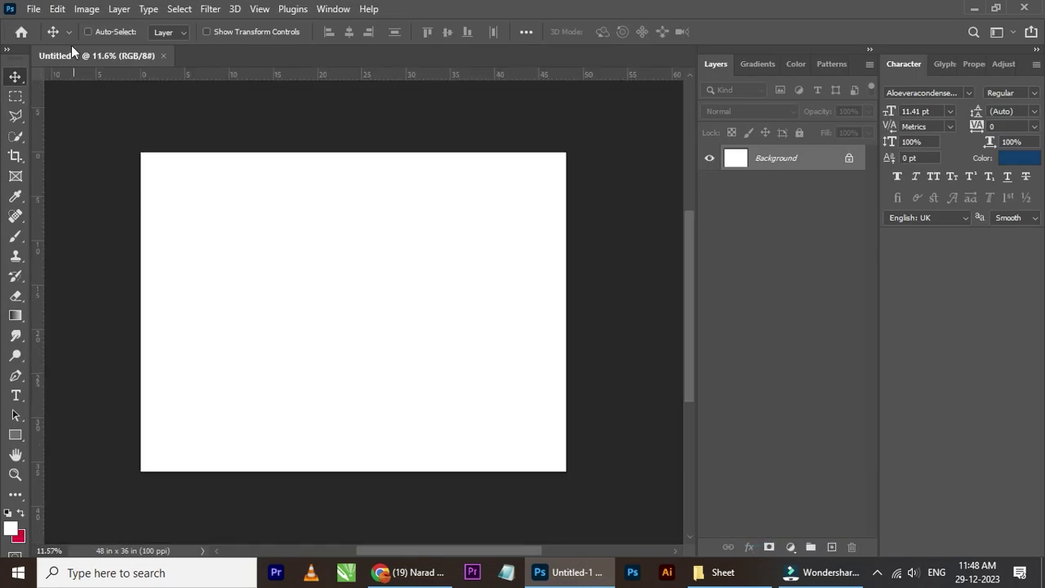
{"action": "left_click", "coordinate": [87, 10]}
{"action": "mouse_move", "coordinate": [116, 153]}
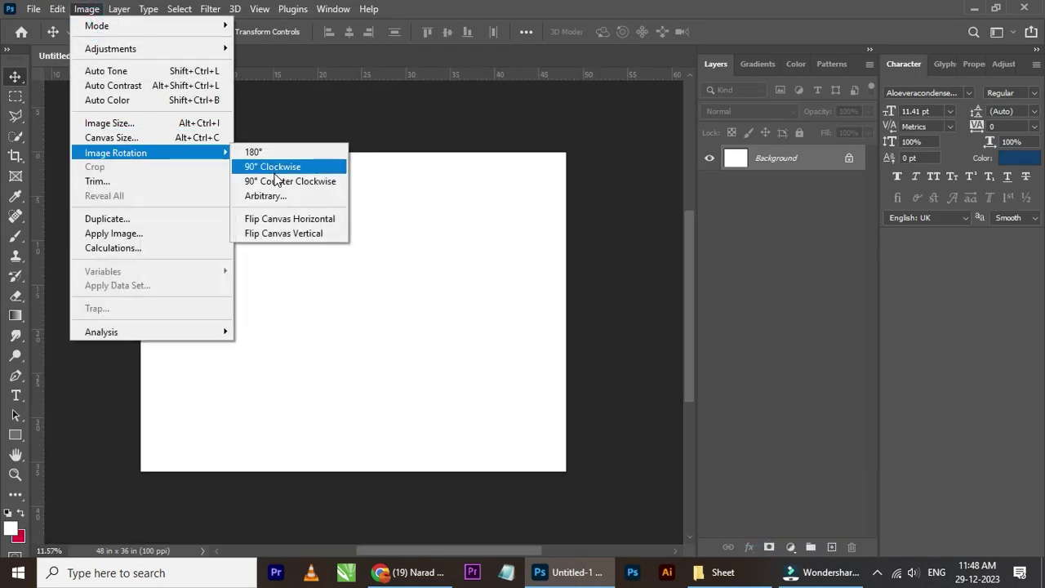
{"action": "left_click", "coordinate": [275, 166]}
{"action": "scroll", "coordinate": [302, 228], "scroll_direction": "down", "scroll_amount": 2}
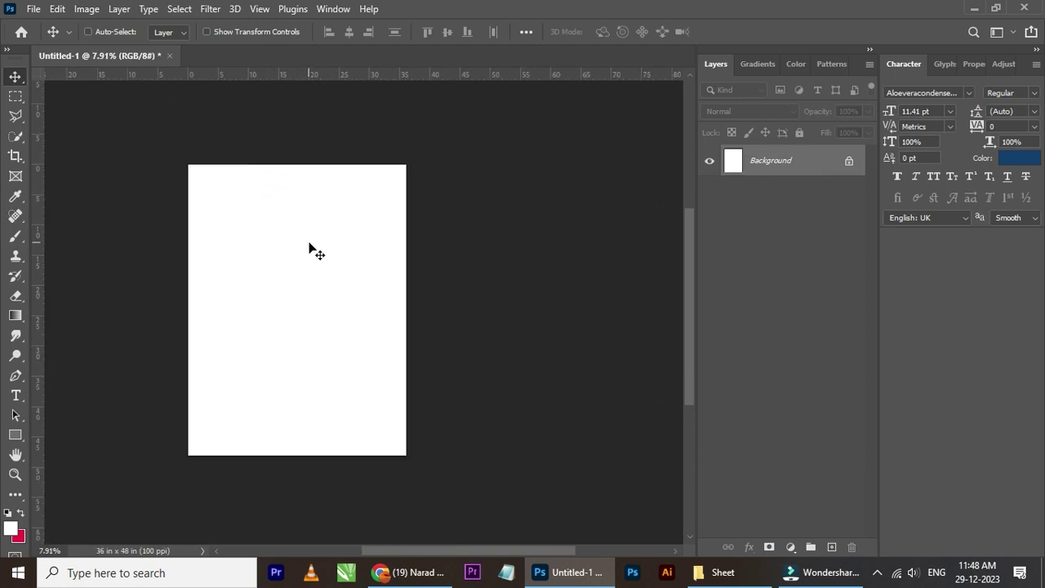
Step: Unlock the background as Layer 0 and drag the baby photo onto the page
{"action": "double_click", "coordinate": [790, 166]}
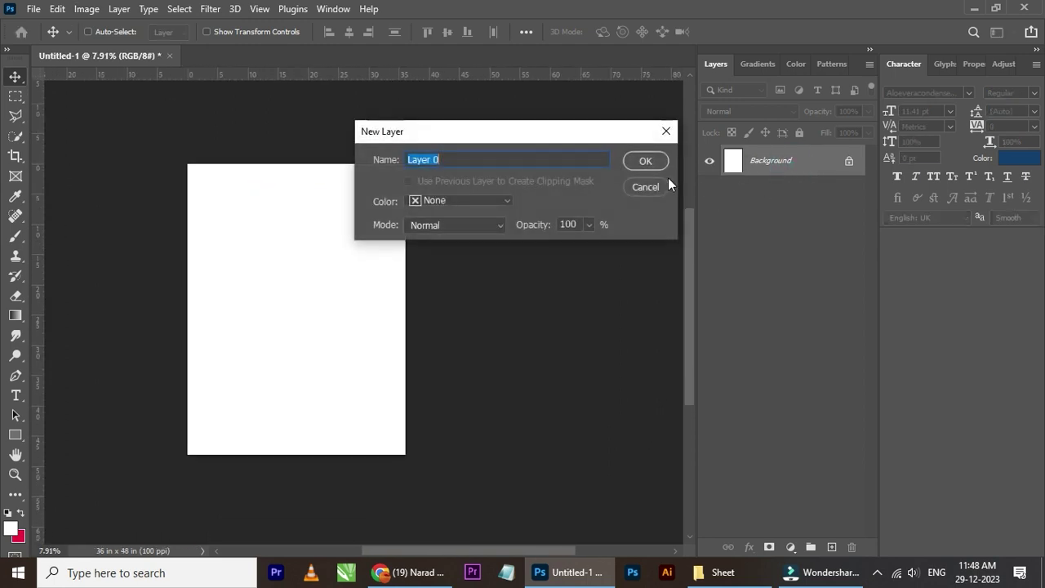
{"action": "left_click", "coordinate": [653, 164]}
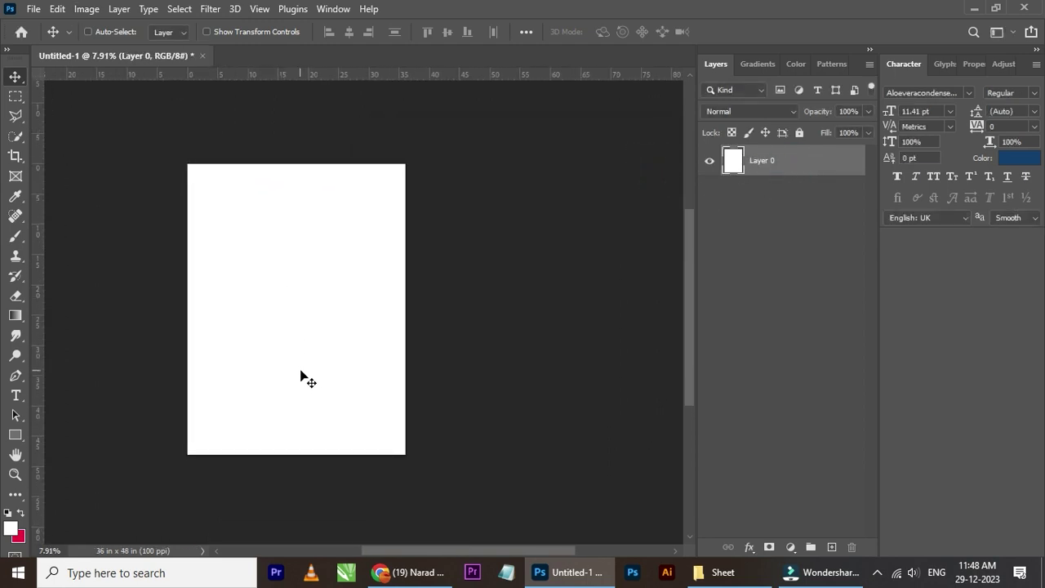
{"action": "scroll", "coordinate": [301, 375], "scroll_direction": "up", "scroll_amount": 1}
{"action": "left_click_drag", "start_coordinate": [801, 570], "coordinate": [326, 358]}
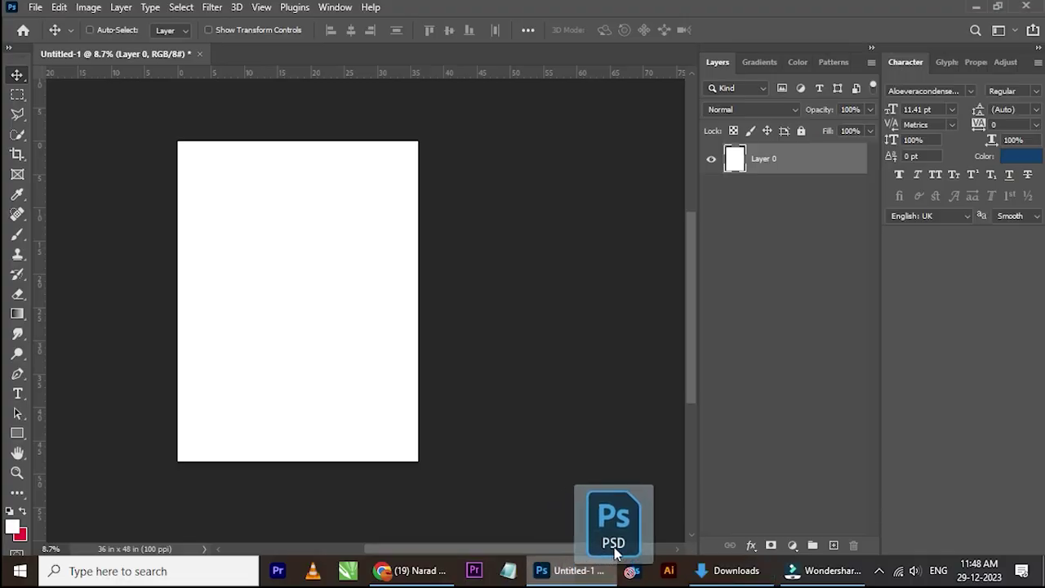
Step: Commit the placed photo, enlarge it to about 182% and align it to the page's left edge
{"action": "left_click", "coordinate": [759, 30]}
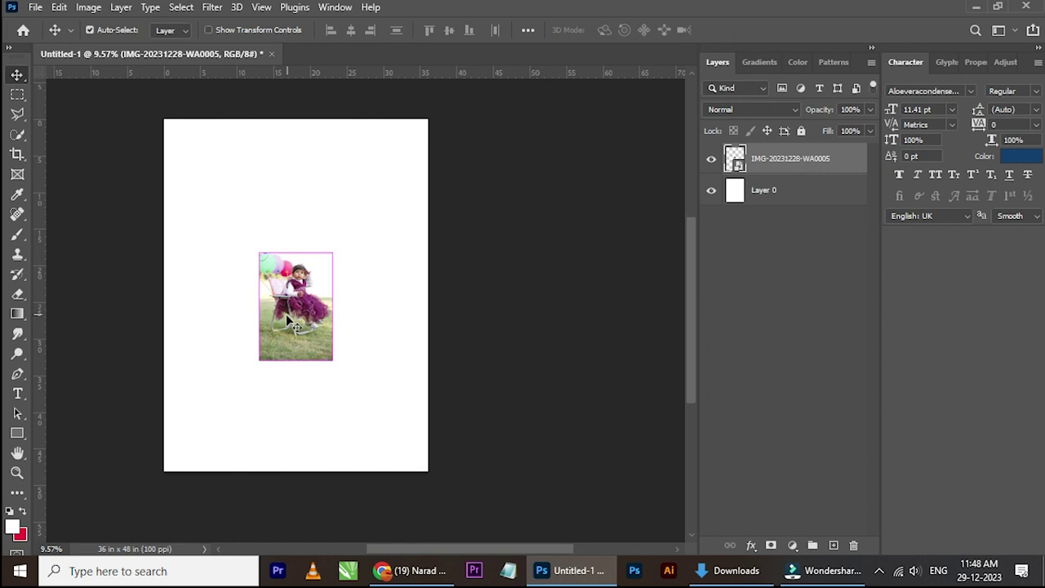
{"action": "key", "text": "ctrl+t"}
{"action": "left_click_drag", "start_coordinate": [337, 230], "coordinate": [450, 150]}
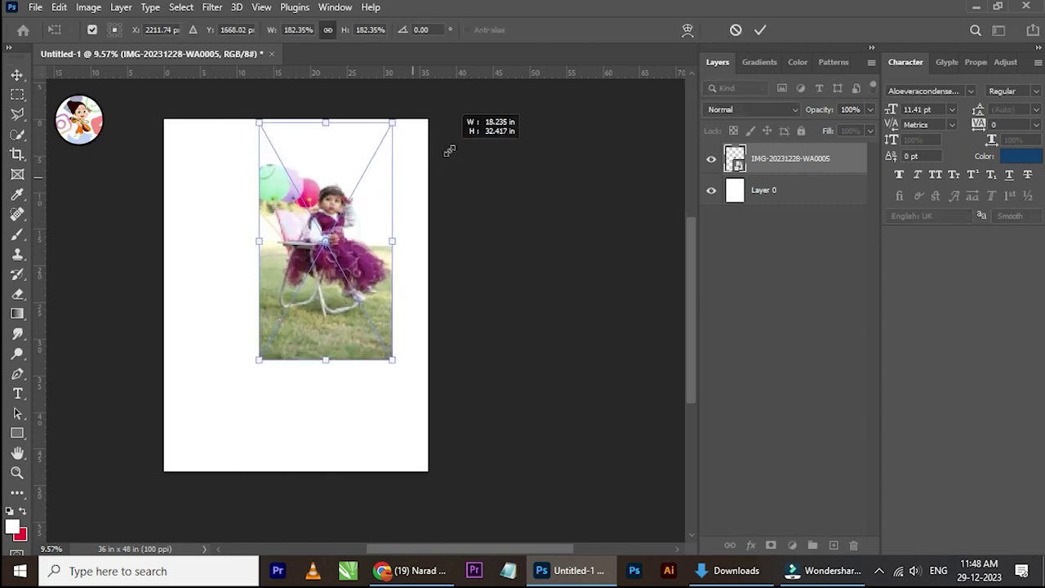
{"action": "left_click_drag", "start_coordinate": [359, 239], "coordinate": [264, 287]}
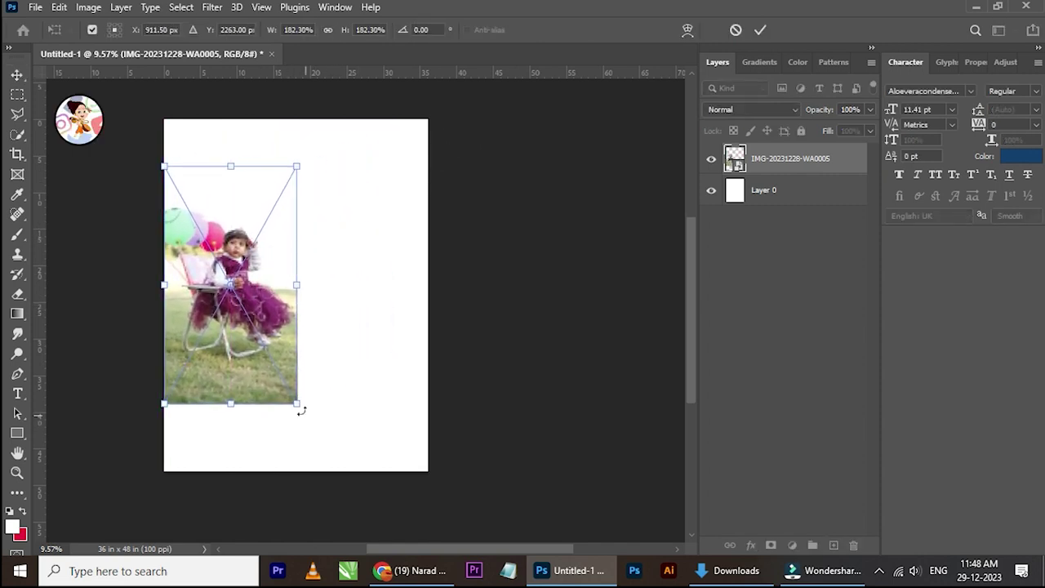
Step: Scale the photo further to cover the full page width, nudge it down, and commit
{"action": "left_click_drag", "start_coordinate": [300, 411], "coordinate": [353, 498]}
{"action": "left_click_drag", "start_coordinate": [367, 324], "coordinate": [432, 339]}
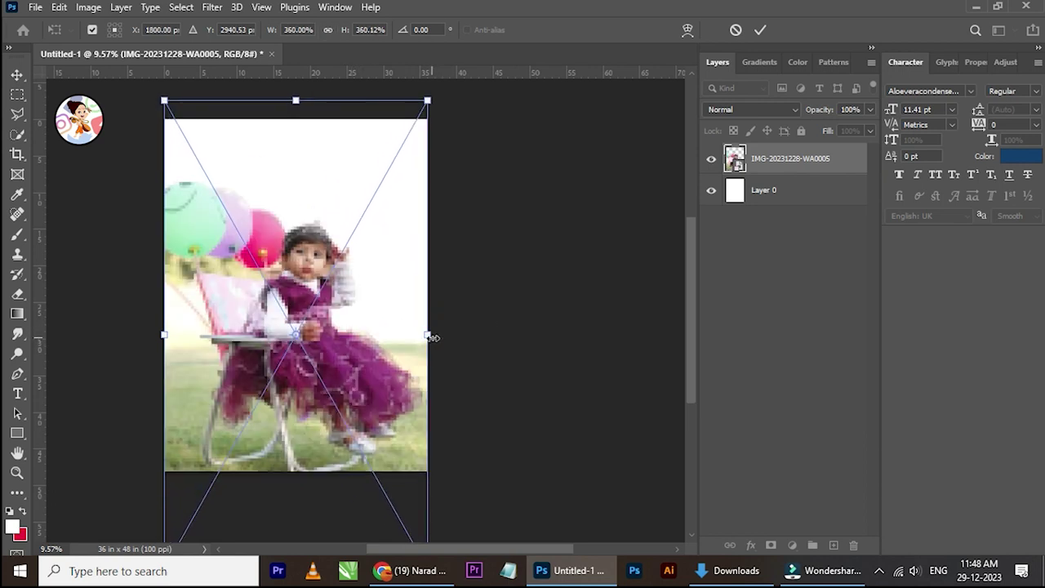
{"action": "key", "text": "shift+Down"}
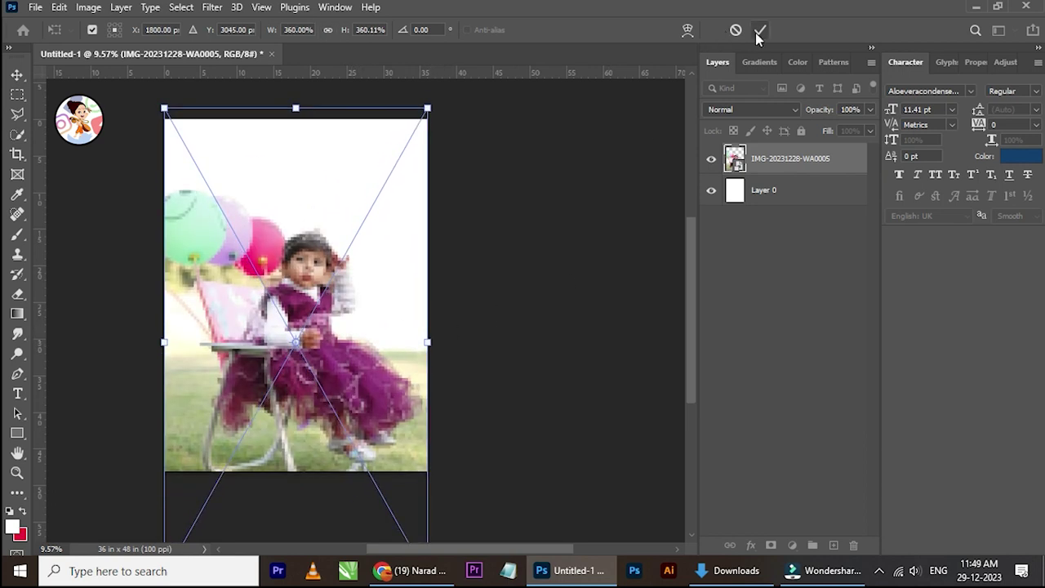
{"action": "left_click", "coordinate": [757, 31]}
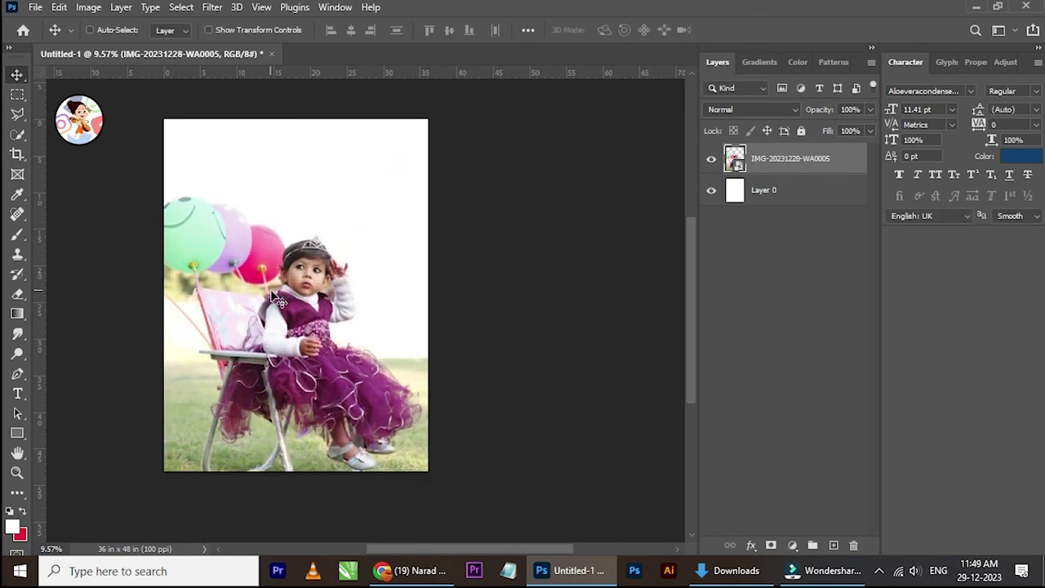
{"action": "scroll", "coordinate": [286, 254], "scroll_direction": "up", "scroll_amount": 1}
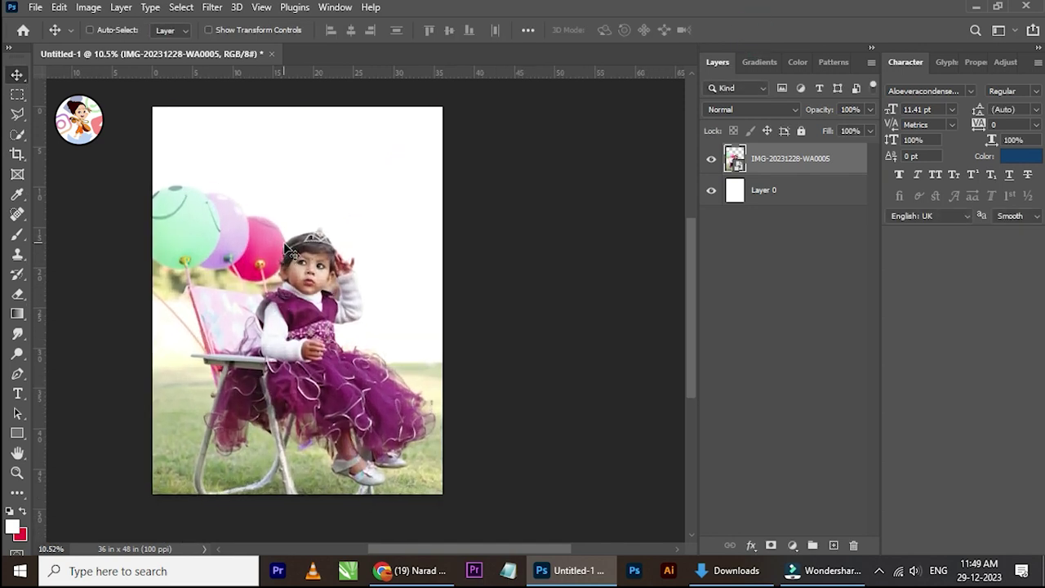
{"action": "scroll", "coordinate": [270, 235], "scroll_direction": "down", "scroll_amount": 2}
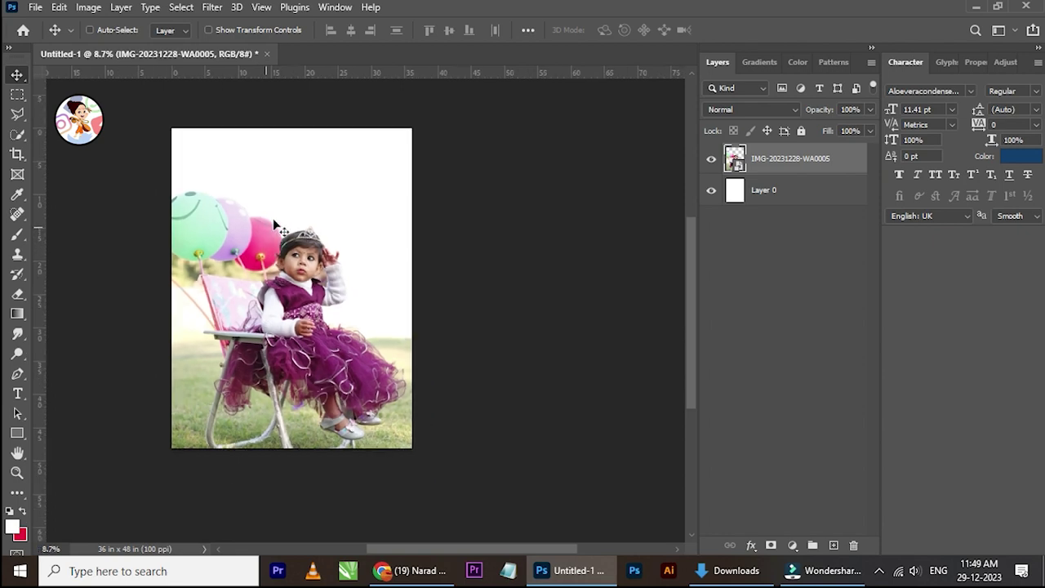
{"action": "scroll", "coordinate": [288, 197], "scroll_direction": "up", "scroll_amount": 2}
{"action": "scroll", "coordinate": [390, 375], "scroll_direction": "up", "scroll_amount": 1}
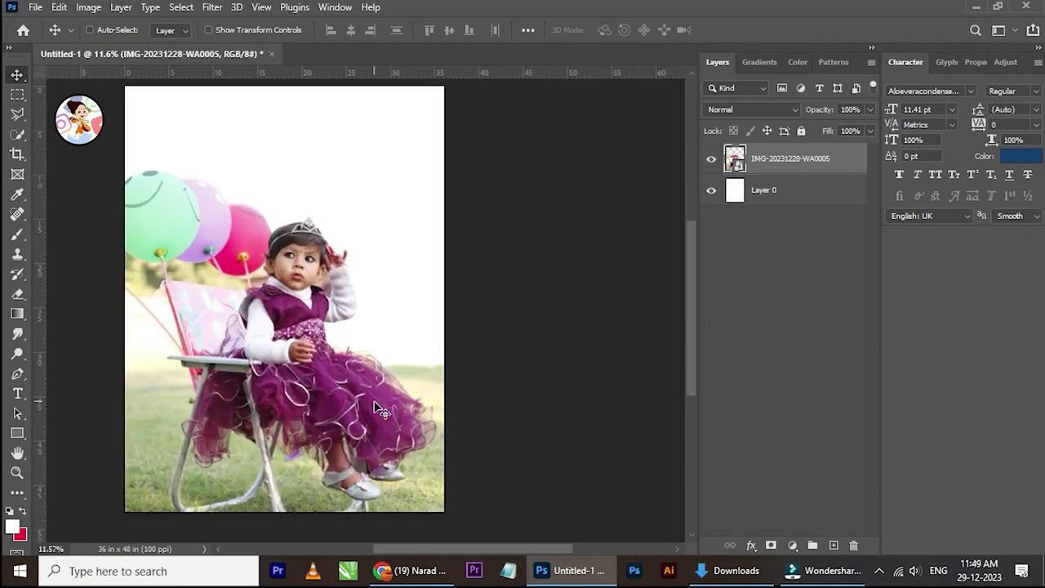
Step: Open the placed photo's contents as IMG-20231228-WA0005.psd
{"action": "double_click", "coordinate": [736, 159]}
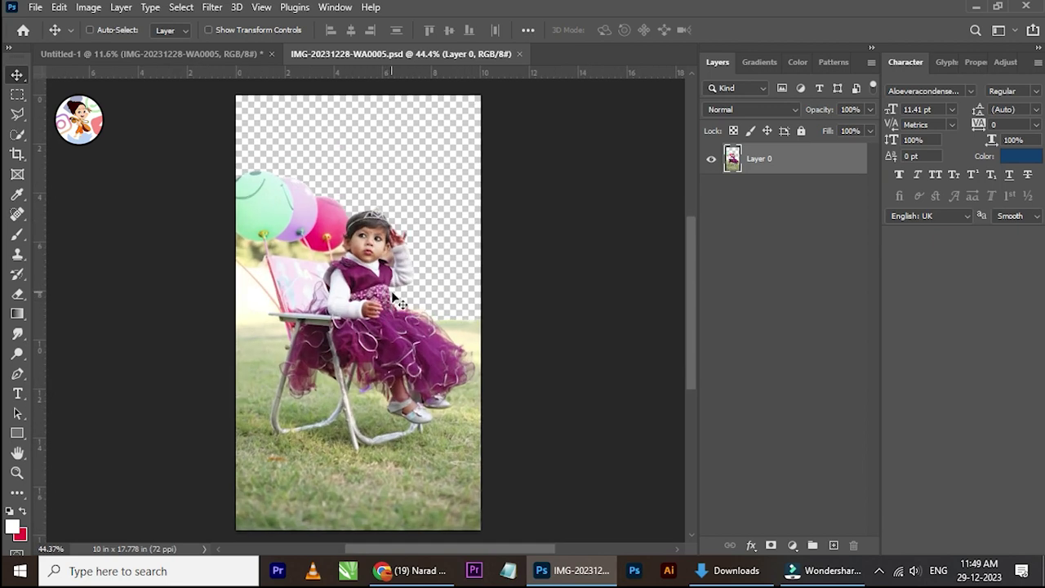
{"action": "scroll", "coordinate": [393, 291], "scroll_direction": "up", "scroll_amount": 1}
{"action": "scroll", "coordinate": [393, 291], "scroll_direction": "up", "scroll_amount": 1}
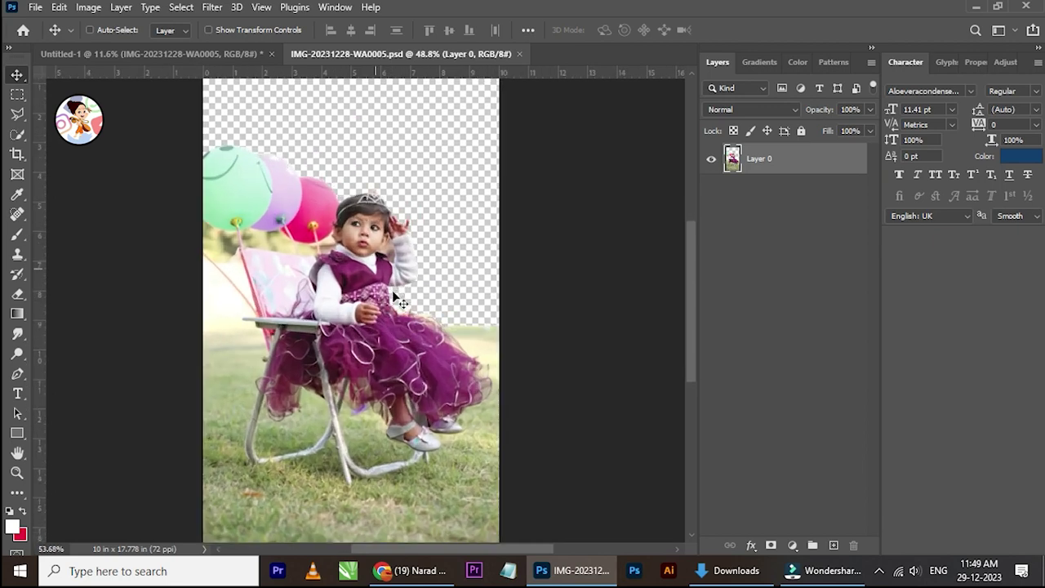
Step: Apply Levels with input values 13, 1.21 and 255 to brighten the photo
{"action": "key", "text": "ctrl+l"}
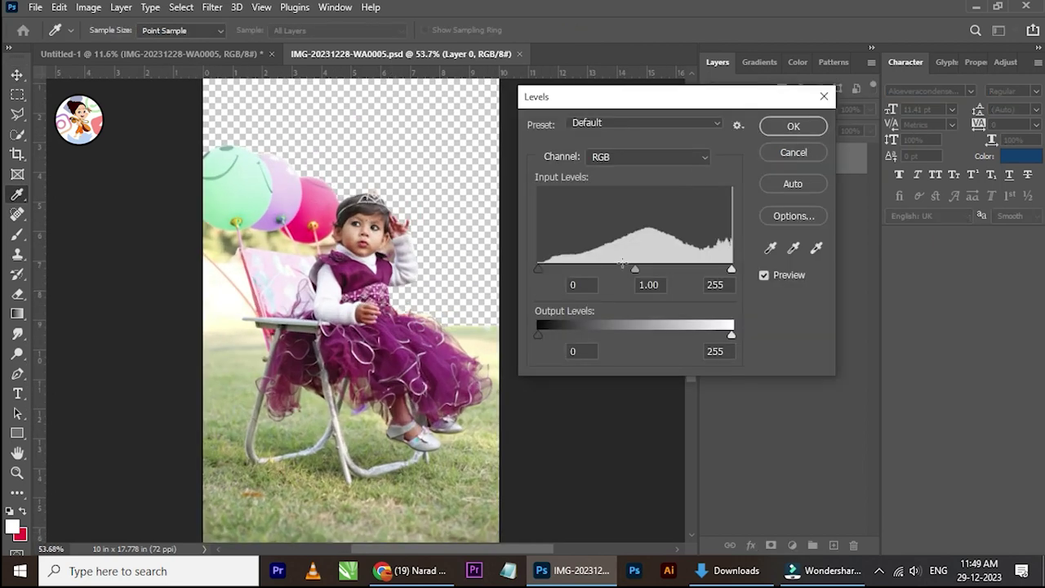
{"action": "left_click_drag", "start_coordinate": [634, 268], "coordinate": [631, 268]}
{"action": "left_click_drag", "start_coordinate": [543, 268], "coordinate": [548, 269]}
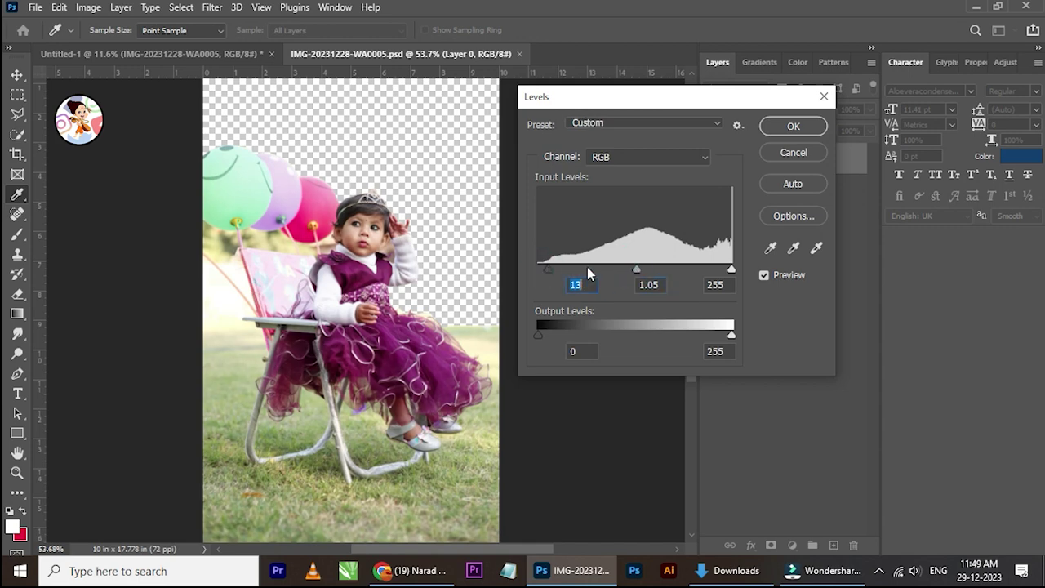
{"action": "left_click_drag", "start_coordinate": [636, 269], "coordinate": [629, 272]}
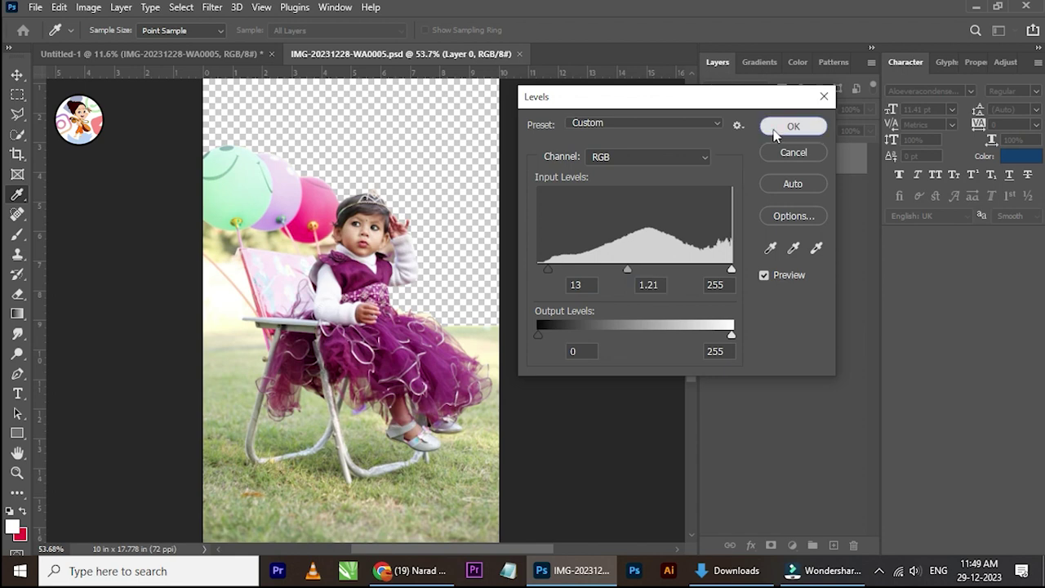
{"action": "left_click", "coordinate": [773, 129]}
{"action": "key", "text": "v"}
Step: Review the brightened photo and bring up the Filter menu
{"action": "scroll", "coordinate": [343, 327], "scroll_direction": "down", "scroll_amount": 1}
{"action": "scroll", "coordinate": [345, 501], "scroll_direction": "up", "scroll_amount": 1}
{"action": "scroll", "coordinate": [319, 409], "scroll_direction": "up", "scroll_amount": 1}
{"action": "scroll", "coordinate": [321, 392], "scroll_direction": "down", "scroll_amount": 2}
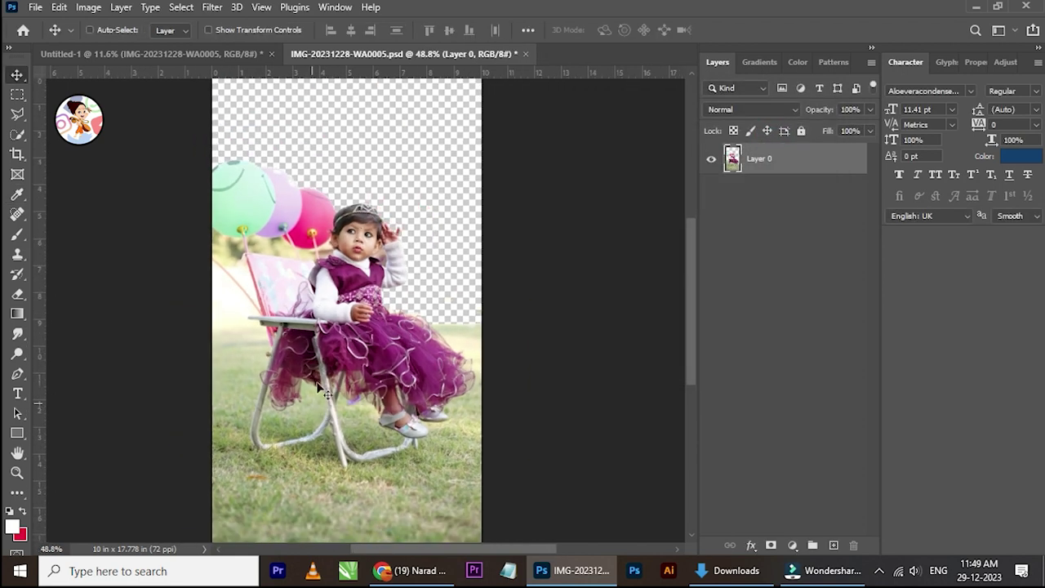
{"action": "scroll", "coordinate": [320, 392], "scroll_direction": "up", "scroll_amount": 1}
{"action": "left_click", "coordinate": [212, 7]}
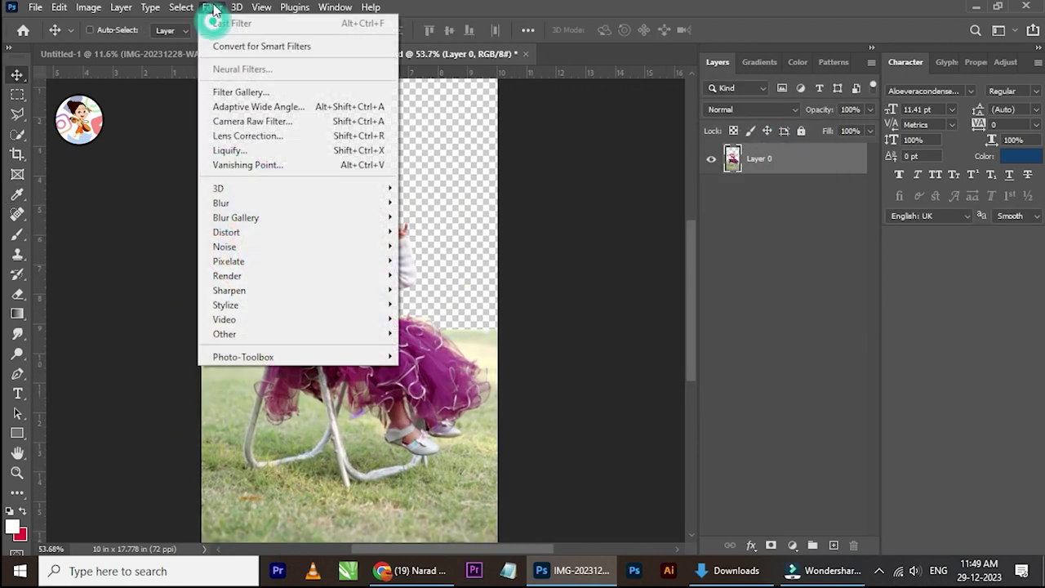
Step: In Camera Raw, warm the photo with temperature +7 and add vibrance +2
{"action": "left_click", "coordinate": [266, 121]}
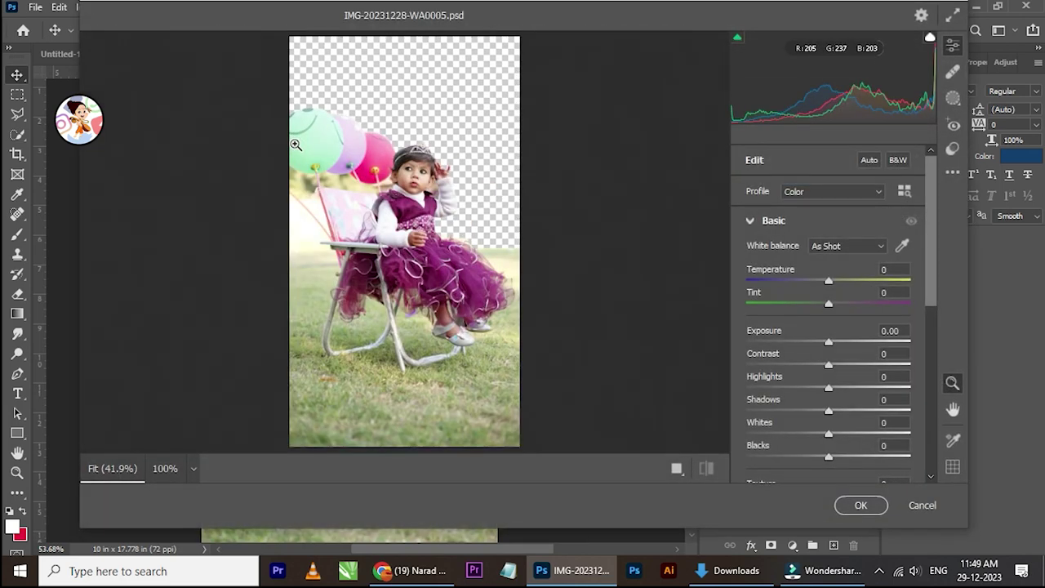
{"action": "left_click_drag", "start_coordinate": [828, 284], "coordinate": [834, 287]}
{"action": "left_click_drag", "start_coordinate": [933, 294], "coordinate": [927, 390]}
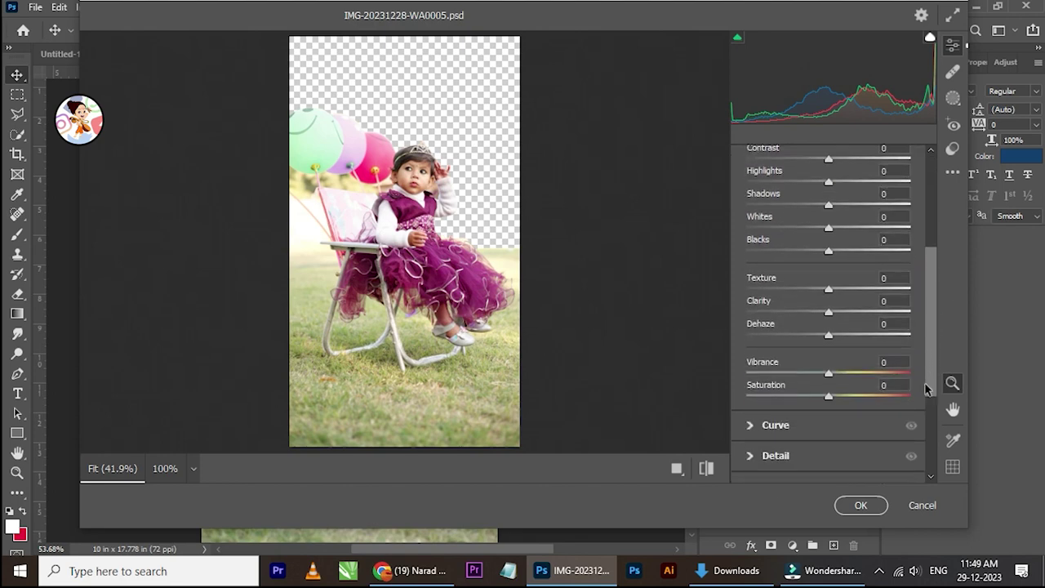
{"action": "left_click_drag", "start_coordinate": [832, 371], "coordinate": [834, 371]}
{"action": "left_click_drag", "start_coordinate": [934, 299], "coordinate": [937, 215]}
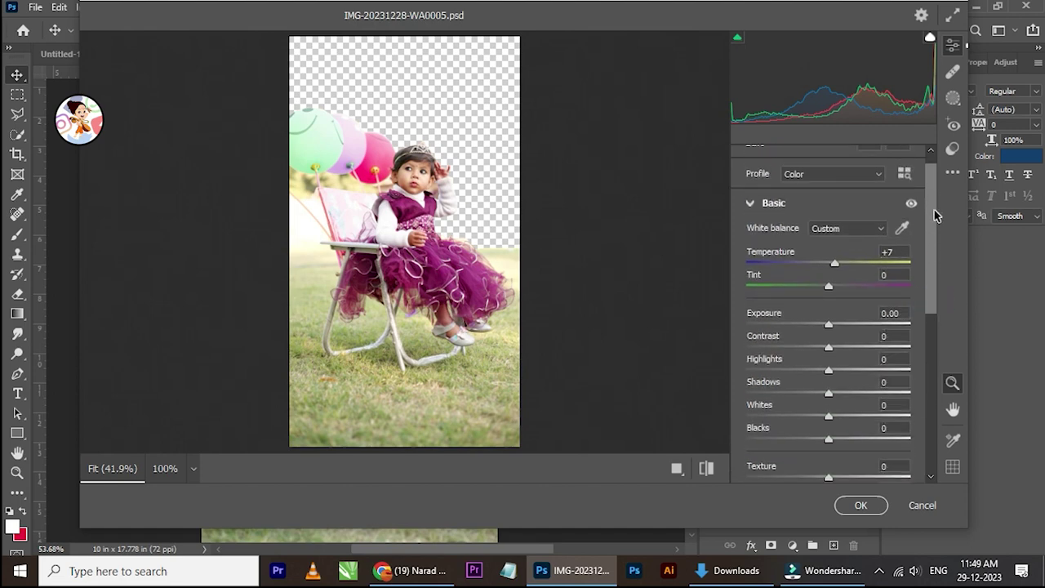
{"action": "left_click_drag", "start_coordinate": [926, 263], "coordinate": [917, 393]}
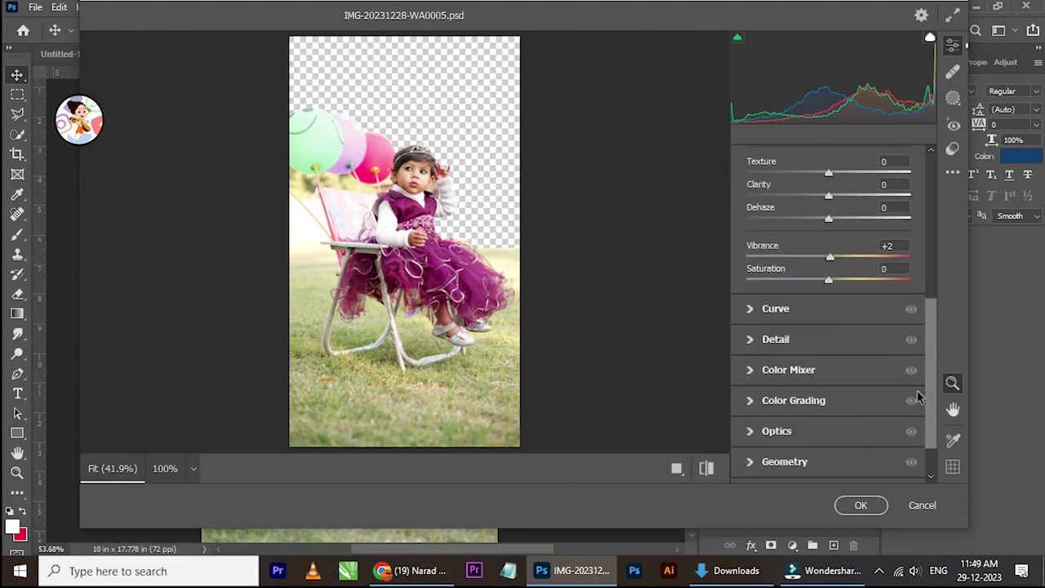
Step: In the Color Mixer, shift Yellows hue, set Greens saturation +21 and Greens luminance -34
{"action": "left_click", "coordinate": [795, 369]}
{"action": "left_click_drag", "start_coordinate": [828, 324], "coordinate": [834, 324]}
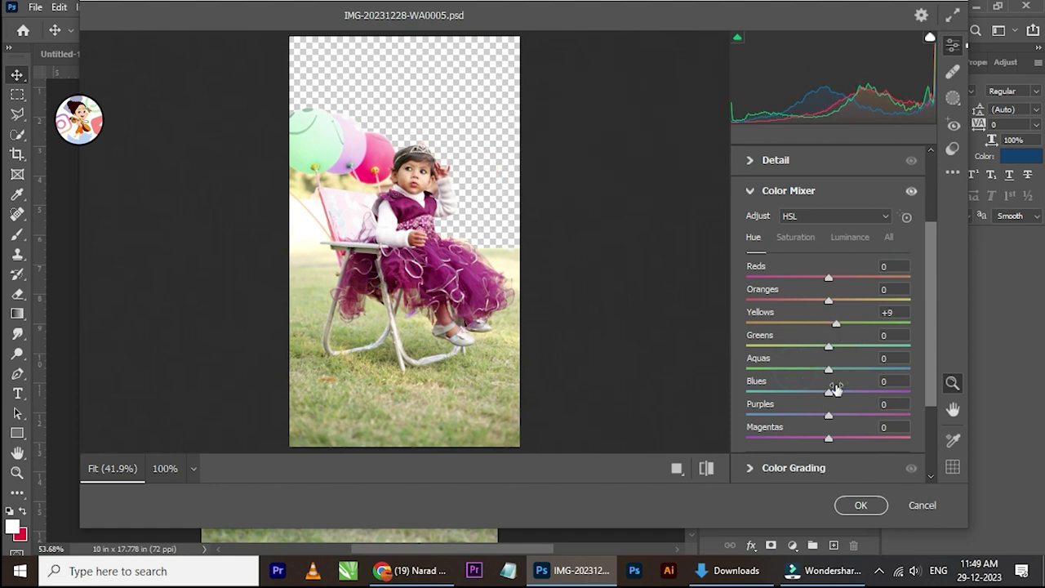
{"action": "left_click", "coordinate": [806, 240]}
{"action": "left_click_drag", "start_coordinate": [828, 347], "coordinate": [844, 352]}
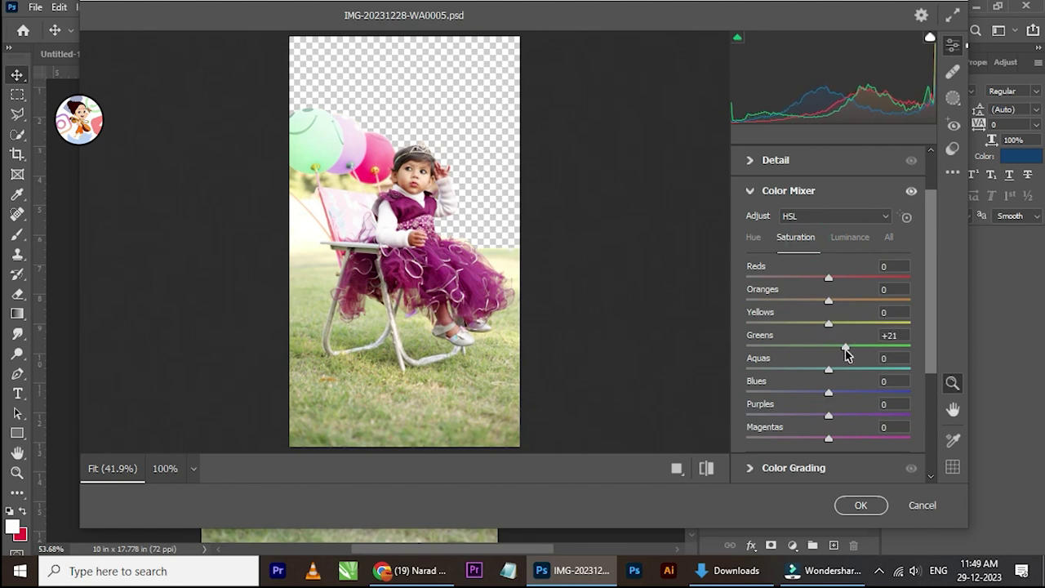
{"action": "left_click", "coordinate": [850, 238]}
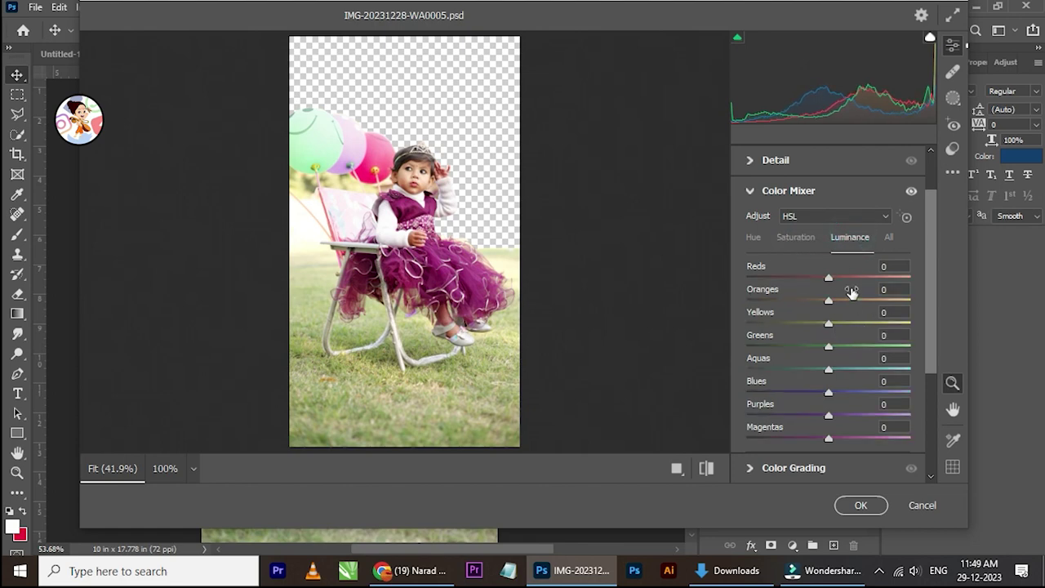
{"action": "left_click_drag", "start_coordinate": [830, 348], "coordinate": [802, 360]}
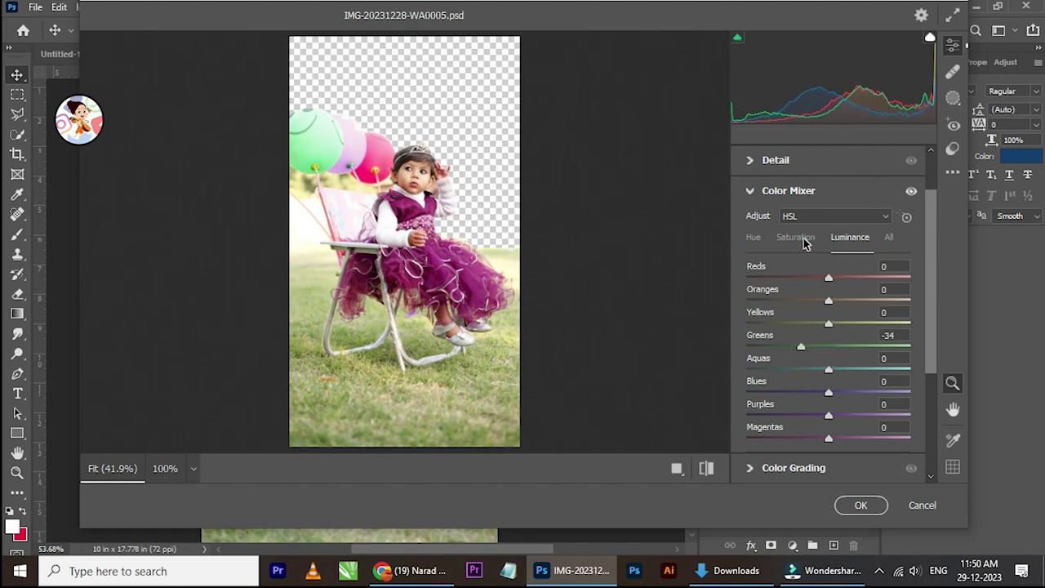
Step: Reset Aquas saturation to 0 and apply the Camera Raw edits
{"action": "left_click", "coordinate": [803, 240]}
{"action": "left_click_drag", "start_coordinate": [828, 370], "coordinate": [832, 369]}
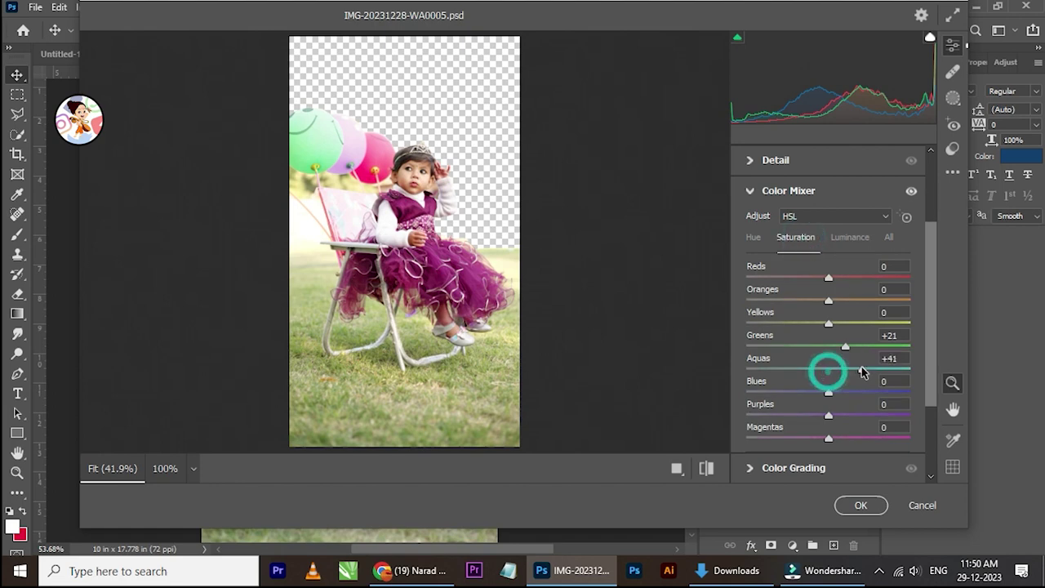
{"action": "type", "text": "0"}
{"action": "left_click", "coordinate": [870, 505]}
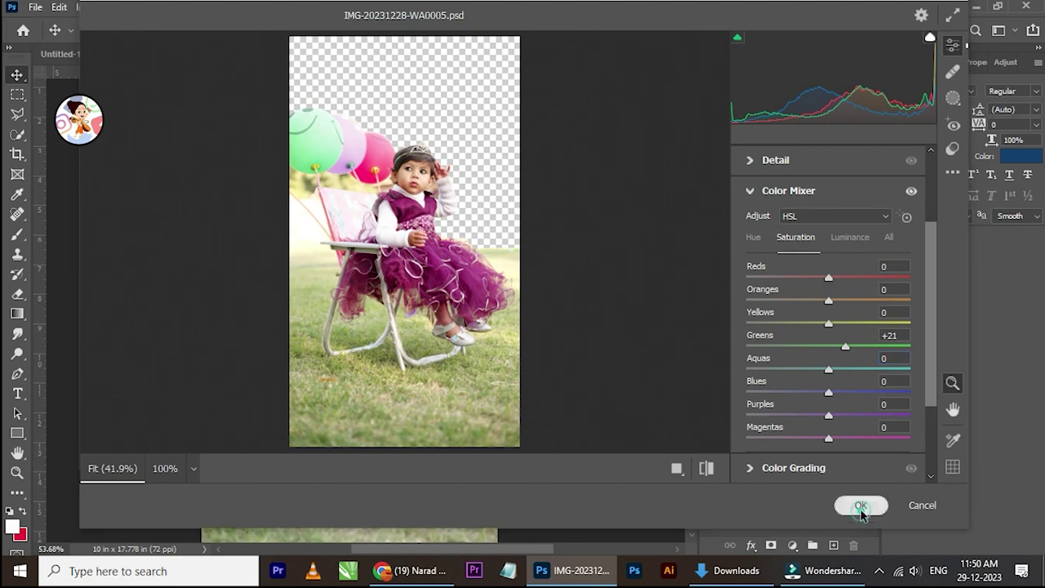
{"action": "scroll", "coordinate": [347, 313], "scroll_direction": "down", "scroll_amount": 3}
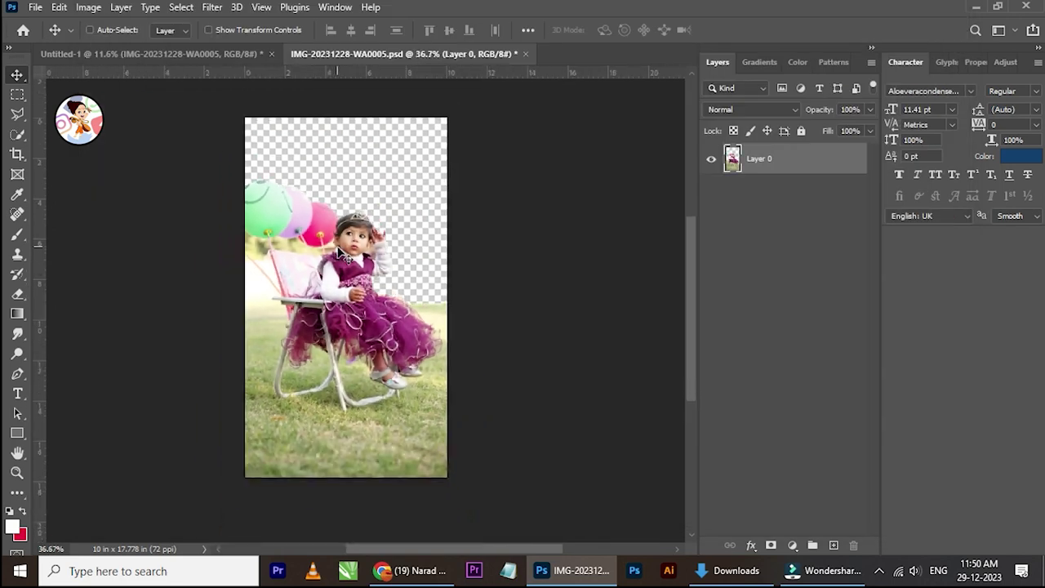
Step: Save the colour-corrected WA0005 contents and close its tab
{"action": "scroll", "coordinate": [343, 256], "scroll_direction": "up", "scroll_amount": 4}
{"action": "scroll", "coordinate": [343, 255], "scroll_direction": "down", "scroll_amount": 2}
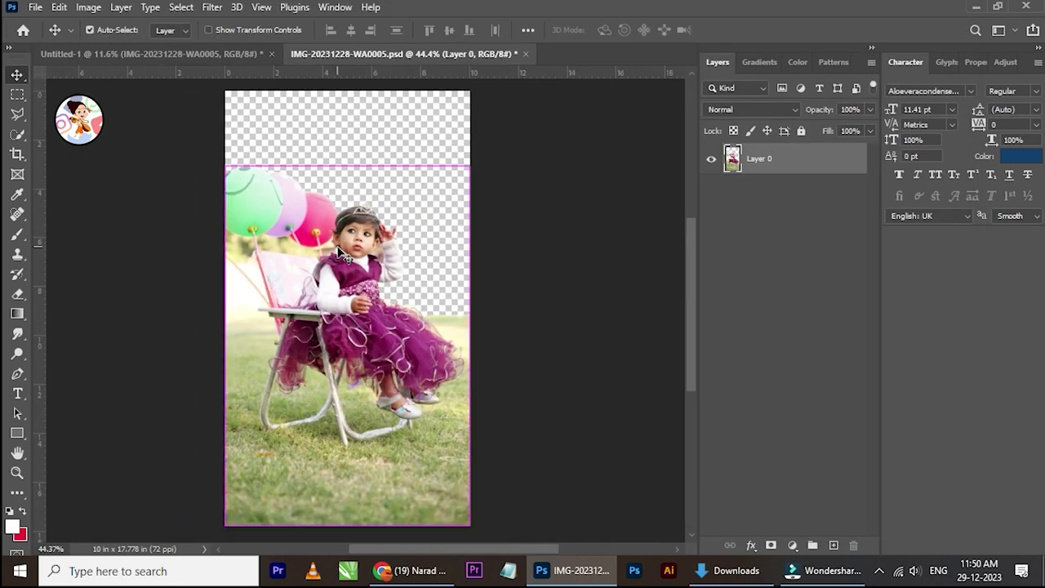
{"action": "key", "text": "ctrl+s"}
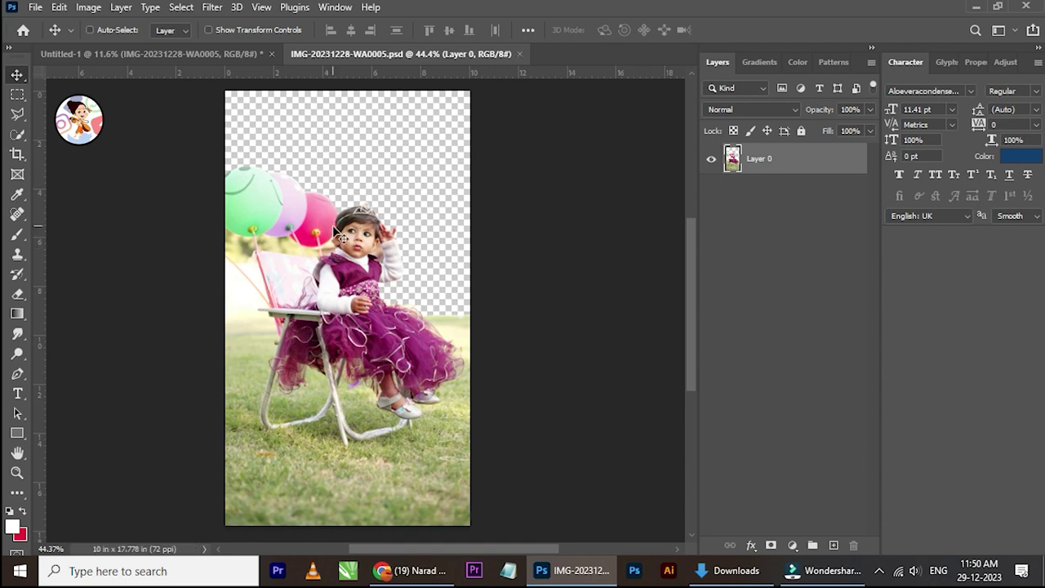
{"action": "left_click", "coordinate": [520, 54]}
Step: Drag IMG-20231228-WA0008 from Downloads onto the poster and commit the placement
{"action": "scroll", "coordinate": [519, 122], "scroll_direction": "down", "scroll_amount": 2}
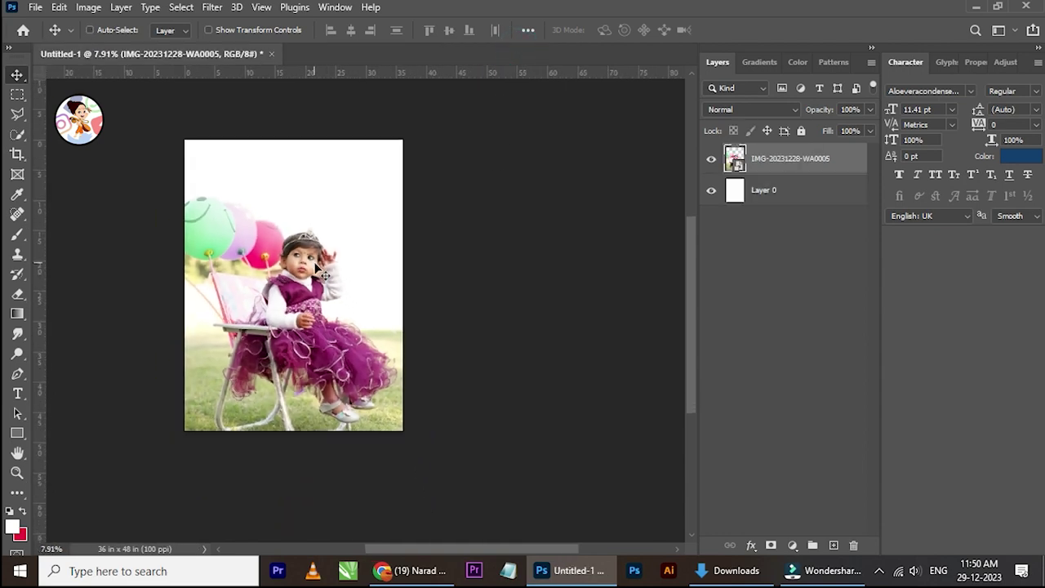
{"action": "scroll", "coordinate": [519, 122], "scroll_direction": "up", "scroll_amount": 1}
{"action": "left_click", "coordinate": [735, 571]}
{"action": "left_click", "coordinate": [522, 163]}
{"action": "left_click_drag", "start_coordinate": [605, 167], "coordinate": [594, 564]}
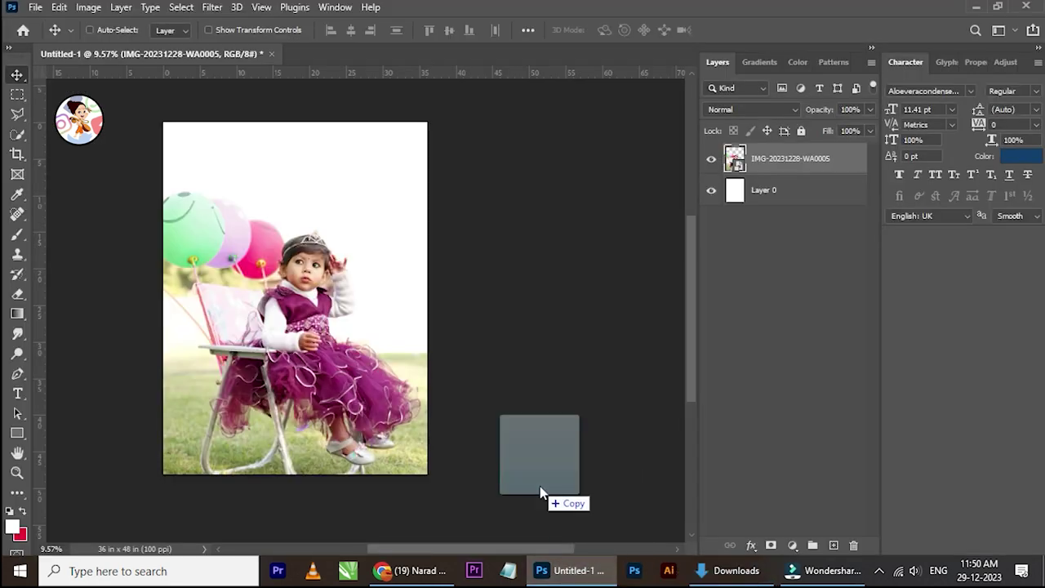
{"action": "left_click_drag", "start_coordinate": [594, 563], "coordinate": [331, 298]}
{"action": "left_click", "coordinate": [760, 29]}
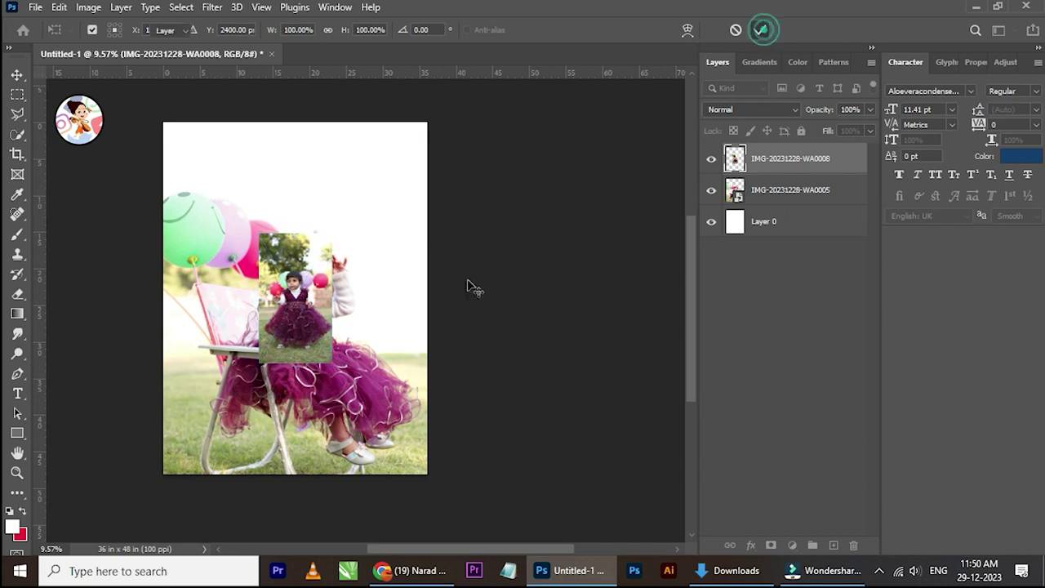
Step: Move the WA0008 layer beneath WA0005 and shift the standing-girl photo up the poster
{"action": "left_click_drag", "start_coordinate": [776, 164], "coordinate": [775, 197]}
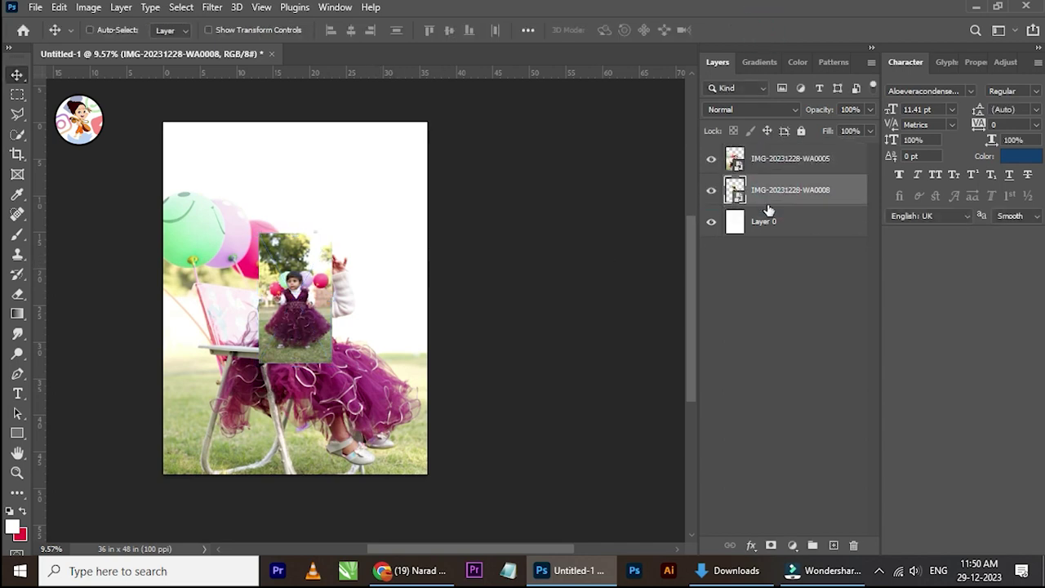
{"action": "scroll", "coordinate": [323, 231], "scroll_direction": "up", "scroll_amount": 2}
{"action": "left_click_drag", "start_coordinate": [286, 245], "coordinate": [298, 184]}
{"action": "scroll", "coordinate": [298, 184], "scroll_direction": "up", "scroll_amount": 1}
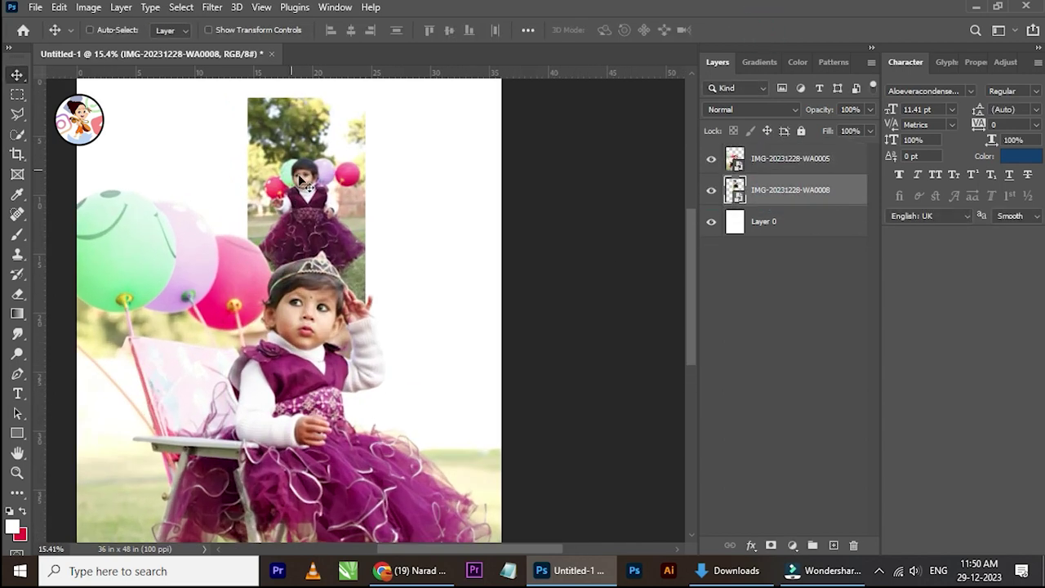
{"action": "scroll", "coordinate": [298, 184], "scroll_direction": "up", "scroll_amount": 1}
Step: Open the WA0008 contents and apply Levels with midtones 1.27 and black point 7
{"action": "double_click", "coordinate": [738, 195]}
{"action": "scroll", "coordinate": [390, 350], "scroll_direction": "up", "scroll_amount": 2}
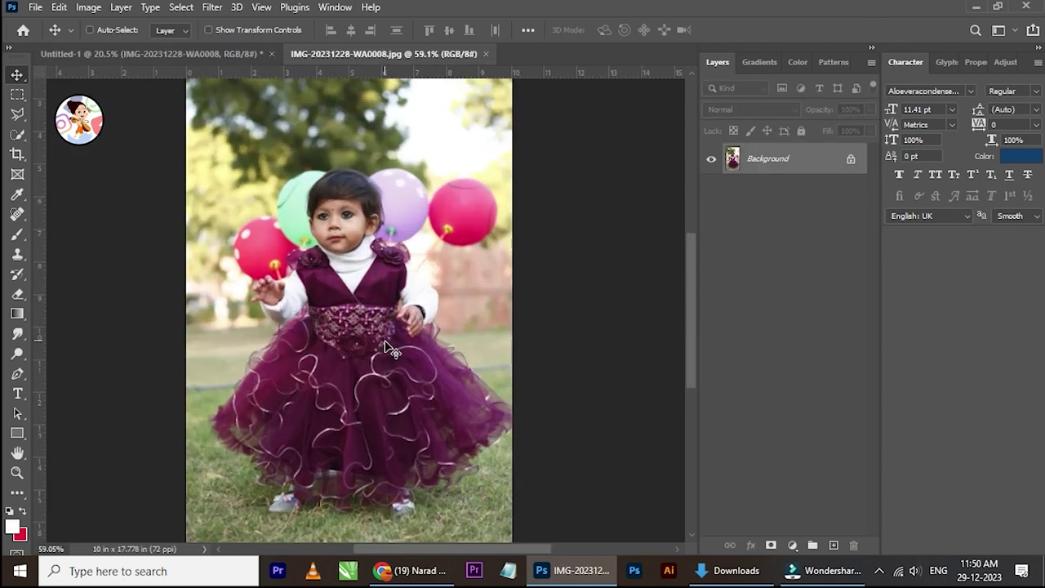
{"action": "key", "text": "ctrl+l"}
{"action": "left_click_drag", "start_coordinate": [636, 268], "coordinate": [618, 269]}
{"action": "left_click_drag", "start_coordinate": [538, 269], "coordinate": [543, 269]}
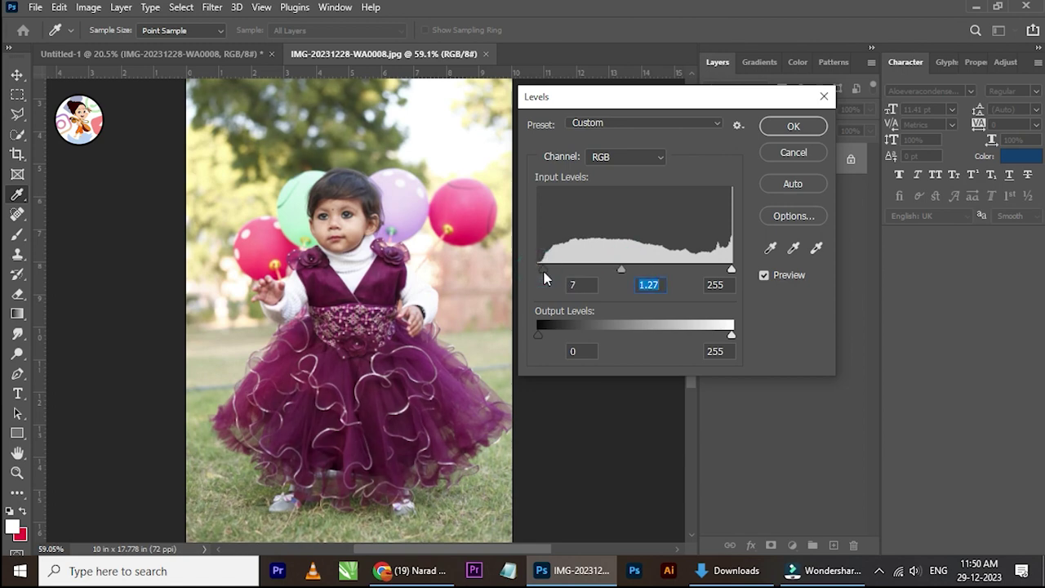
{"action": "left_click", "coordinate": [784, 129]}
{"action": "key", "text": "v"}
Step: Back in the poster, select the WA0005 layer and open its contents in a tab
{"action": "scroll", "coordinate": [345, 218], "scroll_direction": "down", "scroll_amount": 2}
{"action": "scroll", "coordinate": [355, 255], "scroll_direction": "up", "scroll_amount": 1}
{"action": "left_click_drag", "start_coordinate": [262, 98], "coordinate": [347, 382]}
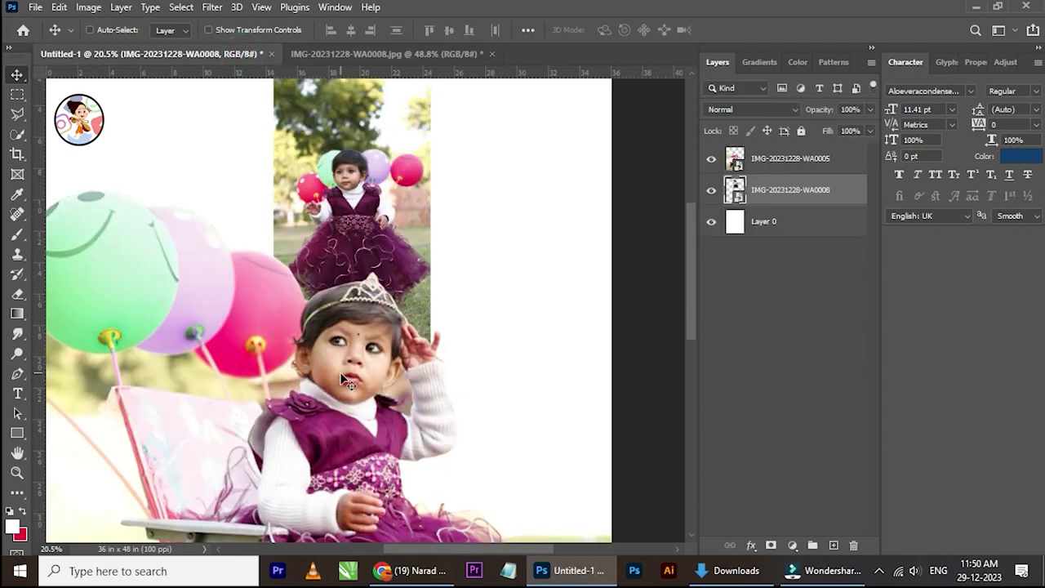
{"action": "right_click", "coordinate": [347, 381]}
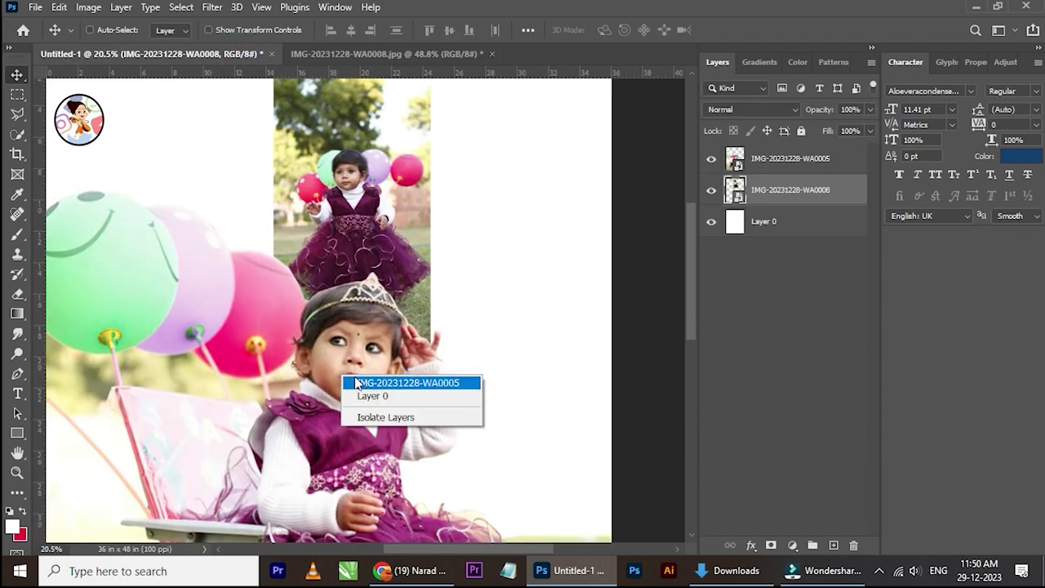
{"action": "left_click", "coordinate": [359, 382]}
{"action": "right_click", "coordinate": [738, 164]}
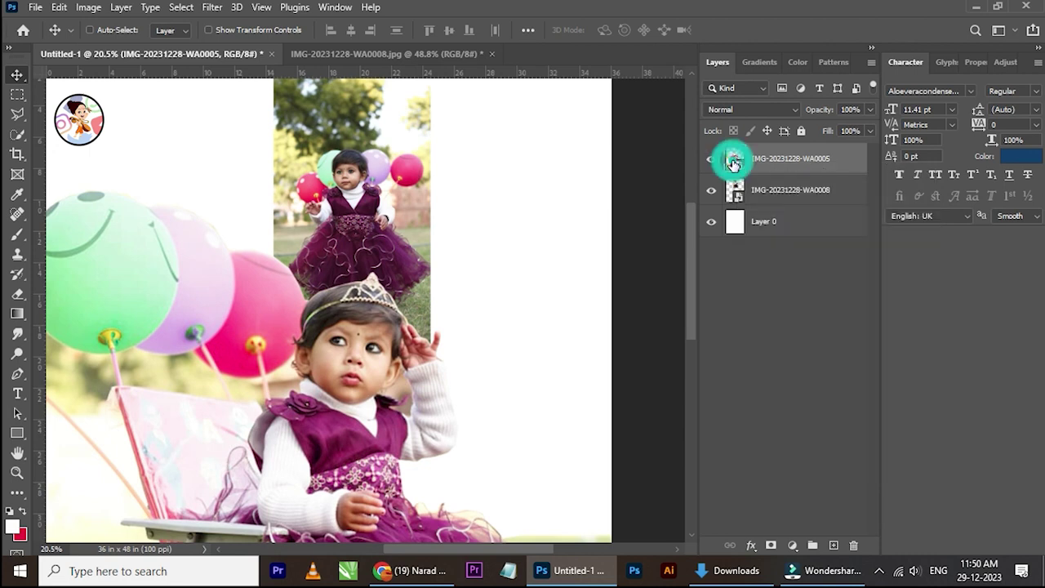
{"action": "double_click", "coordinate": [732, 162]}
{"action": "right_click", "coordinate": [362, 343]}
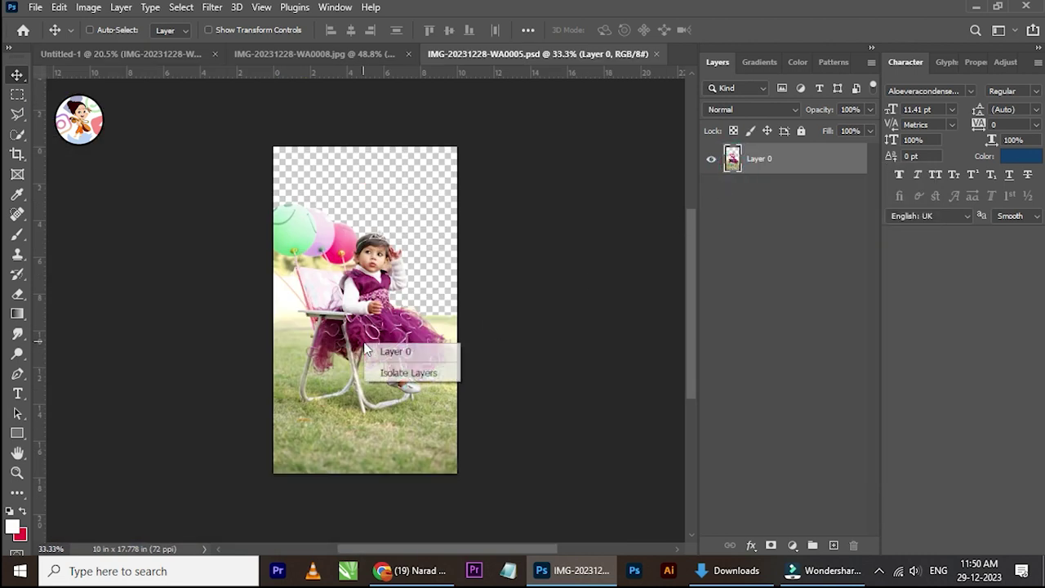
Step: Dismiss the layer menus and close the IMG-20231228-WA0005.psd tab, returning to the poster
{"action": "left_click", "coordinate": [750, 179]}
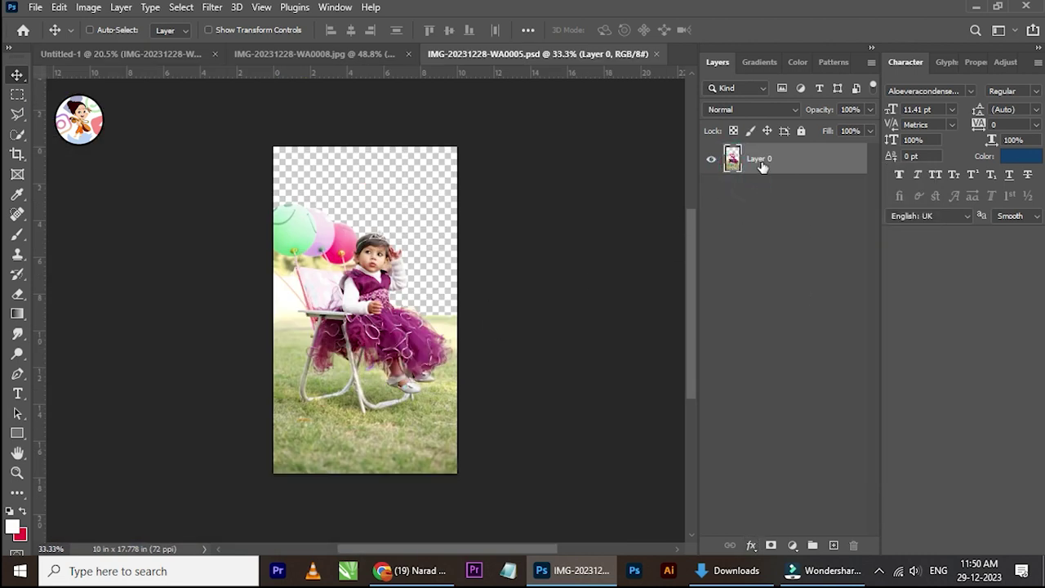
{"action": "right_click", "coordinate": [763, 168]}
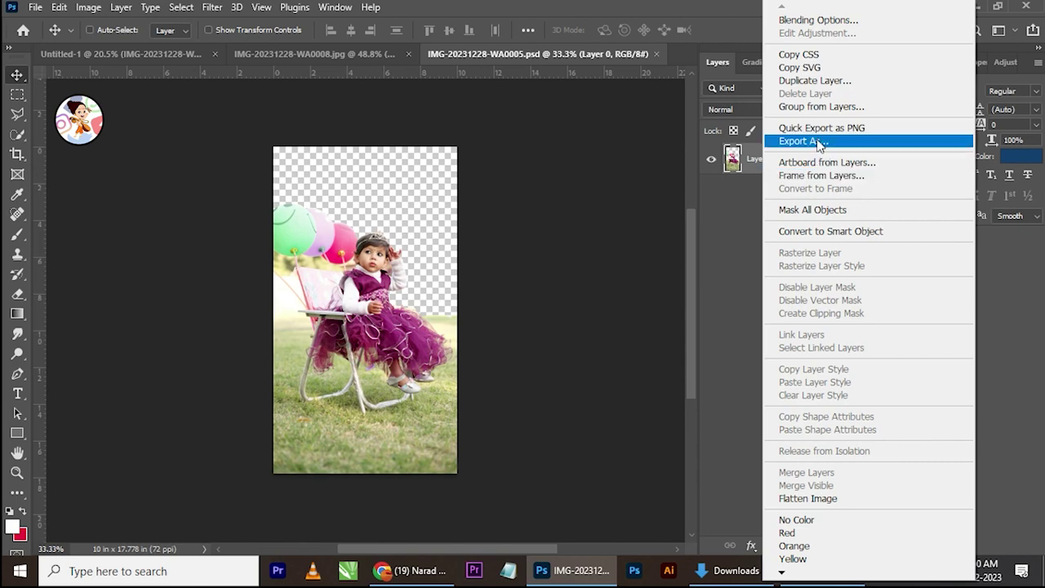
{"action": "left_click", "coordinate": [657, 56]}
{"action": "left_click", "coordinate": [657, 55]}
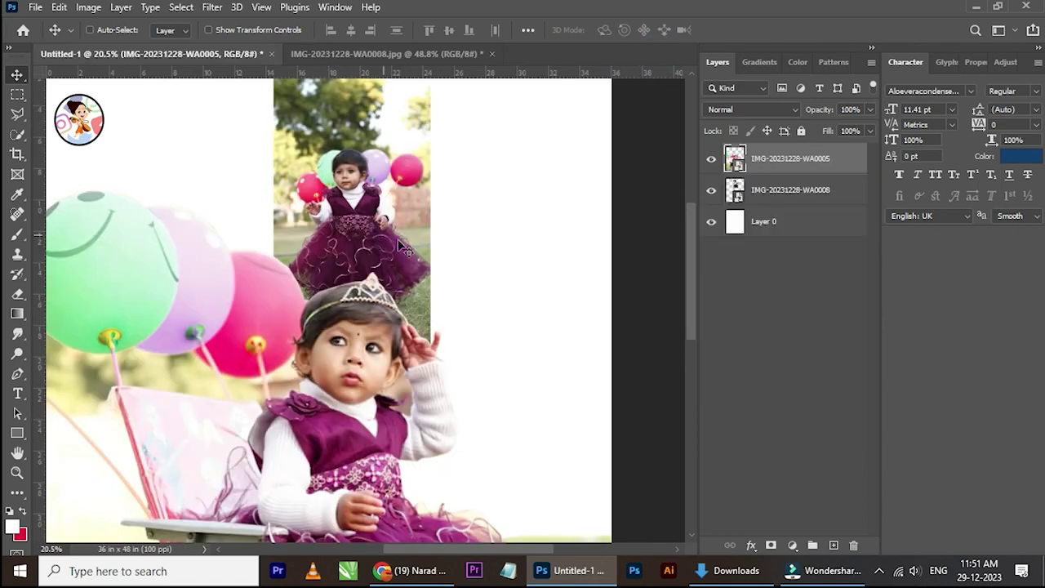
Step: Select the standing-girl WA0008 layer from the canvas layer list
{"action": "scroll", "coordinate": [400, 245], "scroll_direction": "down", "scroll_amount": 2}
{"action": "scroll", "coordinate": [400, 251], "scroll_direction": "down", "scroll_amount": 1}
{"action": "scroll", "coordinate": [379, 249], "scroll_direction": "up", "scroll_amount": 2}
{"action": "right_click", "coordinate": [370, 200]}
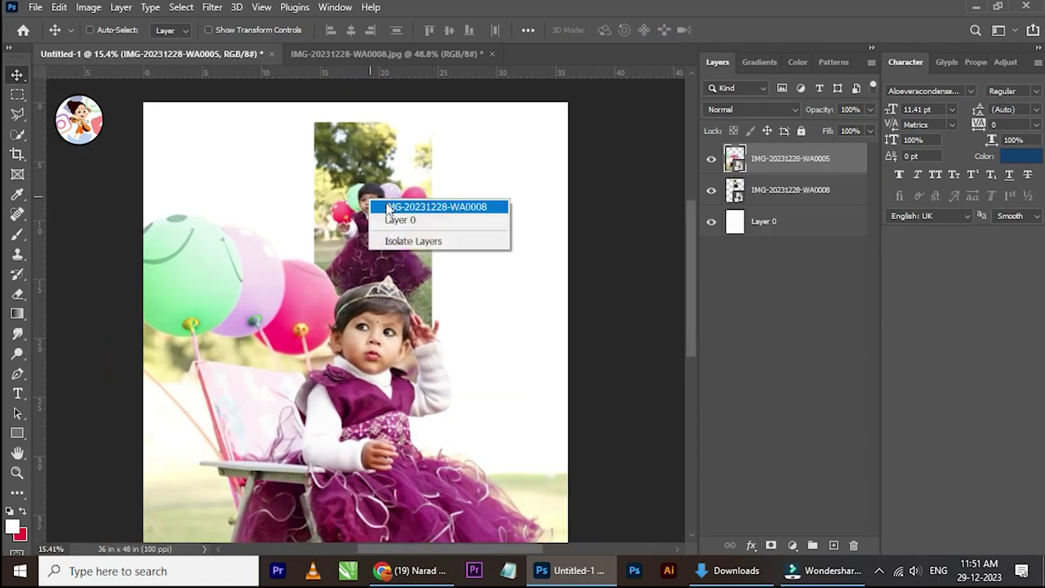
{"action": "left_click", "coordinate": [389, 208]}
{"action": "scroll", "coordinate": [391, 210], "scroll_direction": "down", "scroll_amount": 1}
{"action": "scroll", "coordinate": [392, 212], "scroll_direction": "down", "scroll_amount": 2}
{"action": "scroll", "coordinate": [395, 214], "scroll_direction": "up", "scroll_amount": 2}
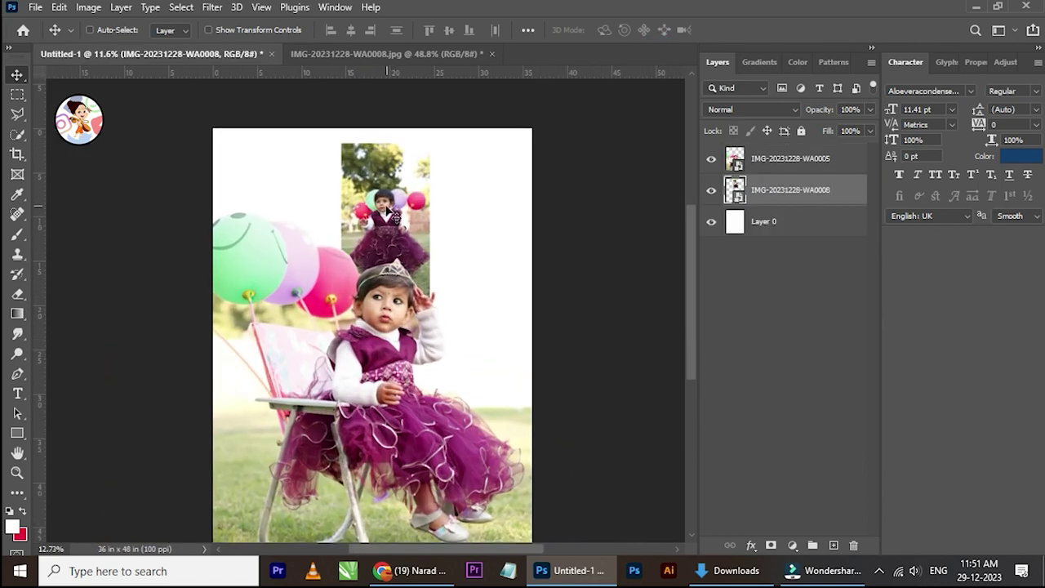
{"action": "scroll", "coordinate": [386, 211], "scroll_direction": "up", "scroll_amount": 2}
{"action": "scroll", "coordinate": [387, 212], "scroll_direction": "up", "scroll_amount": 2}
{"action": "scroll", "coordinate": [389, 213], "scroll_direction": "up", "scroll_amount": 2}
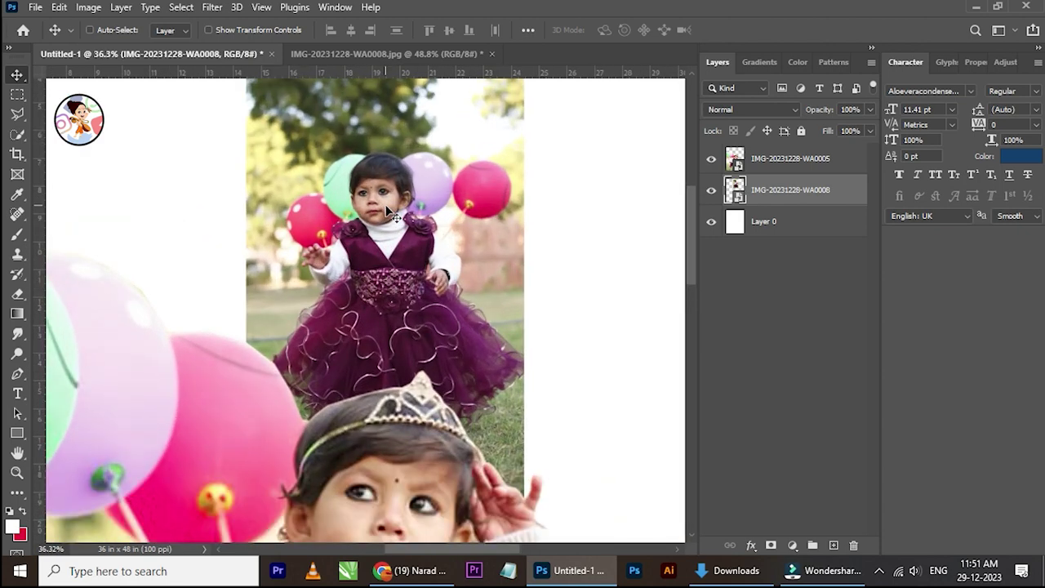
{"action": "scroll", "coordinate": [390, 214], "scroll_direction": "up", "scroll_amount": 2}
Step: Apply a Levels smart filter with midtones at 1.20 to the WA0008 layer
{"action": "key", "text": "ctrl+l"}
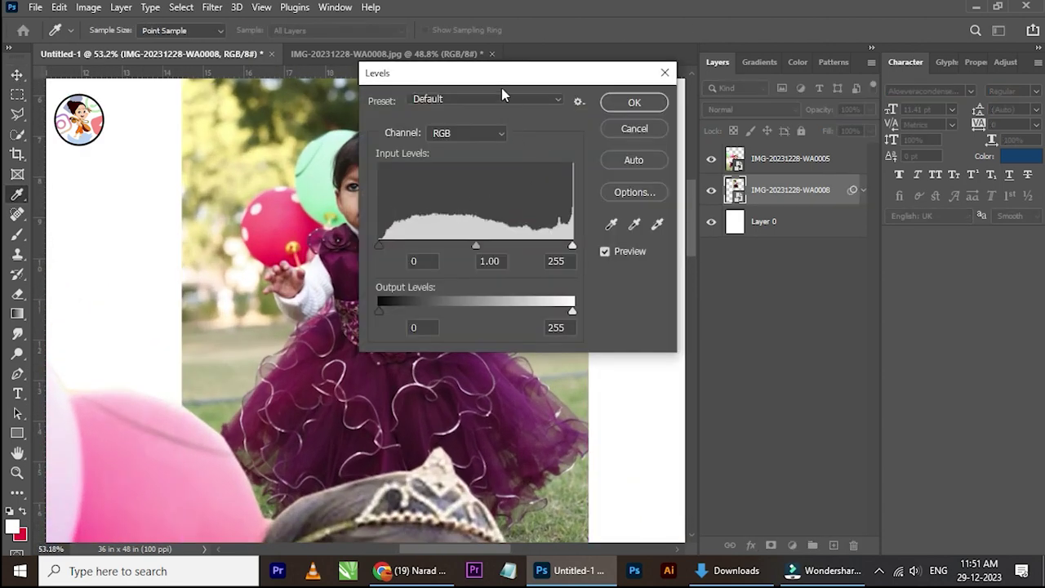
{"action": "left_click_drag", "start_coordinate": [492, 74], "coordinate": [636, 104]}
{"action": "left_click_drag", "start_coordinate": [618, 277], "coordinate": [606, 277]}
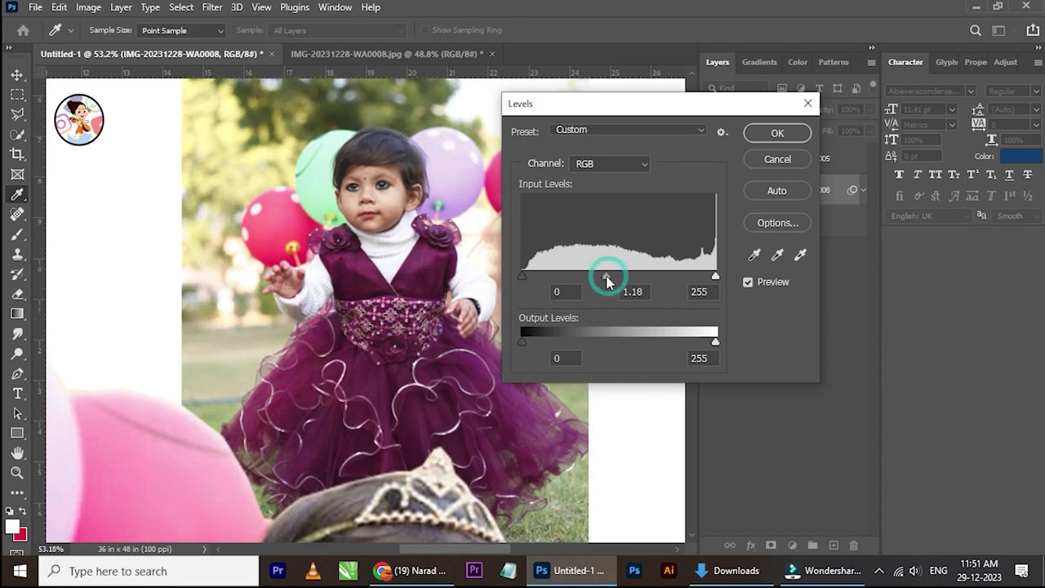
{"action": "left_click", "coordinate": [781, 134]}
{"action": "key", "text": "v"}
{"action": "scroll", "coordinate": [466, 217], "scroll_direction": "down", "scroll_amount": 2}
{"action": "scroll", "coordinate": [465, 216], "scroll_direction": "down", "scroll_amount": 2}
{"action": "scroll", "coordinate": [411, 248], "scroll_direction": "down", "scroll_amount": 2}
{"action": "key", "text": "ctrl+t"}
Step: Dismiss the smart-filter warning and scale the standing-girl photo up, shifting it into place
{"action": "left_click", "coordinate": [522, 233]}
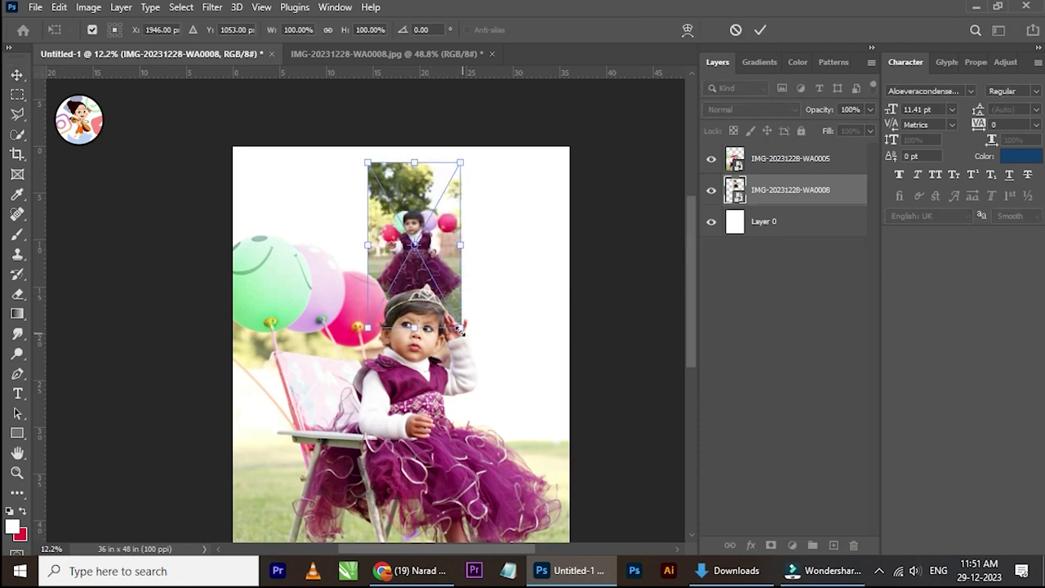
{"action": "left_click_drag", "start_coordinate": [460, 328], "coordinate": [563, 510]}
{"action": "left_click_drag", "start_coordinate": [372, 165], "coordinate": [341, 110]}
{"action": "left_click_drag", "start_coordinate": [454, 212], "coordinate": [381, 299]}
{"action": "left_click_drag", "start_coordinate": [490, 197], "coordinate": [625, 94]}
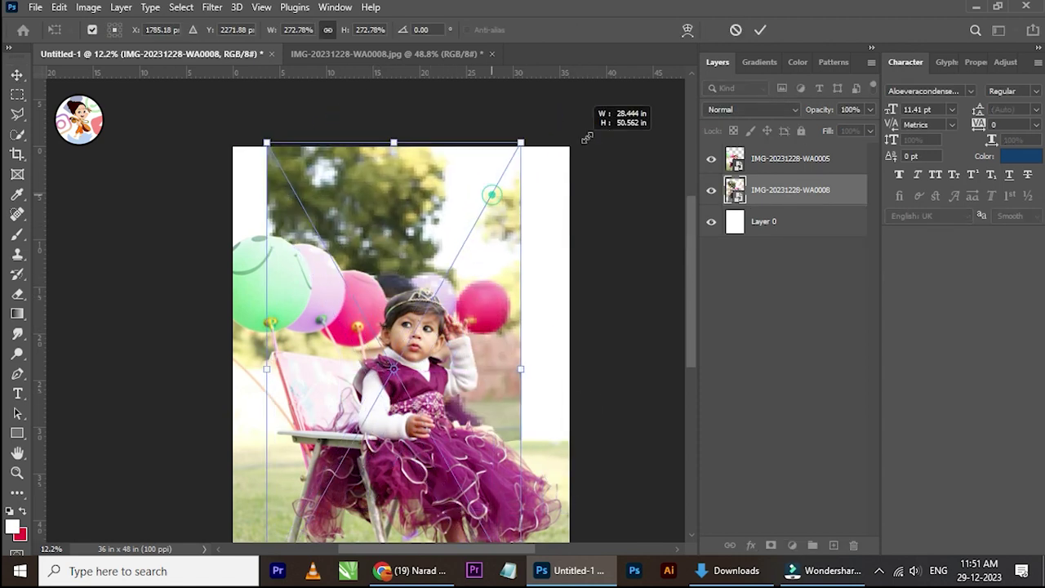
{"action": "scroll", "coordinate": [459, 232], "scroll_direction": "down", "scroll_amount": 2}
{"action": "mouse_move", "coordinate": [459, 232]}
{"action": "left_mouse_down"}
{"action": "mouse_move", "coordinate": [458, 263]}
{"action": "mouse_move", "coordinate": [468, 175]}
{"action": "left_mouse_up"}
Step: Finish enlarging the standing-girl photo to about 390%, move it up, and commit
{"action": "left_click_drag", "start_coordinate": [508, 423], "coordinate": [544, 474]}
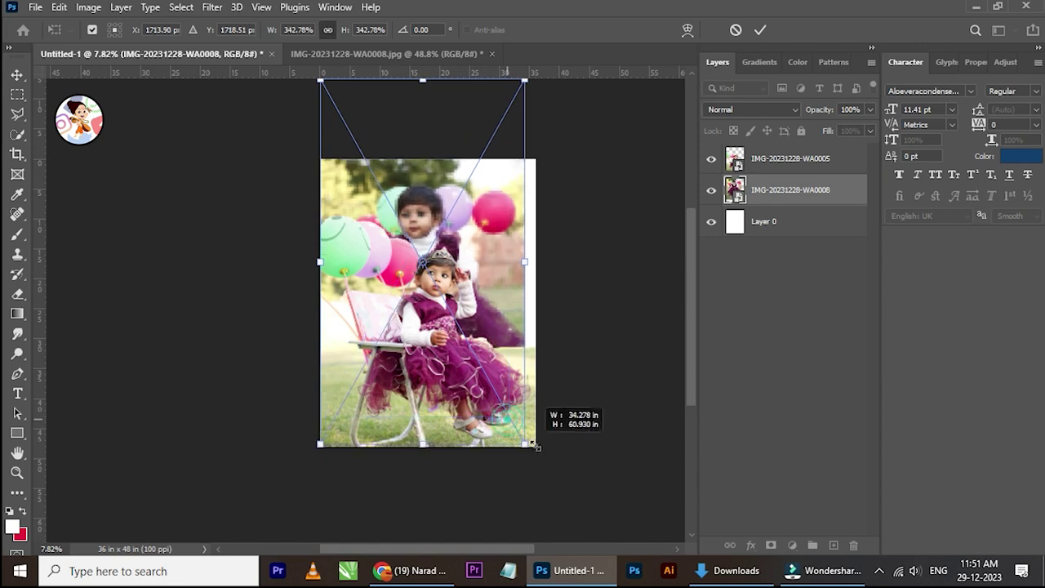
{"action": "scroll", "coordinate": [468, 180], "scroll_direction": "up", "scroll_amount": 2}
{"action": "left_click_drag", "start_coordinate": [468, 180], "coordinate": [454, 189]}
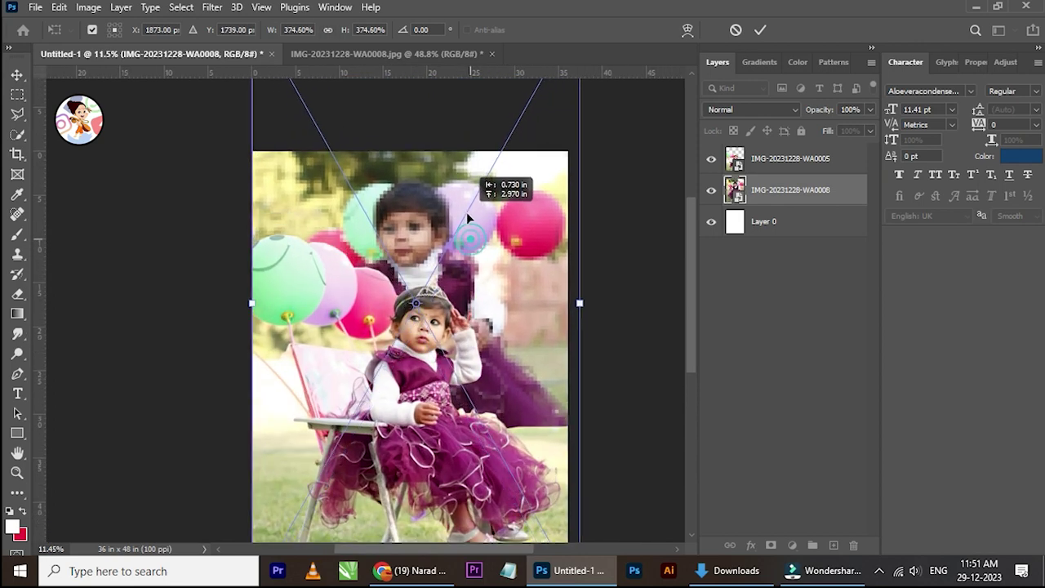
{"action": "scroll", "coordinate": [449, 307], "scroll_direction": "down", "scroll_amount": 2}
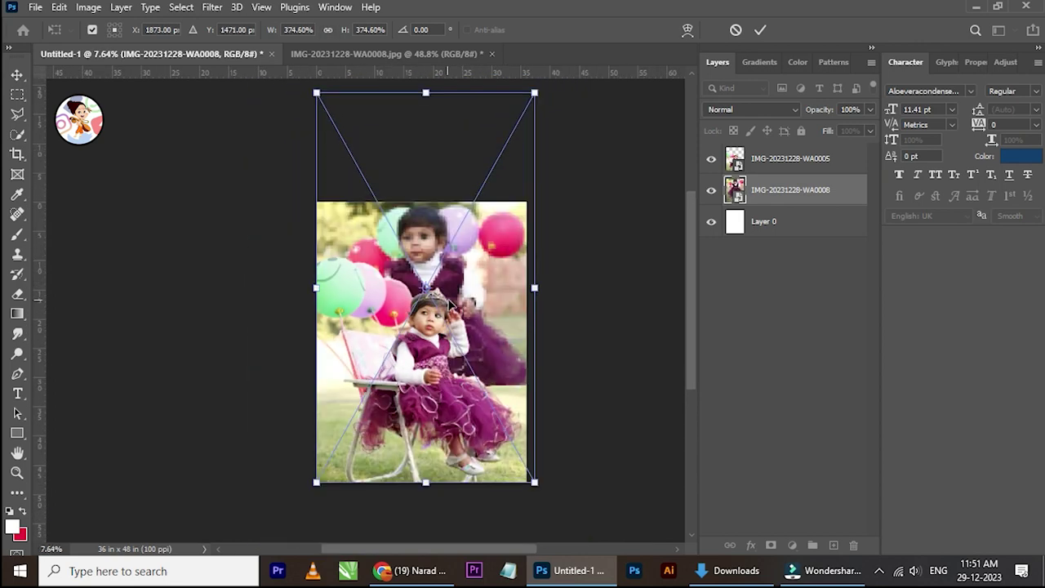
{"action": "left_click_drag", "start_coordinate": [537, 290], "coordinate": [544, 288]}
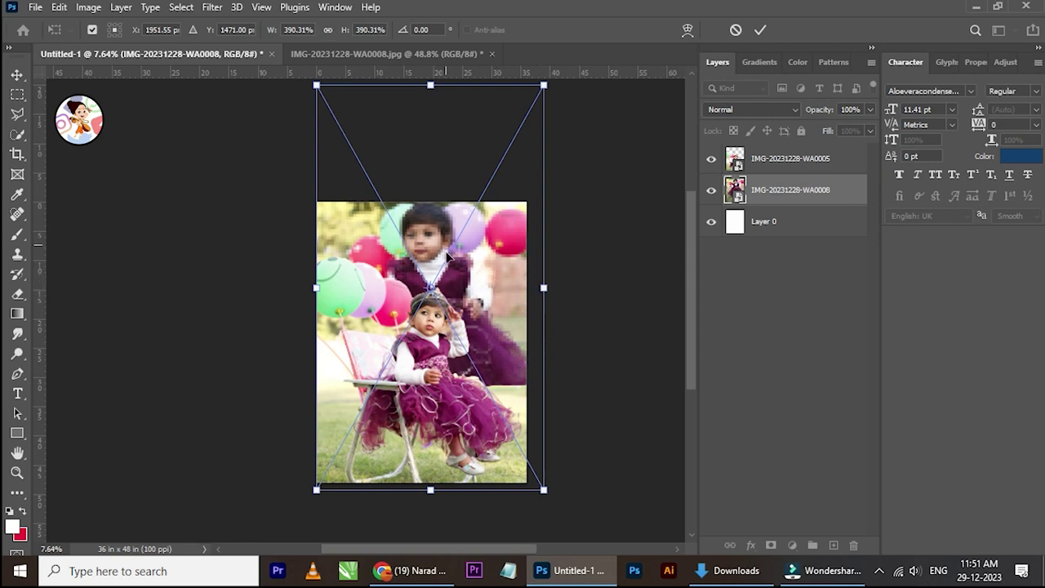
{"action": "left_click", "coordinate": [761, 29]}
Step: Switch between the WA0005 and WA0008 layers and nudge the standing-girl photo
{"action": "scroll", "coordinate": [492, 343], "scroll_direction": "up", "scroll_amount": 2}
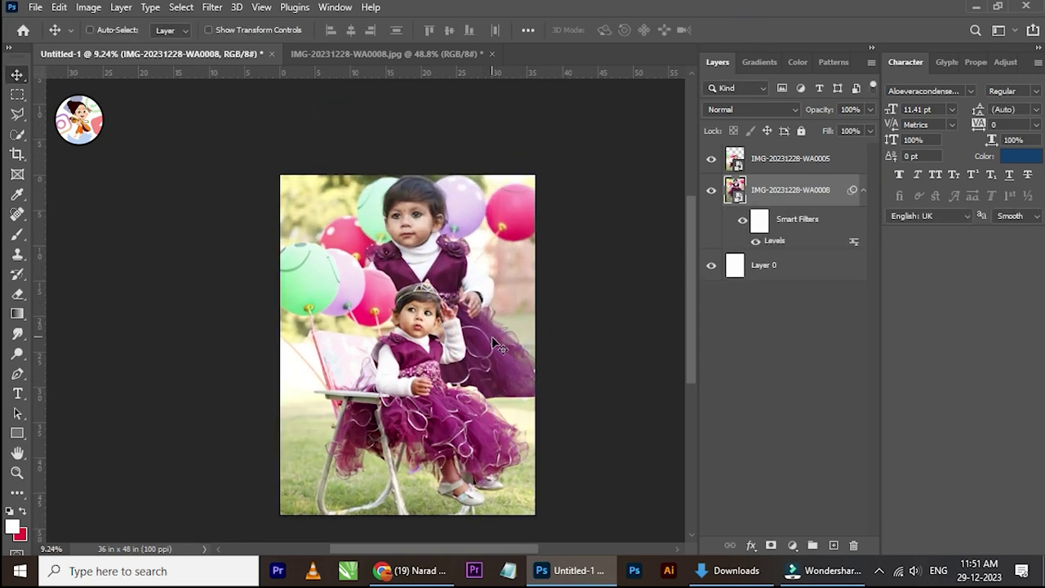
{"action": "right_click", "coordinate": [360, 378]}
{"action": "left_click", "coordinate": [380, 386]}
{"action": "scroll", "coordinate": [381, 388], "scroll_direction": "down", "scroll_amount": 2}
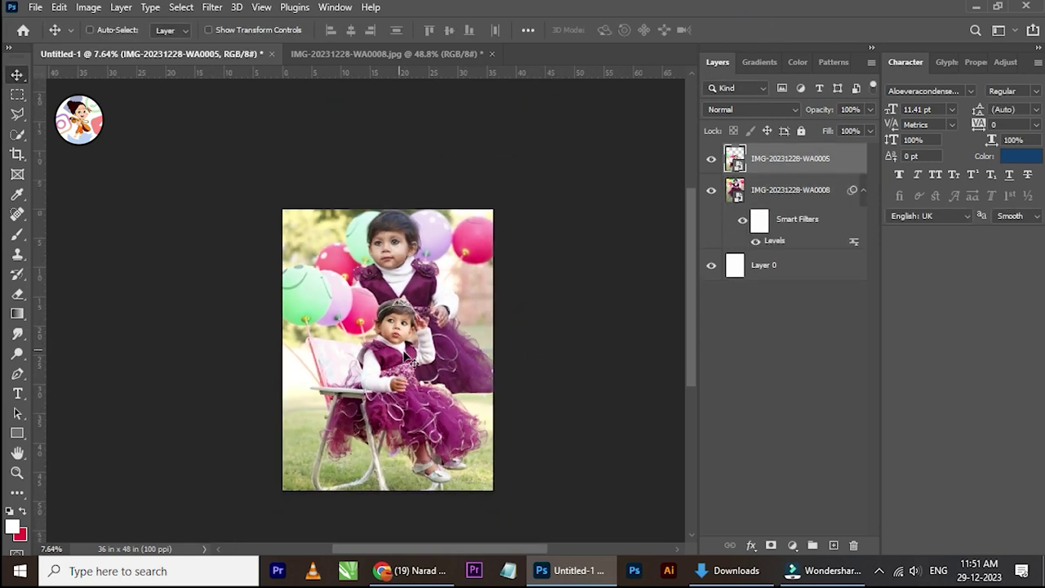
{"action": "scroll", "coordinate": [415, 282], "scroll_direction": "up", "scroll_amount": 1}
{"action": "right_click", "coordinate": [406, 284]}
{"action": "left_click", "coordinate": [433, 289]}
{"action": "scroll", "coordinate": [441, 282], "scroll_direction": "up", "scroll_amount": 1}
{"action": "left_click_drag", "start_coordinate": [451, 277], "coordinate": [451, 282]}
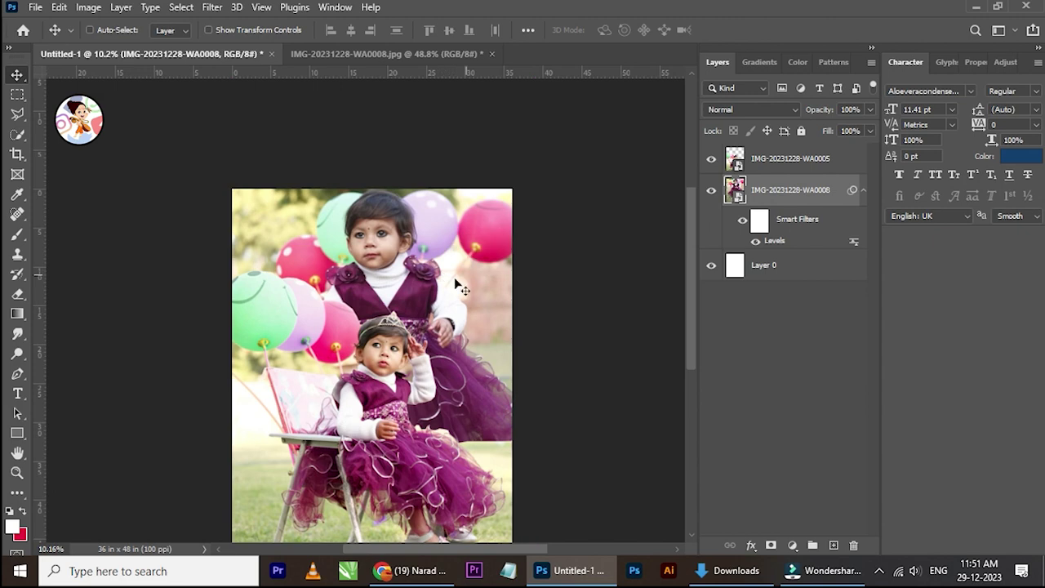
Step: Check the WA0005 and WA0008 layer order, then select the blank base Layer 0
{"action": "scroll", "coordinate": [448, 295], "scroll_direction": "up", "scroll_amount": 1}
{"action": "scroll", "coordinate": [438, 347], "scroll_direction": "up", "scroll_amount": 1}
{"action": "scroll", "coordinate": [409, 355], "scroll_direction": "up", "scroll_amount": 1}
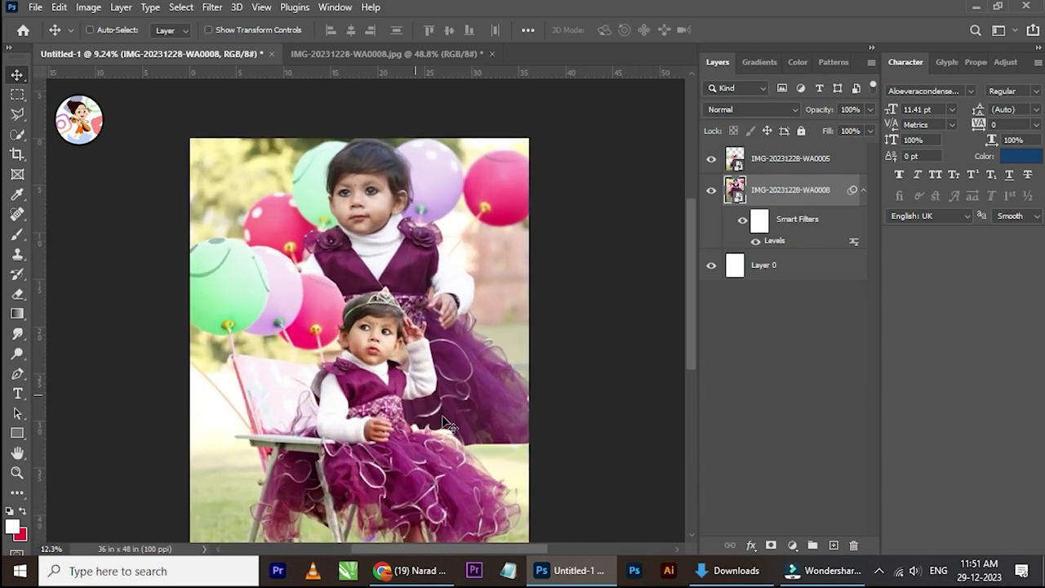
{"action": "scroll", "coordinate": [404, 364], "scroll_direction": "up", "scroll_amount": 1}
{"action": "right_click", "coordinate": [406, 390]}
{"action": "left_click", "coordinate": [431, 400]}
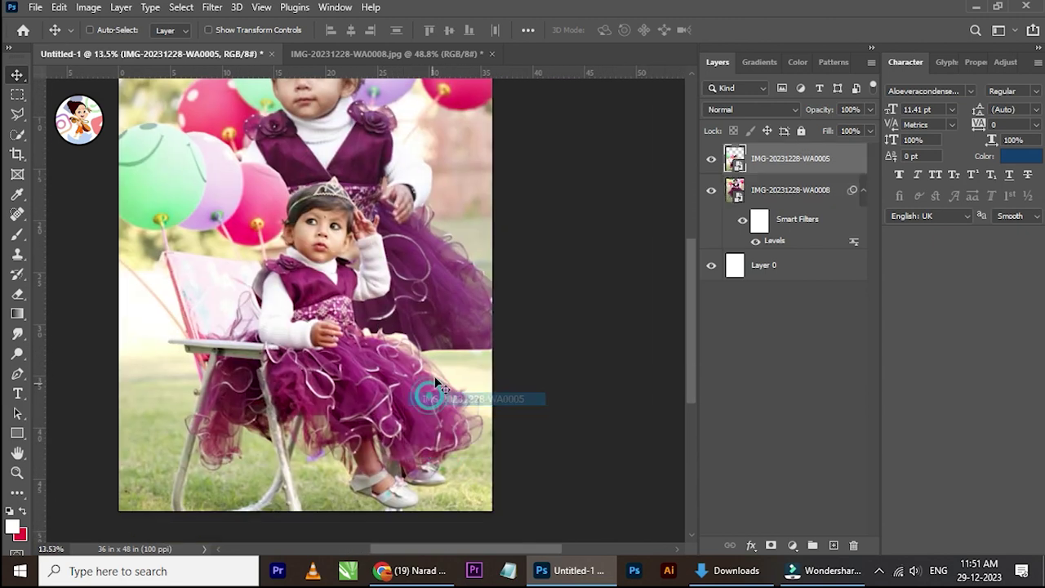
{"action": "scroll", "coordinate": [441, 365], "scroll_direction": "up", "scroll_amount": 1}
{"action": "scroll", "coordinate": [334, 309], "scroll_direction": "down", "scroll_amount": 2}
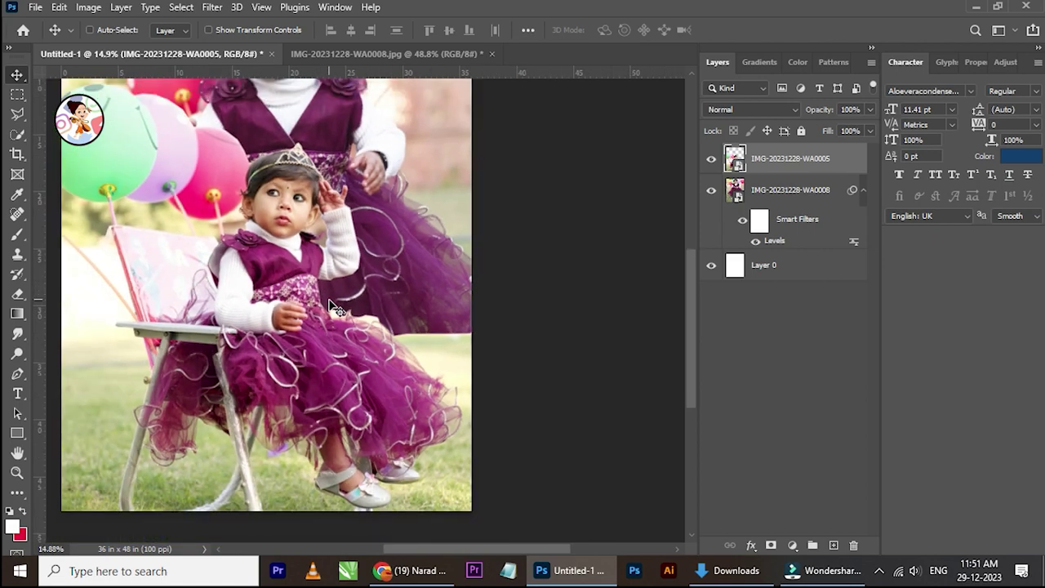
{"action": "scroll", "coordinate": [418, 346], "scroll_direction": "up", "scroll_amount": 2}
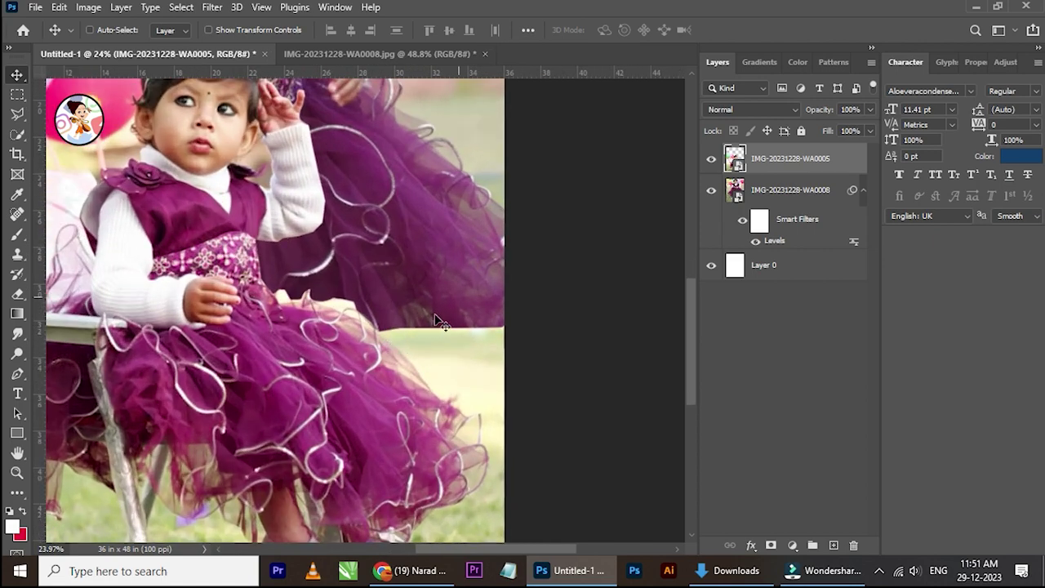
{"action": "scroll", "coordinate": [424, 283], "scroll_direction": "down", "scroll_amount": 2}
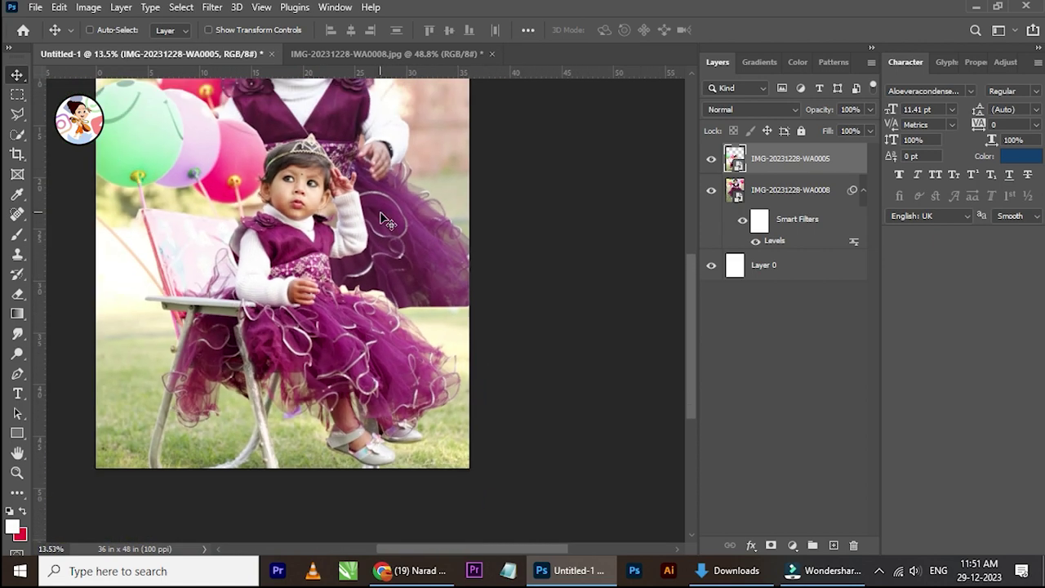
{"action": "right_click", "coordinate": [381, 214]}
{"action": "left_click", "coordinate": [408, 221]}
{"action": "scroll", "coordinate": [403, 222], "scroll_direction": "down", "scroll_amount": 1}
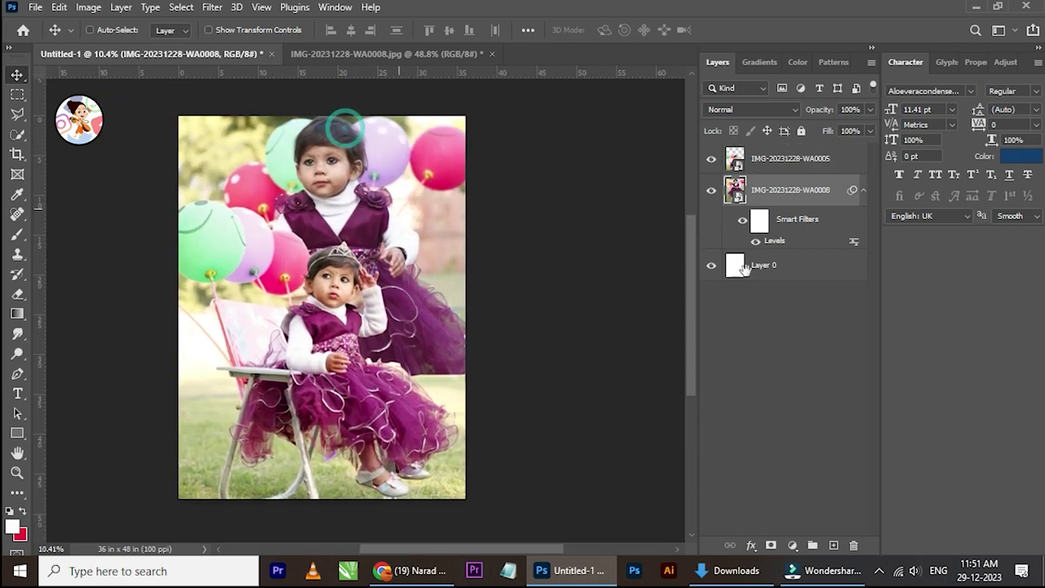
{"action": "left_click", "coordinate": [806, 274]}
Step: Add a Solid Color fill layer in mint green sampled from the green balloon
{"action": "left_click", "coordinate": [792, 545]}
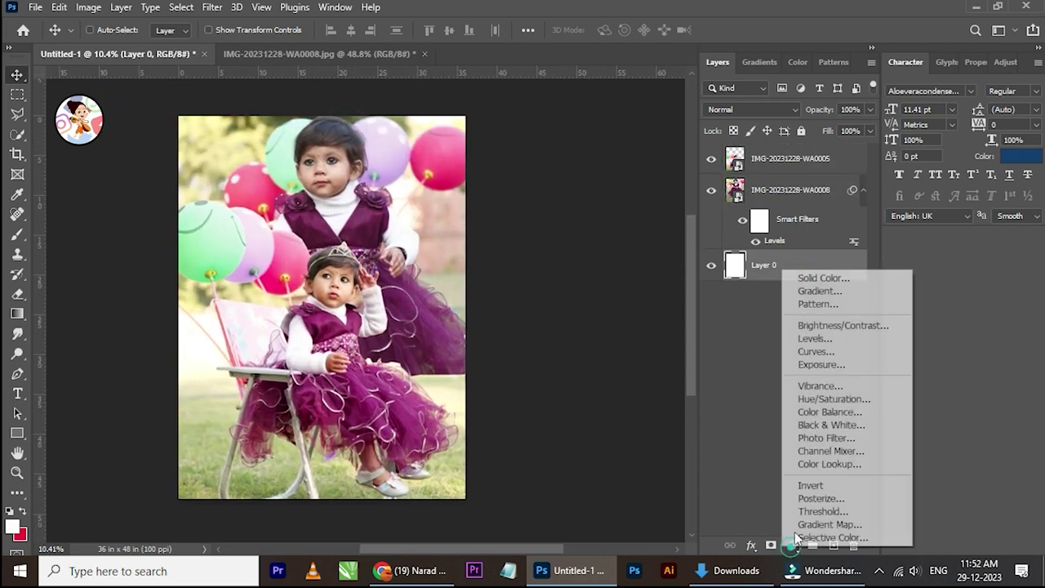
{"action": "left_click", "coordinate": [820, 277]}
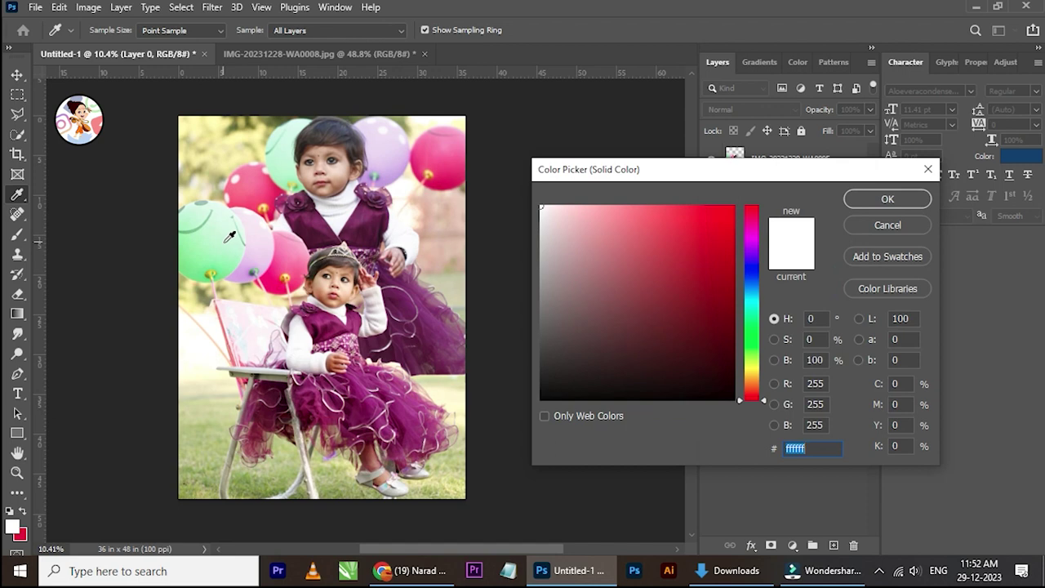
{"action": "left_click", "coordinate": [231, 239]}
{"action": "left_click", "coordinate": [878, 199]}
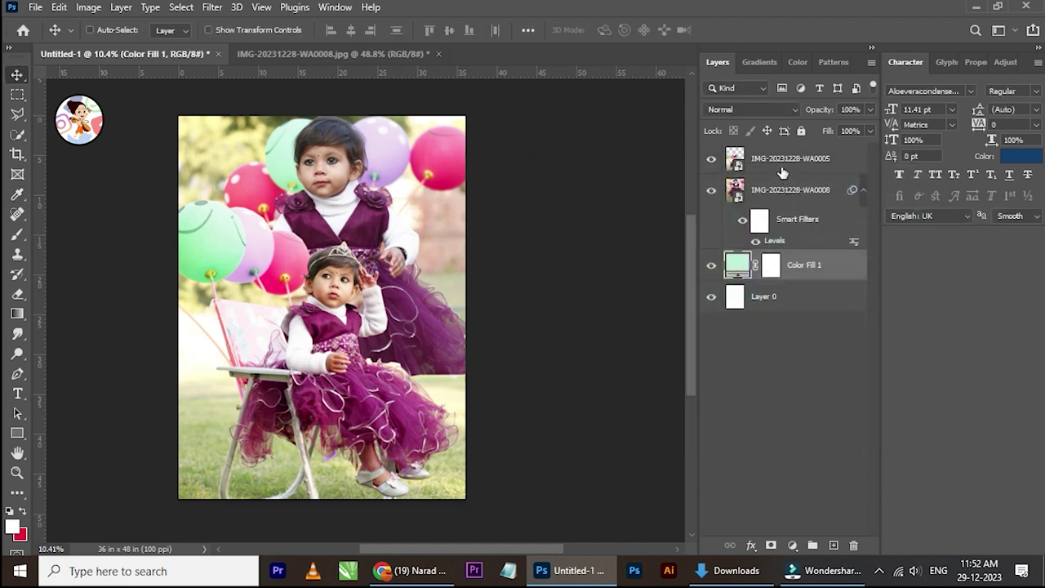
Step: Set the standing-girl WA0008 layer to 50% opacity and give it a layer mask
{"action": "left_click", "coordinate": [849, 161]}
{"action": "left_click", "coordinate": [869, 109]}
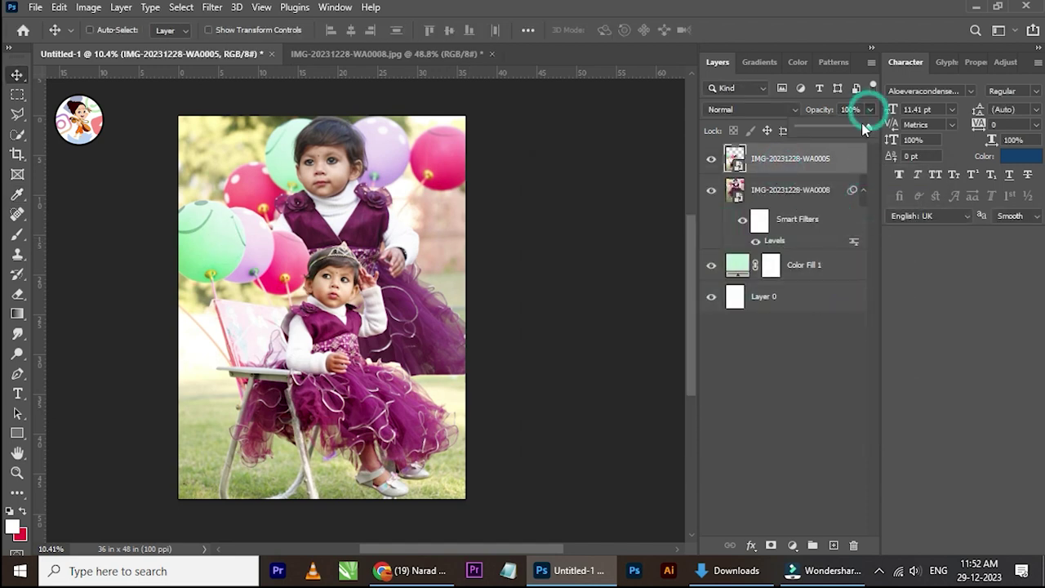
{"action": "left_click_drag", "start_coordinate": [869, 128], "coordinate": [849, 131]}
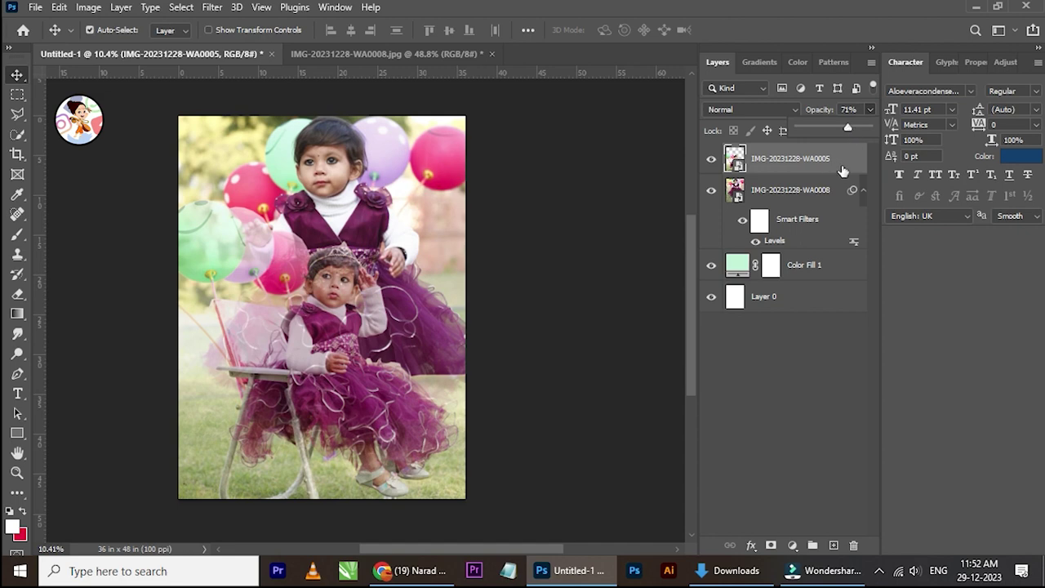
{"action": "key", "text": "Escape"}
{"action": "left_click", "coordinate": [775, 200]}
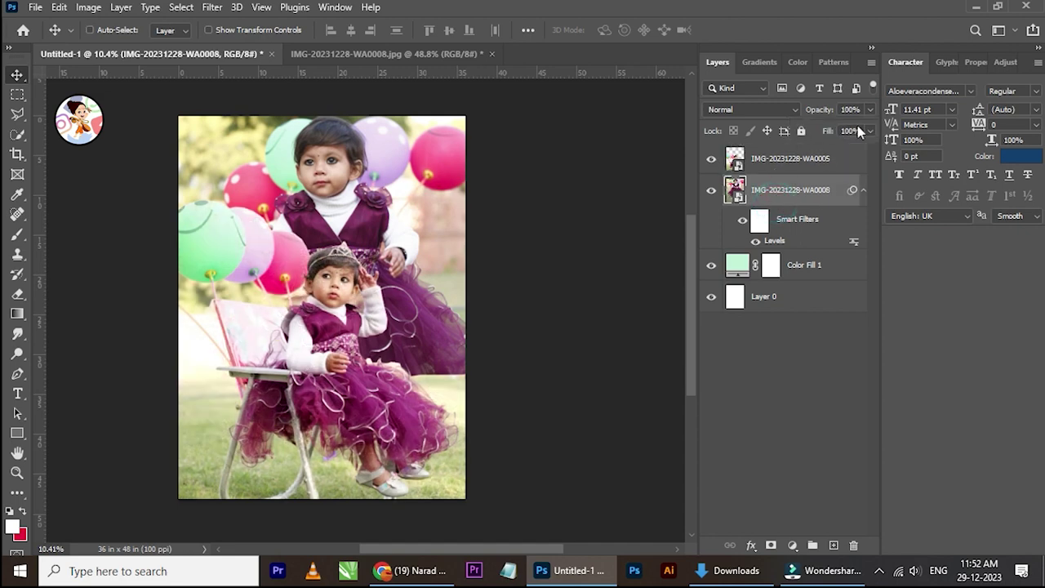
{"action": "left_click", "coordinate": [869, 110]}
{"action": "left_click_drag", "start_coordinate": [868, 128], "coordinate": [833, 131]}
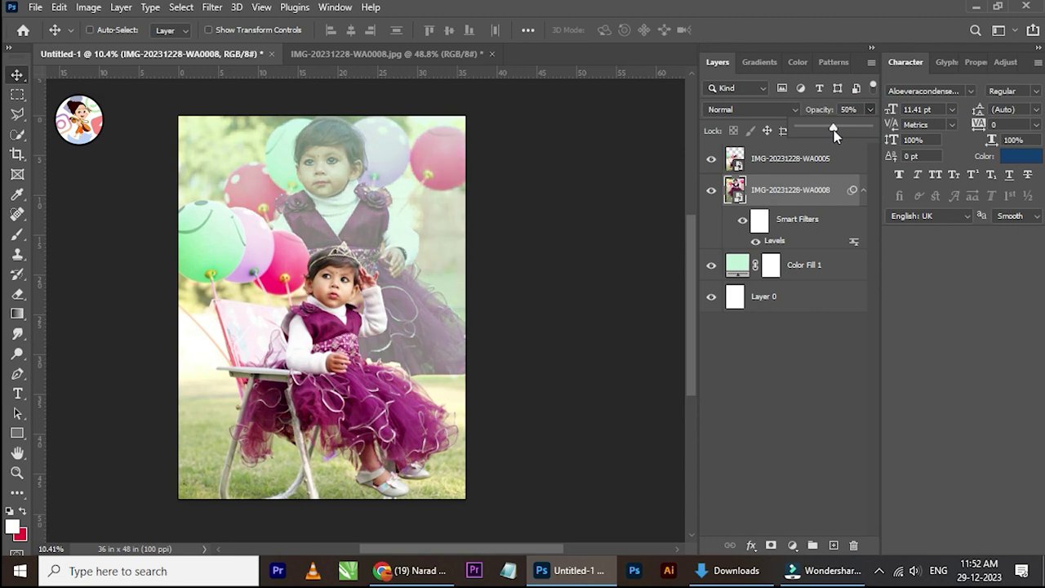
{"action": "left_click", "coordinate": [426, 302]}
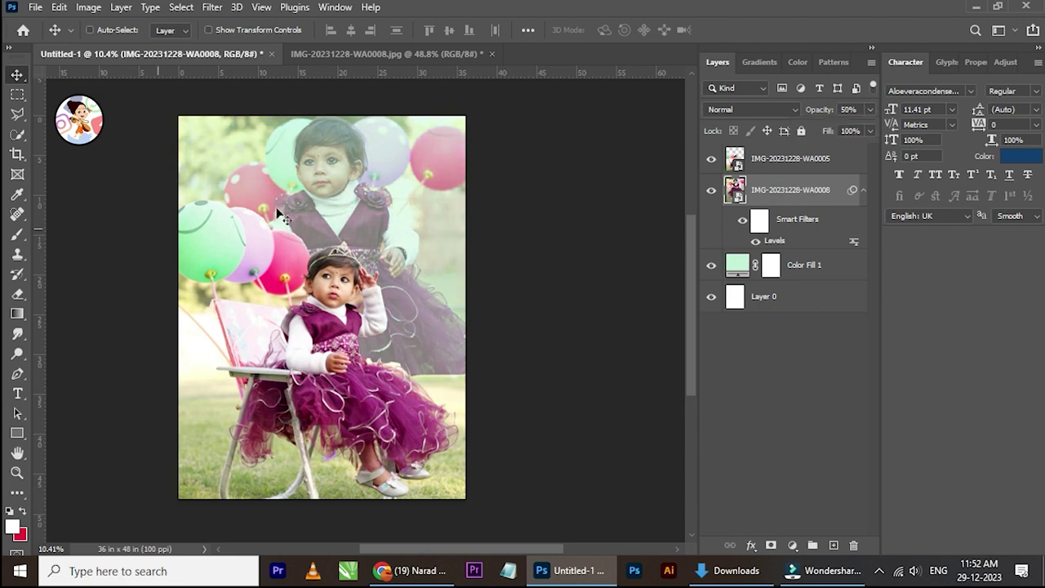
{"action": "scroll", "coordinate": [277, 214], "scroll_direction": "up", "scroll_amount": 1}
{"action": "left_click", "coordinate": [770, 545]}
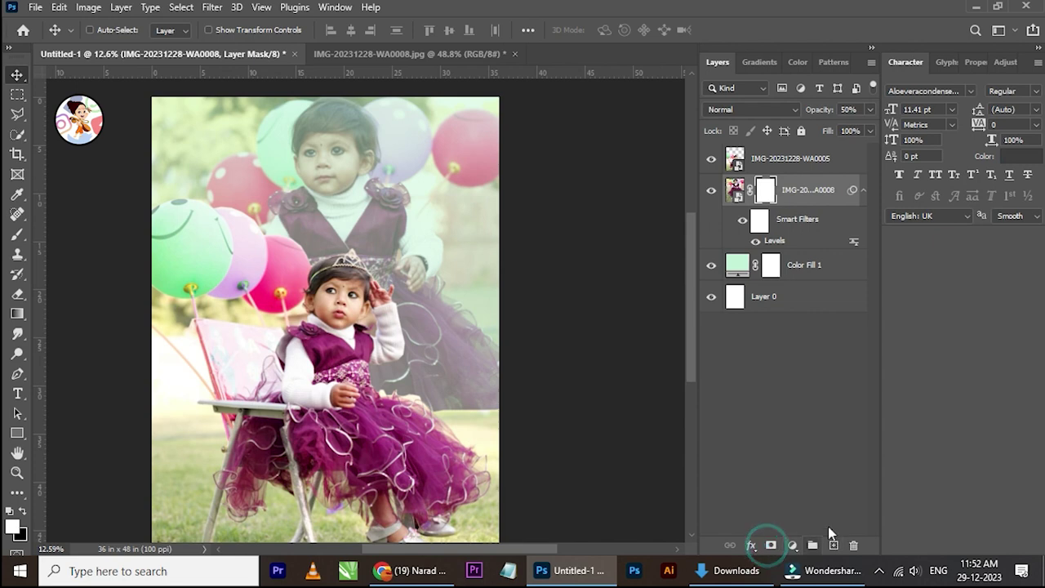
Step: Invert the WA0008 mask and paint white over the girl's face, arm, dress and balloons
{"action": "left_click", "coordinate": [15, 233]}
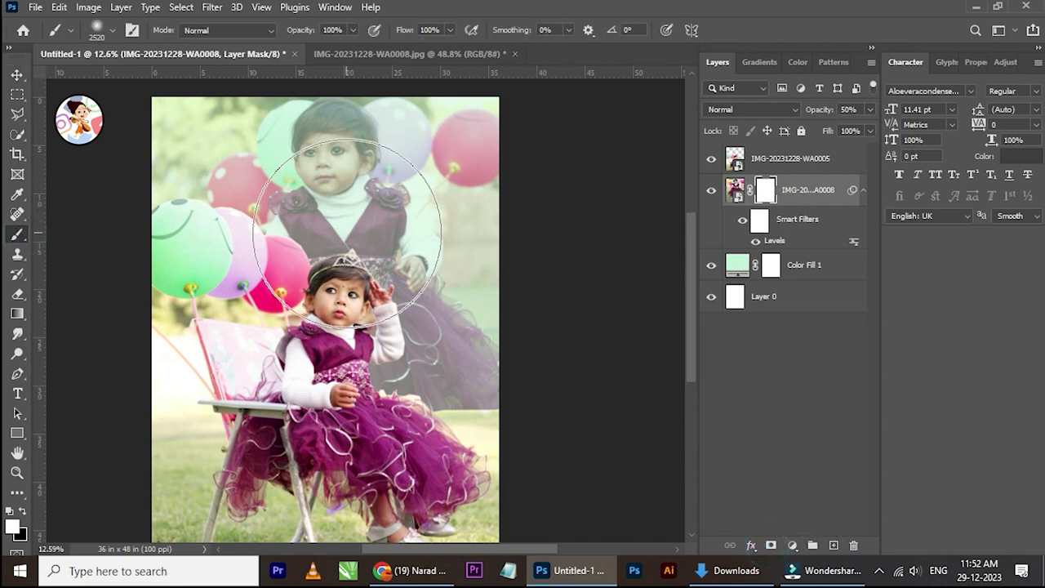
{"action": "key", "text": "ctrl+i"}
{"action": "mouse_move", "coordinate": [327, 215]}
{"action": "left_mouse_down"}
{"action": "mouse_move", "coordinate": [315, 187]}
{"action": "mouse_move", "coordinate": [346, 173]}
{"action": "left_mouse_up"}
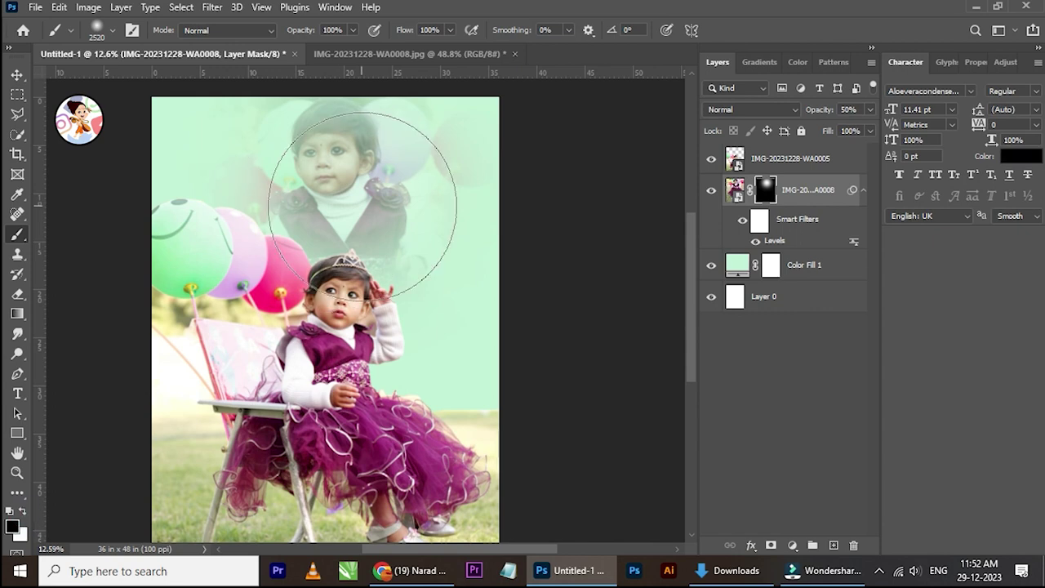
{"action": "left_click", "coordinate": [23, 512]}
{"action": "left_click", "coordinate": [23, 512]}
{"action": "mouse_move", "coordinate": [321, 164]}
{"action": "left_mouse_down"}
{"action": "mouse_move", "coordinate": [431, 162]}
{"action": "mouse_move", "coordinate": [226, 152]}
{"action": "mouse_move", "coordinate": [233, 175]}
{"action": "left_mouse_up"}
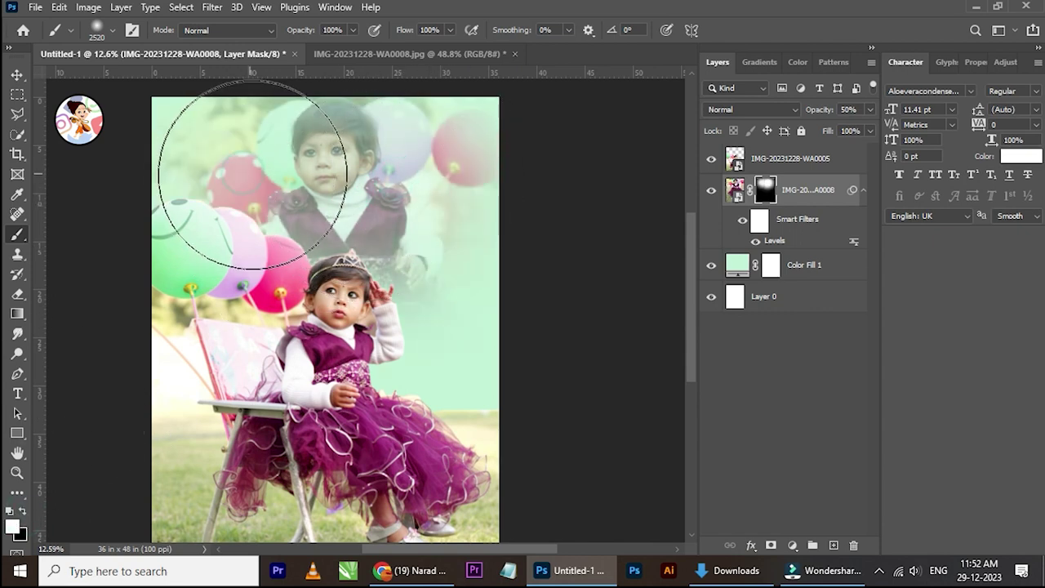
{"action": "mouse_move", "coordinate": [367, 264]}
{"action": "left_mouse_down"}
{"action": "mouse_move", "coordinate": [415, 253]}
{"action": "mouse_move", "coordinate": [433, 281]}
{"action": "left_mouse_up"}
{"action": "scroll", "coordinate": [373, 253], "scroll_direction": "down", "scroll_amount": 1}
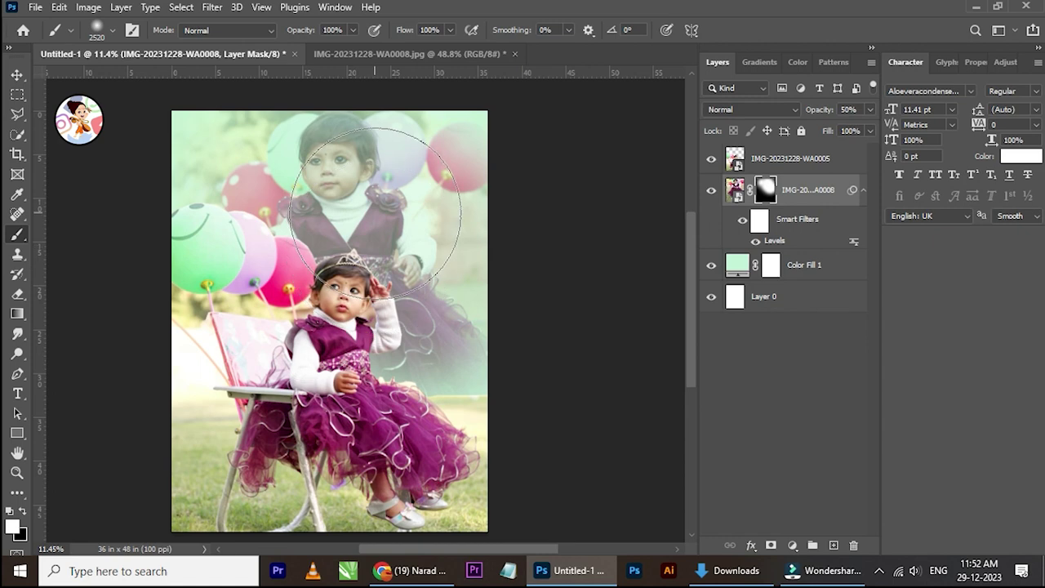
{"action": "left_click", "coordinate": [17, 74]}
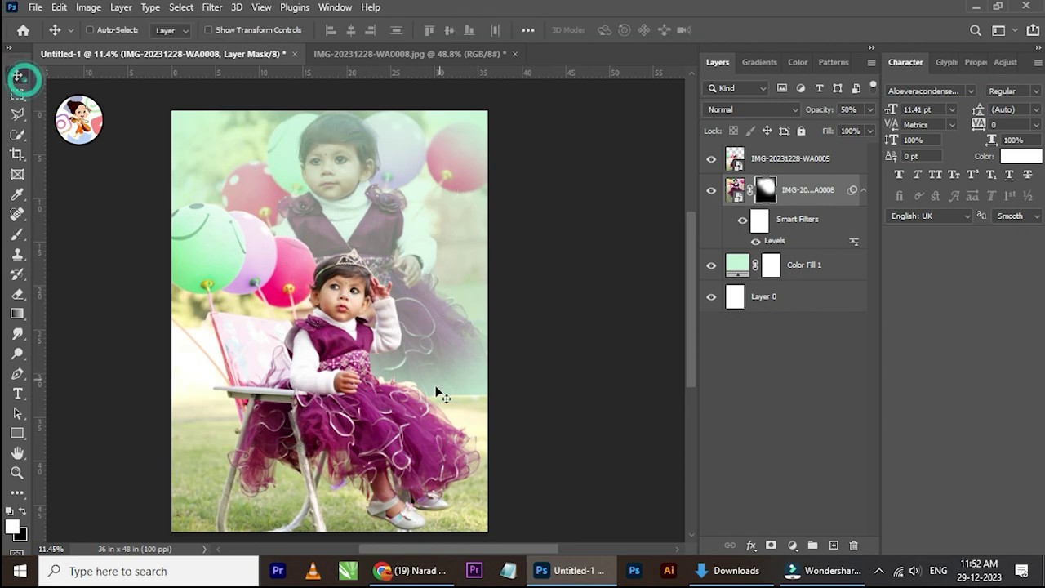
{"action": "scroll", "coordinate": [439, 385], "scroll_direction": "up", "scroll_amount": 5}
{"action": "right_click", "coordinate": [399, 418]}
Step: Add a layer mask to the WA0005 photo and set the brush size to 306
{"action": "left_click", "coordinate": [424, 425]}
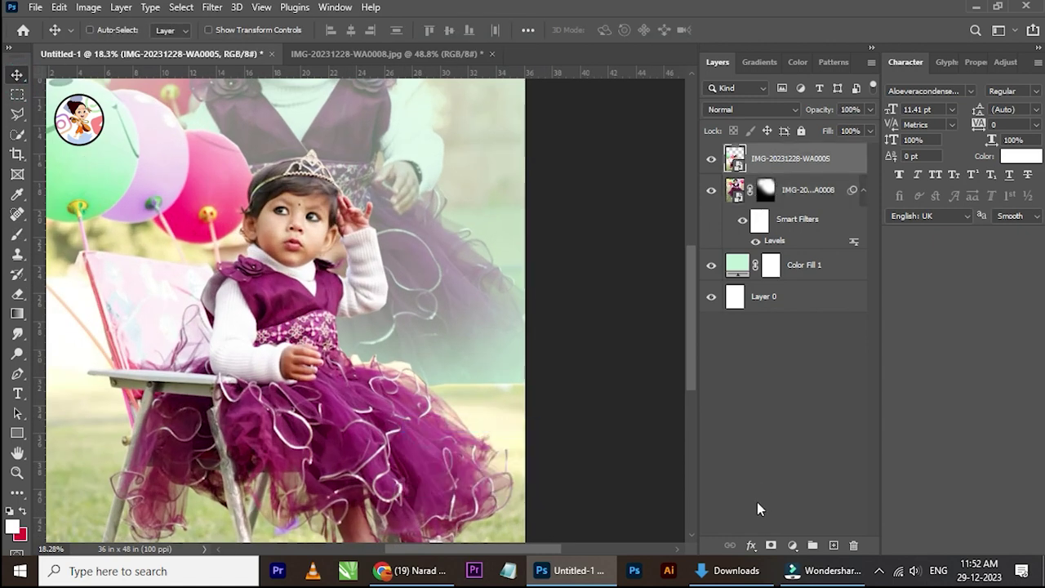
{"action": "left_click", "coordinate": [772, 545]}
{"action": "scroll", "coordinate": [494, 382], "scroll_direction": "up", "scroll_amount": 3}
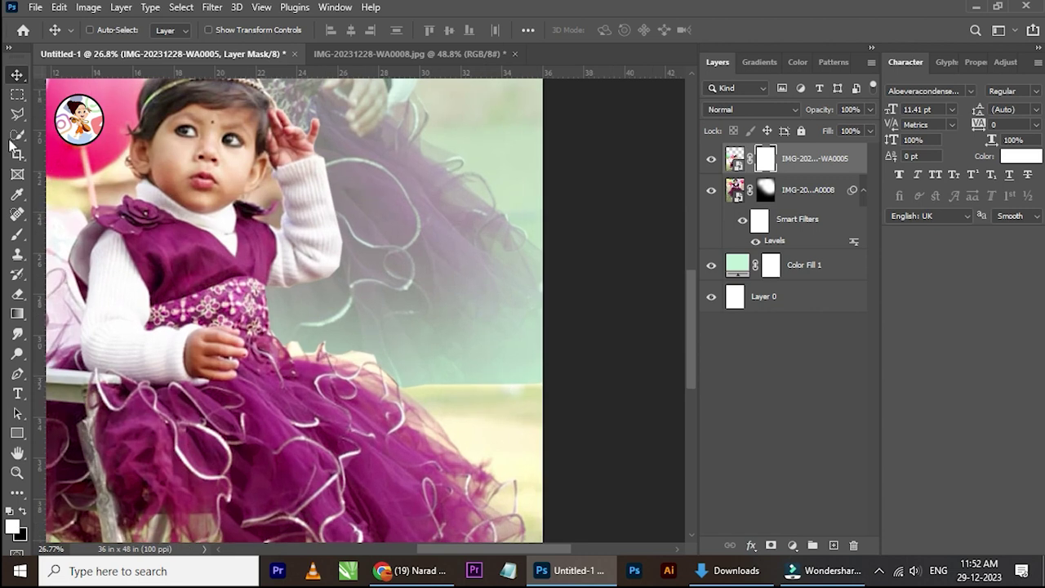
{"action": "left_click", "coordinate": [17, 236]}
{"action": "left_click", "coordinate": [111, 33]}
{"action": "left_click", "coordinate": [148, 80]}
{"action": "left_click", "coordinate": [547, 380]}
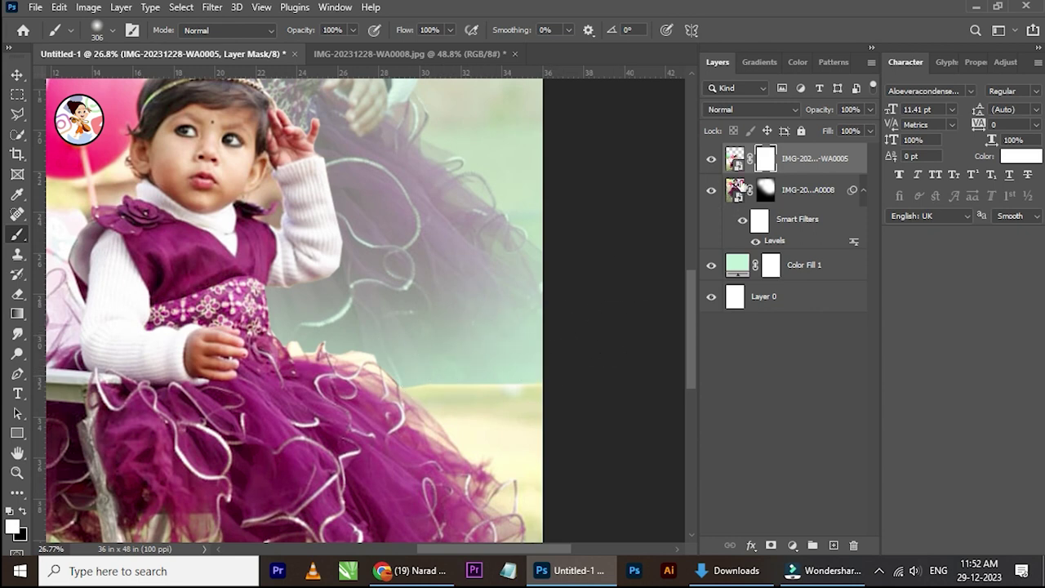
Step: Paint black on the WA0005 mask beside the tulle skirt to reveal the mint backdrop
{"action": "key", "text": "x"}
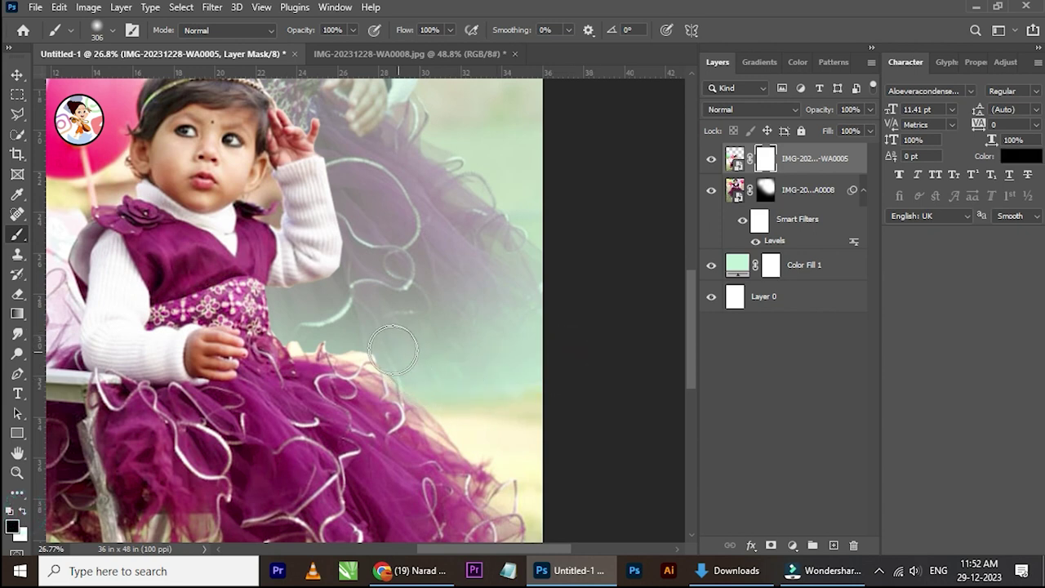
{"action": "left_click_drag", "start_coordinate": [349, 334], "coordinate": [314, 347]}
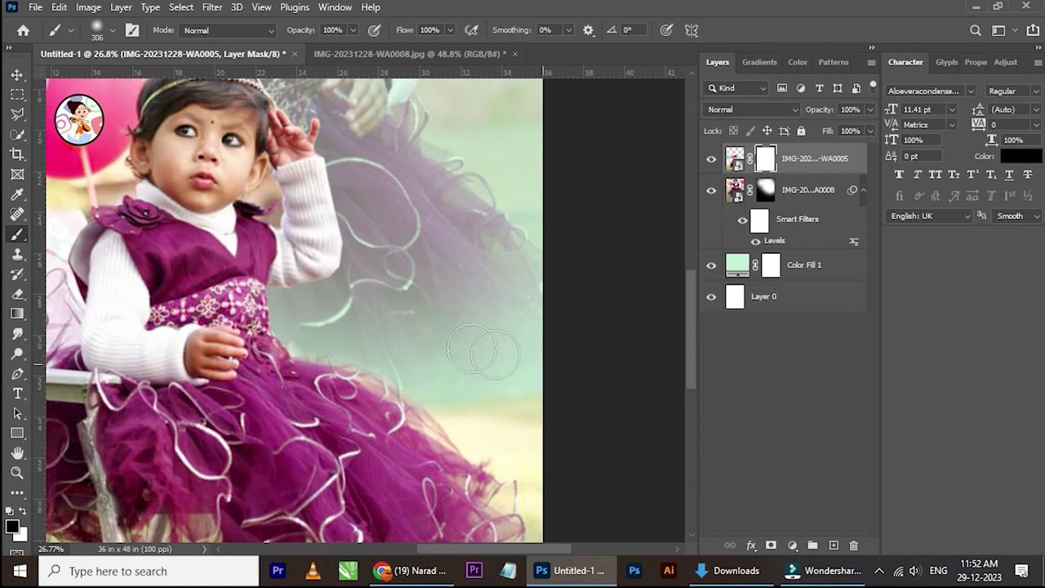
{"action": "scroll", "coordinate": [278, 351], "scroll_direction": "up", "scroll_amount": 5}
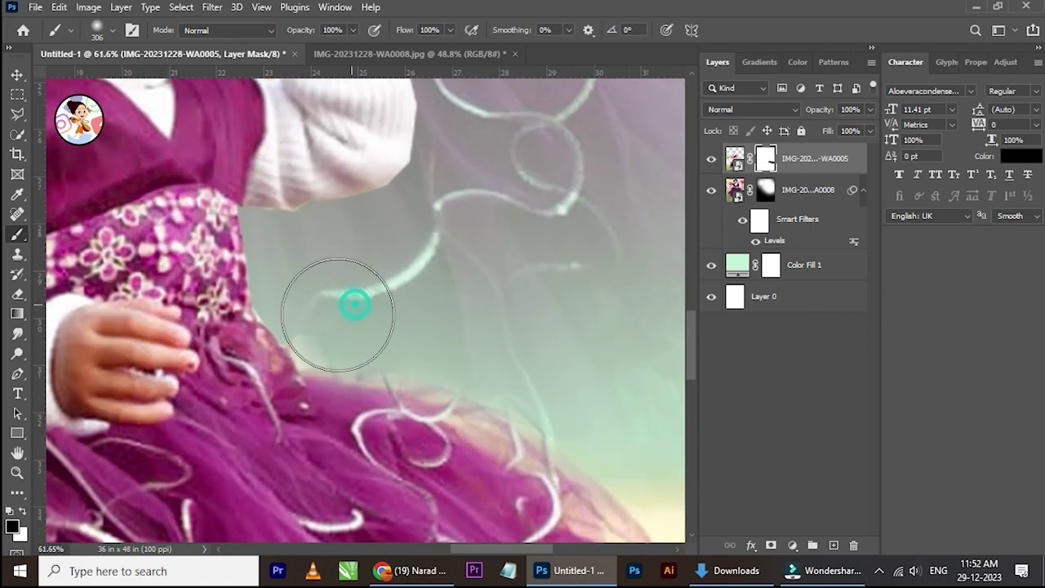
{"action": "scroll", "coordinate": [359, 315], "scroll_direction": "down", "scroll_amount": 5}
{"action": "scroll", "coordinate": [436, 331], "scroll_direction": "down", "scroll_amount": 1}
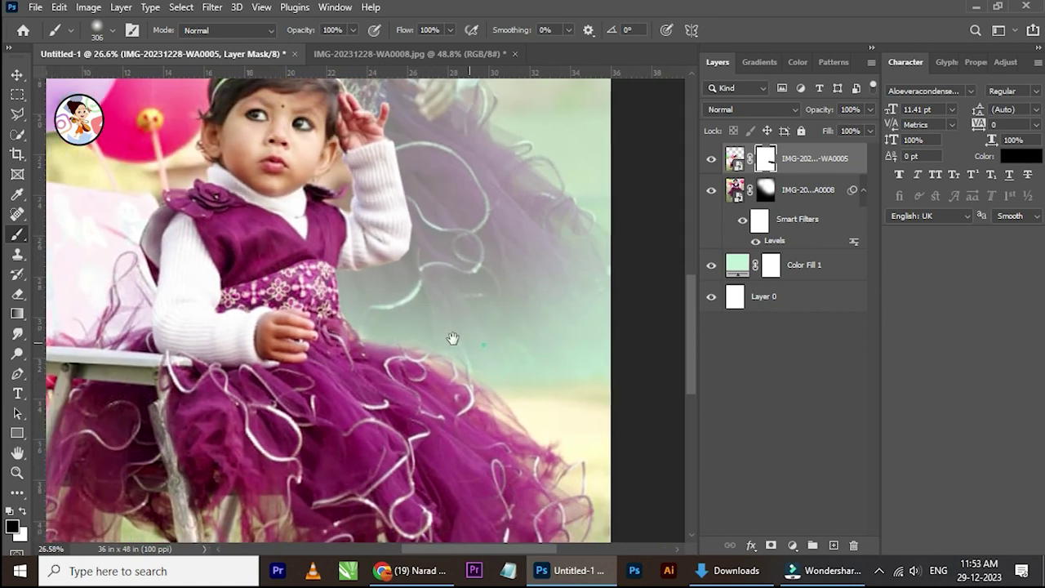
{"action": "scroll", "coordinate": [506, 335], "scroll_direction": "down", "scroll_amount": 1}
{"action": "scroll", "coordinate": [407, 341], "scroll_direction": "down", "scroll_amount": 1}
{"action": "scroll", "coordinate": [407, 342], "scroll_direction": "down", "scroll_amount": 2}
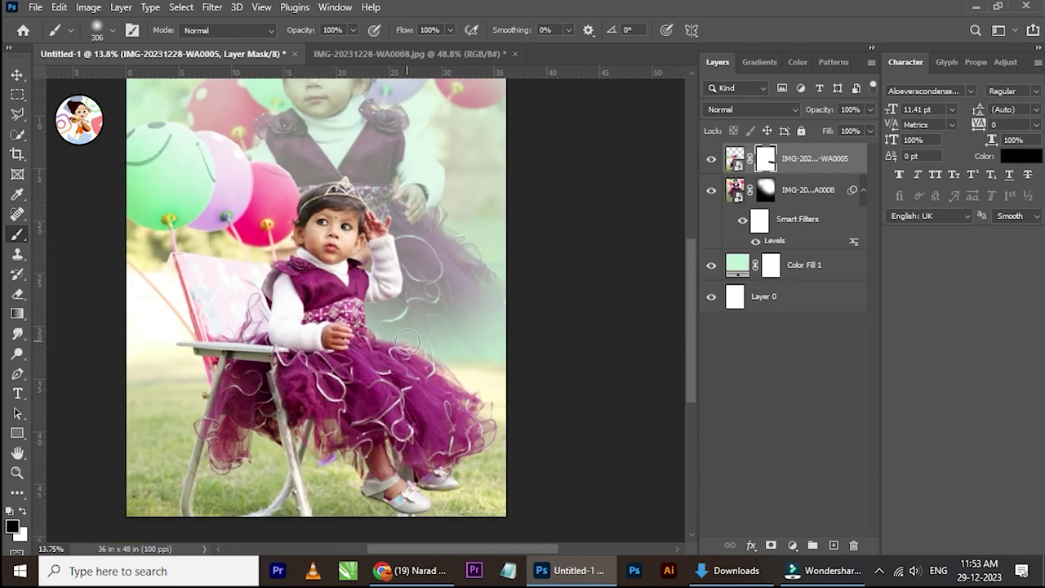
{"action": "scroll", "coordinate": [248, 256], "scroll_direction": "up", "scroll_amount": 2}
{"action": "scroll", "coordinate": [178, 240], "scroll_direction": "up", "scroll_amount": 2}
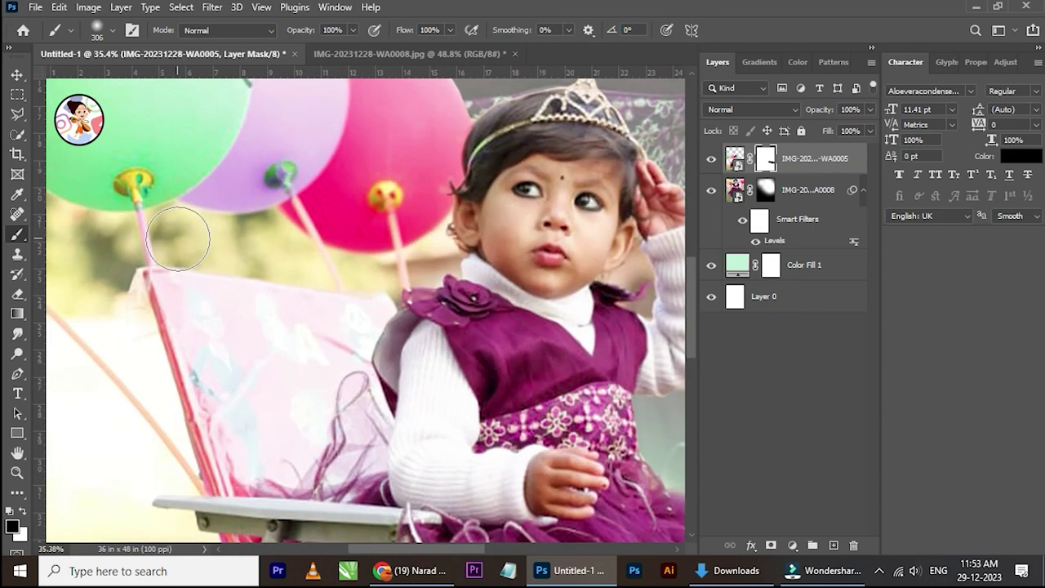
{"action": "scroll", "coordinate": [178, 239], "scroll_direction": "down", "scroll_amount": 1}
{"action": "scroll", "coordinate": [212, 229], "scroll_direction": "down", "scroll_amount": 1}
{"action": "scroll", "coordinate": [262, 217], "scroll_direction": "down", "scroll_amount": 2}
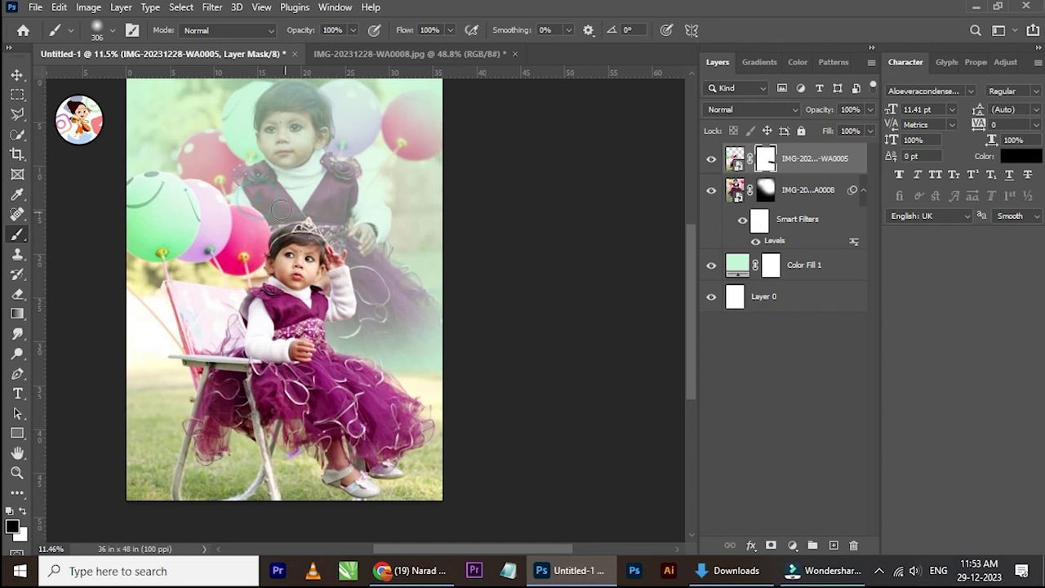
{"action": "scroll", "coordinate": [281, 211], "scroll_direction": "up", "scroll_amount": 2}
{"action": "scroll", "coordinate": [279, 210], "scroll_direction": "down", "scroll_amount": 1}
{"action": "scroll", "coordinate": [278, 209], "scroll_direction": "down", "scroll_amount": 1}
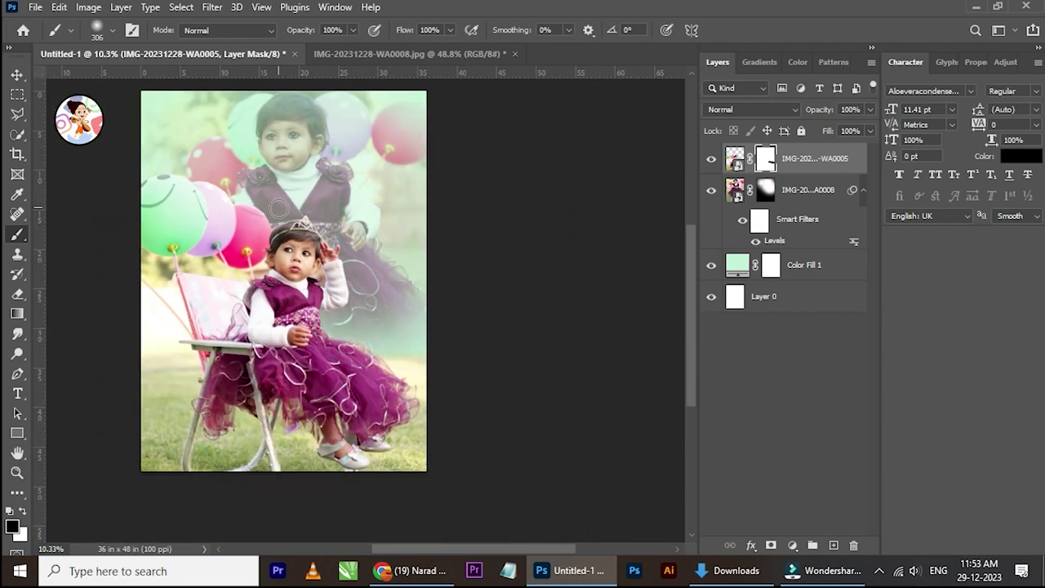
{"action": "left_click", "coordinate": [17, 73]}
{"action": "scroll", "coordinate": [402, 402], "scroll_direction": "up", "scroll_amount": 1}
{"action": "scroll", "coordinate": [408, 400], "scroll_direction": "up", "scroll_amount": 1}
{"action": "scroll", "coordinate": [415, 394], "scroll_direction": "up", "scroll_amount": 1}
{"action": "right_click", "coordinate": [367, 382]}
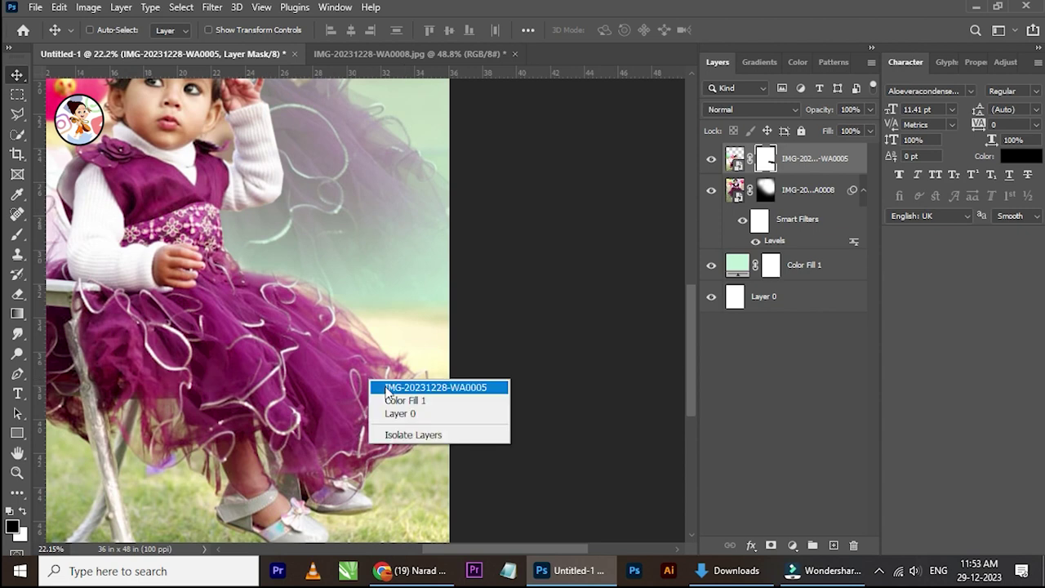
Step: Select the WA0005 layer, toggle its visibility, and open its embedded smart object file
{"action": "left_click", "coordinate": [384, 385]}
{"action": "scroll", "coordinate": [395, 391], "scroll_direction": "up", "scroll_amount": 1}
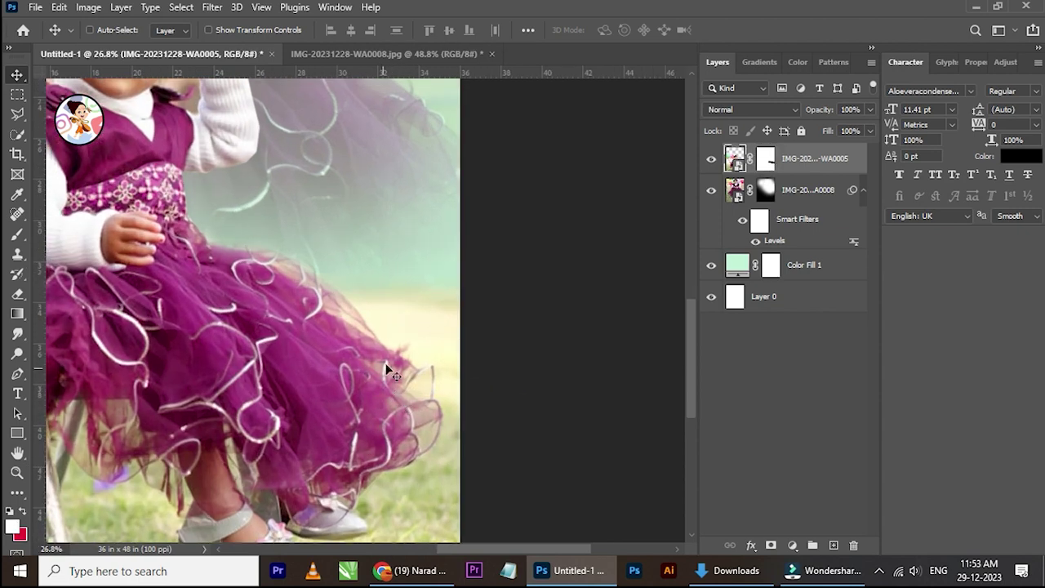
{"action": "left_click", "coordinate": [712, 158]}
{"action": "left_click", "coordinate": [711, 158]}
{"action": "double_click", "coordinate": [735, 159]}
{"action": "scroll", "coordinate": [454, 322], "scroll_direction": "up", "scroll_amount": 5}
{"action": "scroll", "coordinate": [78, 258], "scroll_direction": "up", "scroll_amount": 6}
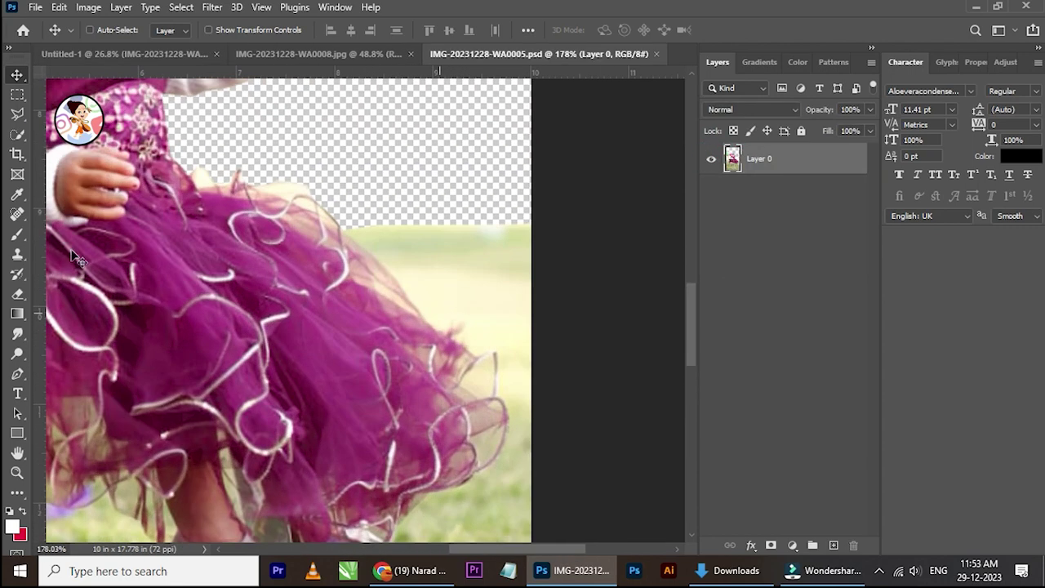
Step: Trace a Polygonal Lasso outline around the grassy background right of the skirt
{"action": "left_click", "coordinate": [17, 114]}
{"action": "scroll", "coordinate": [413, 278], "scroll_direction": "up", "scroll_amount": 1}
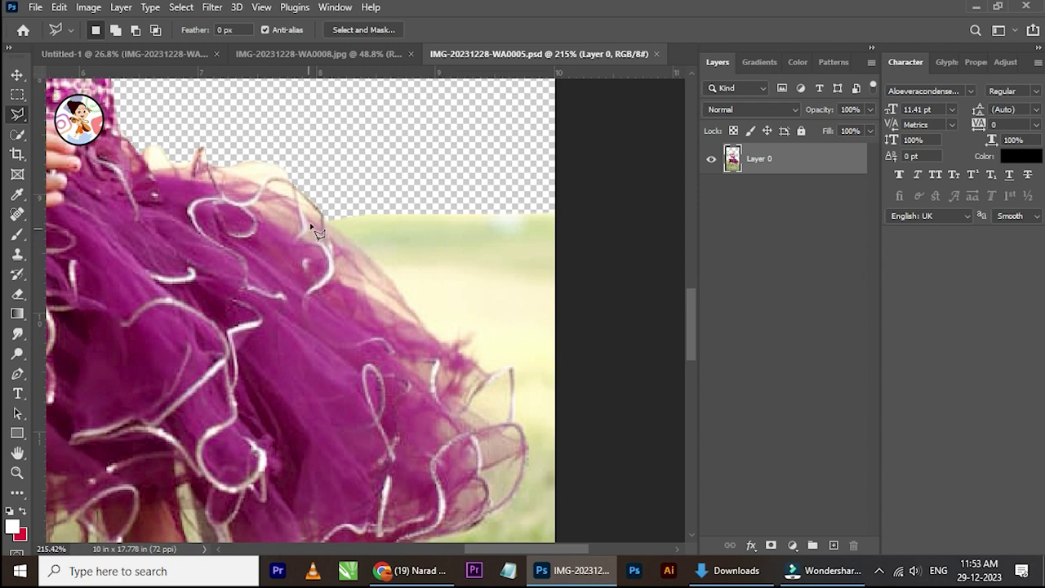
{"action": "left_click", "coordinate": [332, 218]}
{"action": "left_click", "coordinate": [412, 313]}
{"action": "left_click", "coordinate": [455, 350]}
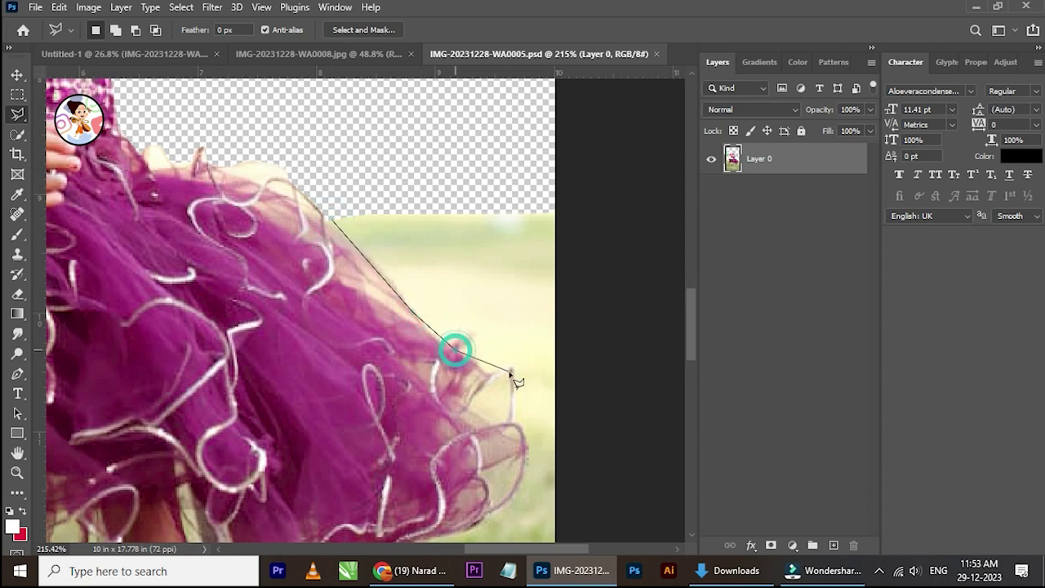
{"action": "left_click", "coordinate": [490, 371]}
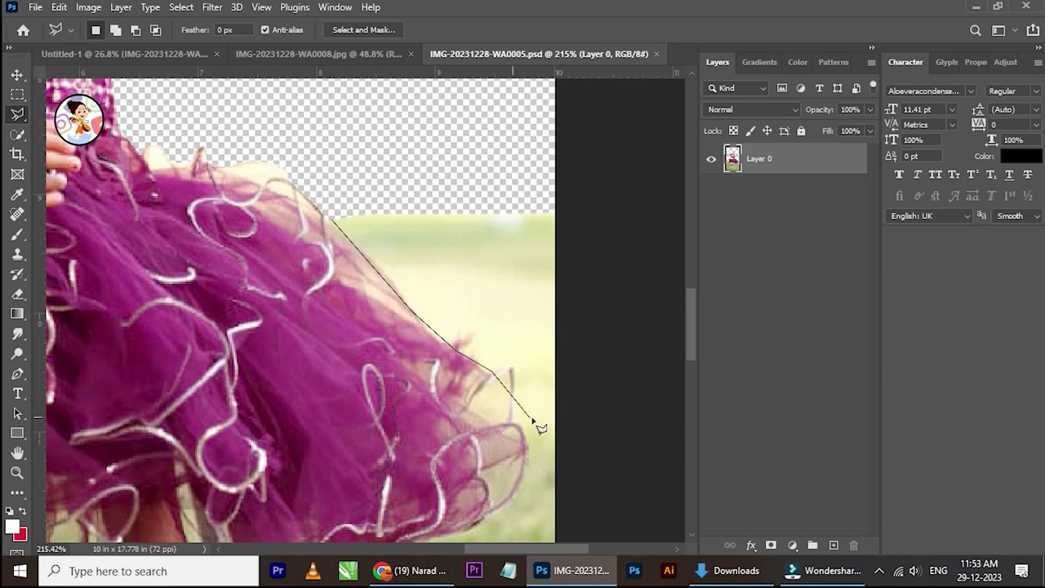
{"action": "left_click", "coordinate": [612, 371]}
{"action": "left_click", "coordinate": [630, 282]}
{"action": "left_click", "coordinate": [629, 219]}
{"action": "left_click", "coordinate": [572, 163]}
{"action": "left_click", "coordinate": [373, 221]}
{"action": "left_click", "coordinate": [333, 219]}
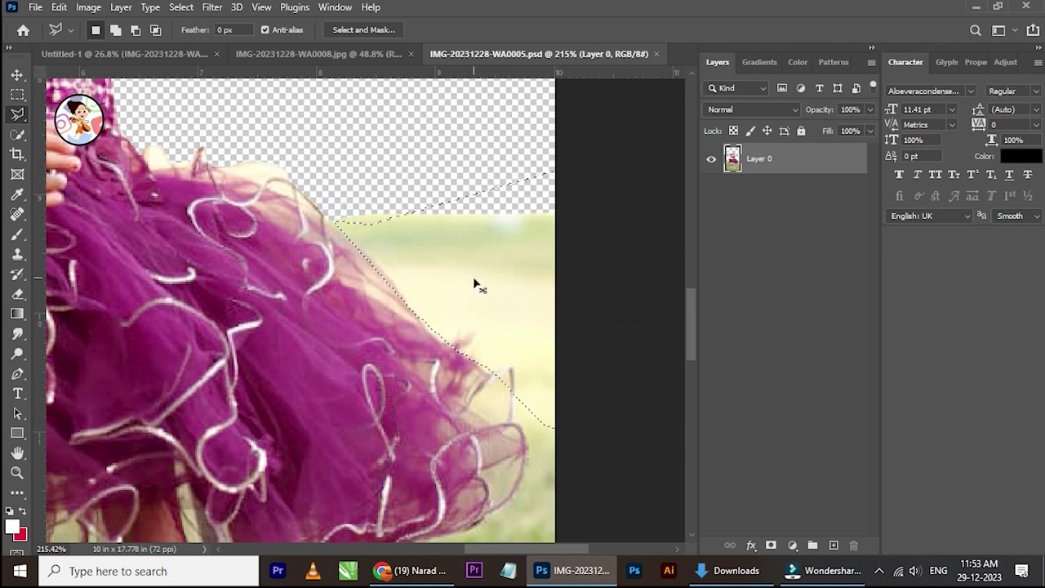
Step: Redraw the selection along the tulle ruffle edge and test-delete it, then undo
{"action": "left_click", "coordinate": [332, 219]}
{"action": "left_click", "coordinate": [369, 180]}
{"action": "left_click", "coordinate": [641, 173]}
{"action": "left_click", "coordinate": [599, 321]}
{"action": "left_click", "coordinate": [597, 398]}
{"action": "left_click", "coordinate": [544, 430]}
{"action": "left_click", "coordinate": [524, 430]}
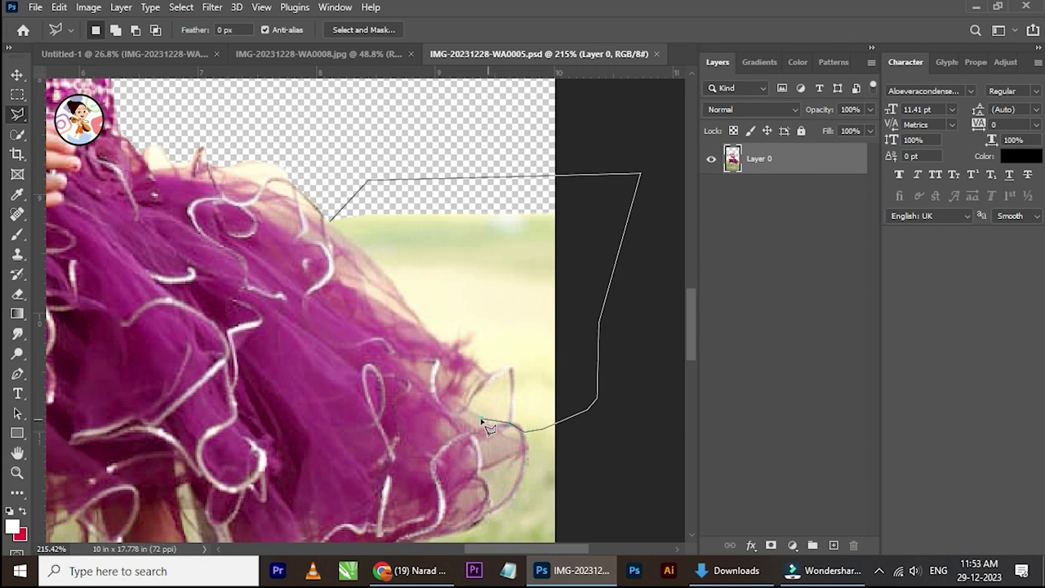
{"action": "left_click", "coordinate": [479, 366]}
{"action": "left_click", "coordinate": [444, 346]}
{"action": "left_click", "coordinate": [331, 219]}
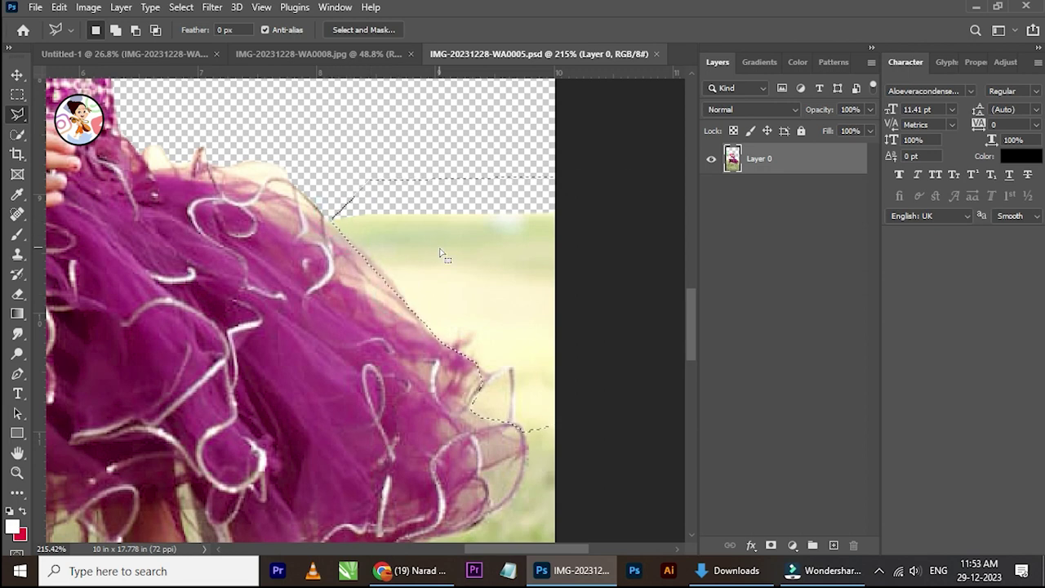
{"action": "key", "text": "Delete"}
{"action": "key", "text": "ctrl+z"}
Step: Feather the selection 0.1 px, delete the background to transparency, and save WA0005.psd
{"action": "right_click", "coordinate": [454, 293]}
{"action": "left_click", "coordinate": [490, 299]}
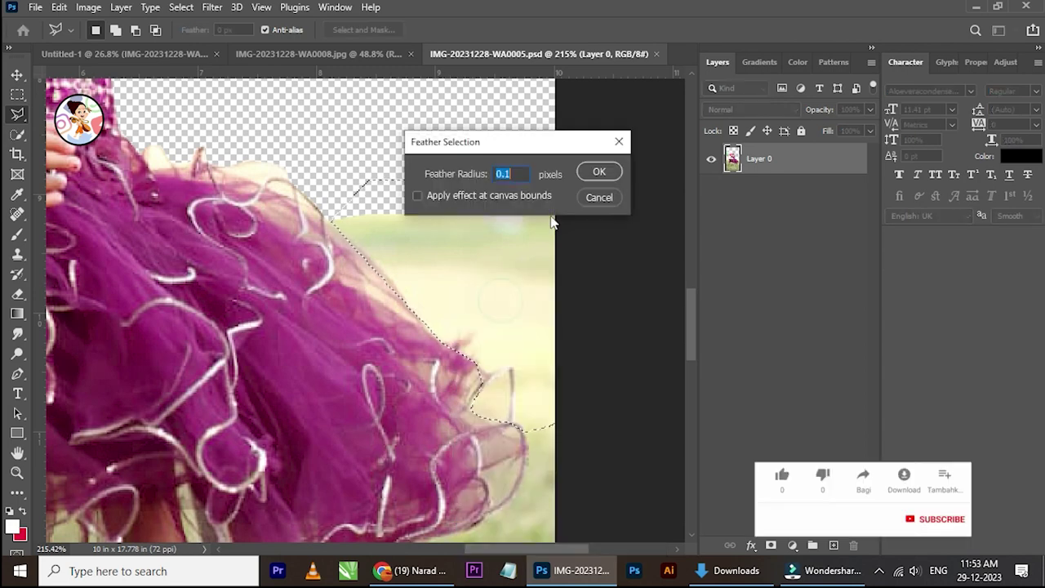
{"action": "left_click", "coordinate": [598, 173]}
{"action": "key", "text": "Delete"}
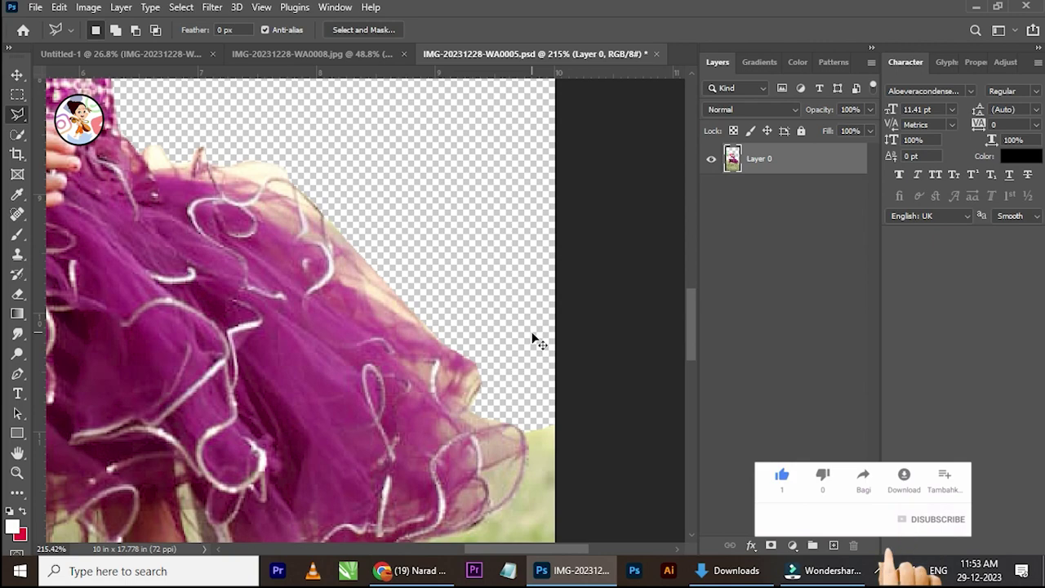
{"action": "key", "text": "ctrl+s"}
{"action": "left_click", "coordinate": [16, 75]}
{"action": "left_click_drag", "start_coordinate": [168, 83], "coordinate": [302, 225]}
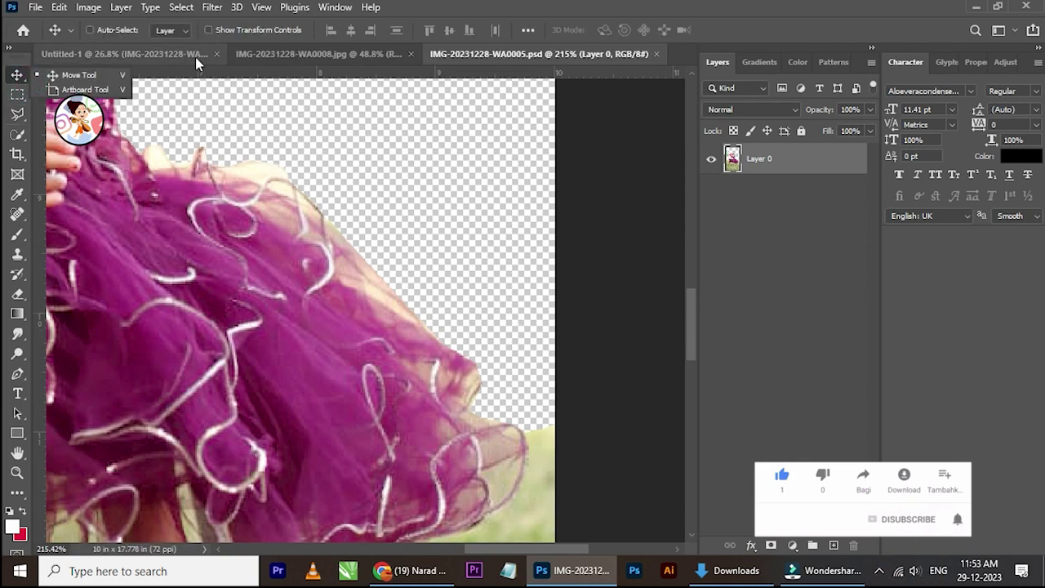
Step: Pan and scroll around the poster to inspect the ghosted girl overlay
{"action": "scroll", "coordinate": [406, 213], "scroll_direction": "down", "scroll_amount": 4}
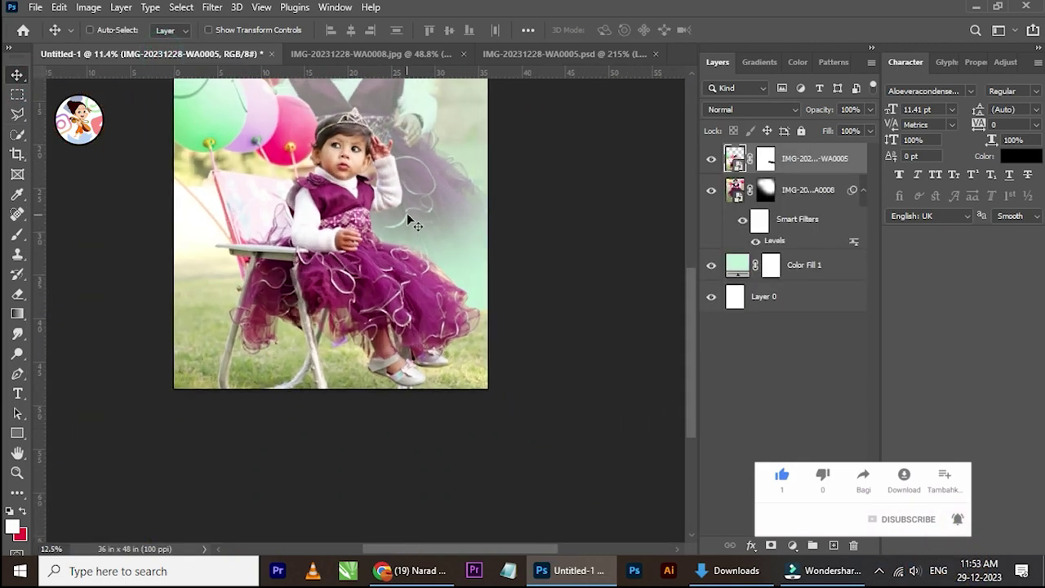
{"action": "scroll", "coordinate": [407, 213], "scroll_direction": "up", "scroll_amount": 2}
{"action": "left_click_drag", "start_coordinate": [407, 216], "coordinate": [400, 244]}
{"action": "scroll", "coordinate": [400, 244], "scroll_direction": "down", "scroll_amount": 2}
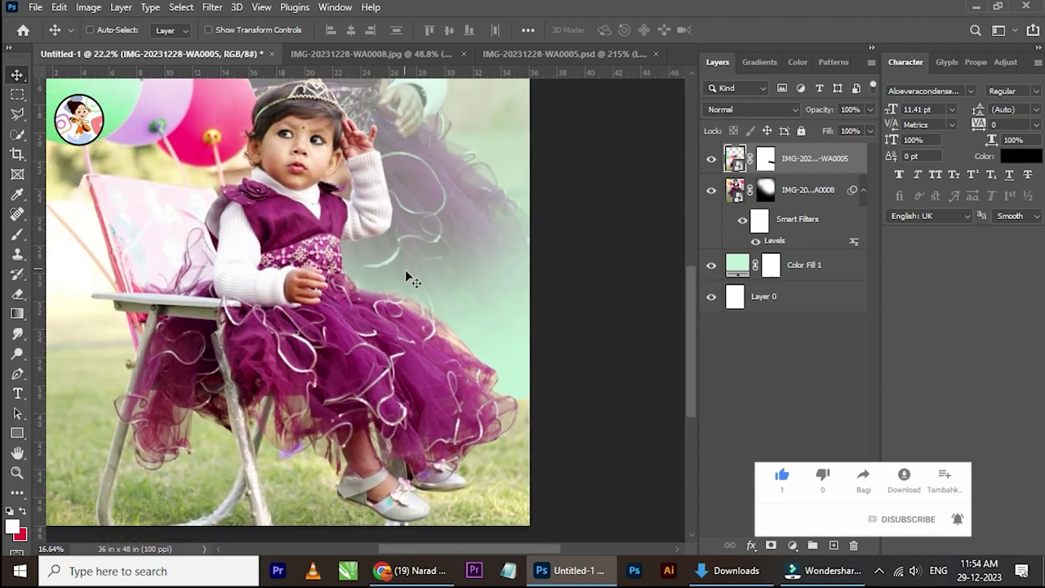
{"action": "scroll", "coordinate": [405, 270], "scroll_direction": "down", "scroll_amount": 3}
{"action": "scroll", "coordinate": [388, 302], "scroll_direction": "up", "scroll_amount": 1}
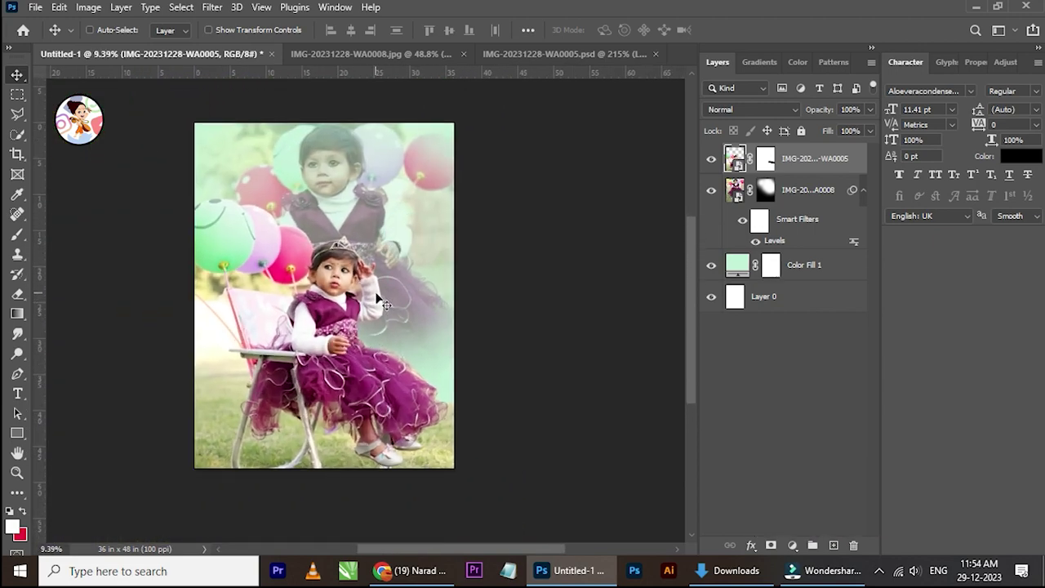
{"action": "scroll", "coordinate": [378, 301], "scroll_direction": "up", "scroll_amount": 1}
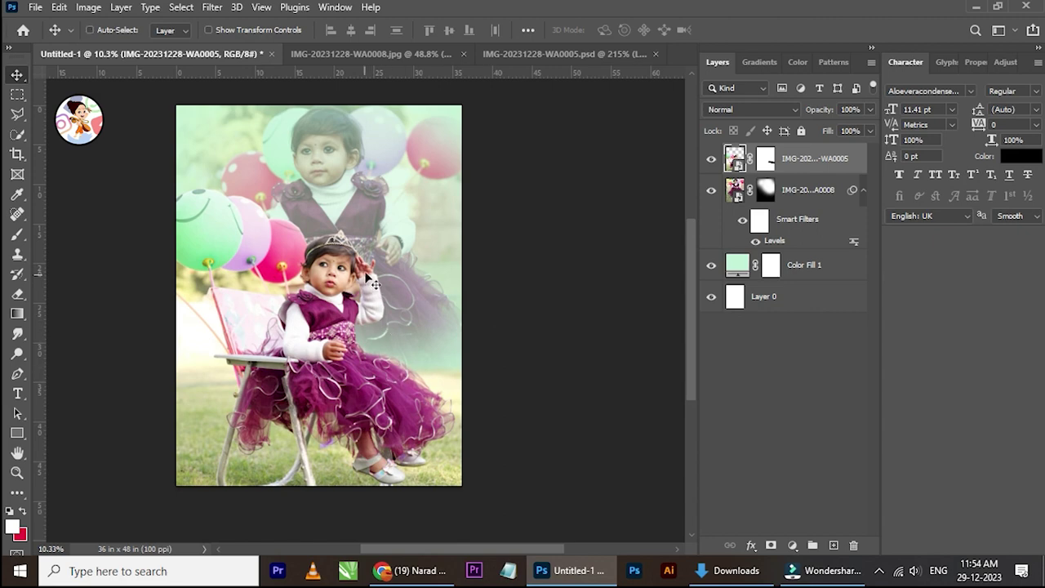
{"action": "scroll", "coordinate": [364, 253], "scroll_direction": "up", "scroll_amount": 2}
{"action": "scroll", "coordinate": [360, 240], "scroll_direction": "down", "scroll_amount": 1}
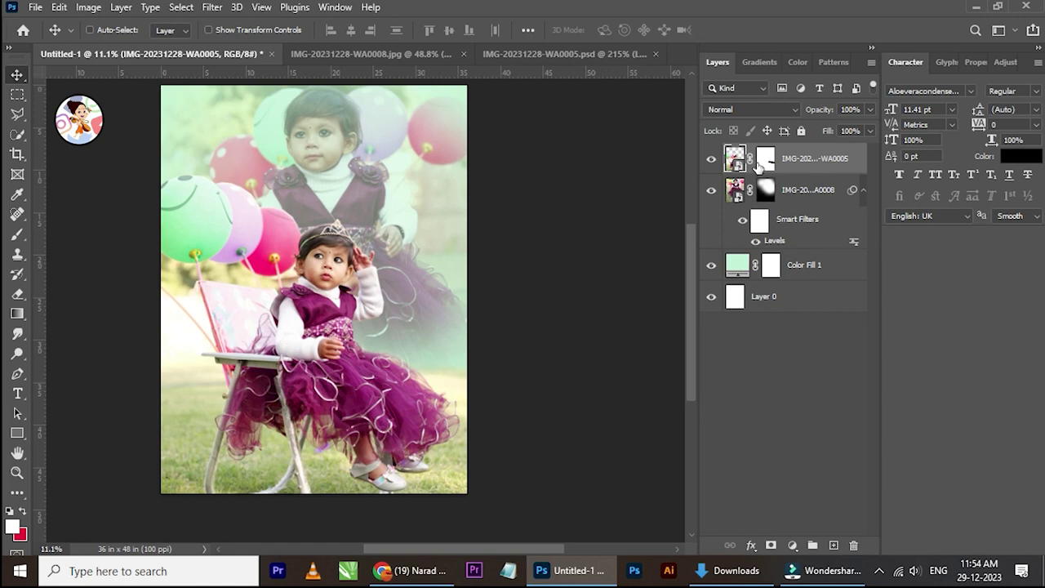
Step: Select the WA0008 ghosted-girl layer and lower its opacity to 34%
{"action": "left_click", "coordinate": [762, 163]}
{"action": "left_click", "coordinate": [765, 193]}
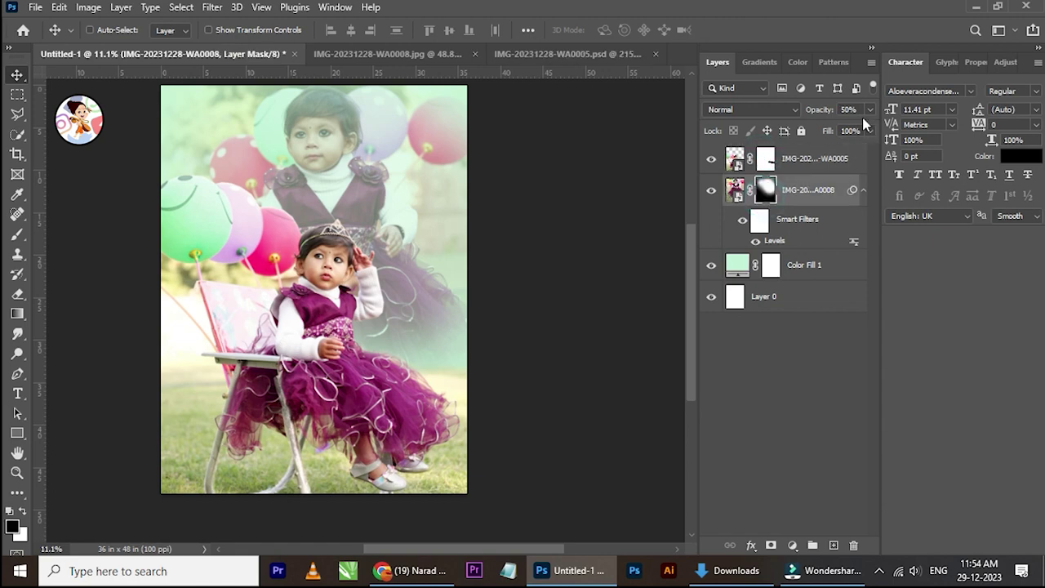
{"action": "left_click_drag", "start_coordinate": [831, 128], "coordinate": [828, 128]}
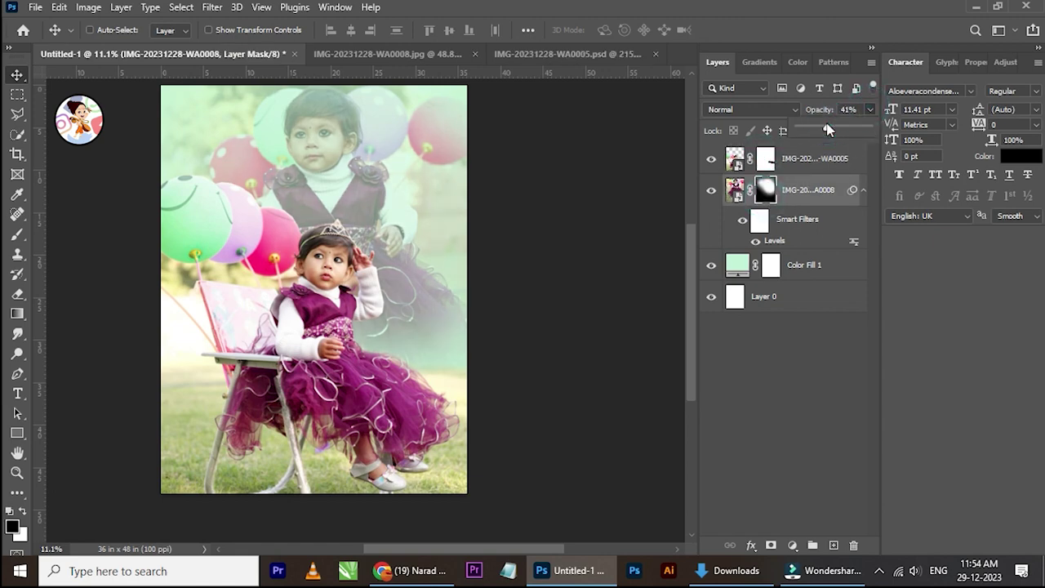
{"action": "left_click_drag", "start_coordinate": [826, 131], "coordinate": [823, 132]}
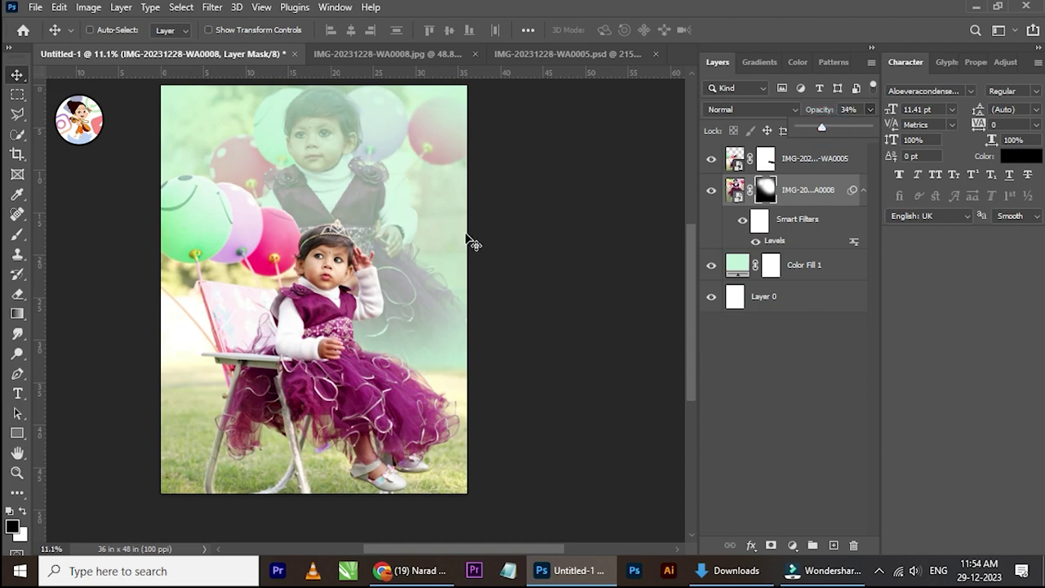
{"action": "scroll", "coordinate": [343, 205], "scroll_direction": "down", "scroll_amount": 2}
{"action": "scroll", "coordinate": [341, 169], "scroll_direction": "up", "scroll_amount": 3}
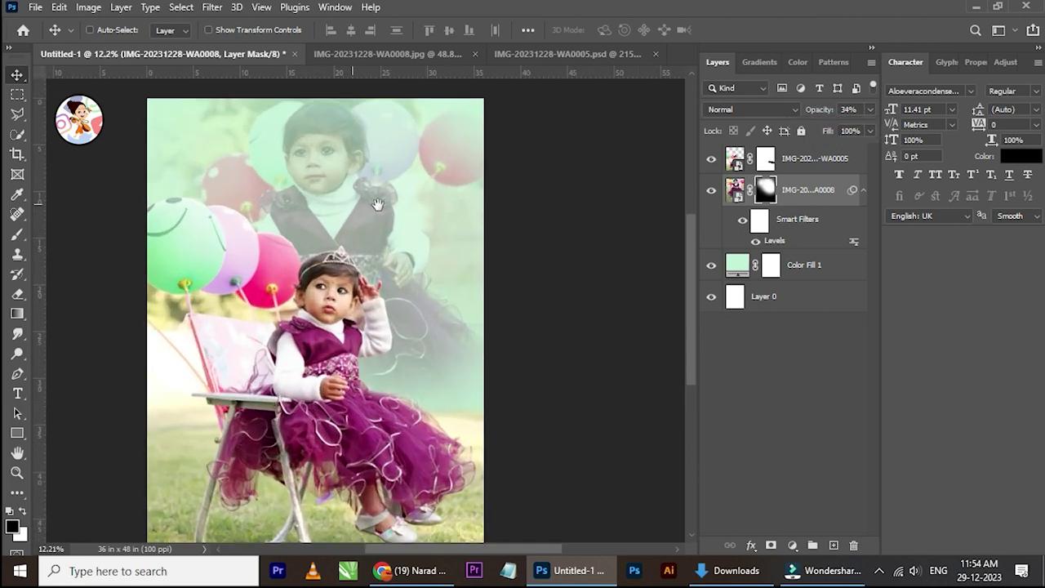
Step: Free-transform the faded girl photo past the smart filter notice, shifting it left and slightly down
{"action": "right_click", "coordinate": [379, 220]}
{"action": "left_click", "coordinate": [339, 207]}
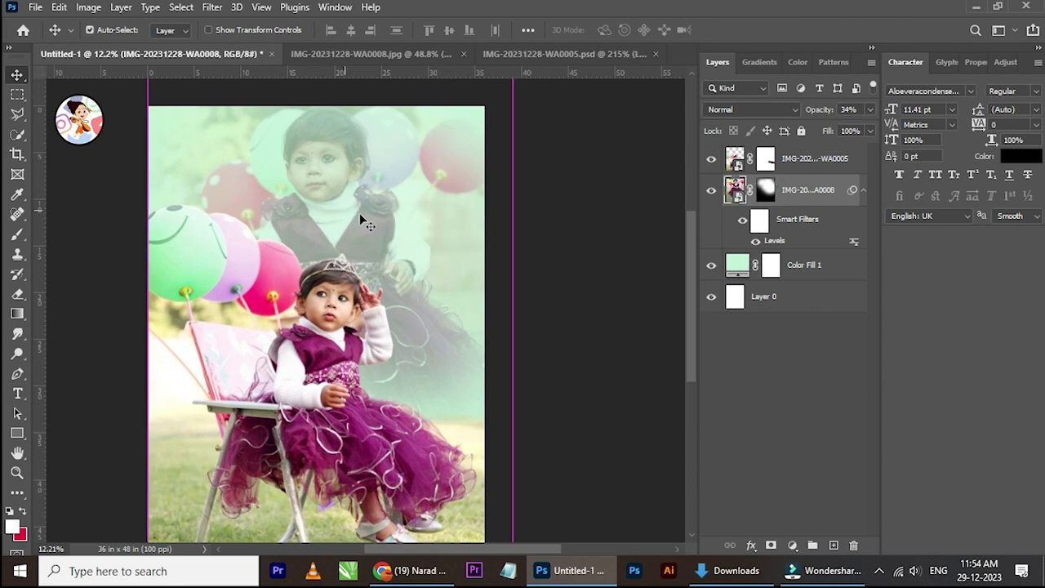
{"action": "left_click_drag", "start_coordinate": [357, 212], "coordinate": [376, 229]}
{"action": "left_click", "coordinate": [545, 231]}
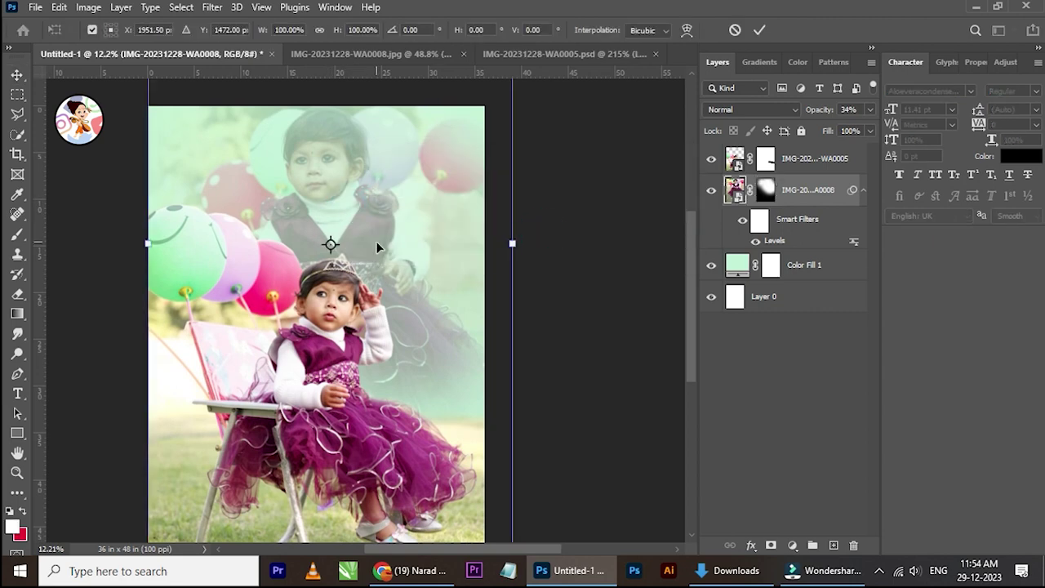
{"action": "scroll", "coordinate": [376, 241], "scroll_direction": "down", "scroll_amount": 1}
{"action": "left_click_drag", "start_coordinate": [451, 248], "coordinate": [428, 251]}
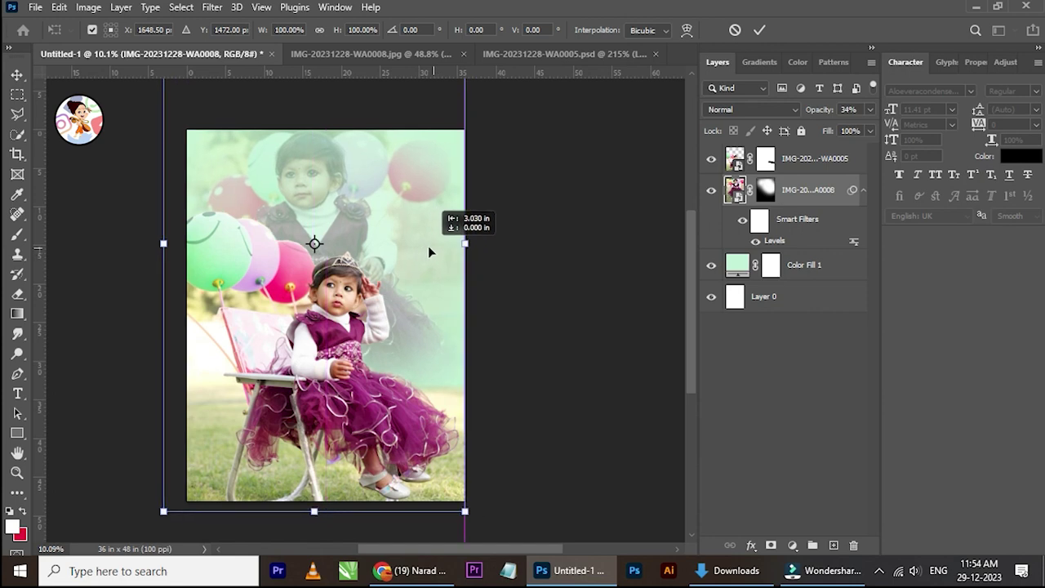
{"action": "mouse_move", "coordinate": [421, 245]}
{"action": "left_mouse_down"}
{"action": "mouse_move", "coordinate": [427, 286]}
{"action": "mouse_move", "coordinate": [432, 248]}
{"action": "left_mouse_up"}
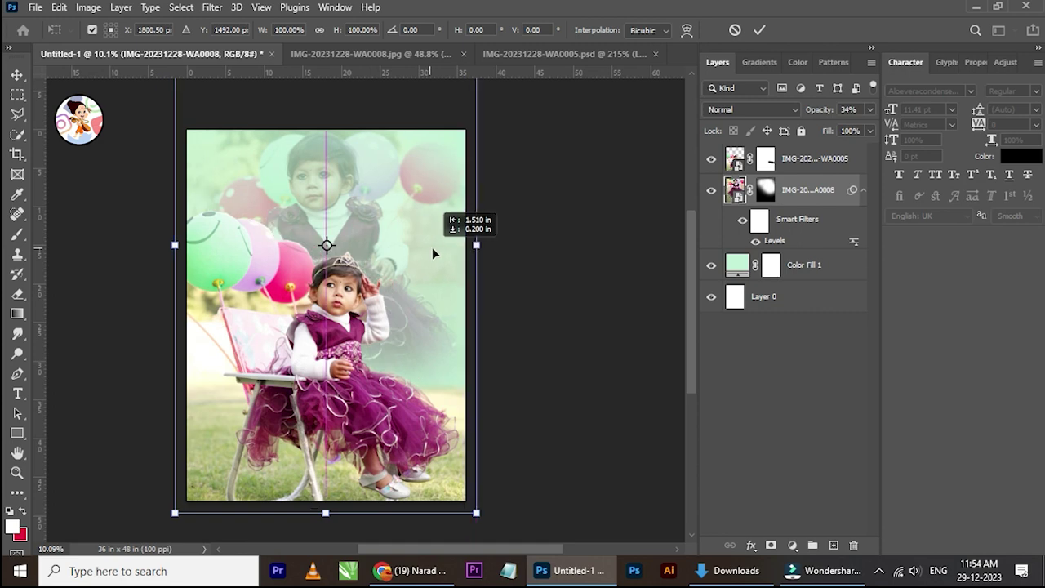
{"action": "left_click", "coordinate": [760, 30]}
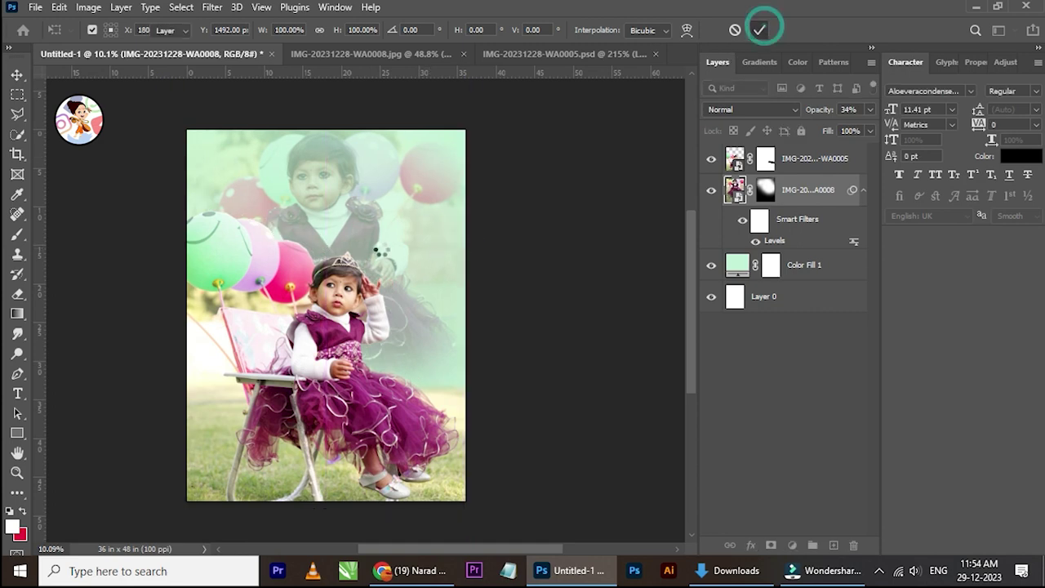
Step: Nudge the faded girl photo to the right with Shift+arrow keys
{"action": "scroll", "coordinate": [402, 233], "scroll_direction": "up", "scroll_amount": 1}
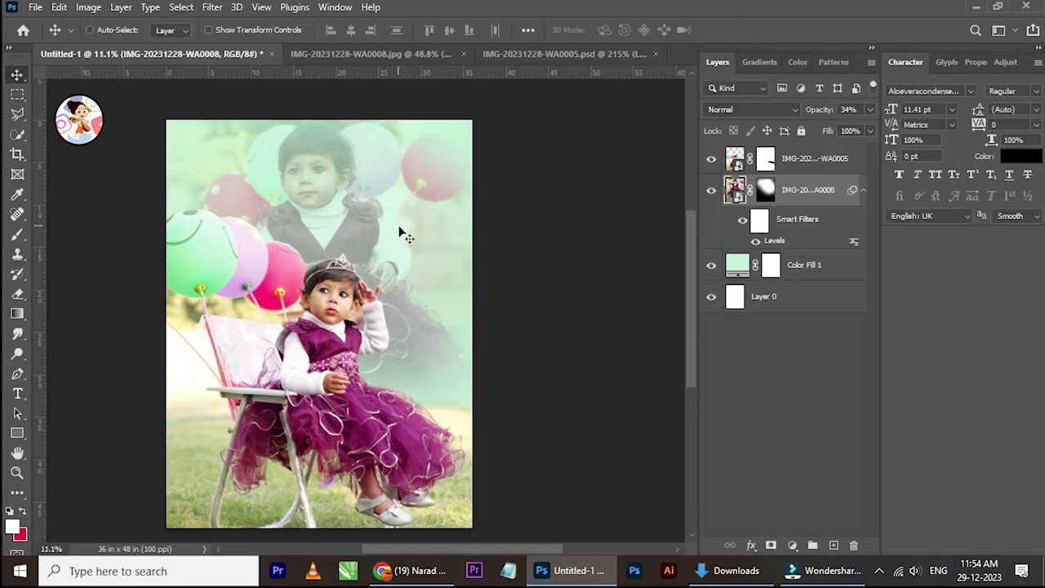
{"action": "scroll", "coordinate": [399, 232], "scroll_direction": "up", "scroll_amount": 1}
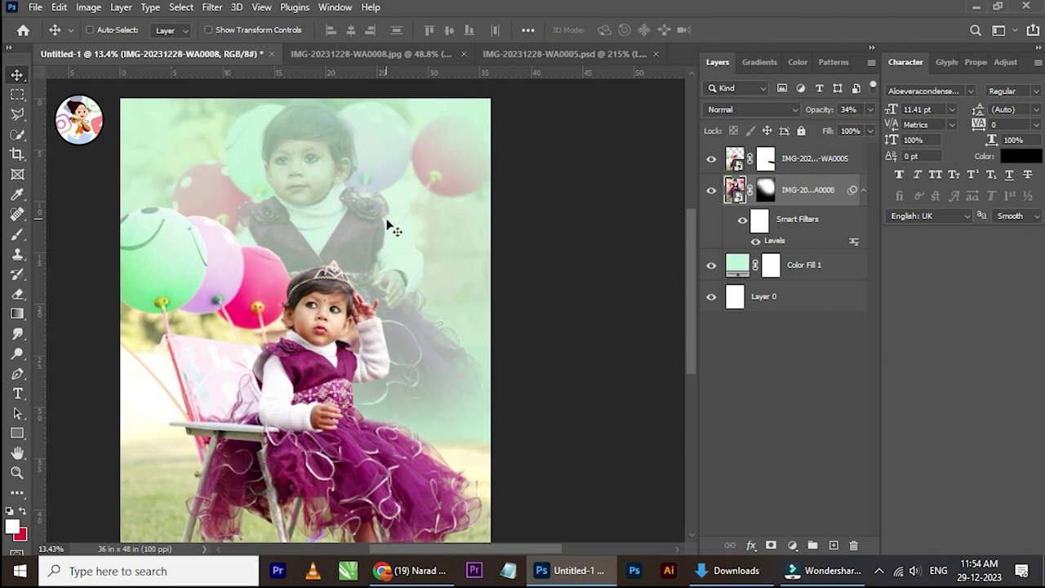
{"action": "key", "text": "shift+Right"}
{"action": "key", "text": "shift+Right"}
{"action": "key", "text": "shift+Right"}
{"action": "key", "text": "shift+Right"}
{"action": "key", "text": "shift+Right"}
{"action": "key", "text": "shift+Right"}
{"action": "key", "text": "shift+Right"}
{"action": "key", "text": "shift+Right"}
{"action": "key", "text": "shift+Right"}
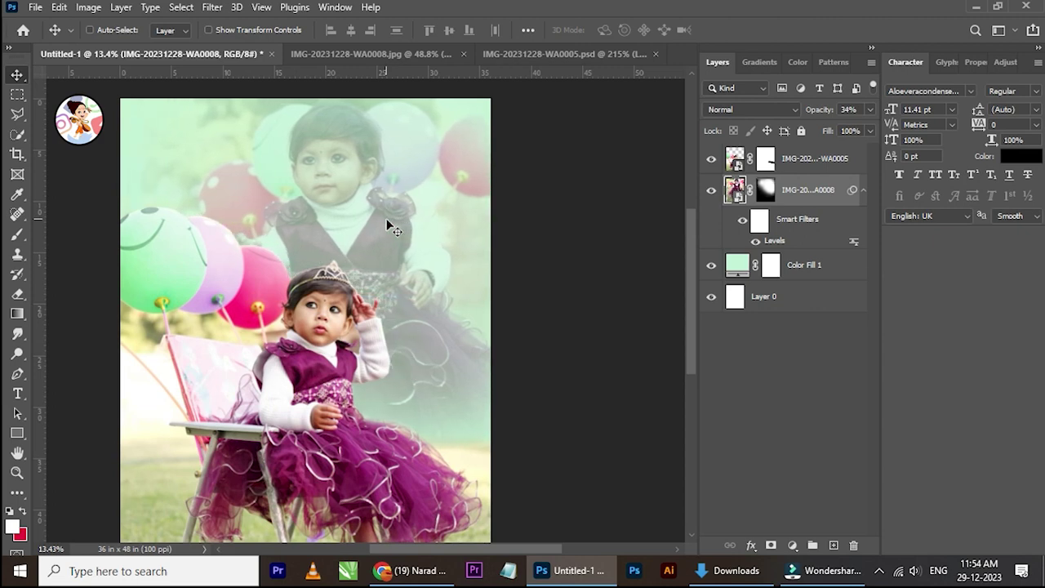
{"action": "key", "text": "shift+Left"}
{"action": "key", "text": "shift+Left"}
{"action": "key", "text": "shift+Left"}
{"action": "key", "text": "shift+Left"}
{"action": "key", "text": "shift+Left"}
{"action": "key", "text": "shift+Right"}
{"action": "key", "text": "shift+Right"}
{"action": "key", "text": "shift+Right"}
{"action": "key", "text": "shift+Right"}
{"action": "key", "text": "shift+Right"}
{"action": "key", "text": "shift+Right"}
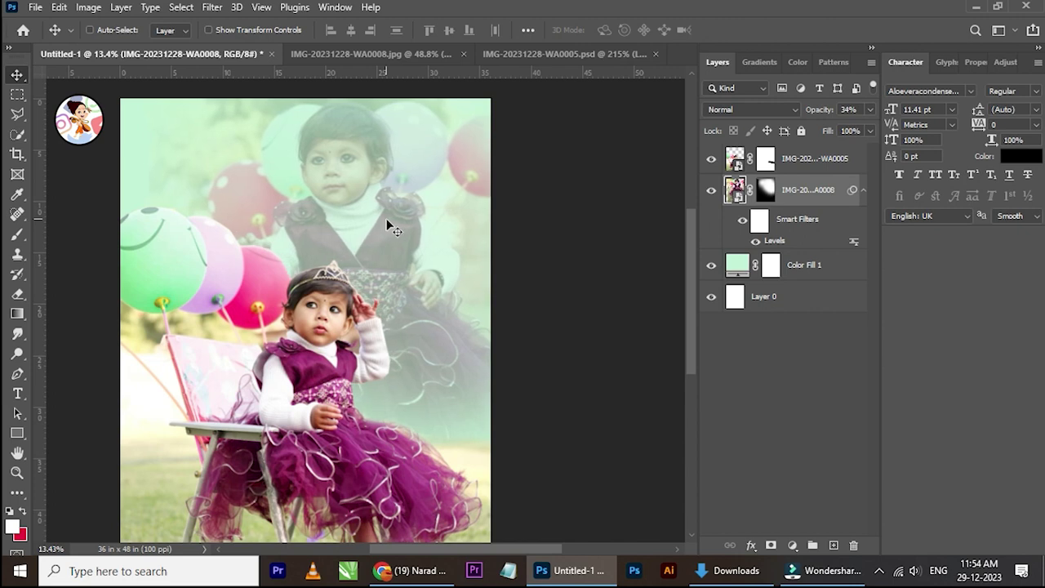
Step: Work on the faded photo's layer mask to hide its edges, then return to the Move tool
{"action": "scroll", "coordinate": [209, 169], "scroll_direction": "up", "scroll_amount": 1}
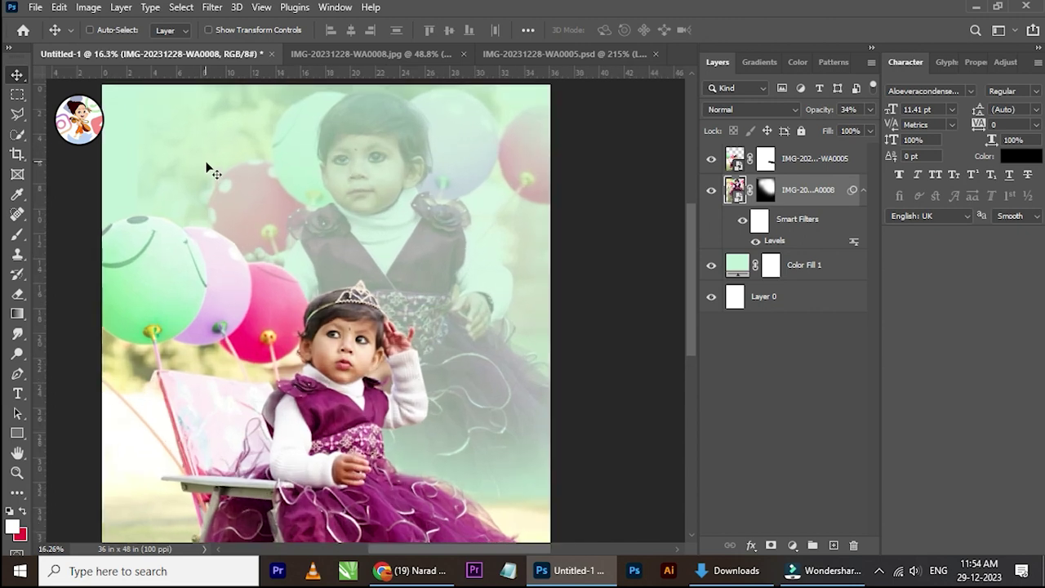
{"action": "left_click", "coordinate": [766, 193]}
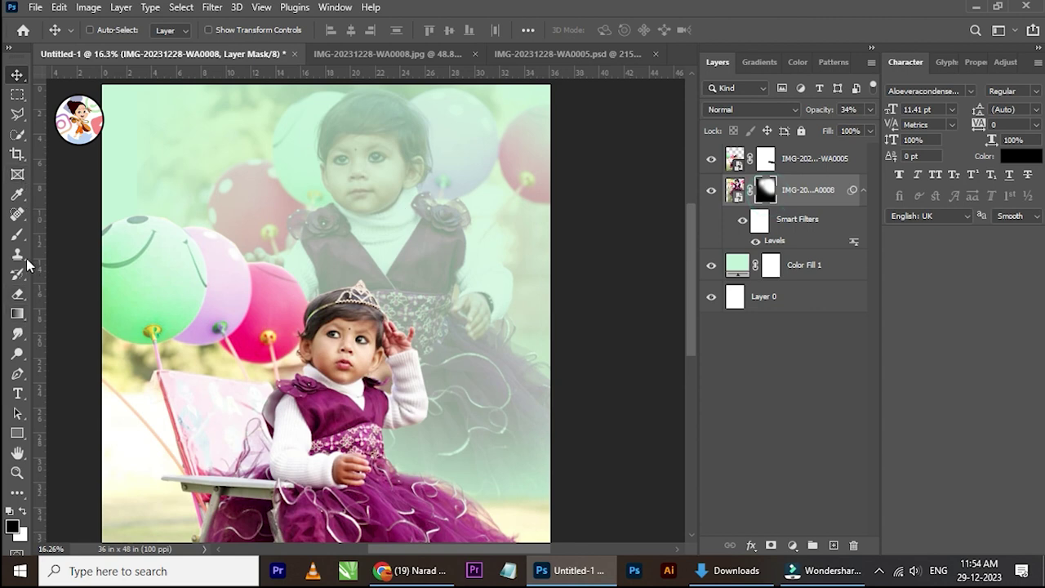
{"action": "left_click", "coordinate": [18, 234]}
{"action": "scroll", "coordinate": [167, 142], "scroll_direction": "up", "scroll_amount": 2}
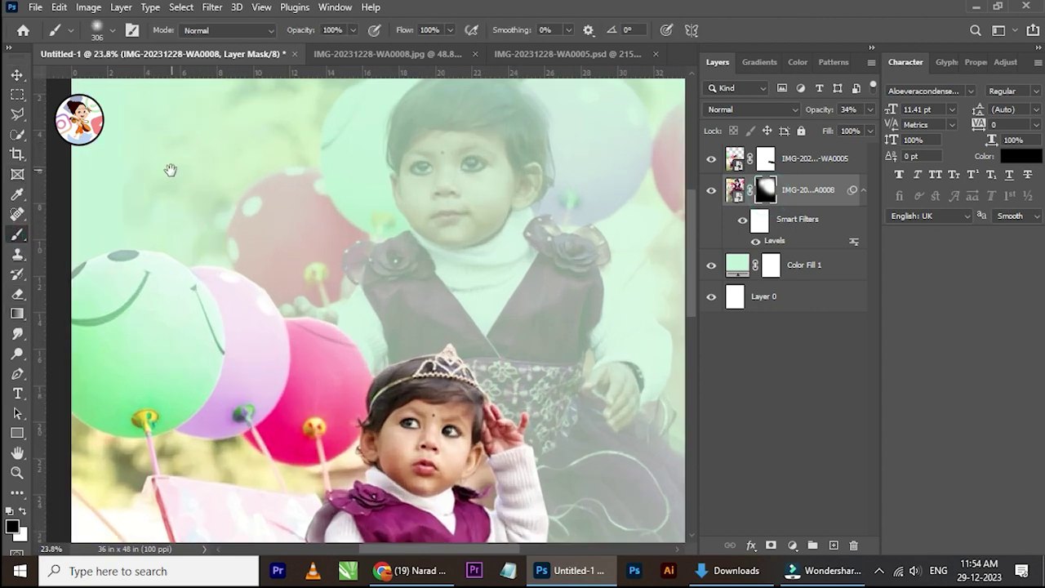
{"action": "scroll", "coordinate": [198, 259], "scroll_direction": "down", "scroll_amount": 2}
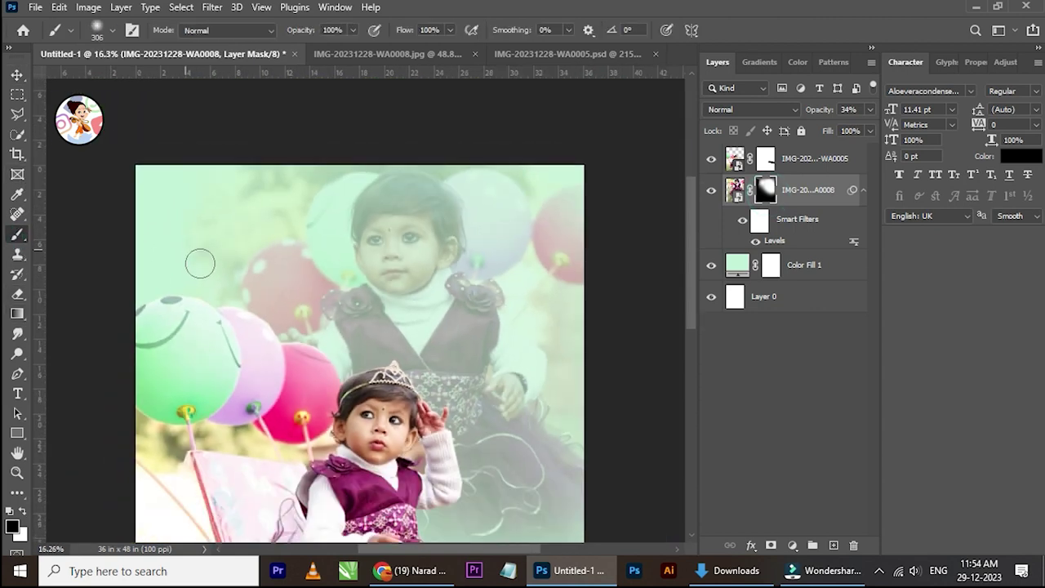
{"action": "key", "text": "v"}
{"action": "scroll", "coordinate": [270, 240], "scroll_direction": "down", "scroll_amount": 1}
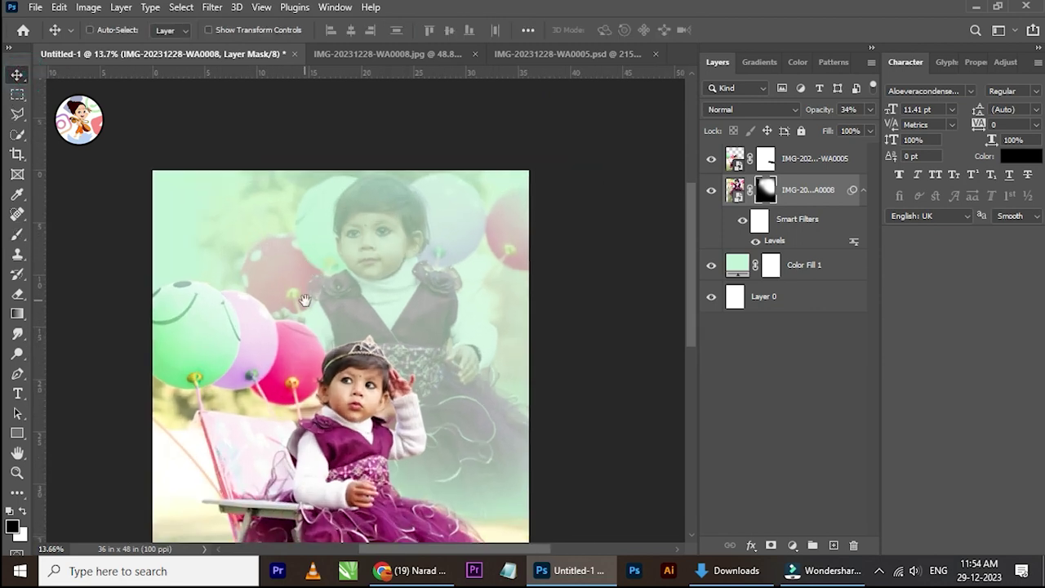
{"action": "scroll", "coordinate": [303, 301], "scroll_direction": "down", "scroll_amount": 1}
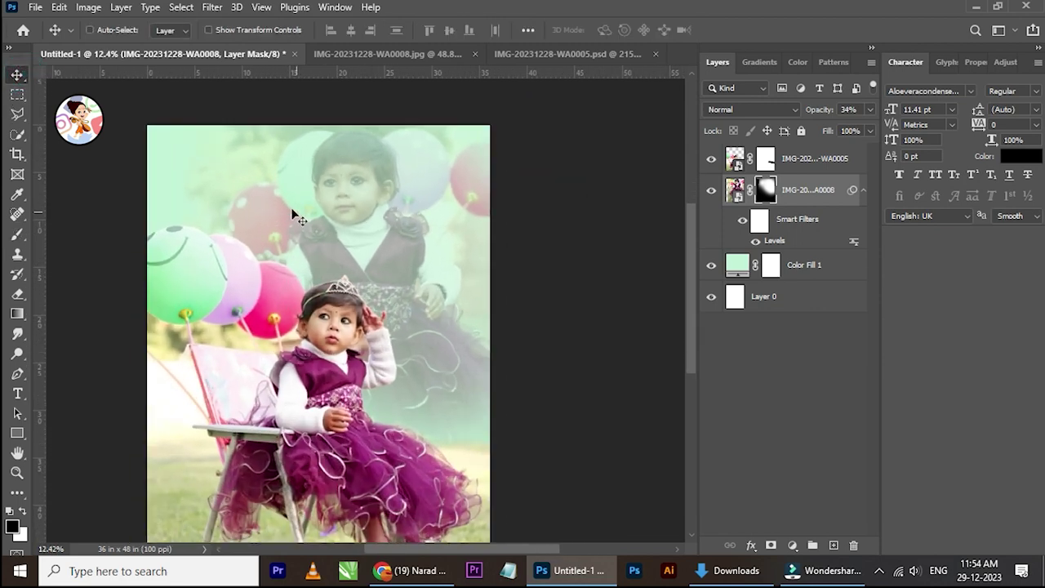
{"action": "scroll", "coordinate": [299, 221], "scroll_direction": "up", "scroll_amount": 1}
{"action": "scroll", "coordinate": [280, 303], "scroll_direction": "down", "scroll_amount": 3}
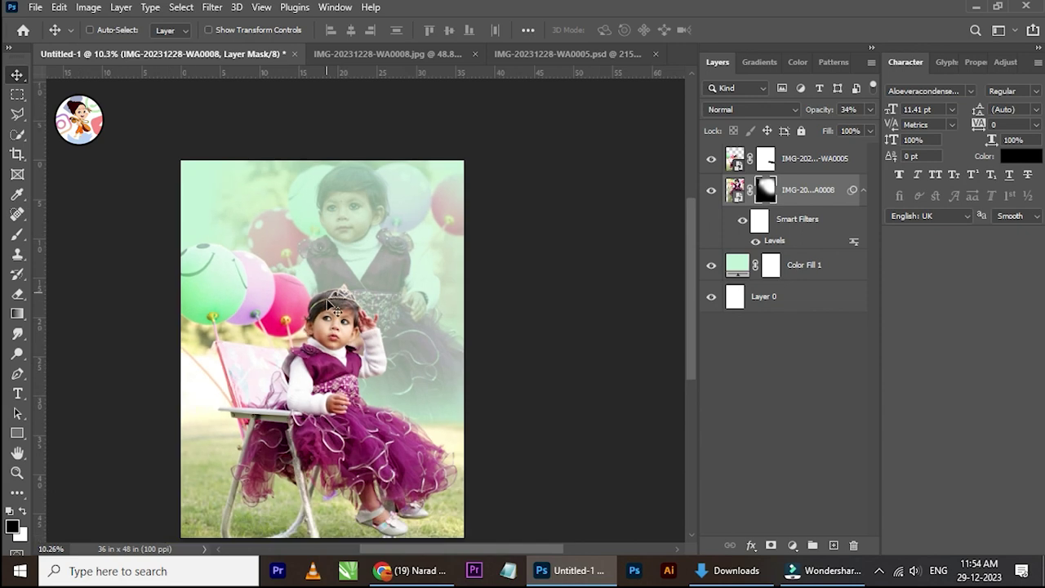
{"action": "scroll", "coordinate": [362, 351], "scroll_direction": "up", "scroll_amount": 1}
{"action": "scroll", "coordinate": [390, 320], "scroll_direction": "down", "scroll_amount": 1}
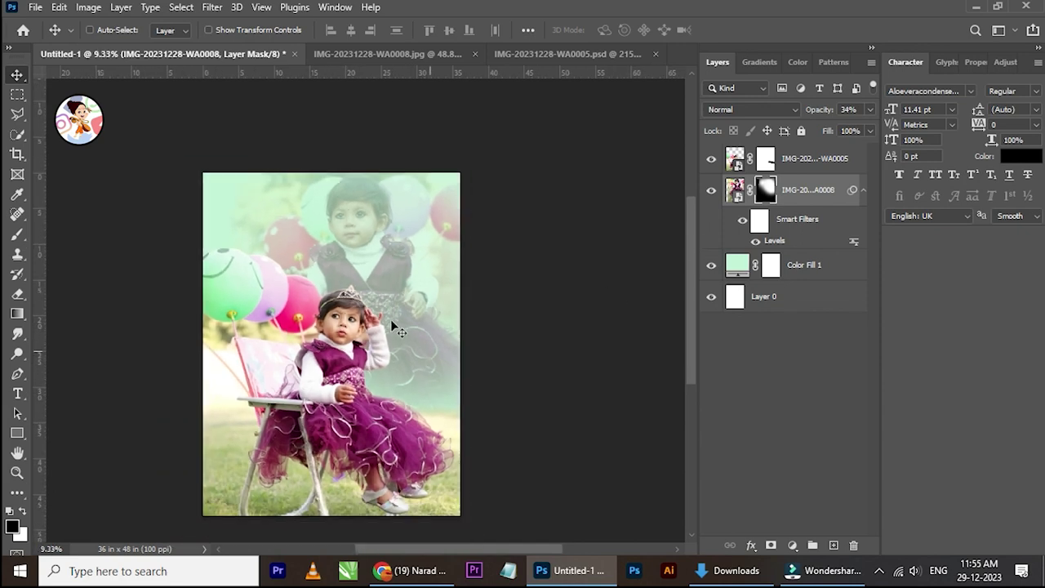
Step: Place the bokeh light image into the poster and move its layer to the top of the stack
{"action": "left_click_drag", "start_coordinate": [560, 548], "coordinate": [401, 357]}
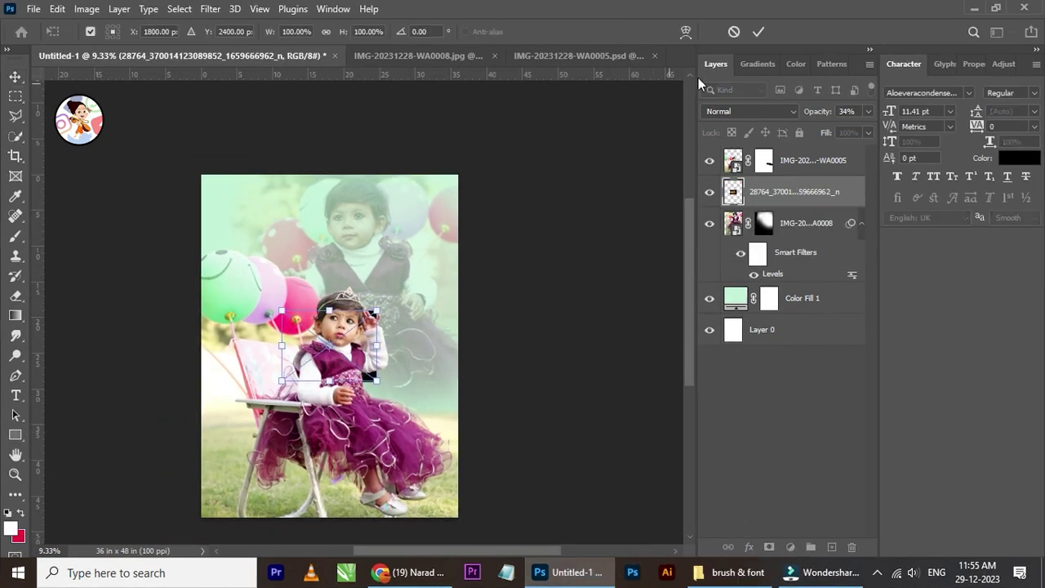
{"action": "left_click", "coordinate": [759, 31]}
{"action": "left_click_drag", "start_coordinate": [796, 192], "coordinate": [796, 159]}
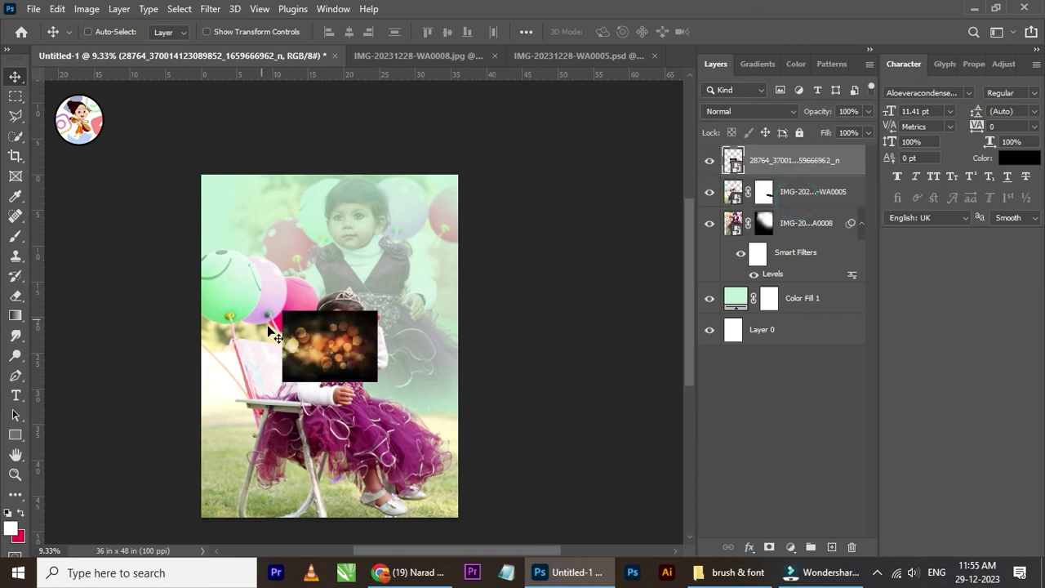
{"action": "scroll", "coordinate": [328, 355], "scroll_direction": "up", "scroll_amount": 1}
Step: Rotate the bokeh image to about -90° and scale it up to cover the poster
{"action": "key", "text": "ctrl+t"}
{"action": "left_click_drag", "start_coordinate": [403, 329], "coordinate": [374, 302]}
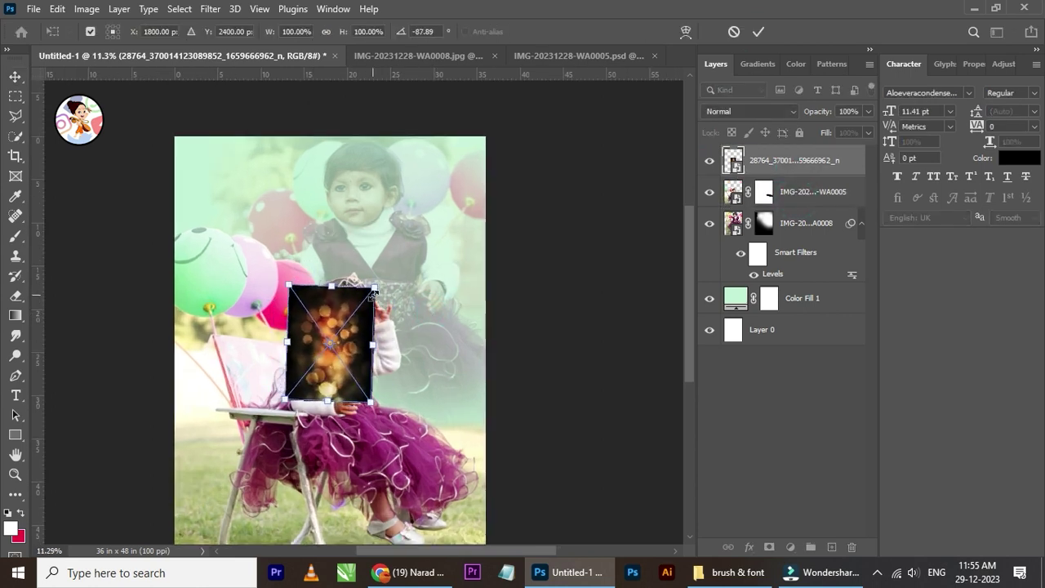
{"action": "left_click_drag", "start_coordinate": [374, 292], "coordinate": [489, 132]}
{"action": "left_click_drag", "start_coordinate": [458, 175], "coordinate": [481, 205]}
{"action": "left_click_drag", "start_coordinate": [400, 327], "coordinate": [296, 308]}
{"action": "left_click_drag", "start_coordinate": [458, 245], "coordinate": [463, 270]}
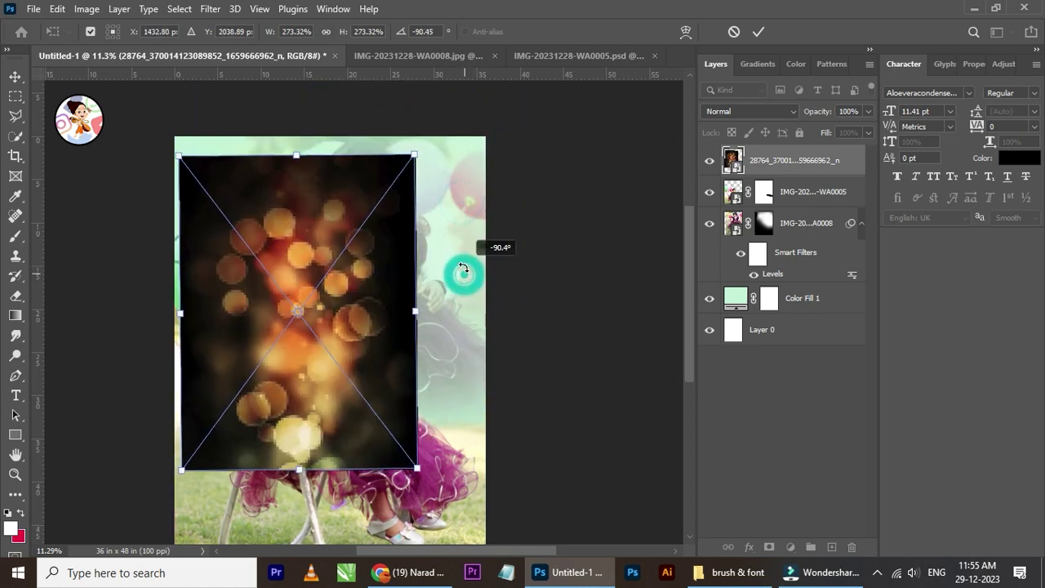
{"action": "left_click_drag", "start_coordinate": [413, 308], "coordinate": [511, 322]}
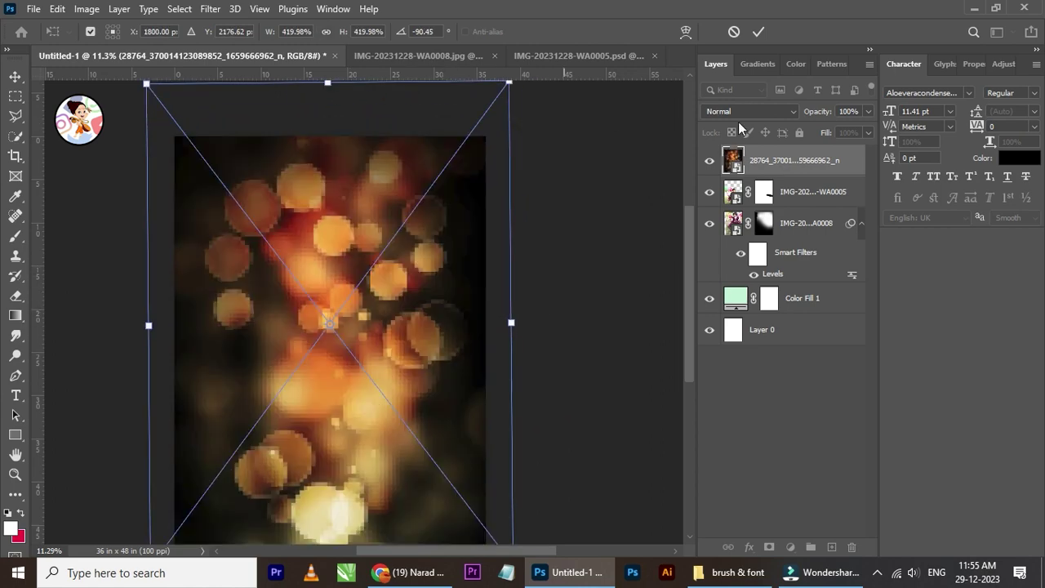
{"action": "left_click", "coordinate": [758, 31]}
Step: Set the bokeh layer to Screen blending and move the lights toward the right
{"action": "left_click", "coordinate": [750, 111]}
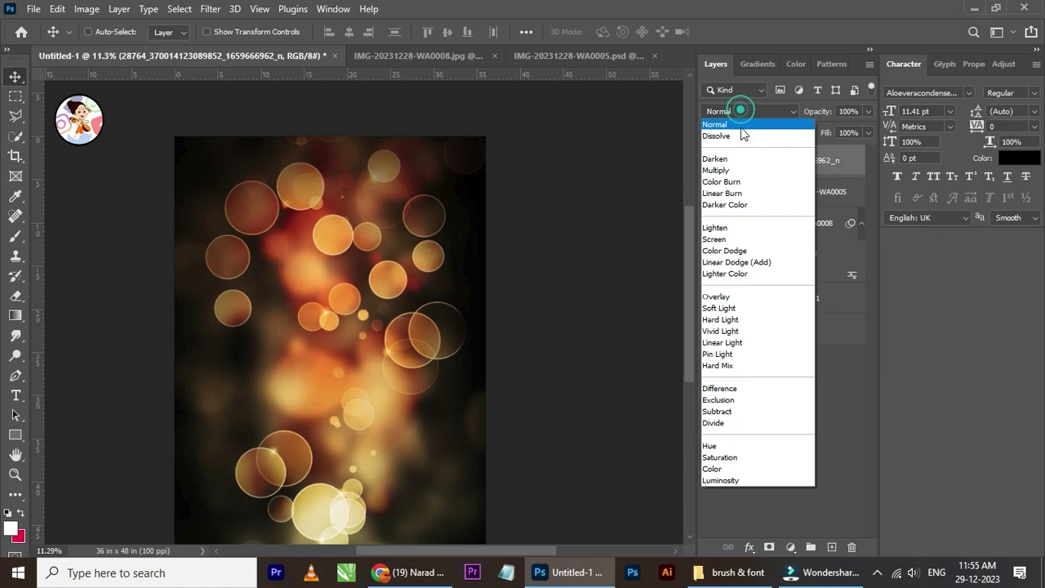
{"action": "left_click", "coordinate": [716, 238]}
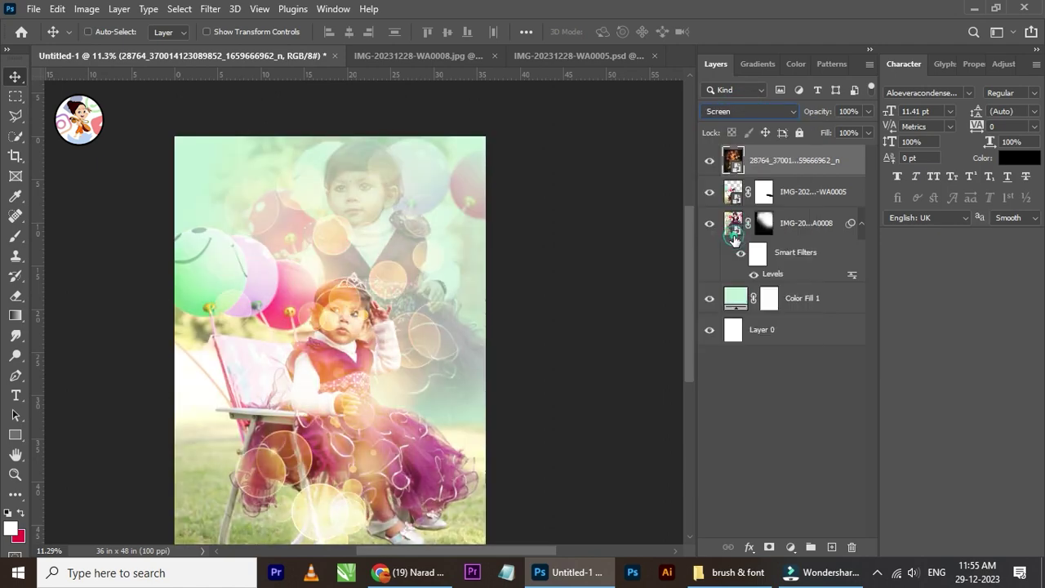
{"action": "left_click_drag", "start_coordinate": [352, 307], "coordinate": [462, 331]}
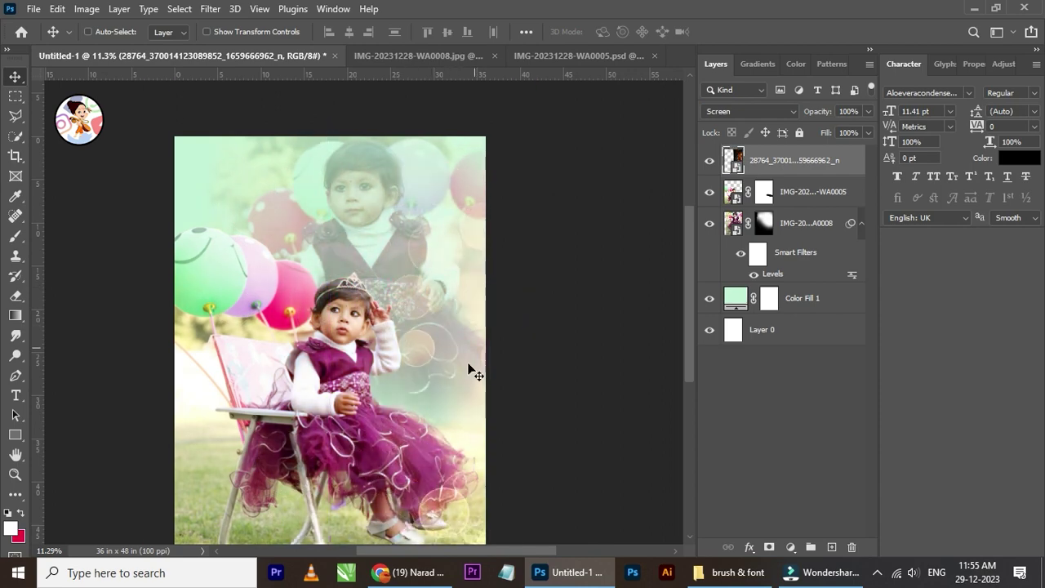
{"action": "scroll", "coordinate": [449, 349], "scroll_direction": "up", "scroll_amount": 1}
{"action": "left_click_drag", "start_coordinate": [461, 331], "coordinate": [409, 319]}
{"action": "scroll", "coordinate": [432, 334], "scroll_direction": "down", "scroll_amount": 1}
Step: Re-transform the bokeh lights, shrinking them to about 236% and rotating to about 93°
{"action": "key", "text": "ctrl+t"}
{"action": "left_click_drag", "start_coordinate": [632, 209], "coordinate": [629, 205]}
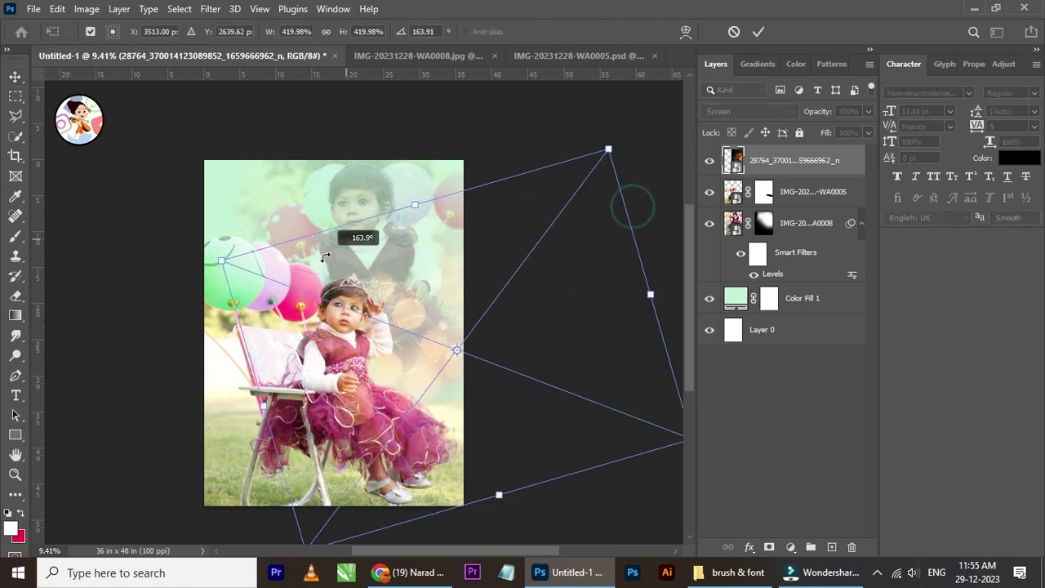
{"action": "mouse_move", "coordinate": [528, 291]}
{"action": "left_mouse_down"}
{"action": "mouse_move", "coordinate": [401, 373]}
{"action": "mouse_move", "coordinate": [423, 384]}
{"action": "left_mouse_up"}
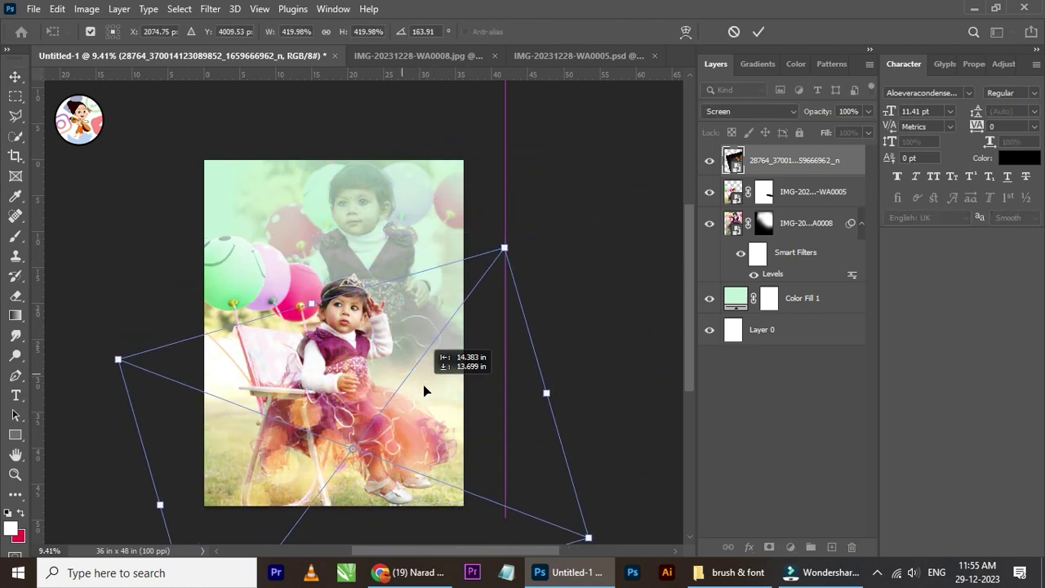
{"action": "left_click_drag", "start_coordinate": [503, 246], "coordinate": [332, 392]}
{"action": "left_click_drag", "start_coordinate": [343, 489], "coordinate": [513, 310]}
{"action": "mouse_move", "coordinate": [572, 269]}
{"action": "left_mouse_down"}
{"action": "mouse_move", "coordinate": [400, 227]}
{"action": "mouse_move", "coordinate": [447, 219]}
{"action": "left_mouse_up"}
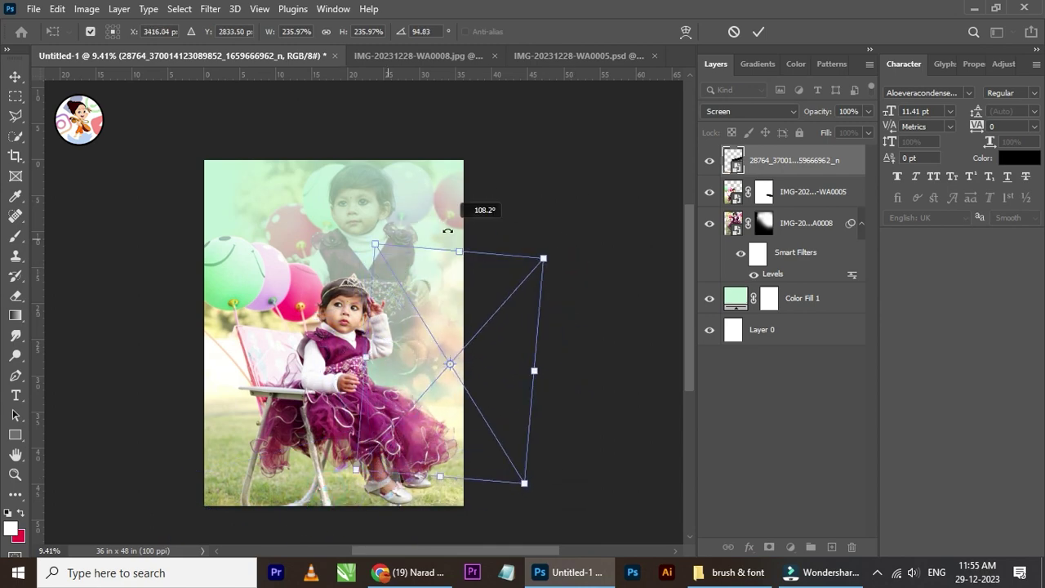
{"action": "mouse_move", "coordinate": [445, 355]}
{"action": "left_mouse_down"}
{"action": "mouse_move", "coordinate": [480, 282]}
{"action": "mouse_move", "coordinate": [465, 309]}
{"action": "left_mouse_up"}
{"action": "left_click", "coordinate": [755, 29]}
Step: Move the bokeh lights slightly further down and add a layer mask to the bokeh layer
{"action": "scroll", "coordinate": [387, 364], "scroll_direction": "up", "scroll_amount": 1}
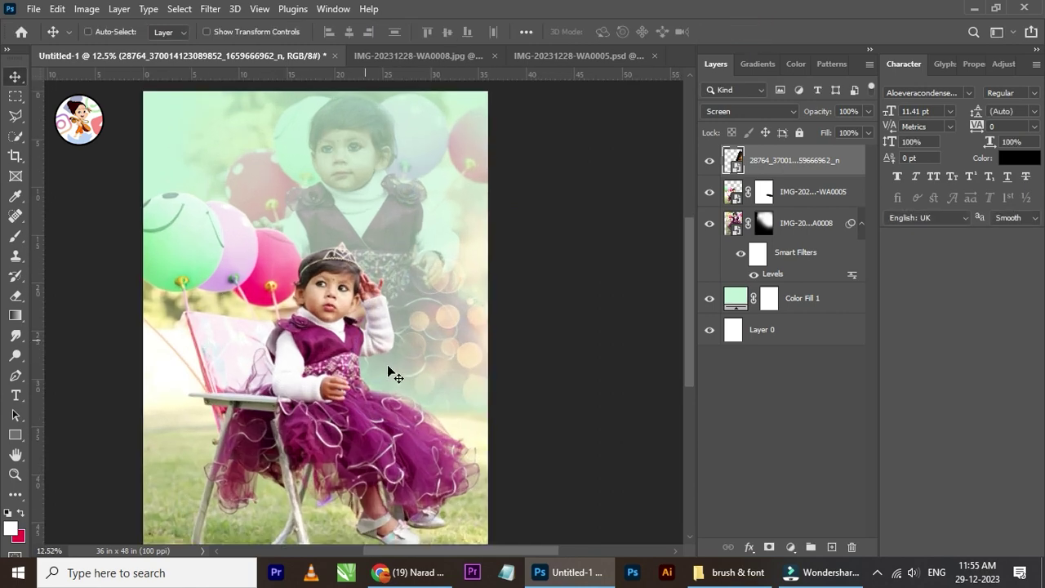
{"action": "mouse_move", "coordinate": [483, 342]}
{"action": "left_mouse_down"}
{"action": "mouse_move", "coordinate": [481, 359]}
{"action": "mouse_move", "coordinate": [451, 374]}
{"action": "mouse_move", "coordinate": [474, 346]}
{"action": "left_mouse_up"}
{"action": "scroll", "coordinate": [458, 356], "scroll_direction": "up", "scroll_amount": 1}
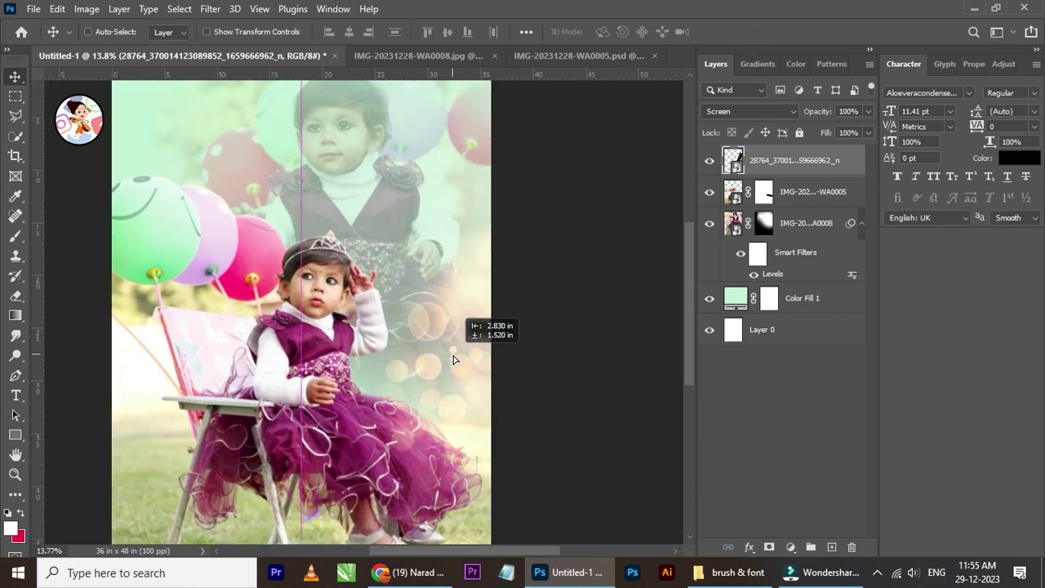
{"action": "scroll", "coordinate": [425, 299], "scroll_direction": "up", "scroll_amount": 1}
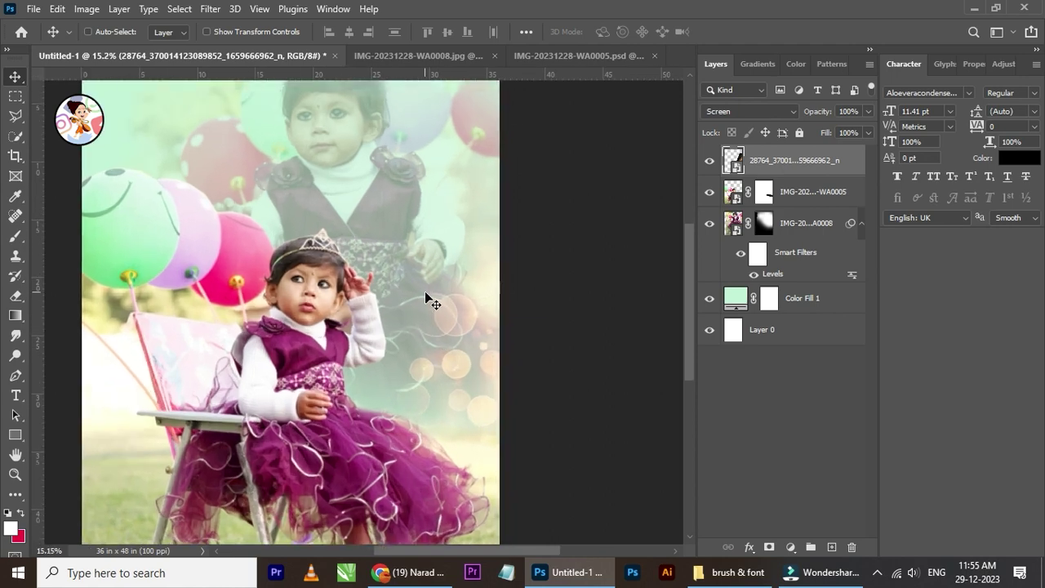
{"action": "left_click", "coordinate": [769, 547]}
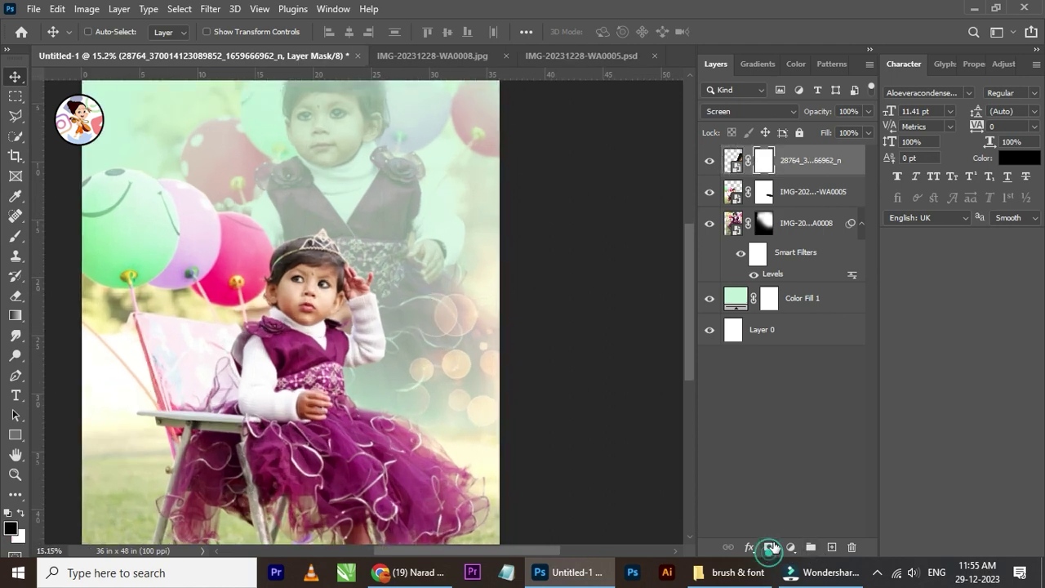
Step: Target the bokeh mask, undo a stray duplicate, and invert the mask with Ctrl+I to hide the overlay
{"action": "left_click", "coordinate": [16, 238]}
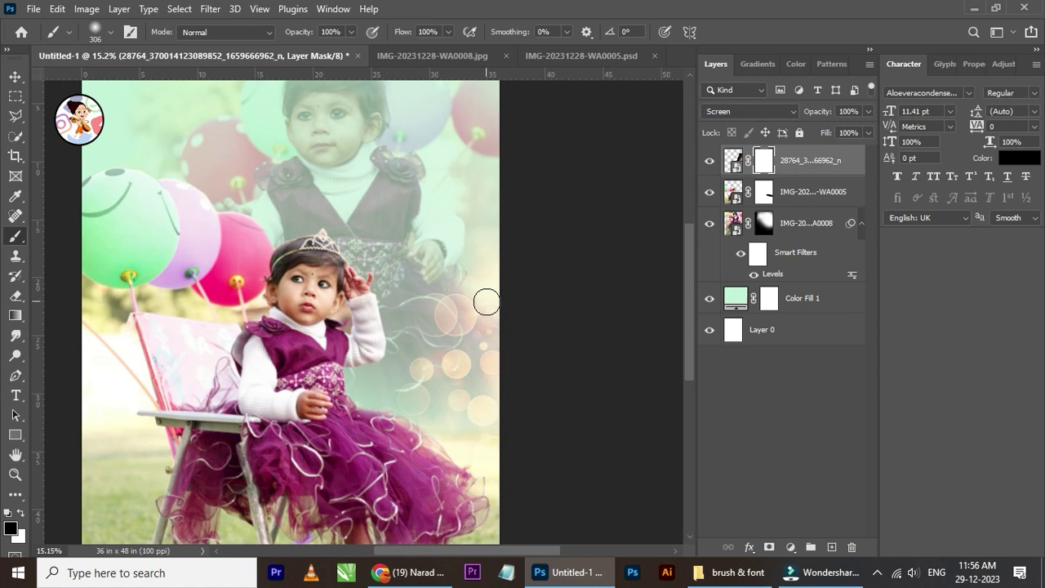
{"action": "key", "text": "ctrl+j"}
{"action": "key", "text": "ctrl+z"}
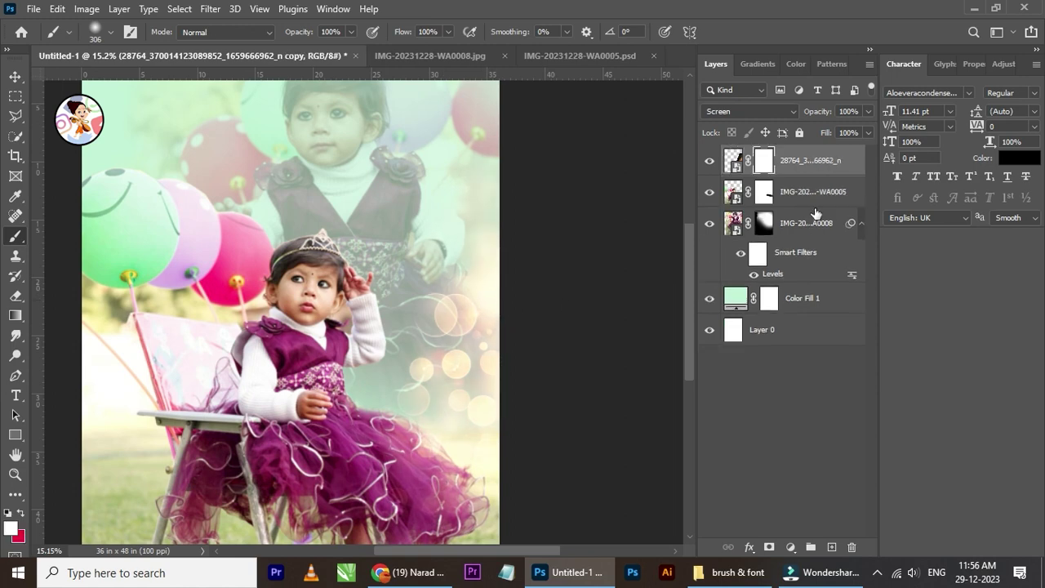
{"action": "left_click", "coordinate": [712, 163]}
{"action": "left_click", "coordinate": [712, 162]}
{"action": "key", "text": "ctrl+i"}
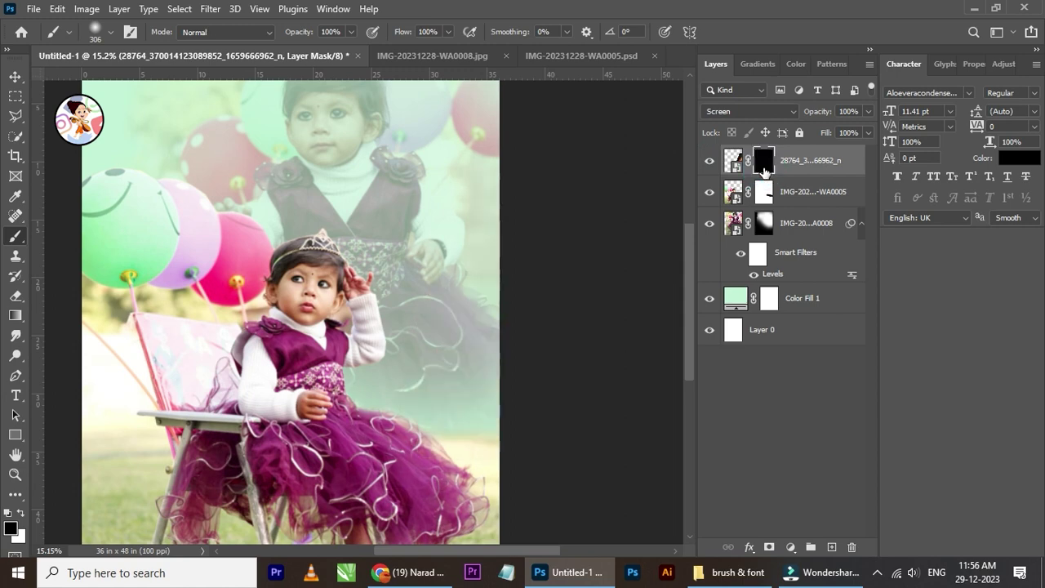
Step: Paint white with a 2520 px brush to reveal bokeh at the right-centre and lower right
{"action": "left_click", "coordinate": [112, 31]}
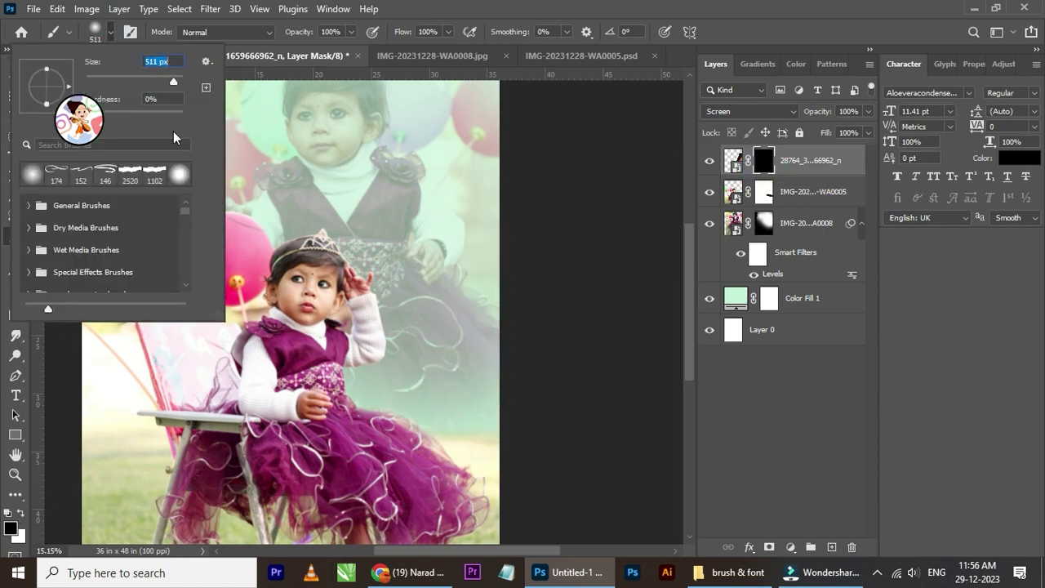
{"action": "left_click_drag", "start_coordinate": [178, 85], "coordinate": [178, 82]}
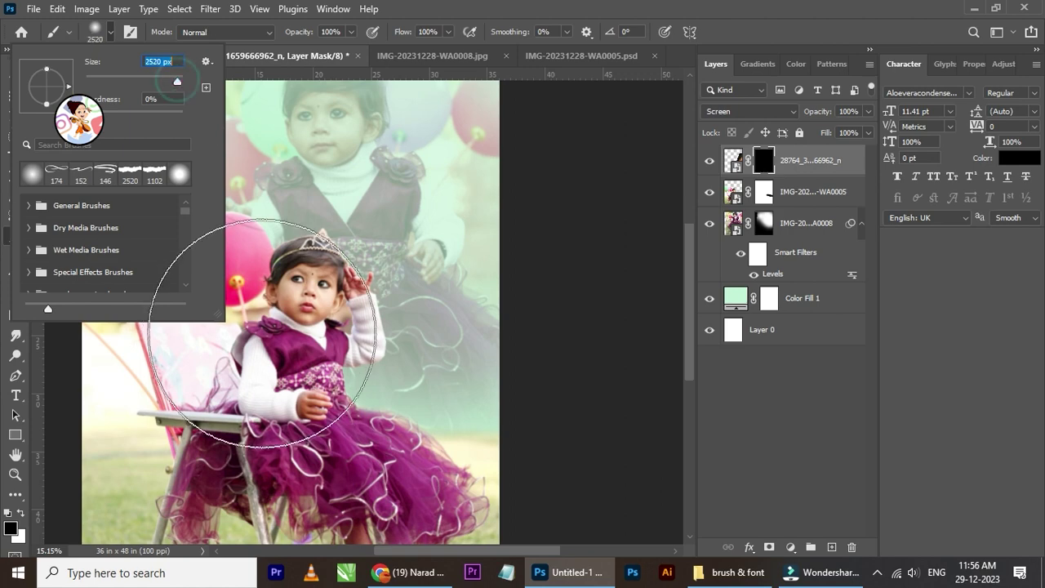
{"action": "left_click", "coordinate": [19, 515]}
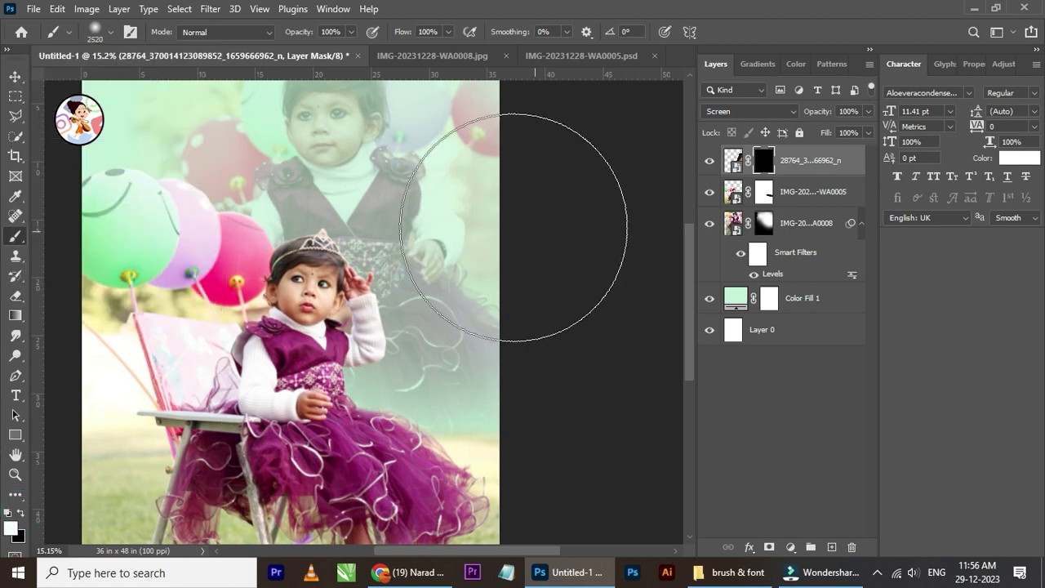
{"action": "left_click_drag", "start_coordinate": [511, 227], "coordinate": [482, 245]}
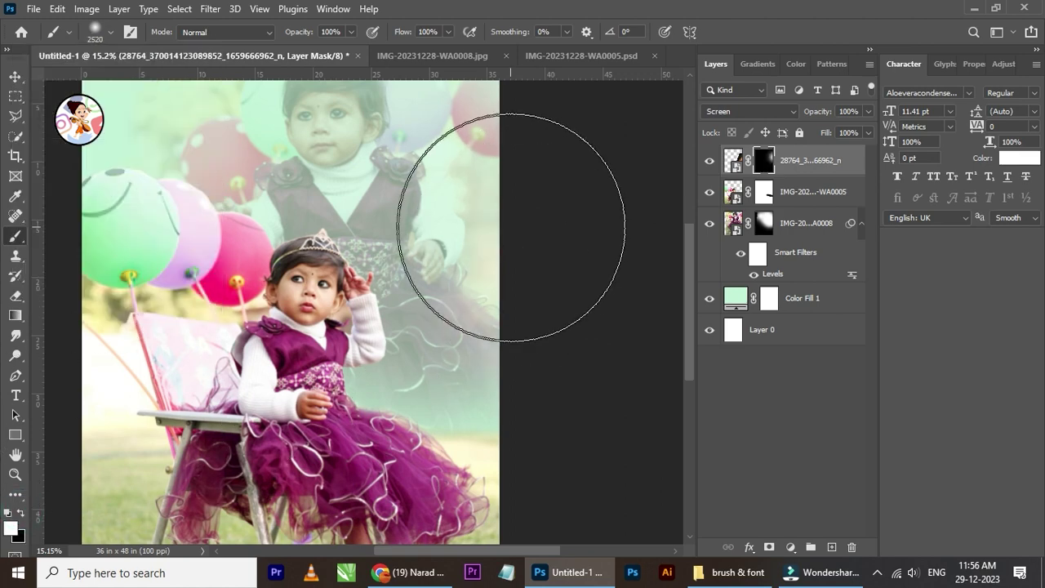
{"action": "left_click", "coordinate": [476, 268]}
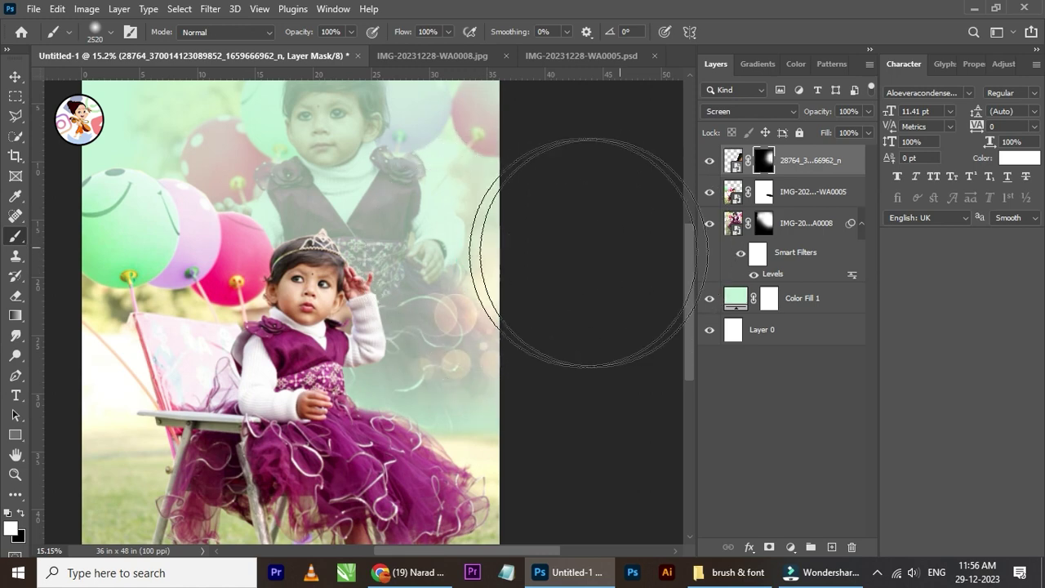
{"action": "left_click", "coordinate": [15, 76]}
{"action": "scroll", "coordinate": [392, 350], "scroll_direction": "down", "scroll_amount": 2}
{"action": "scroll", "coordinate": [392, 347], "scroll_direction": "up", "scroll_amount": 1}
Step: Drag the mask_lights_36_screen image into the poster, enlarge it and set it to Screen blending
{"action": "mouse_move", "coordinate": [382, 323]}
{"action": "left_mouse_down"}
{"action": "mouse_move", "coordinate": [367, 391]}
{"action": "mouse_move", "coordinate": [371, 383]}
{"action": "mouse_move", "coordinate": [514, 490]}
{"action": "left_mouse_up"}
{"action": "left_click_drag", "start_coordinate": [450, 373], "coordinate": [308, 340]}
{"action": "left_click_drag", "start_coordinate": [345, 518], "coordinate": [375, 450]}
{"action": "left_click", "coordinate": [759, 31]}
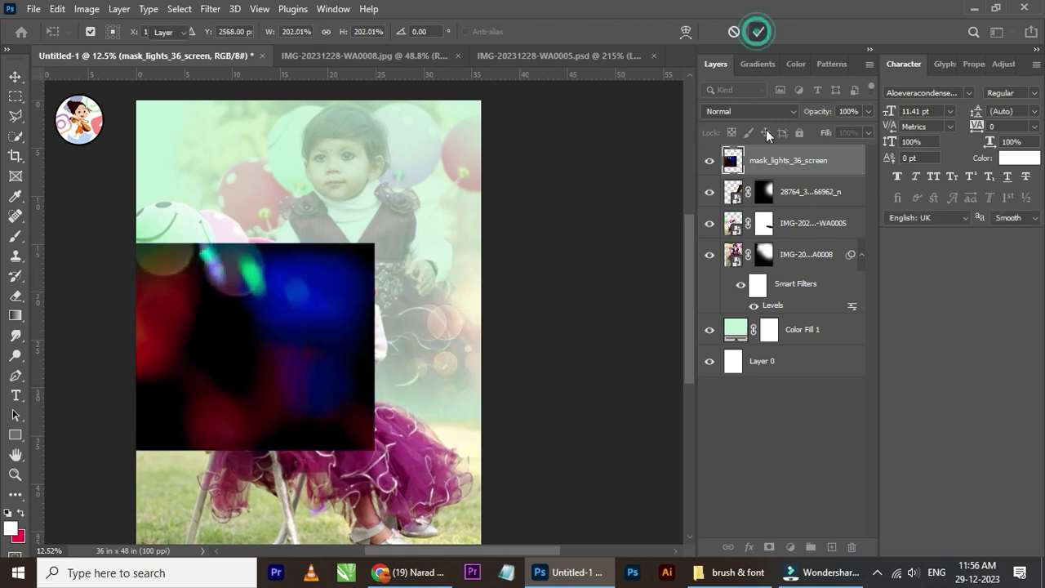
{"action": "left_click", "coordinate": [757, 112]}
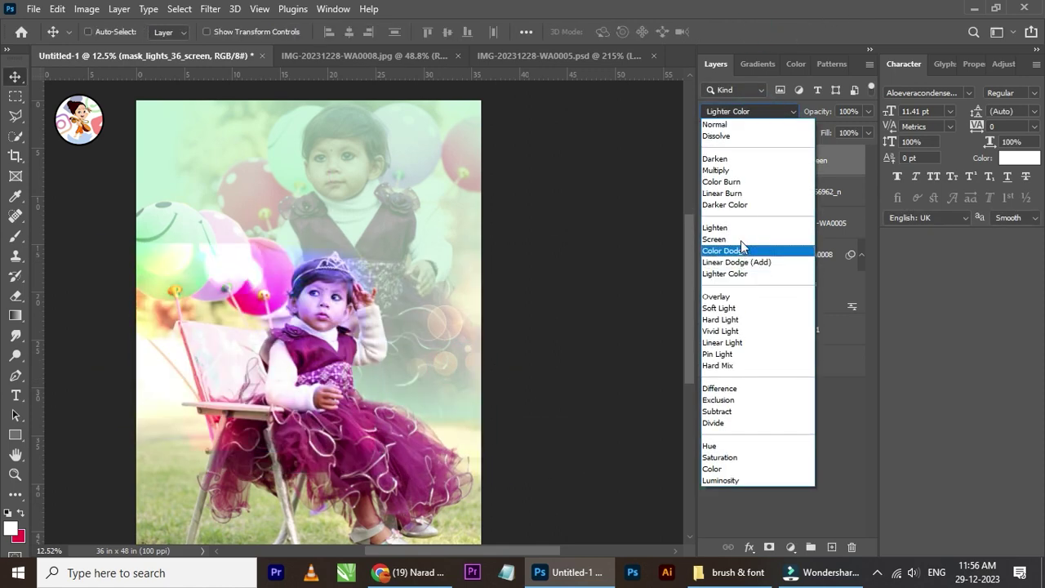
{"action": "left_click", "coordinate": [741, 238]}
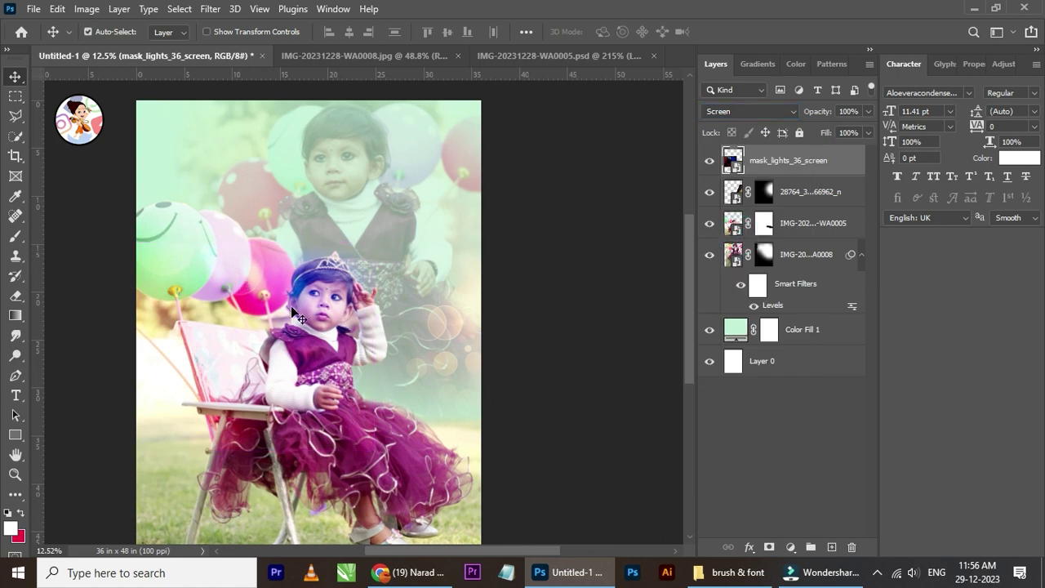
Step: Scale the lights layer to about 288% and rotate it to about -100°
{"action": "key", "text": "ctrl+t"}
{"action": "left_click_drag", "start_coordinate": [93, 513], "coordinate": [73, 546]}
{"action": "left_click_drag", "start_coordinate": [307, 453], "coordinate": [300, 343]}
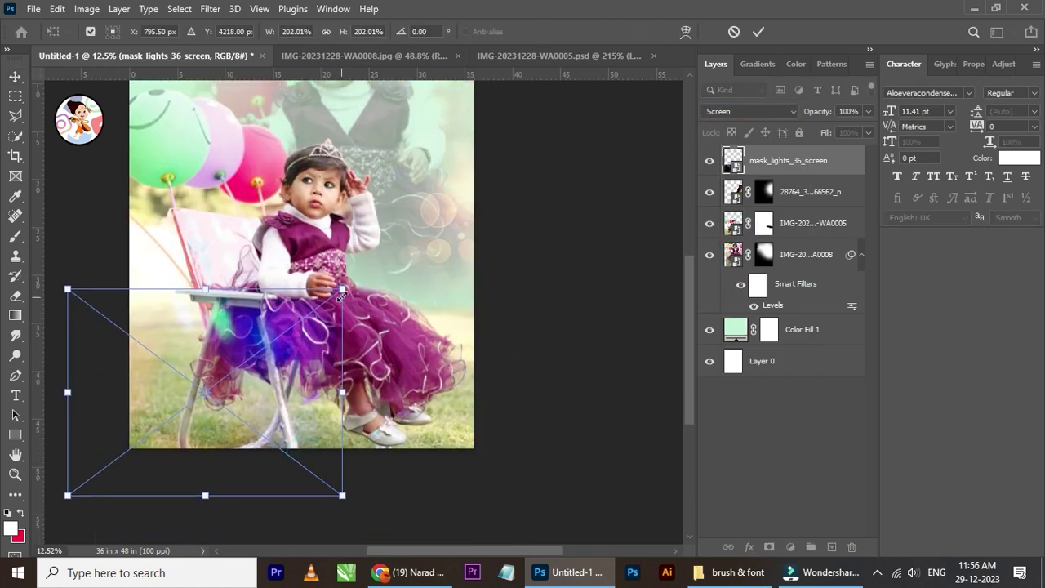
{"action": "mouse_move", "coordinate": [342, 292]}
{"action": "left_mouse_down"}
{"action": "mouse_move", "coordinate": [347, 262]}
{"action": "mouse_move", "coordinate": [210, 491]}
{"action": "left_mouse_up"}
{"action": "left_click_drag", "start_coordinate": [209, 417], "coordinate": [214, 213]}
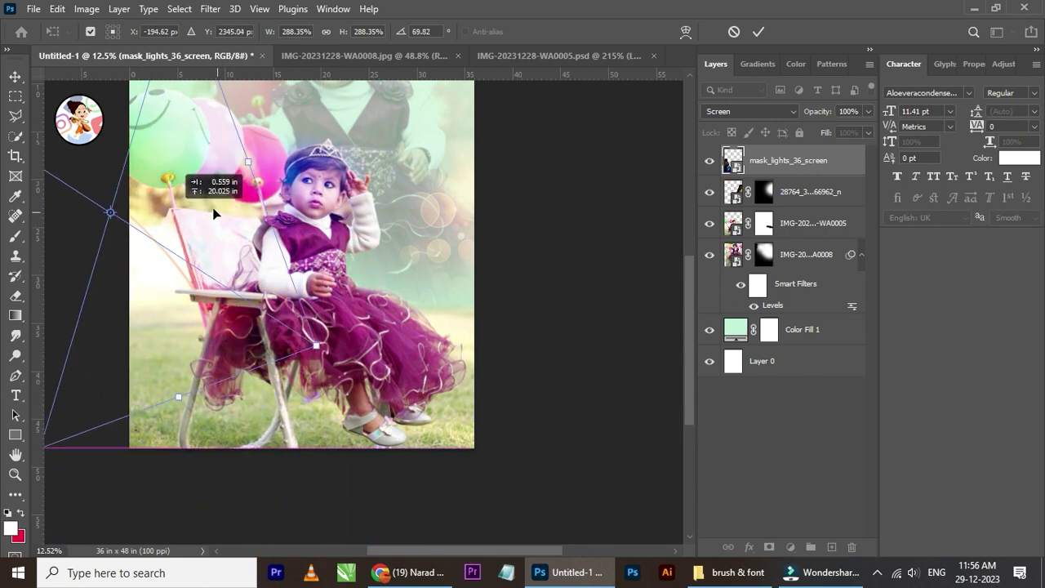
{"action": "left_click_drag", "start_coordinate": [192, 499], "coordinate": [50, 321]}
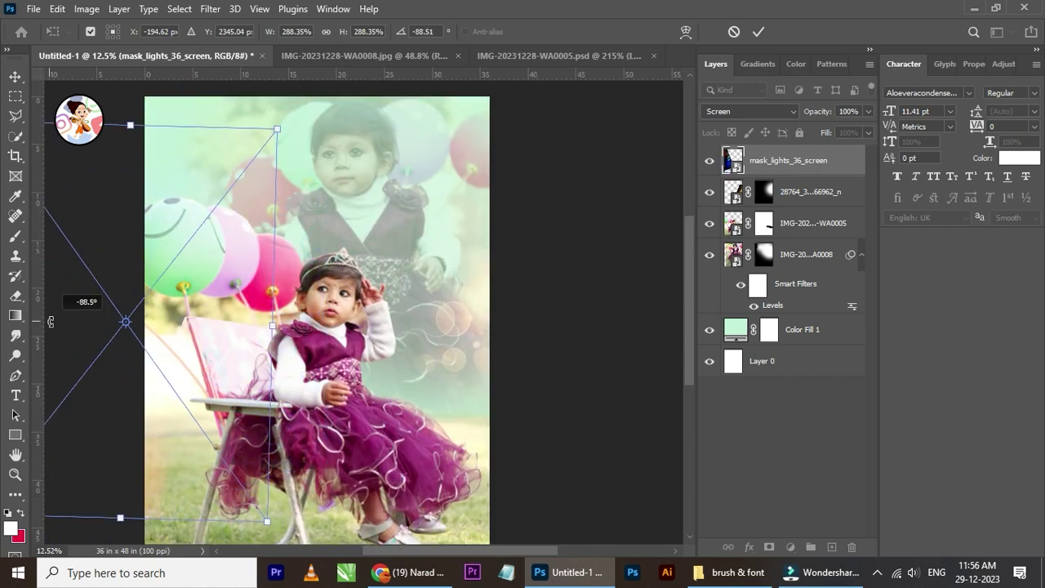
{"action": "left_click_drag", "start_coordinate": [236, 271], "coordinate": [274, 357]}
{"action": "left_click_drag", "start_coordinate": [326, 216], "coordinate": [351, 201]}
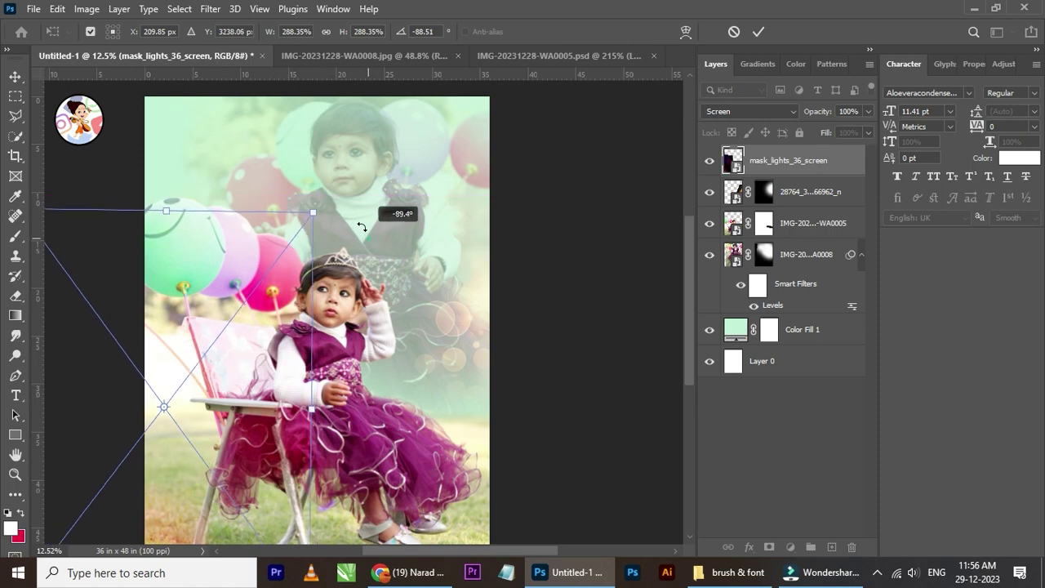
{"action": "left_click", "coordinate": [759, 32]}
Step: Zoom out and move the lights glow down over the seated girl's skirt
{"action": "key", "text": "ctrl+minus"}
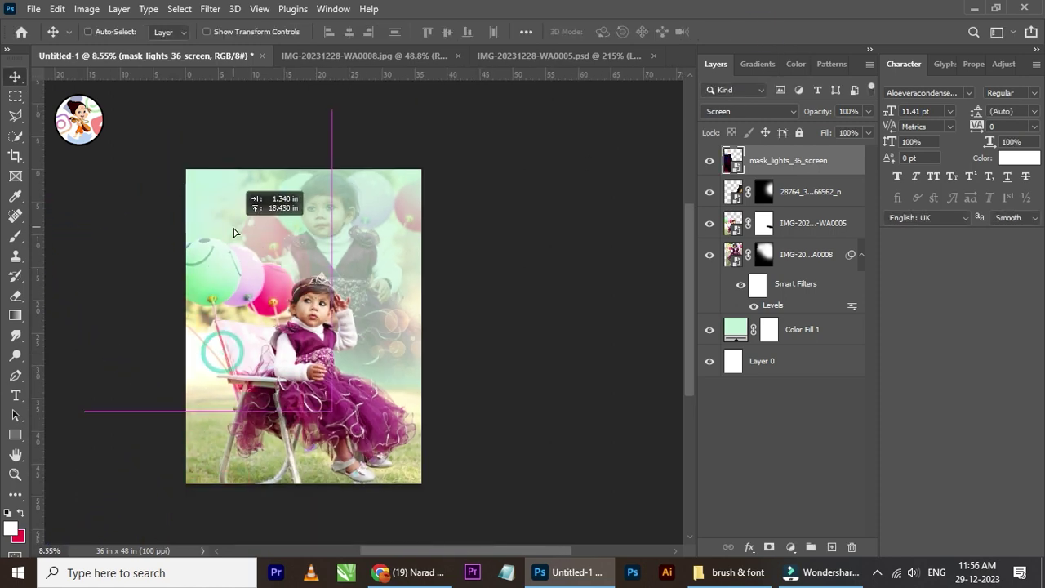
{"action": "left_click_drag", "start_coordinate": [234, 233], "coordinate": [305, 228]}
{"action": "scroll", "coordinate": [305, 228], "scroll_direction": "up", "scroll_amount": 1}
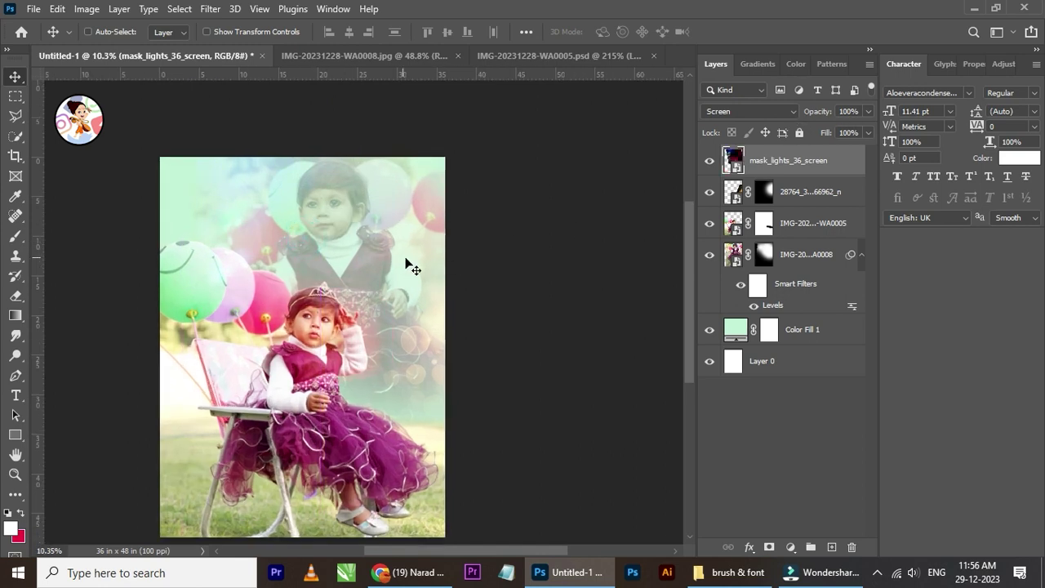
{"action": "left_click_drag", "start_coordinate": [349, 222], "coordinate": [259, 342]}
{"action": "scroll", "coordinate": [256, 326], "scroll_direction": "down", "scroll_amount": 1}
{"action": "mouse_move", "coordinate": [259, 345]}
{"action": "left_mouse_down"}
{"action": "mouse_move", "coordinate": [262, 396]}
{"action": "mouse_move", "coordinate": [370, 406]}
{"action": "mouse_move", "coordinate": [356, 402]}
{"action": "left_mouse_up"}
{"action": "scroll", "coordinate": [282, 409], "scroll_direction": "up", "scroll_amount": 2}
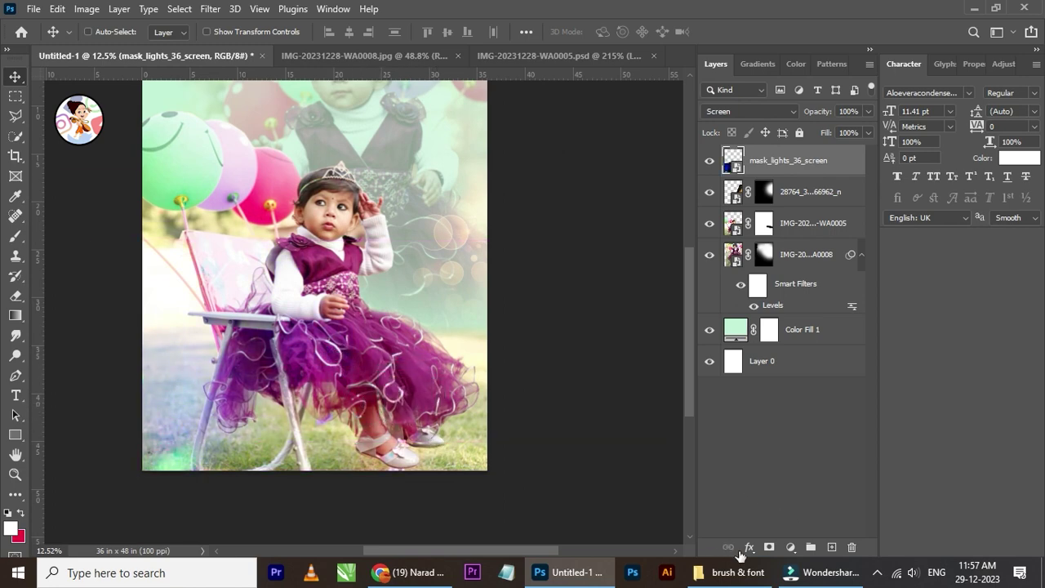
{"action": "mouse_move", "coordinate": [241, 362]}
{"action": "left_mouse_down"}
{"action": "mouse_move", "coordinate": [256, 398]}
{"action": "mouse_move", "coordinate": [247, 397]}
{"action": "left_mouse_up"}
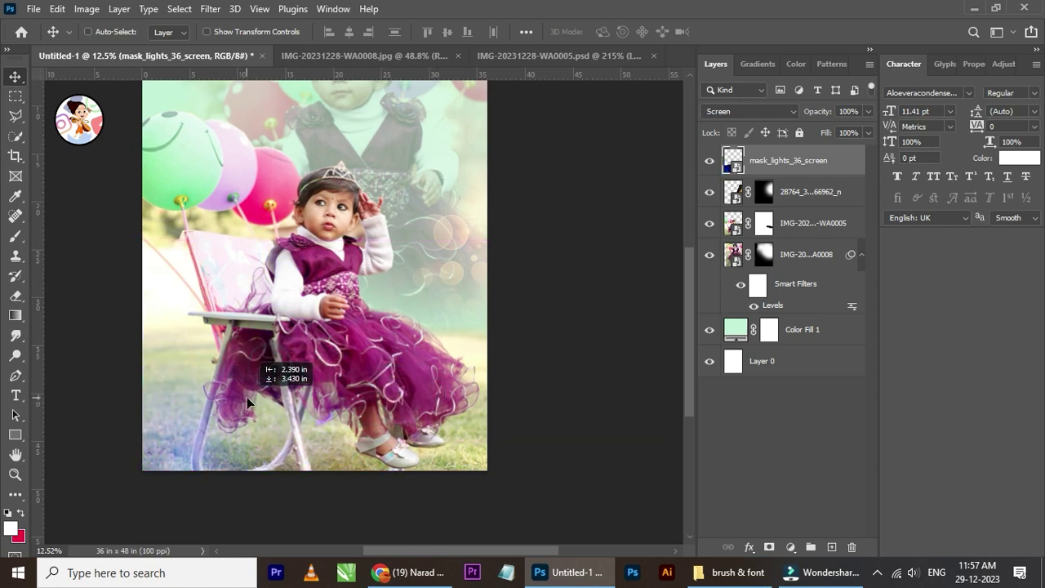
Step: Add a mask to mask_lights_36_screen and paint black over the chair with a 511 px brush
{"action": "left_click", "coordinate": [768, 547]}
{"action": "left_click", "coordinate": [15, 236]}
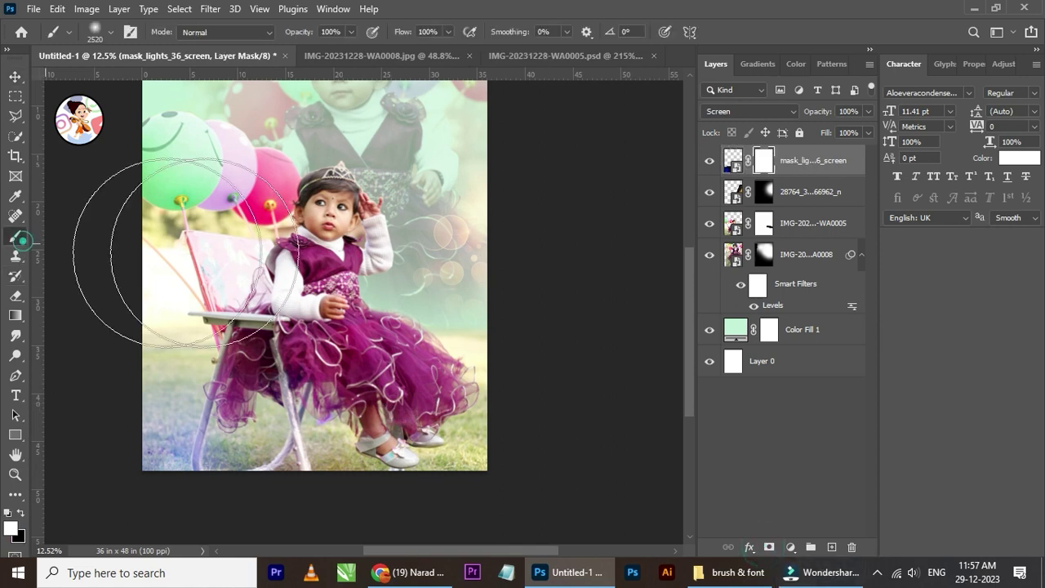
{"action": "left_click", "coordinate": [111, 32]}
{"action": "left_click", "coordinate": [166, 83]}
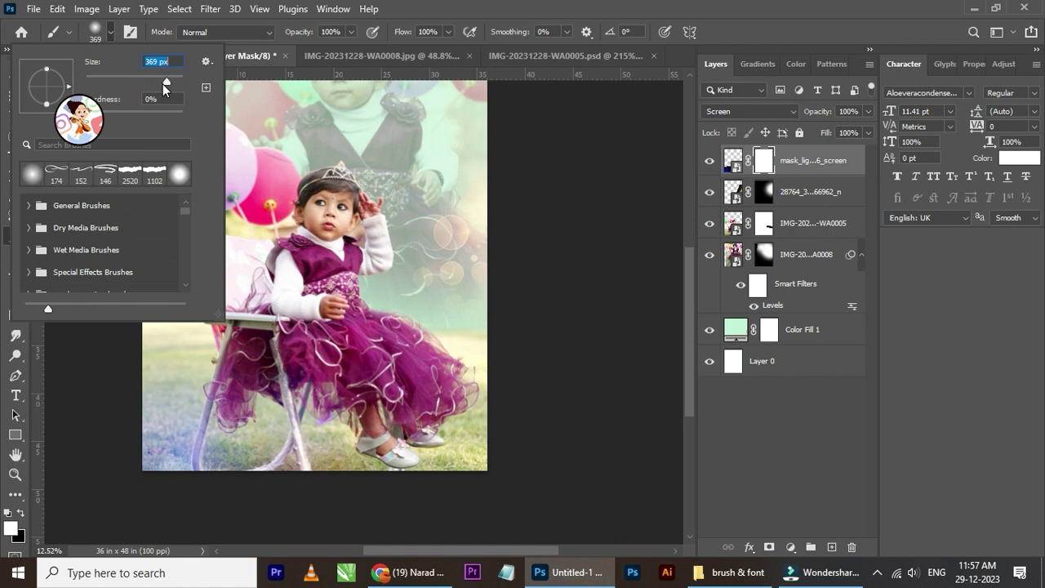
{"action": "left_click_drag", "start_coordinate": [169, 83], "coordinate": [173, 83]}
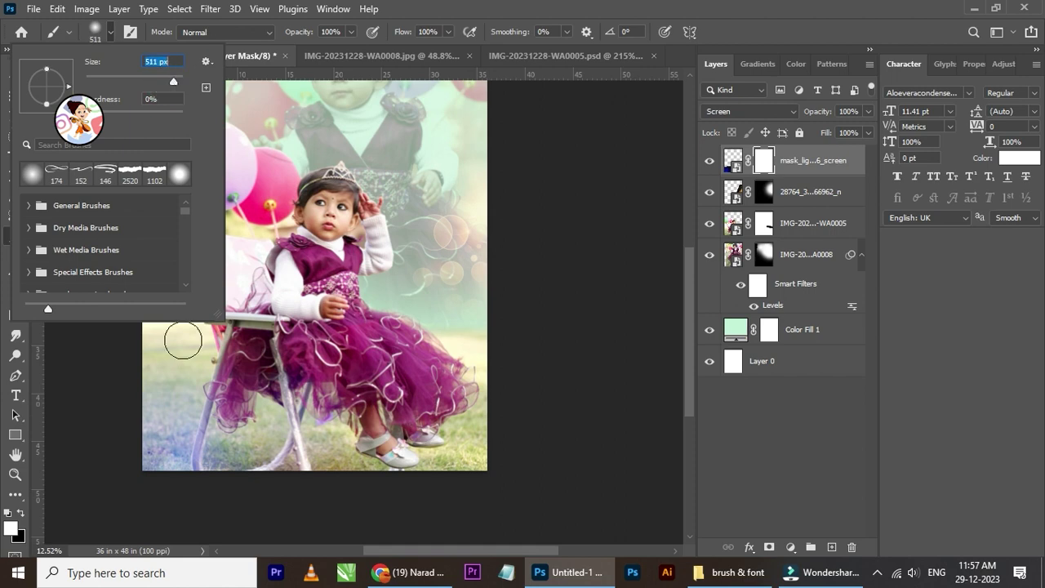
{"action": "left_click", "coordinate": [23, 512]}
{"action": "left_click", "coordinate": [398, 474]}
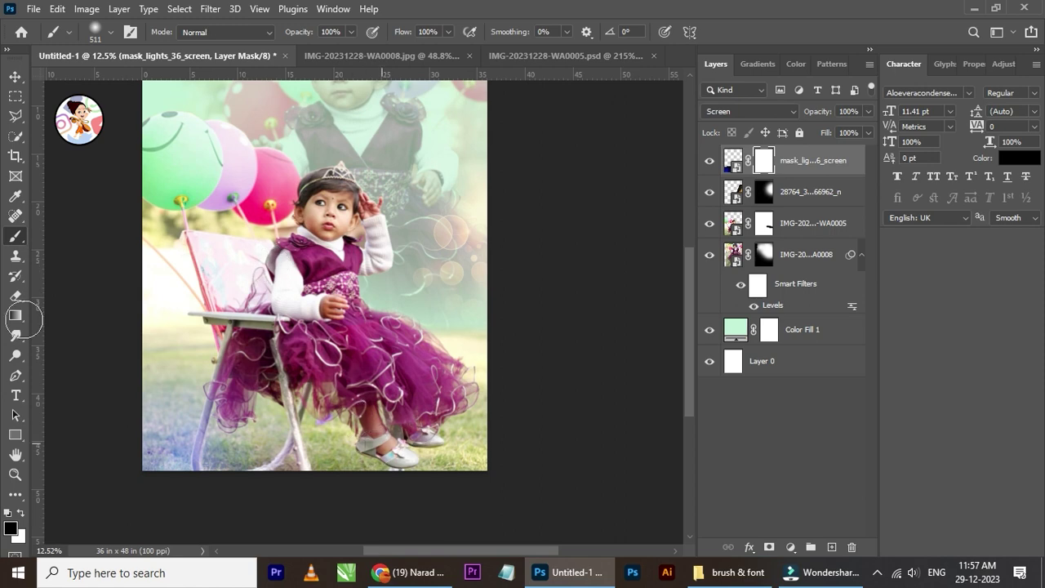
Step: Paint black on the mask to hide the lights glow over the girl's legs
{"action": "left_click", "coordinate": [14, 75]}
{"action": "scroll", "coordinate": [409, 367], "scroll_direction": "down", "scroll_amount": 1}
{"action": "scroll", "coordinate": [245, 392], "scroll_direction": "up", "scroll_amount": 2}
{"action": "scroll", "coordinate": [357, 419], "scroll_direction": "up", "scroll_amount": 2}
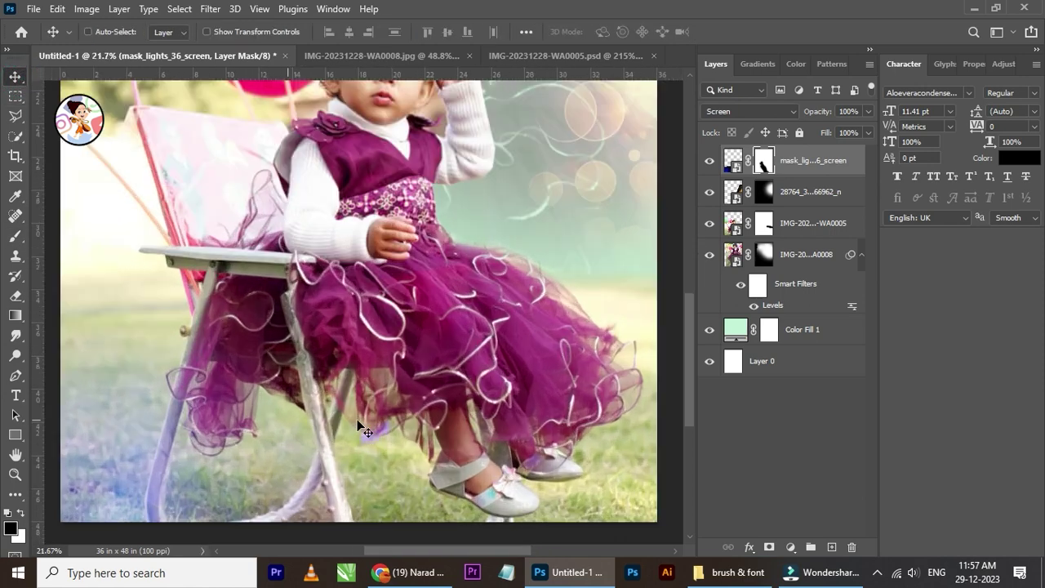
{"action": "left_click", "coordinate": [16, 238]}
{"action": "scroll", "coordinate": [384, 433], "scroll_direction": "up", "scroll_amount": 1}
{"action": "scroll", "coordinate": [367, 429], "scroll_direction": "up", "scroll_amount": 1}
{"action": "left_click", "coordinate": [357, 420]}
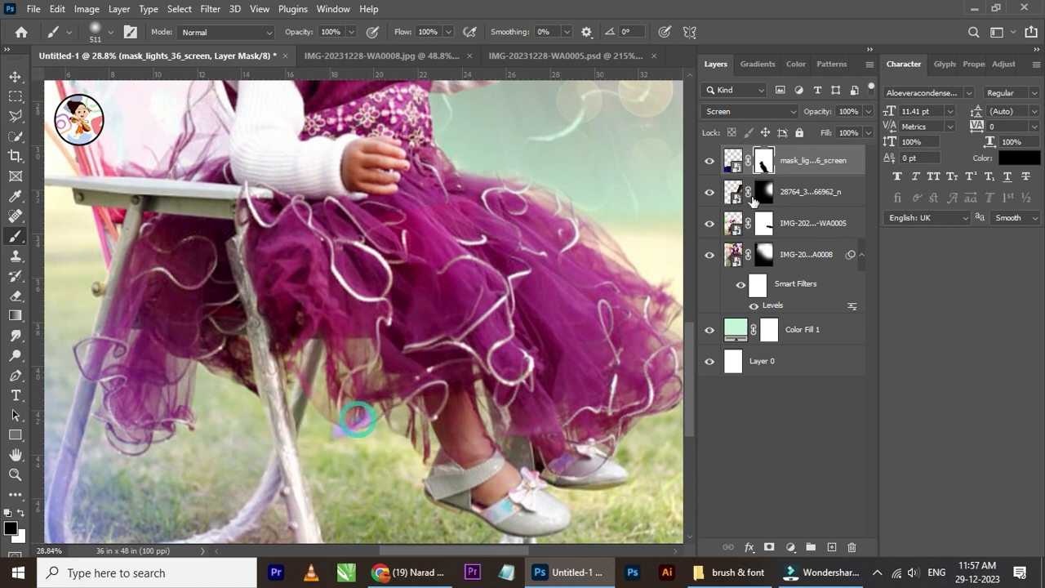
{"action": "left_click_drag", "start_coordinate": [464, 372], "coordinate": [398, 437]}
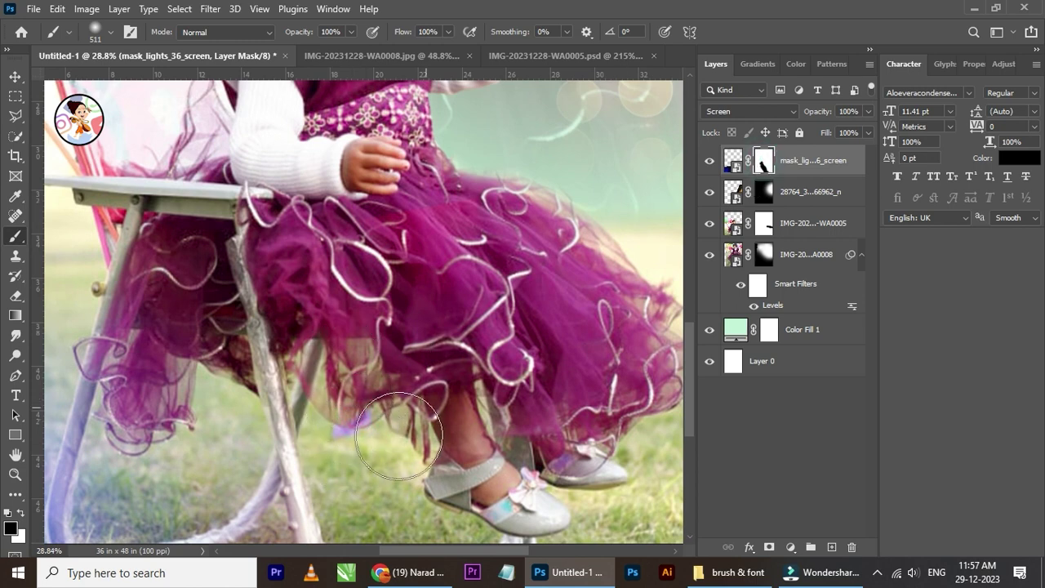
Step: Paint white along the legs to restore part of the lights
{"action": "left_click", "coordinate": [22, 513]}
{"action": "left_click_drag", "start_coordinate": [387, 431], "coordinate": [445, 454]}
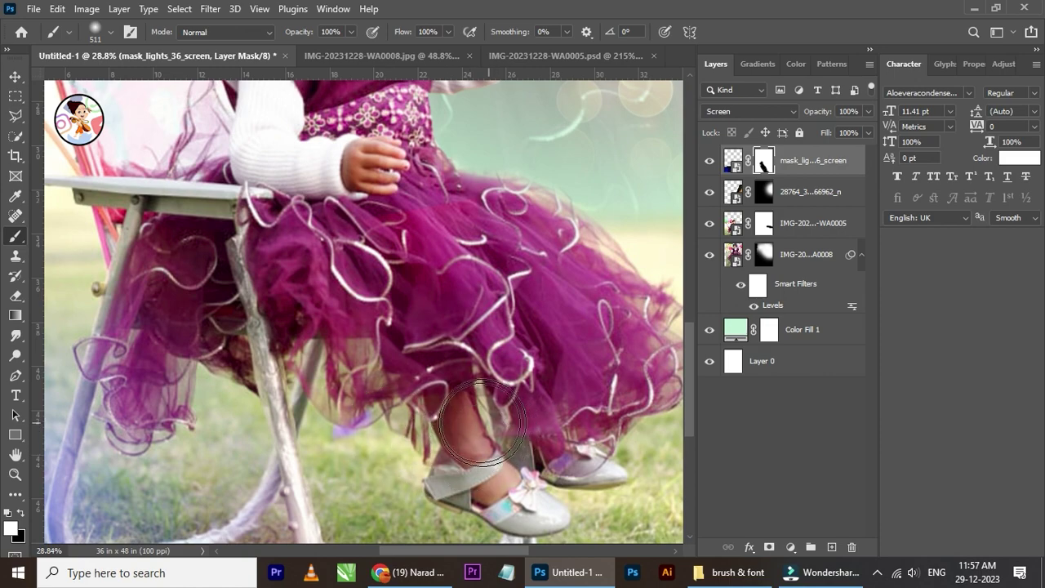
{"action": "scroll", "coordinate": [458, 432], "scroll_direction": "down", "scroll_amount": 2}
{"action": "left_click", "coordinate": [15, 94]}
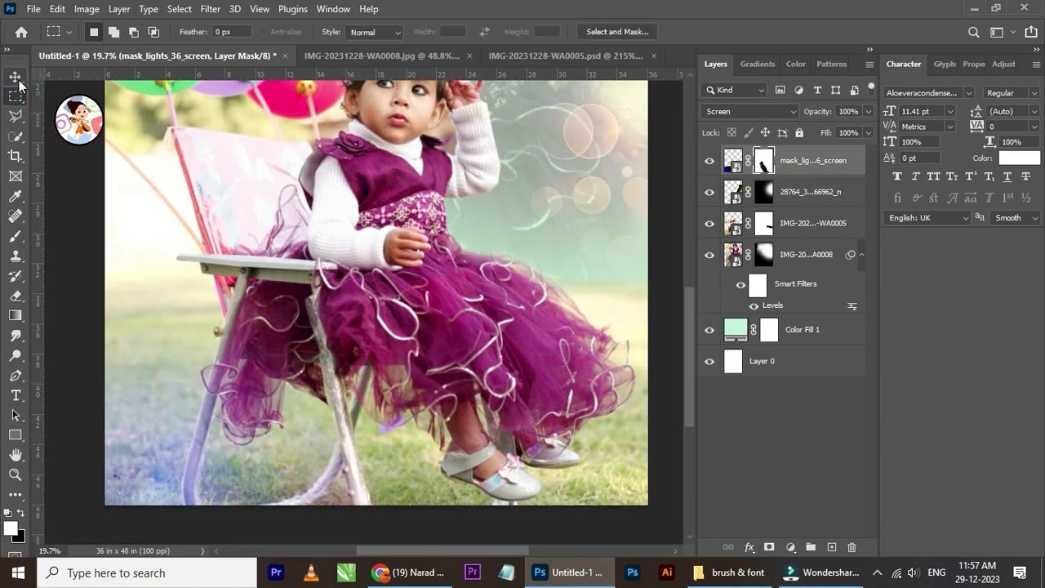
Step: Toggle both light overlay layers off and on to compare the look
{"action": "left_click", "coordinate": [16, 78]}
{"action": "left_click", "coordinate": [710, 160]}
{"action": "left_click", "coordinate": [710, 160]}
{"action": "scroll", "coordinate": [414, 448], "scroll_direction": "up", "scroll_amount": 2}
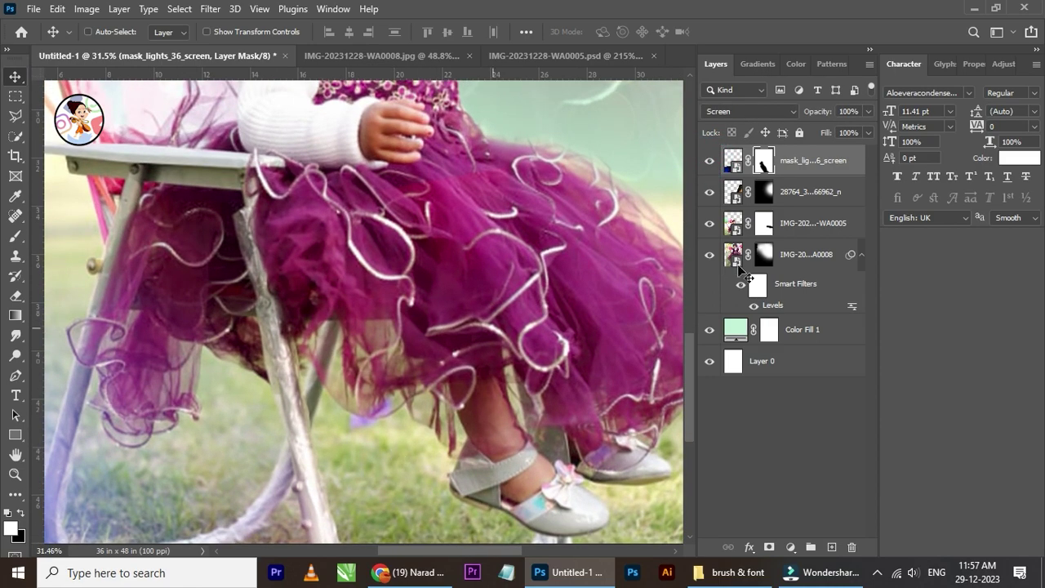
{"action": "left_click", "coordinate": [731, 196]}
{"action": "left_click", "coordinate": [708, 191]}
{"action": "left_click", "coordinate": [708, 191]}
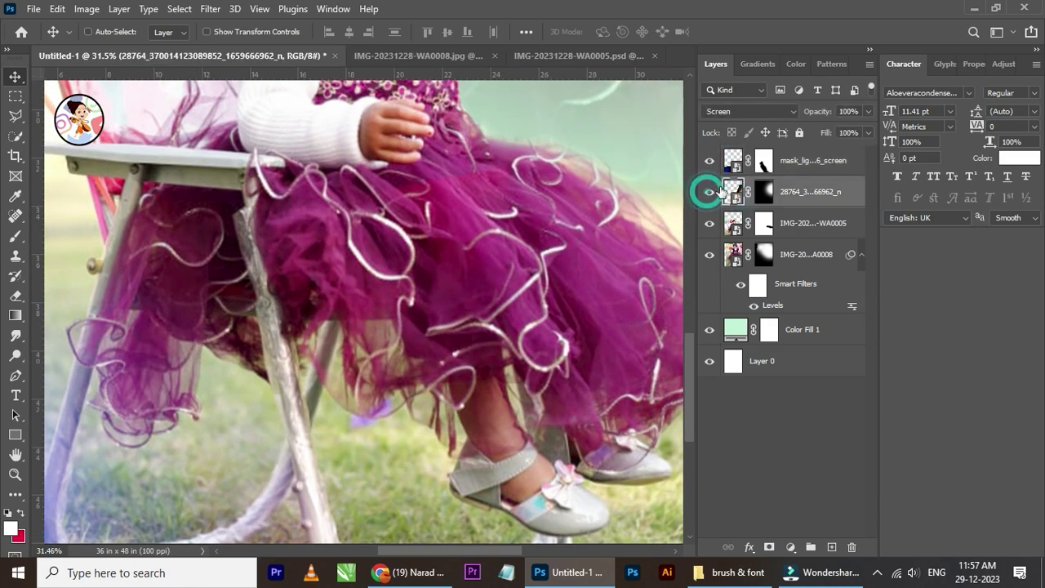
Step: Reselect the mask_lights_36_screen mask with the Brush and black as the painting colour
{"action": "left_click", "coordinate": [761, 161]}
{"action": "scroll", "coordinate": [415, 327], "scroll_direction": "down", "scroll_amount": 1}
{"action": "scroll", "coordinate": [410, 327], "scroll_direction": "down", "scroll_amount": 1}
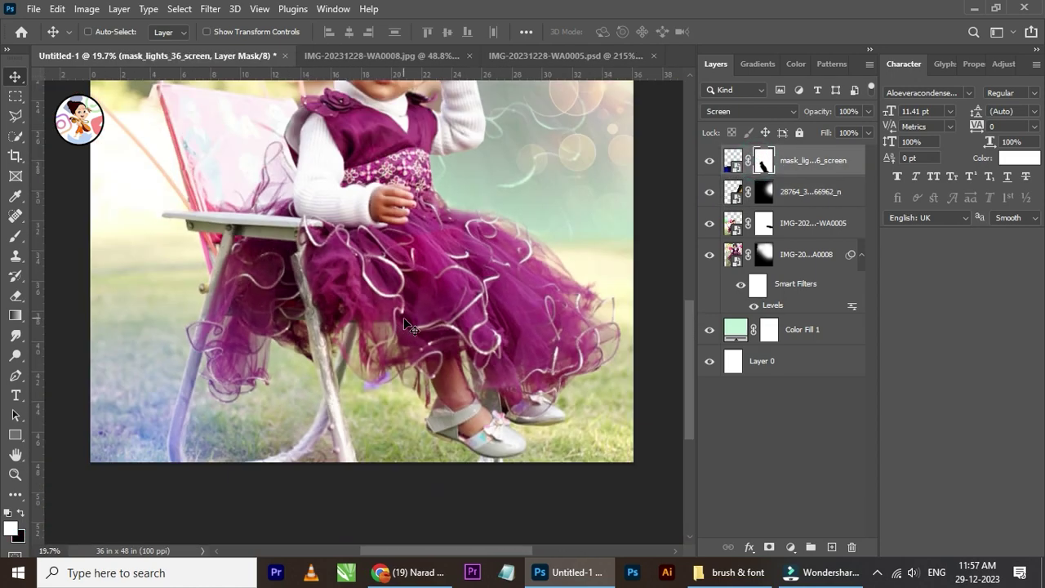
{"action": "left_click", "coordinate": [15, 236]}
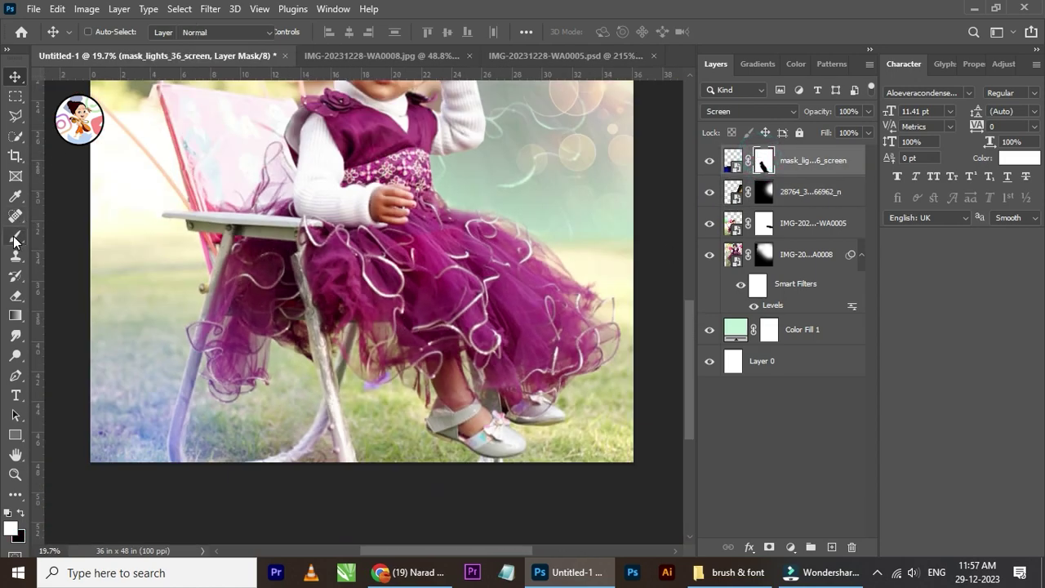
{"action": "left_click", "coordinate": [22, 514]}
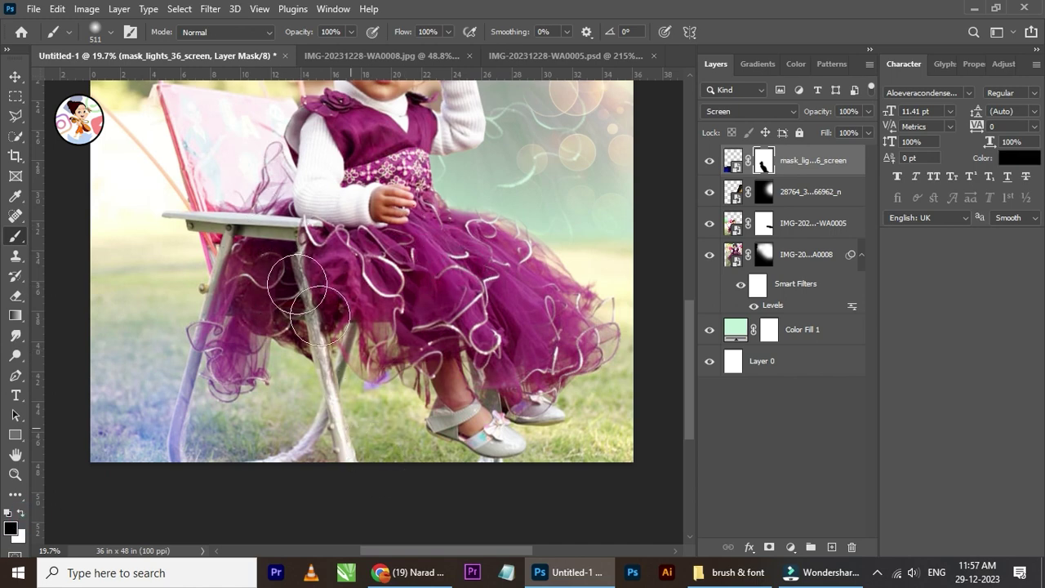
{"action": "scroll", "coordinate": [341, 194], "scroll_direction": "down", "scroll_amount": 3}
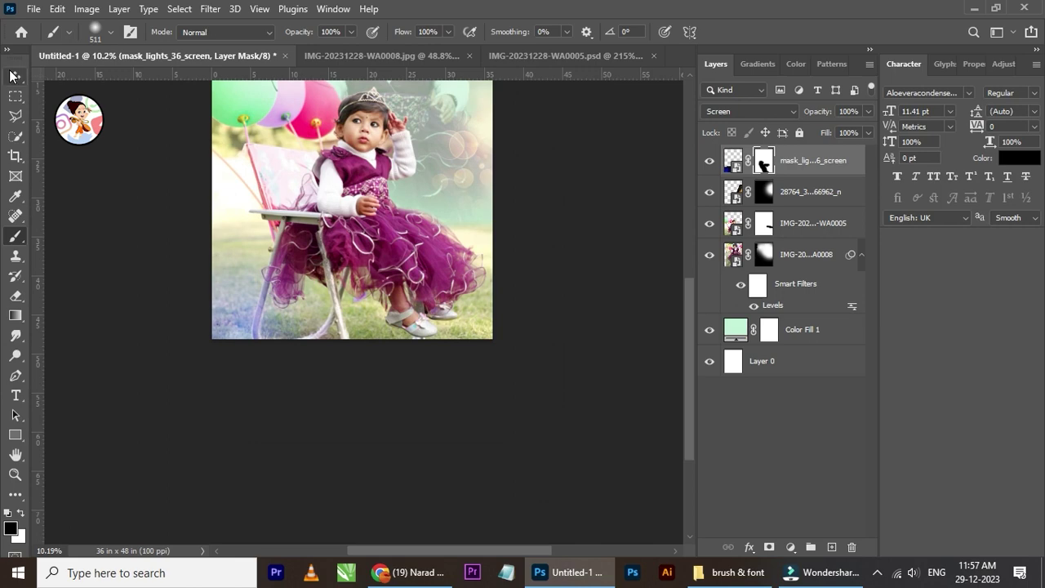
{"action": "left_click", "coordinate": [14, 76]}
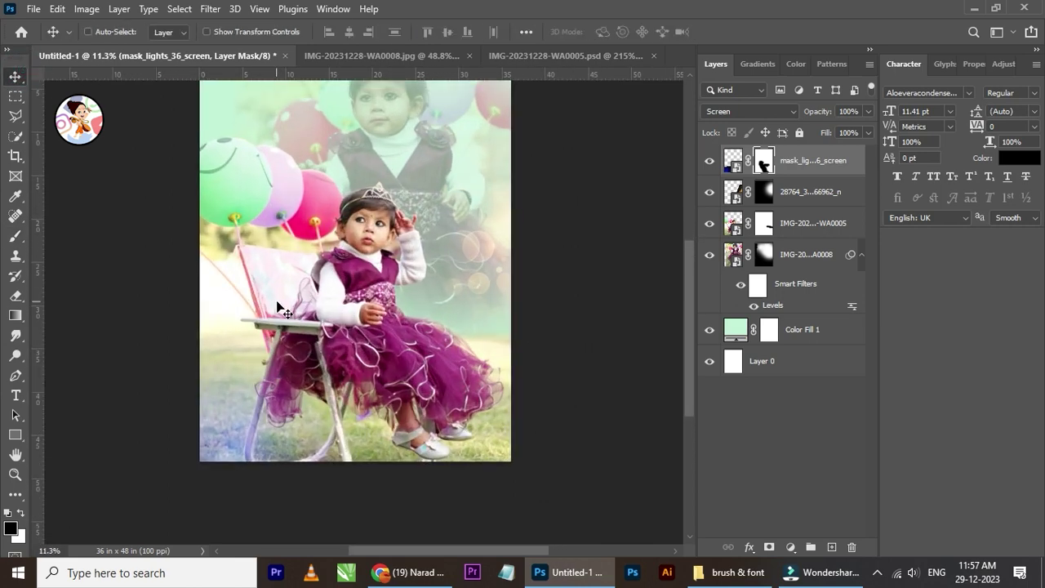
Step: Set the IMG-20170906-WA0042 glow layer's blend mode to Screen
{"action": "left_click", "coordinate": [759, 32]}
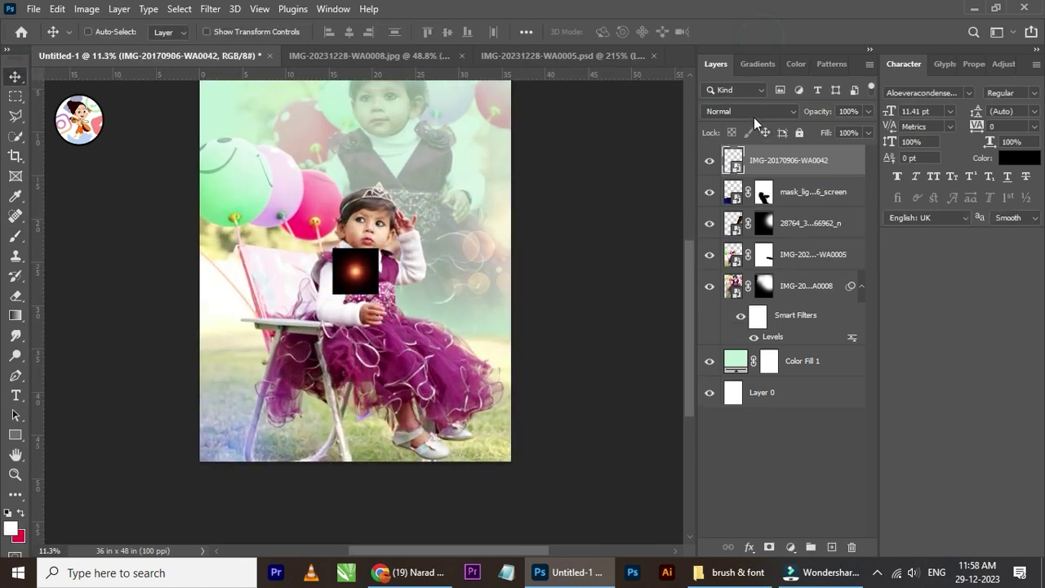
{"action": "left_click", "coordinate": [756, 115]}
{"action": "left_click", "coordinate": [730, 239]}
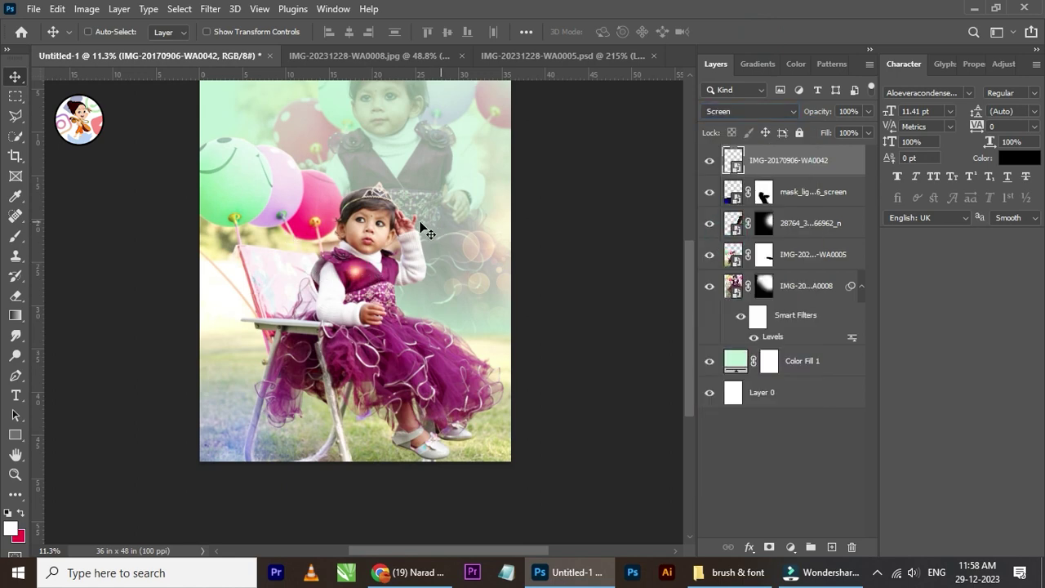
{"action": "scroll", "coordinate": [368, 262], "scroll_direction": "down", "scroll_amount": 3}
{"action": "scroll", "coordinate": [344, 249], "scroll_direction": "up", "scroll_amount": 1}
{"action": "scroll", "coordinate": [352, 245], "scroll_direction": "up", "scroll_amount": 2}
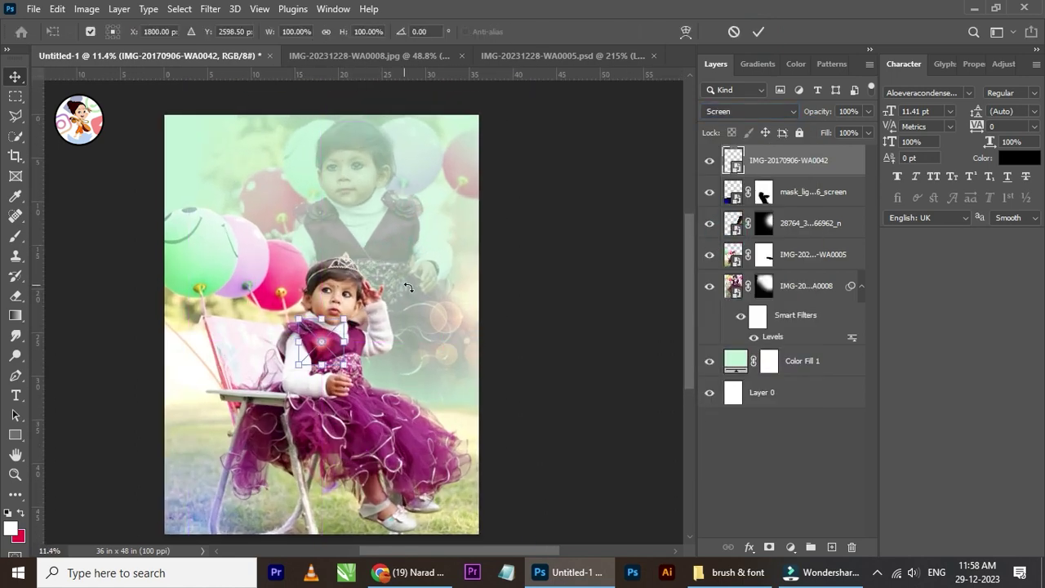
Step: Scale the glow to 673% toward the poster's upper right and commit
{"action": "key", "text": "ctrl+t"}
{"action": "left_click_drag", "start_coordinate": [354, 319], "coordinate": [544, 114]}
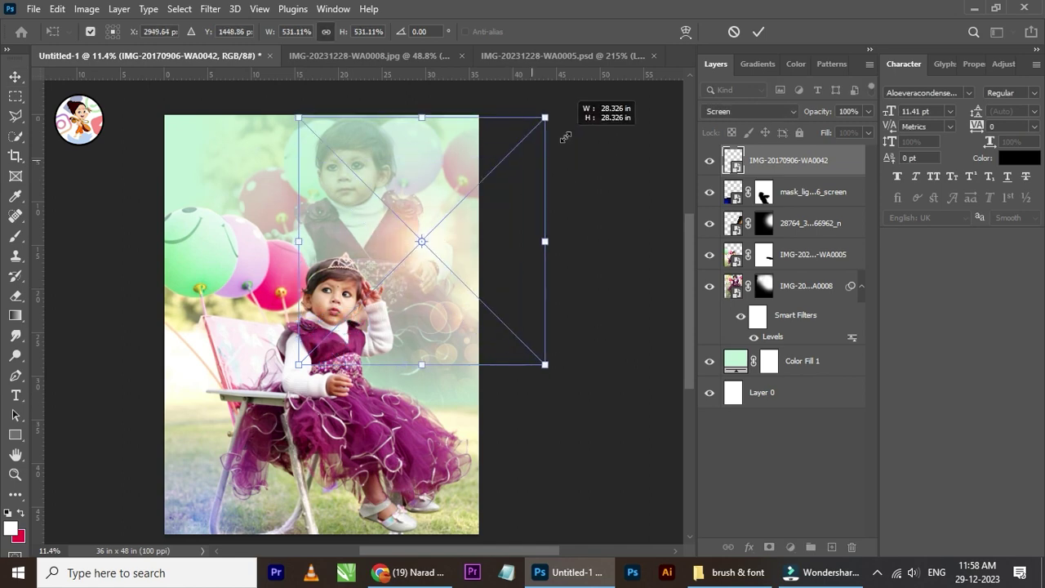
{"action": "left_click_drag", "start_coordinate": [460, 226], "coordinate": [490, 145]}
{"action": "mouse_move", "coordinate": [584, 274]}
{"action": "left_mouse_down"}
{"action": "mouse_move", "coordinate": [653, 331]}
{"action": "mouse_move", "coordinate": [602, 290]}
{"action": "mouse_move", "coordinate": [620, 285]}
{"action": "left_mouse_up"}
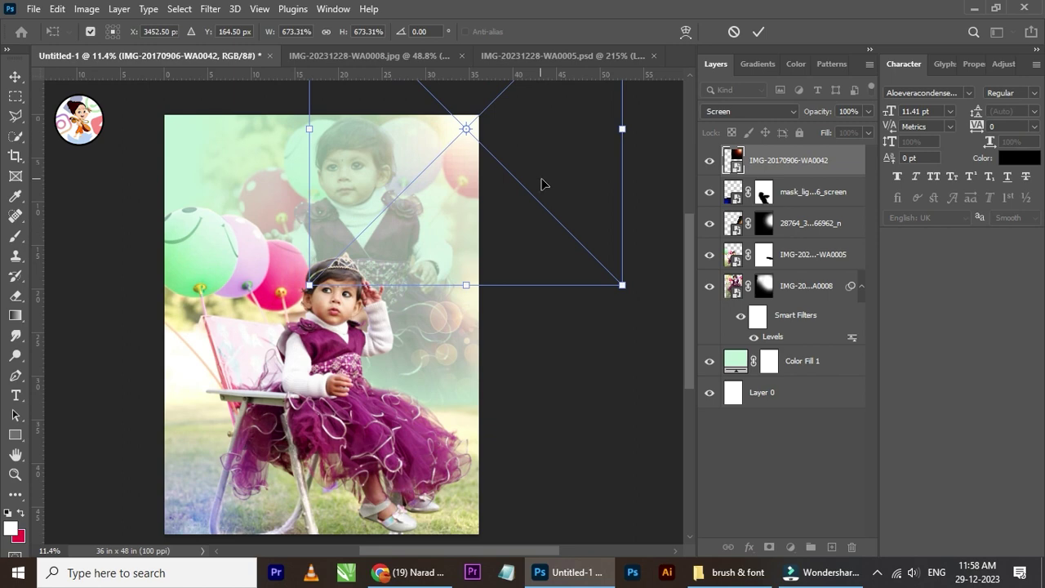
{"action": "left_click", "coordinate": [757, 32]}
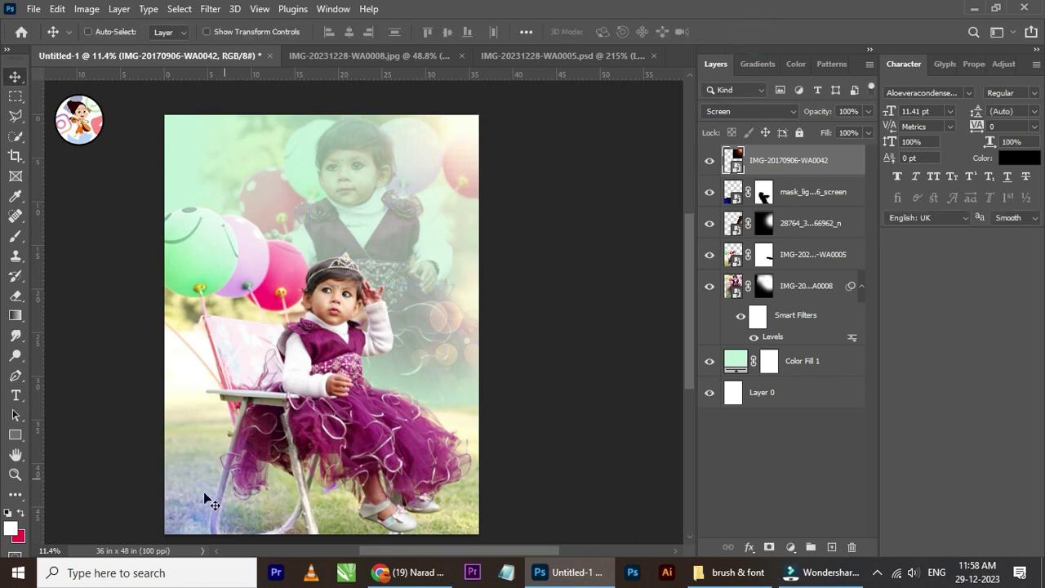
Step: Select mask_lights_36_screen from the canvas and drag it up and left
{"action": "right_click", "coordinate": [185, 508]}
{"action": "left_click", "coordinate": [216, 434]}
{"action": "mouse_move", "coordinate": [219, 517]}
{"action": "left_mouse_down"}
{"action": "mouse_move", "coordinate": [271, 464]}
{"action": "mouse_move", "coordinate": [447, 478]}
{"action": "left_mouse_up"}
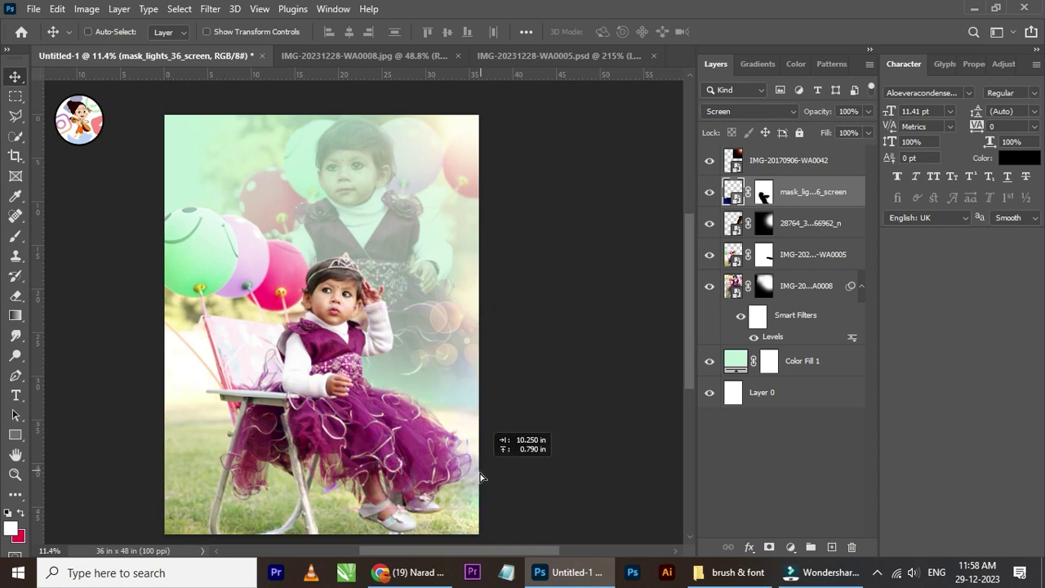
{"action": "mouse_move", "coordinate": [447, 478]}
{"action": "left_mouse_down"}
{"action": "mouse_move", "coordinate": [200, 176]}
{"action": "mouse_move", "coordinate": [176, 255]}
{"action": "mouse_move", "coordinate": [172, 215]}
{"action": "left_mouse_up"}
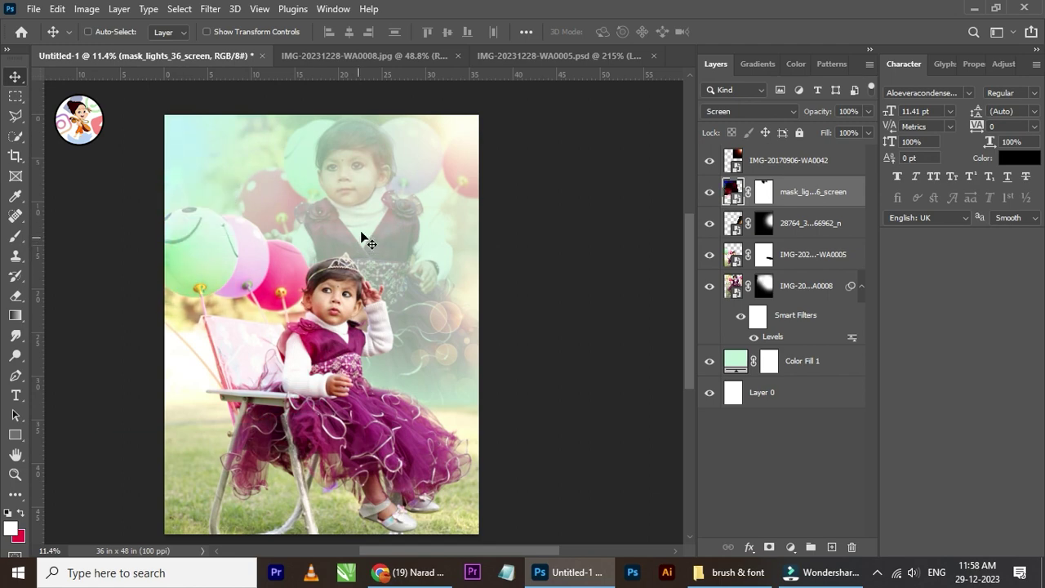
{"action": "scroll", "coordinate": [423, 331], "scroll_direction": "down", "scroll_amount": 1}
{"action": "scroll", "coordinate": [423, 325], "scroll_direction": "up", "scroll_amount": 1}
{"action": "scroll", "coordinate": [392, 327], "scroll_direction": "up", "scroll_amount": 1}
{"action": "scroll", "coordinate": [386, 352], "scroll_direction": "down", "scroll_amount": 1}
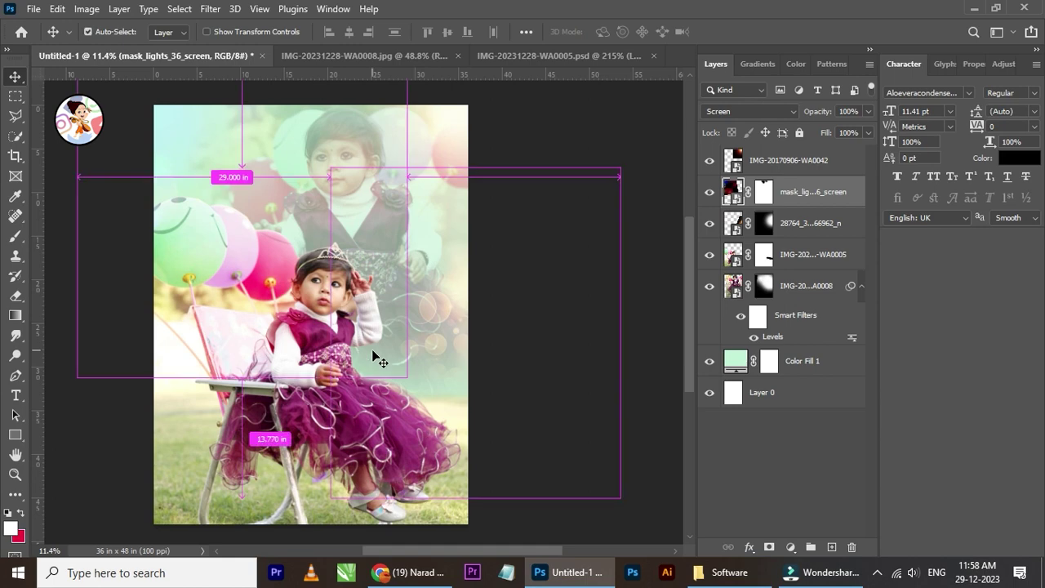
Step: Save the poster as a PSD with Ctrl+S
{"action": "key", "text": "ctrl+s"}
{"action": "scroll", "coordinate": [270, 283], "scroll_direction": "up", "scroll_amount": 1}
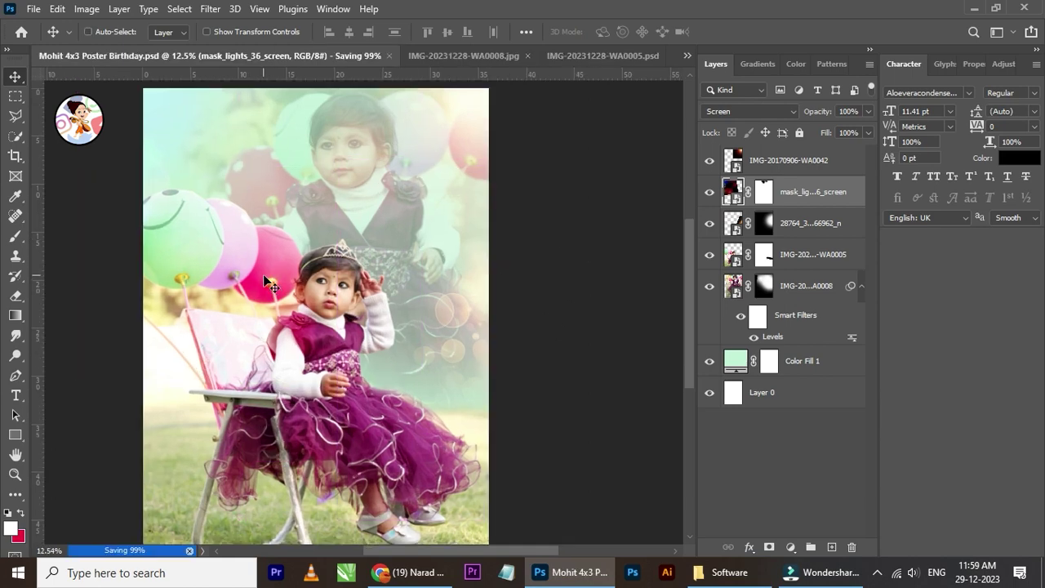
{"action": "scroll", "coordinate": [296, 216], "scroll_direction": "down", "scroll_amount": 1}
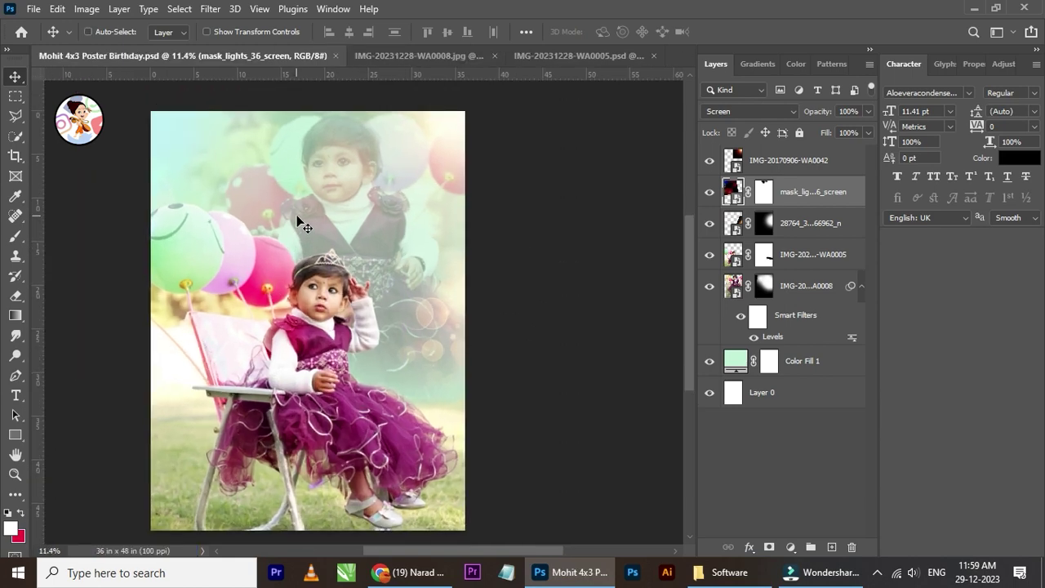
{"action": "scroll", "coordinate": [339, 216], "scroll_direction": "up", "scroll_amount": 1}
{"action": "scroll", "coordinate": [362, 229], "scroll_direction": "up", "scroll_amount": 1}
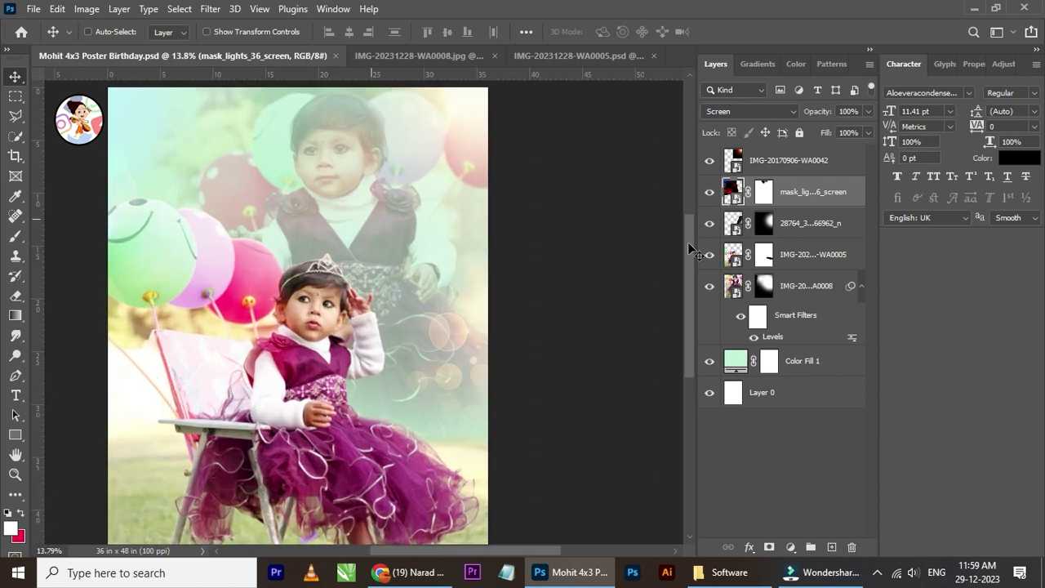
Step: Select the IMG-20231228-WA0005 photo layer and try the Camera Raw Filter
{"action": "left_click", "coordinate": [833, 164]}
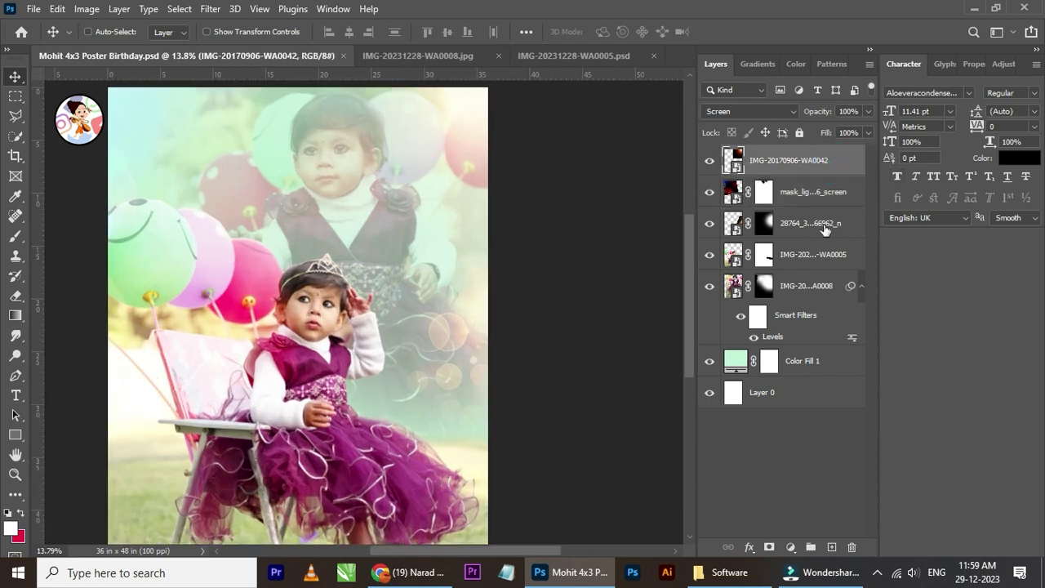
{"action": "left_click", "coordinate": [786, 290]}
{"action": "left_click", "coordinate": [797, 260]}
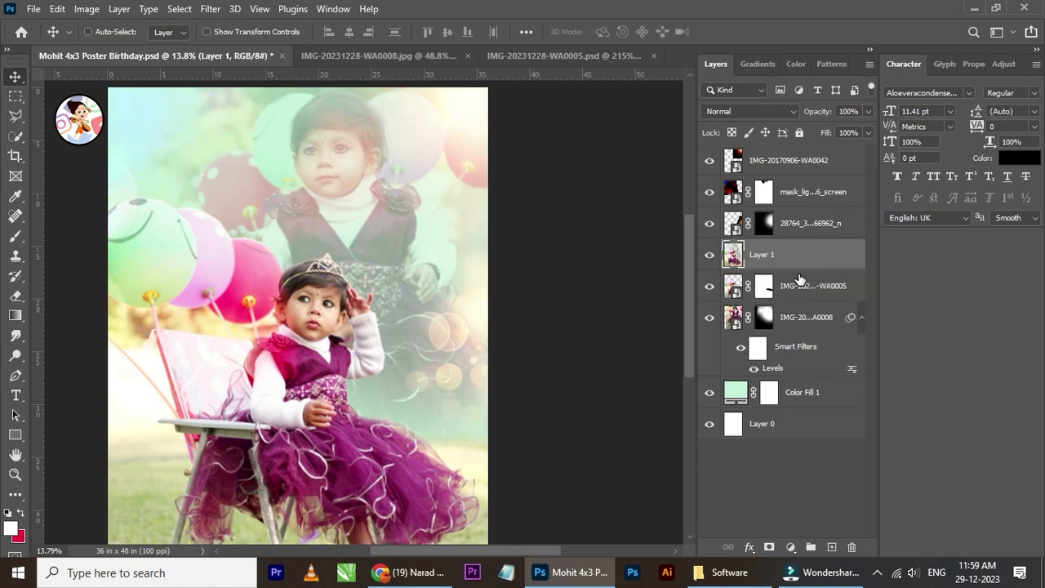
{"action": "scroll", "coordinate": [205, 305], "scroll_direction": "down", "scroll_amount": 1}
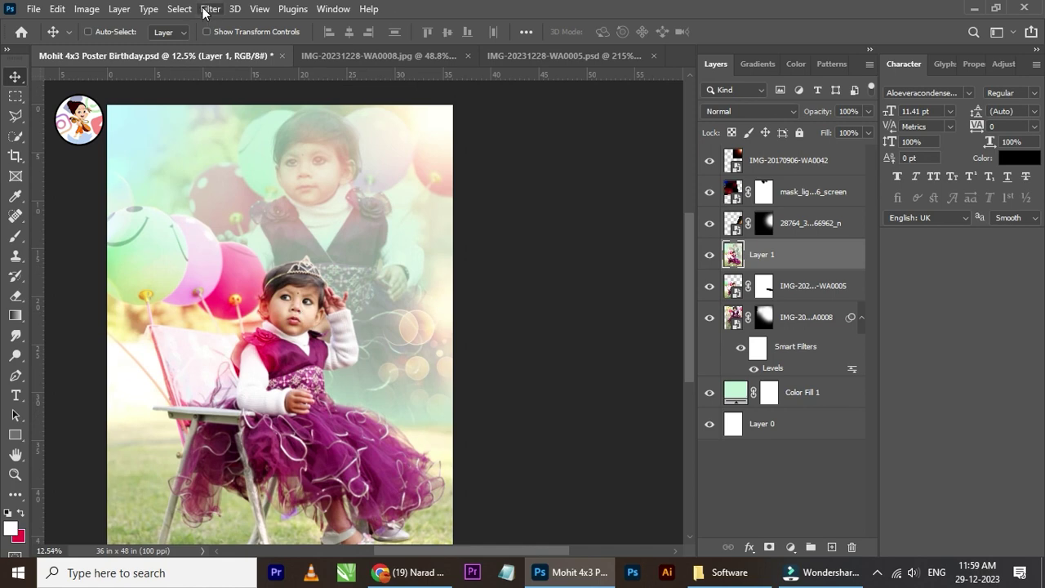
{"action": "left_click", "coordinate": [205, 9]}
{"action": "left_click", "coordinate": [270, 127]}
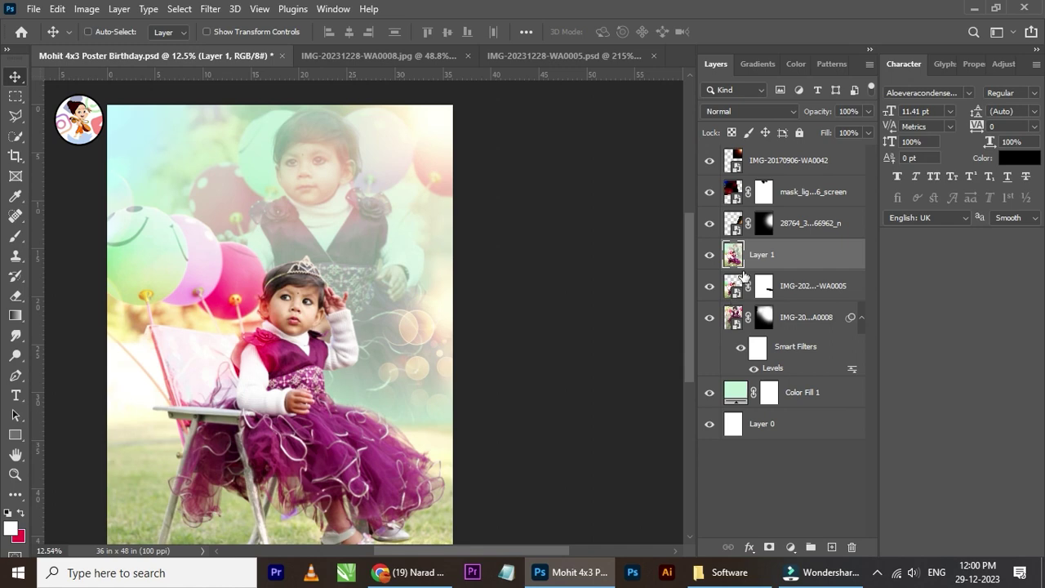
Step: Delete Layer 1 and close the WA0008.jpg and WA0005.psd documents
{"action": "left_click_drag", "start_coordinate": [745, 276], "coordinate": [765, 317]}
{"action": "double_click", "coordinate": [708, 286]}
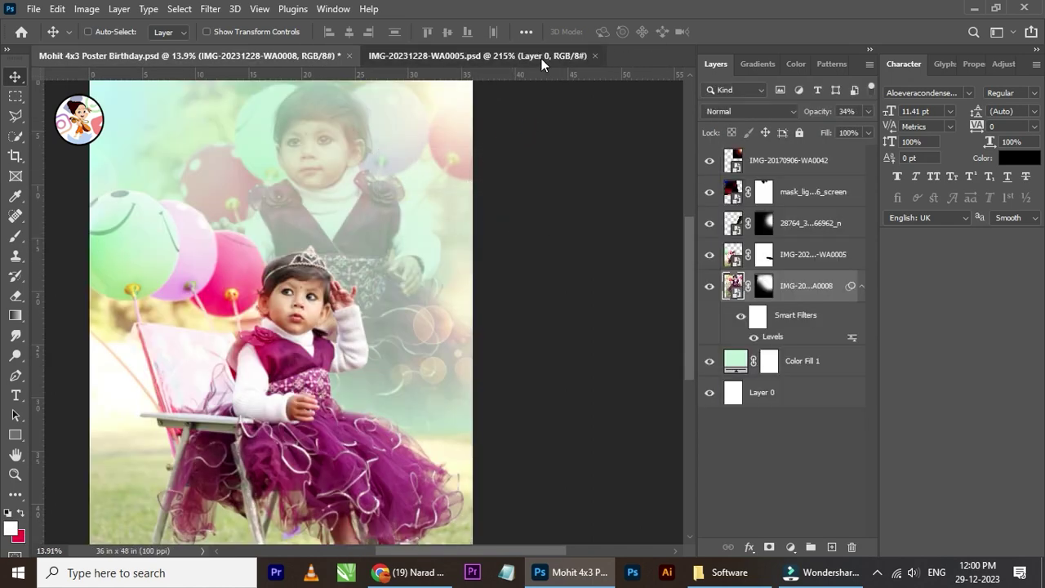
{"action": "left_click", "coordinate": [539, 55]}
{"action": "left_click", "coordinate": [595, 55]}
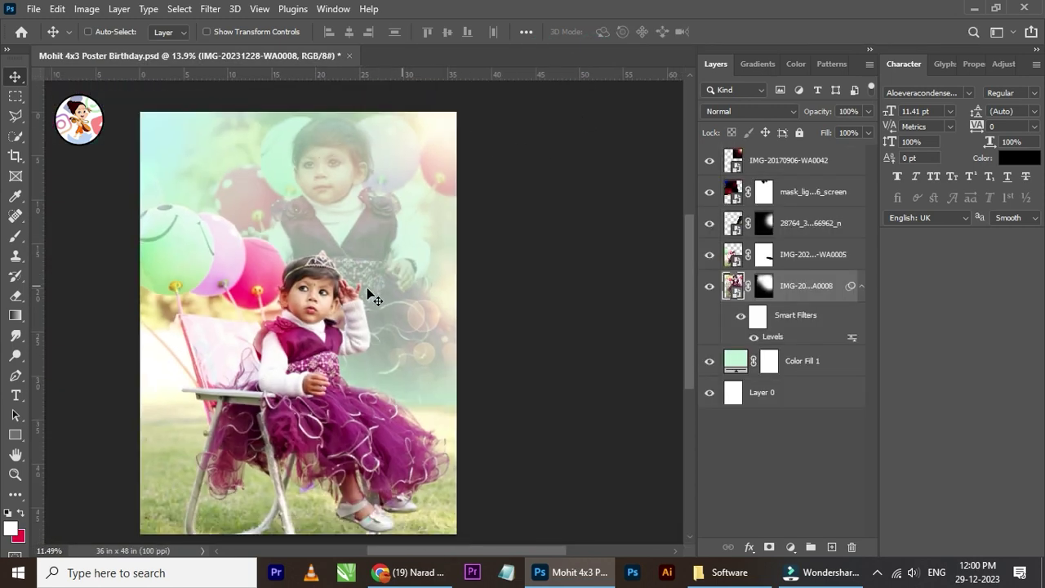
Step: Open the IMG-20231228-WA0005 layer's contents as its own document
{"action": "right_click", "coordinate": [304, 353]}
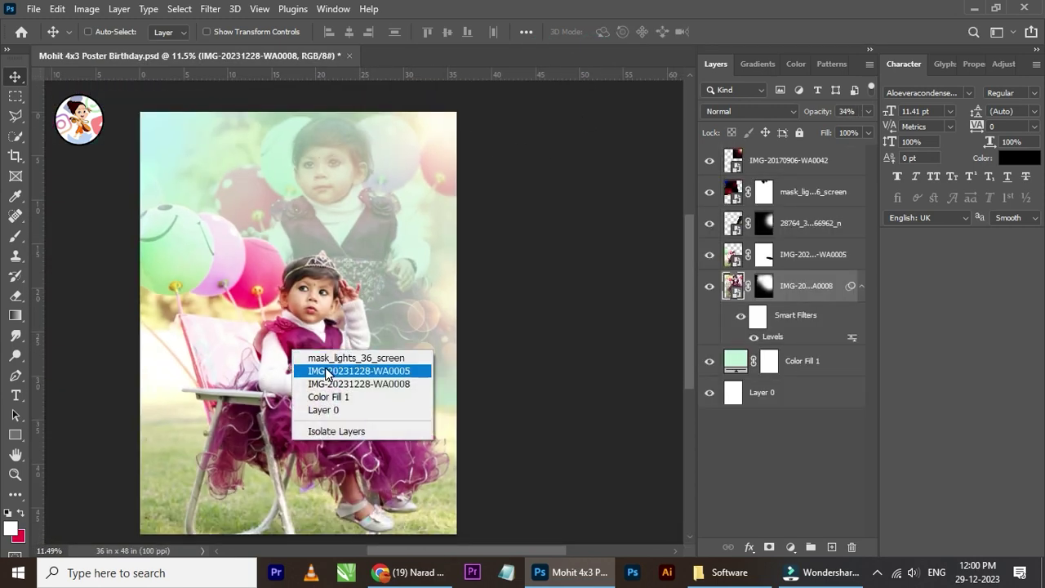
{"action": "left_click", "coordinate": [323, 370]}
{"action": "left_click", "coordinate": [710, 257]}
{"action": "left_click", "coordinate": [708, 258]}
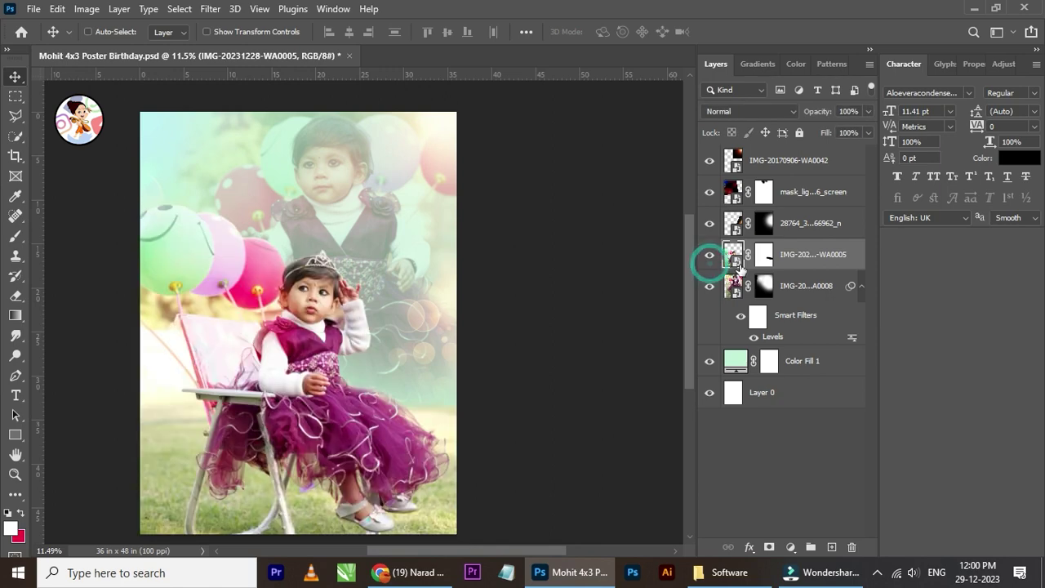
{"action": "double_click", "coordinate": [735, 257]}
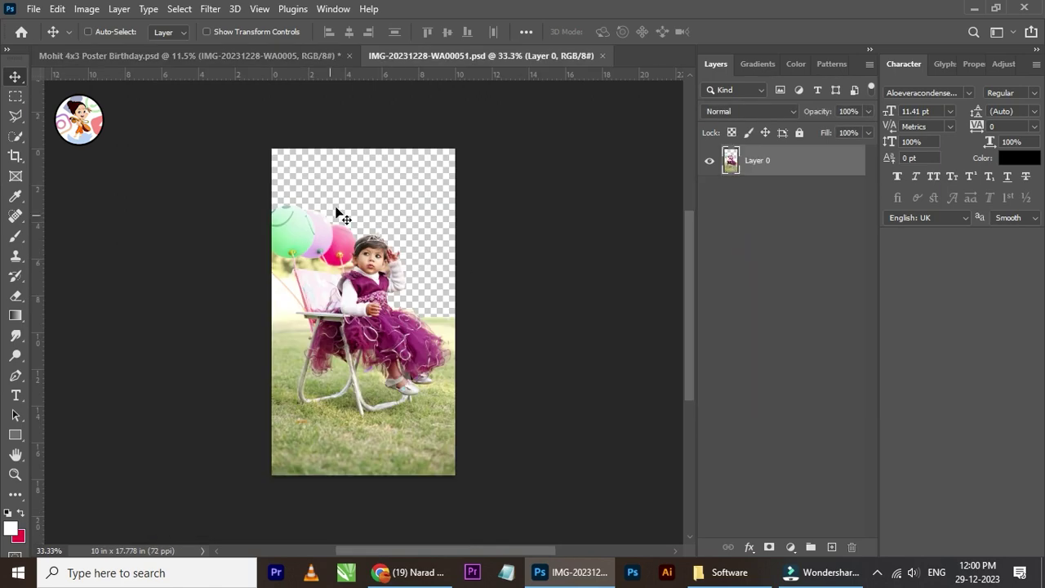
Step: Apply a Camera Raw Filter with Clarity +9 to the girl photo
{"action": "scroll", "coordinate": [326, 200], "scroll_direction": "up", "scroll_amount": 2}
{"action": "scroll", "coordinate": [269, 156], "scroll_direction": "up", "scroll_amount": 2}
{"action": "left_click", "coordinate": [211, 9]}
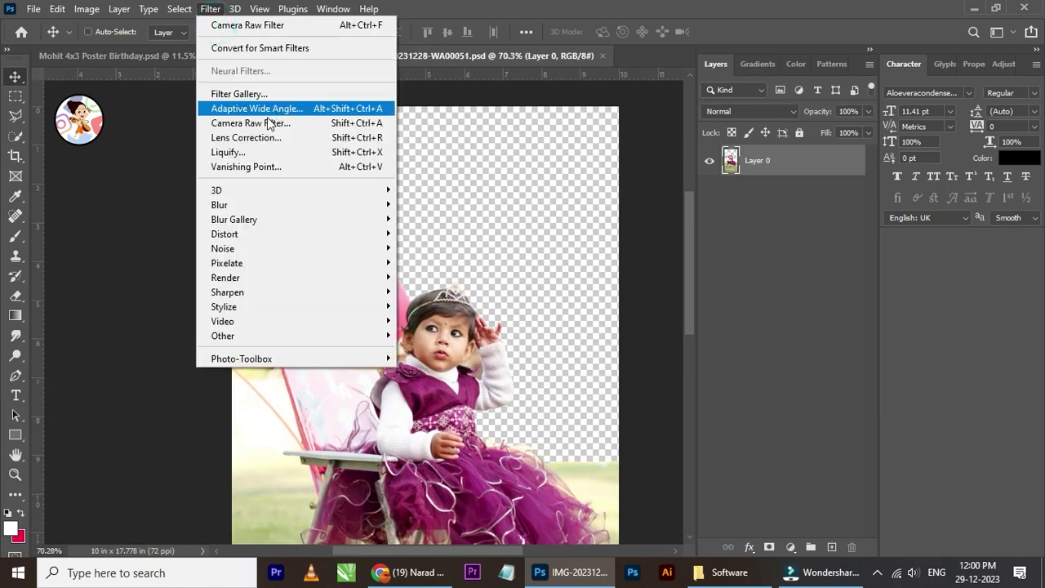
{"action": "left_click", "coordinate": [249, 122]}
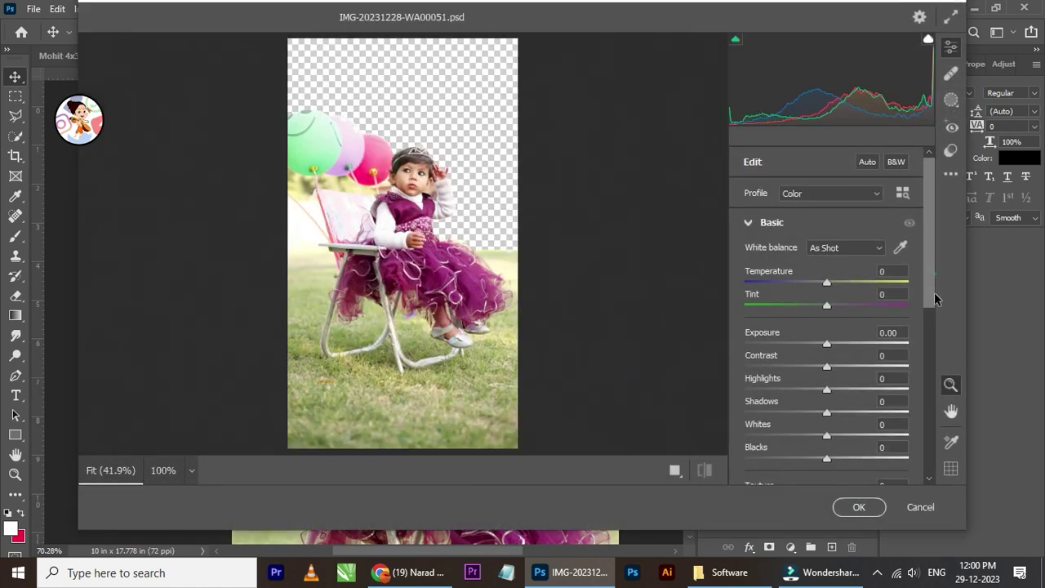
{"action": "left_click_drag", "start_coordinate": [930, 295], "coordinate": [931, 392]}
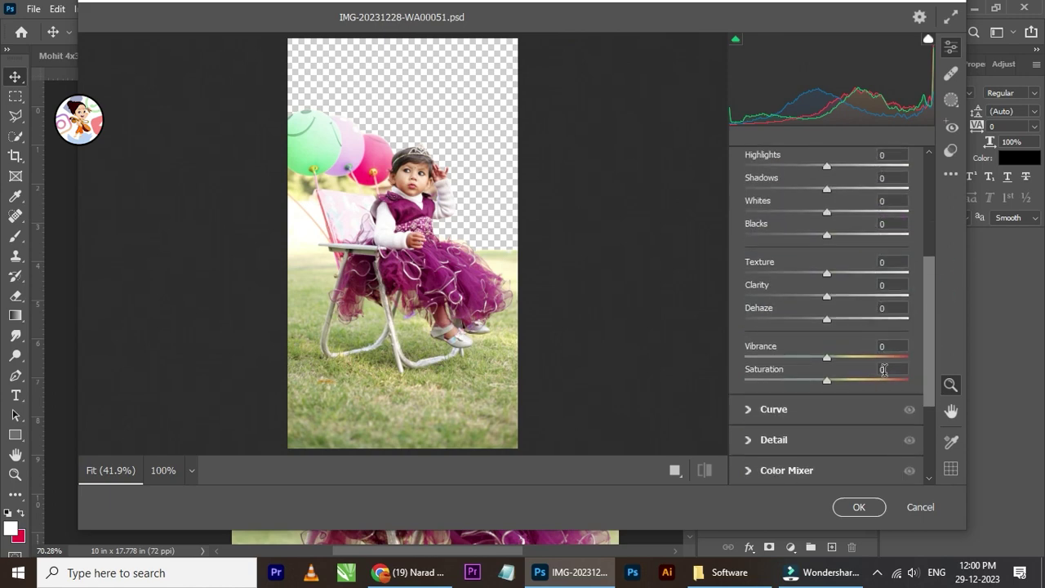
{"action": "left_click_drag", "start_coordinate": [829, 300], "coordinate": [836, 300]}
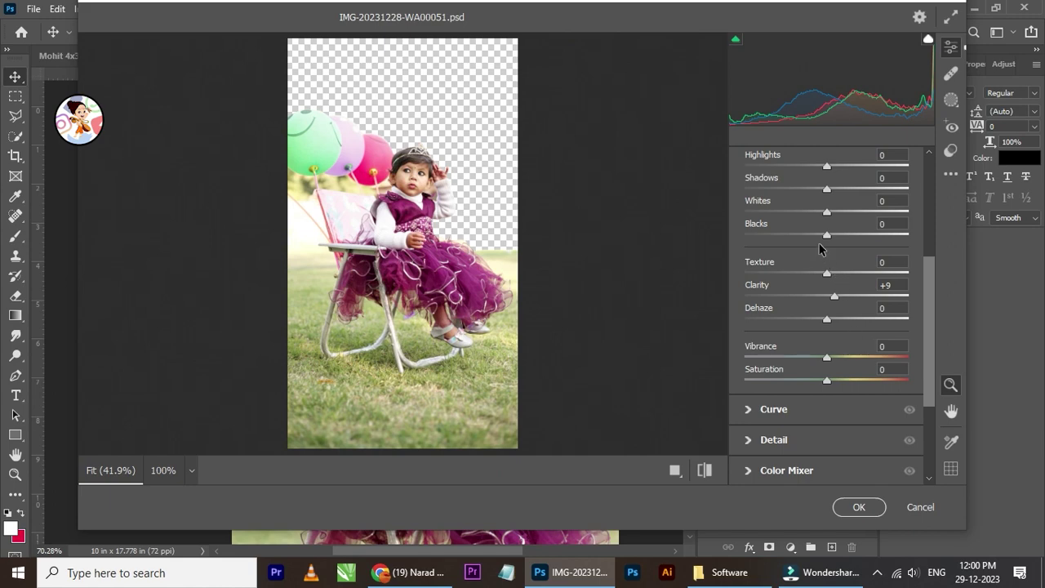
{"action": "left_click_drag", "start_coordinate": [928, 278], "coordinate": [929, 254]}
{"action": "left_click", "coordinate": [859, 506]}
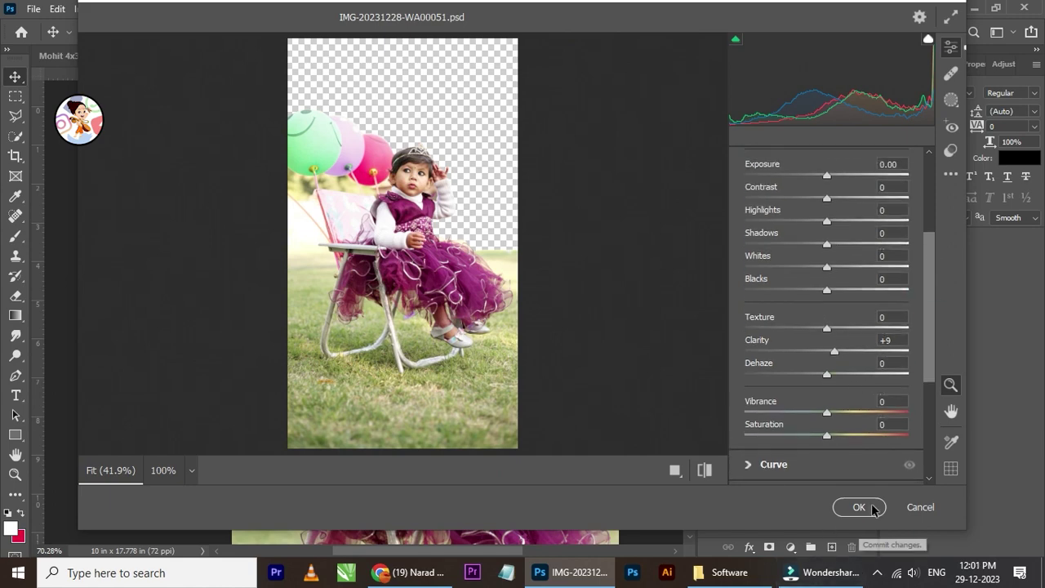
{"action": "scroll", "coordinate": [413, 258], "scroll_direction": "down", "scroll_amount": 1}
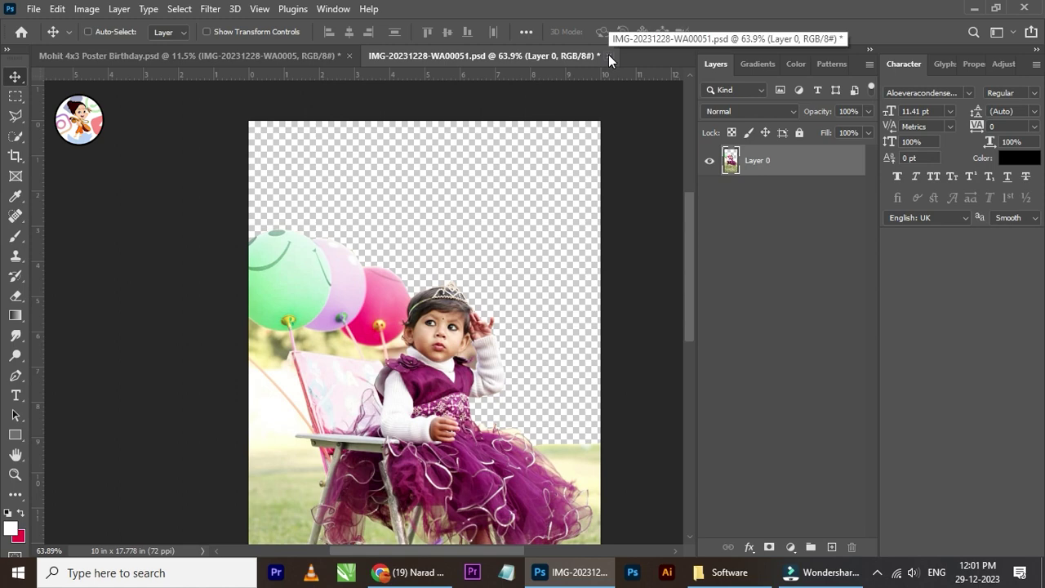
Step: Save and close the WA00051.psd girl photo, returning to the poster
{"action": "key", "text": "ctrl+s"}
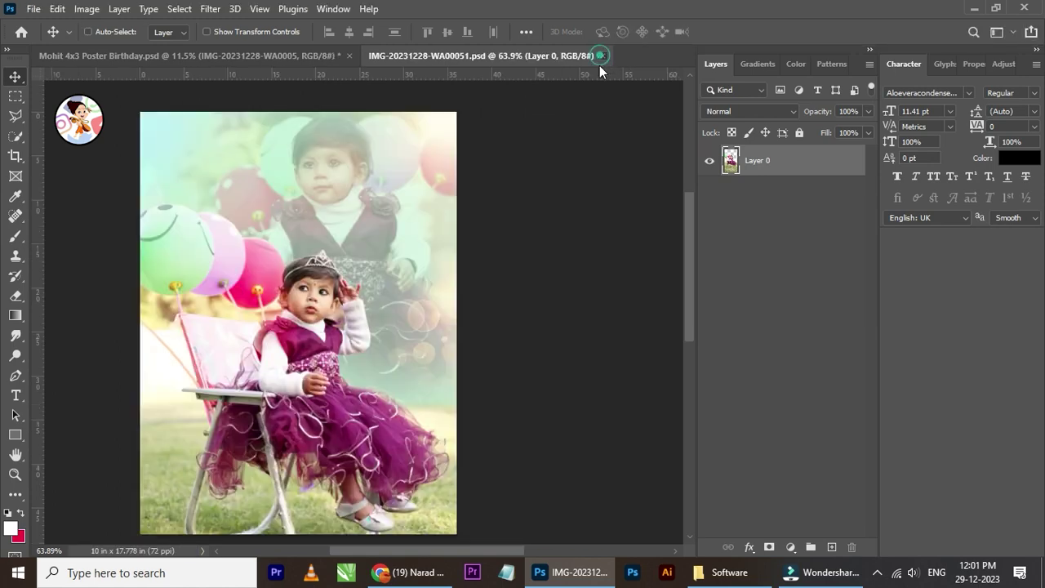
{"action": "left_click", "coordinate": [600, 56]}
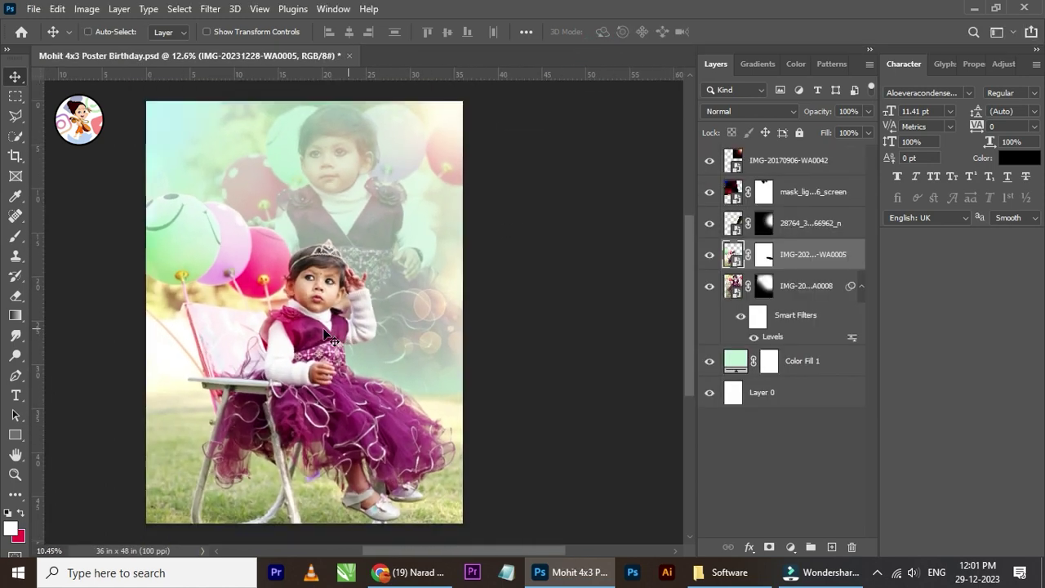
{"action": "scroll", "coordinate": [315, 296], "scroll_direction": "up", "scroll_amount": 2}
{"action": "scroll", "coordinate": [314, 296], "scroll_direction": "up", "scroll_amount": 2}
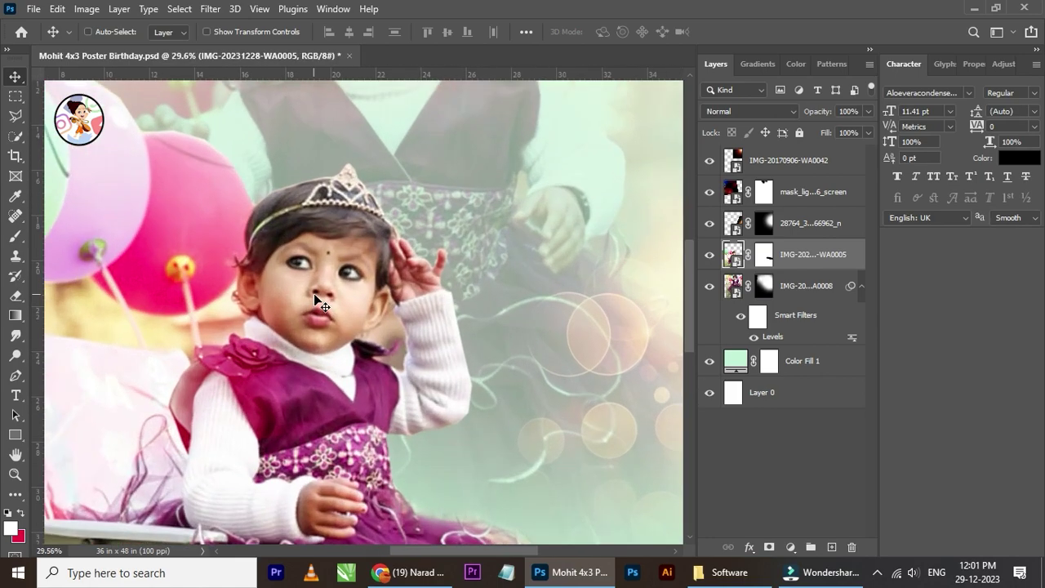
{"action": "scroll", "coordinate": [314, 296], "scroll_direction": "down", "scroll_amount": 2}
{"action": "scroll", "coordinate": [315, 296], "scroll_direction": "down", "scroll_amount": 1}
{"action": "scroll", "coordinate": [313, 293], "scroll_direction": "up", "scroll_amount": 1}
{"action": "scroll", "coordinate": [313, 258], "scroll_direction": "up", "scroll_amount": 1}
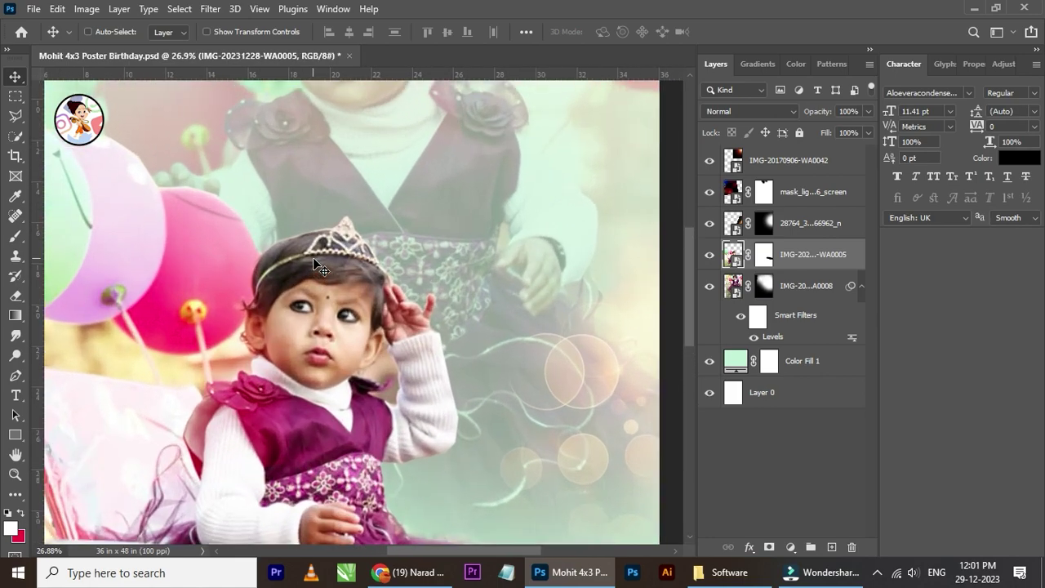
{"action": "scroll", "coordinate": [313, 258], "scroll_direction": "up", "scroll_amount": 1}
{"action": "scroll", "coordinate": [313, 257], "scroll_direction": "up", "scroll_amount": 1}
{"action": "scroll", "coordinate": [312, 263], "scroll_direction": "down", "scroll_amount": 2}
{"action": "scroll", "coordinate": [311, 272], "scroll_direction": "down", "scroll_amount": 1}
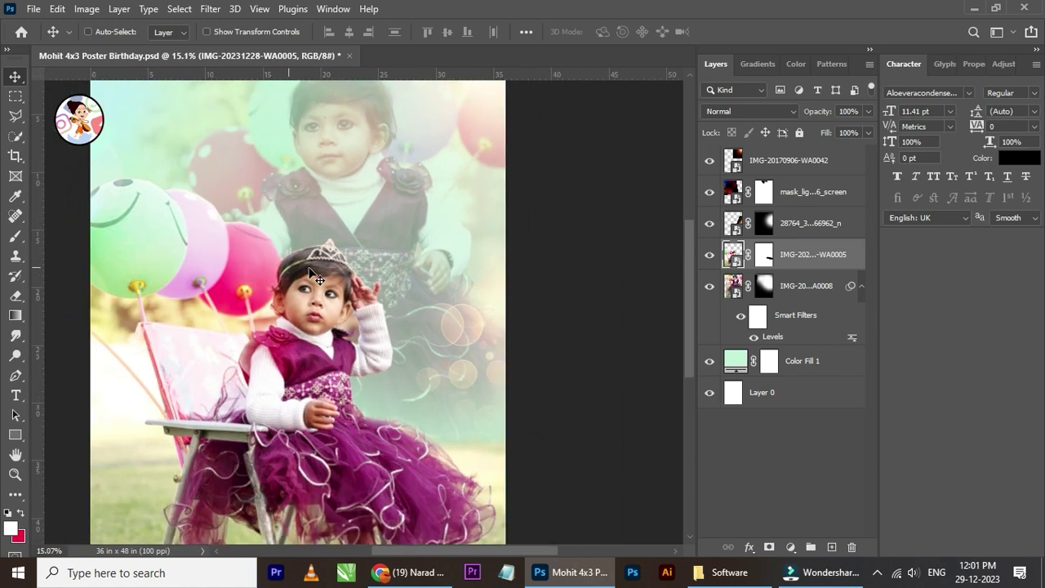
{"action": "scroll", "coordinate": [313, 278], "scroll_direction": "down", "scroll_amount": 1}
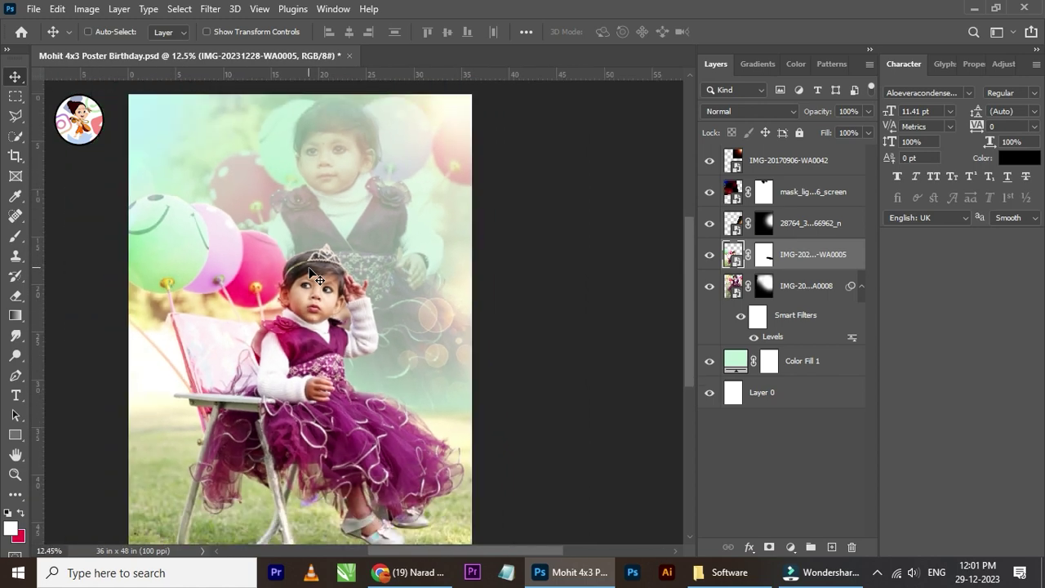
Step: Stamp all visible layers into a new Layer 1 above the WA0005 layer
{"action": "left_click", "coordinate": [785, 258]}
{"action": "key", "text": "ctrl+shift+alt+e"}
{"action": "left_click", "coordinate": [210, 8]}
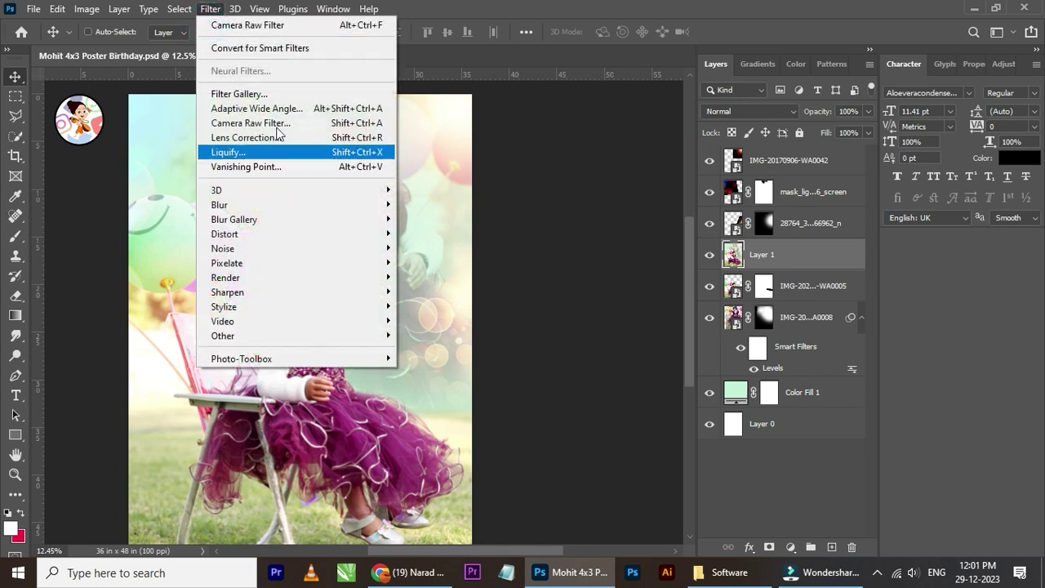
Step: In Camera Raw, set Temperature -6, Exposure +0.10 and Contrast -5
{"action": "left_click", "coordinate": [250, 122]}
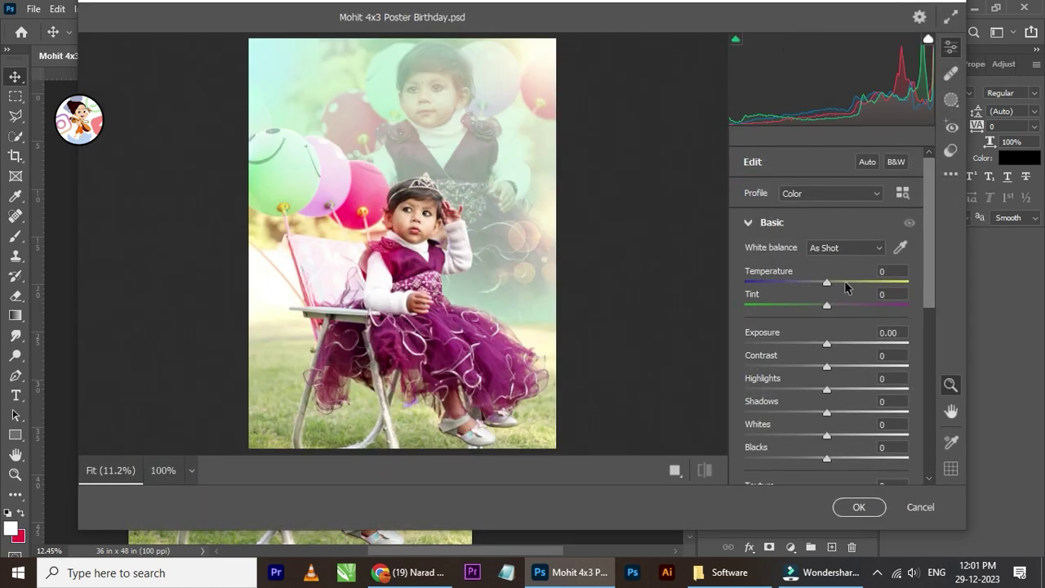
{"action": "mouse_move", "coordinate": [826, 283]}
{"action": "left_mouse_down"}
{"action": "mouse_move", "coordinate": [845, 282]}
{"action": "mouse_move", "coordinate": [823, 294]}
{"action": "left_mouse_up"}
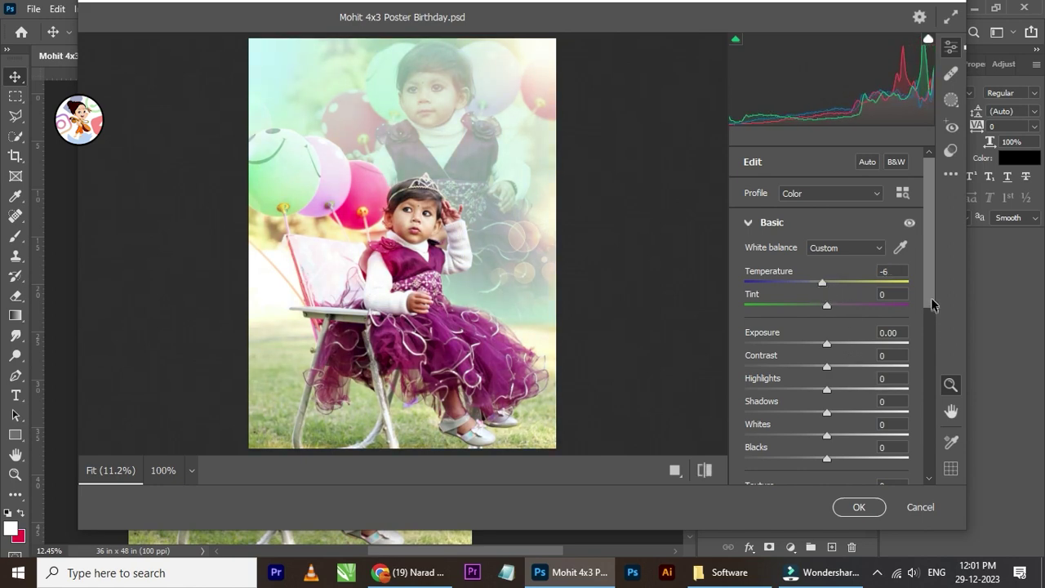
{"action": "scroll", "coordinate": [933, 305], "scroll_direction": "down", "scroll_amount": 1}
{"action": "left_click_drag", "start_coordinate": [827, 330], "coordinate": [828, 330]}
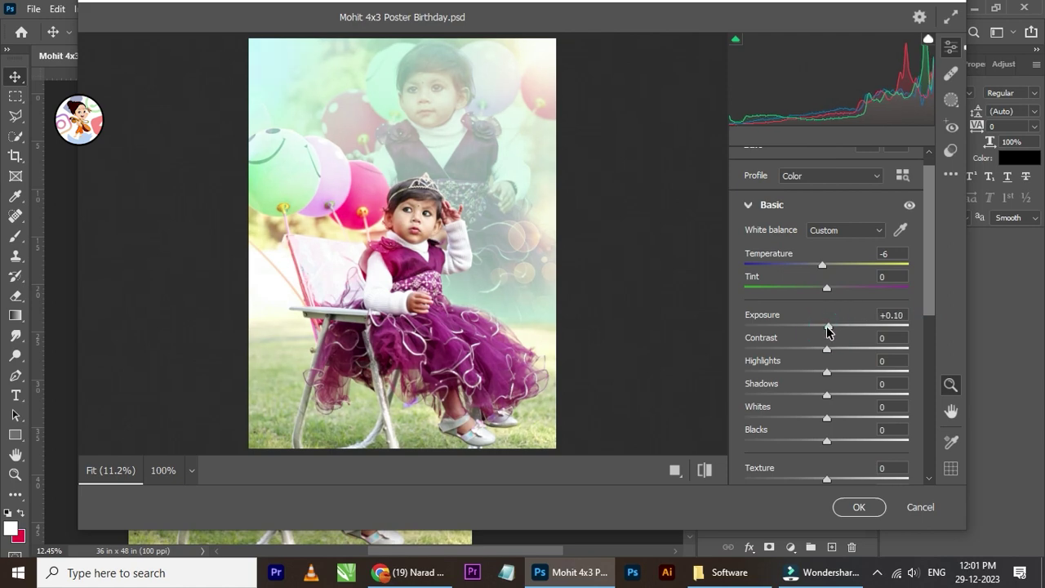
{"action": "left_click_drag", "start_coordinate": [931, 299], "coordinate": [927, 312]}
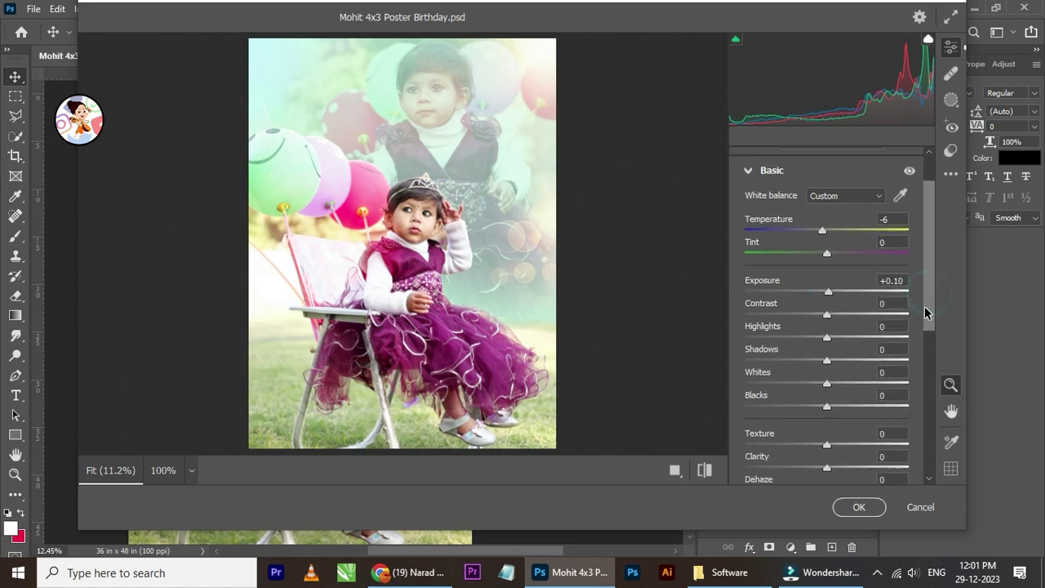
{"action": "mouse_move", "coordinate": [819, 320]}
{"action": "left_mouse_down"}
{"action": "mouse_move", "coordinate": [808, 328]}
{"action": "mouse_move", "coordinate": [825, 331]}
{"action": "left_mouse_up"}
{"action": "left_click_drag", "start_coordinate": [931, 316], "coordinate": [933, 339]}
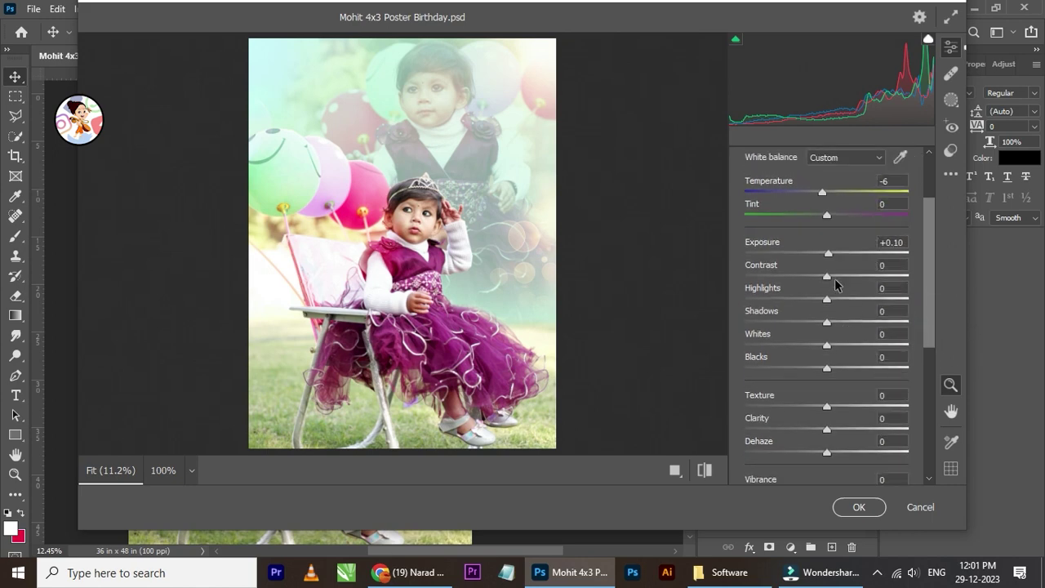
{"action": "left_click_drag", "start_coordinate": [828, 277], "coordinate": [825, 277]}
Step: Set Highlights +7, Shadows -3, Vibrance +9, then expand the Color Mixer saturation controls
{"action": "left_click_drag", "start_coordinate": [933, 303], "coordinate": [933, 318]}
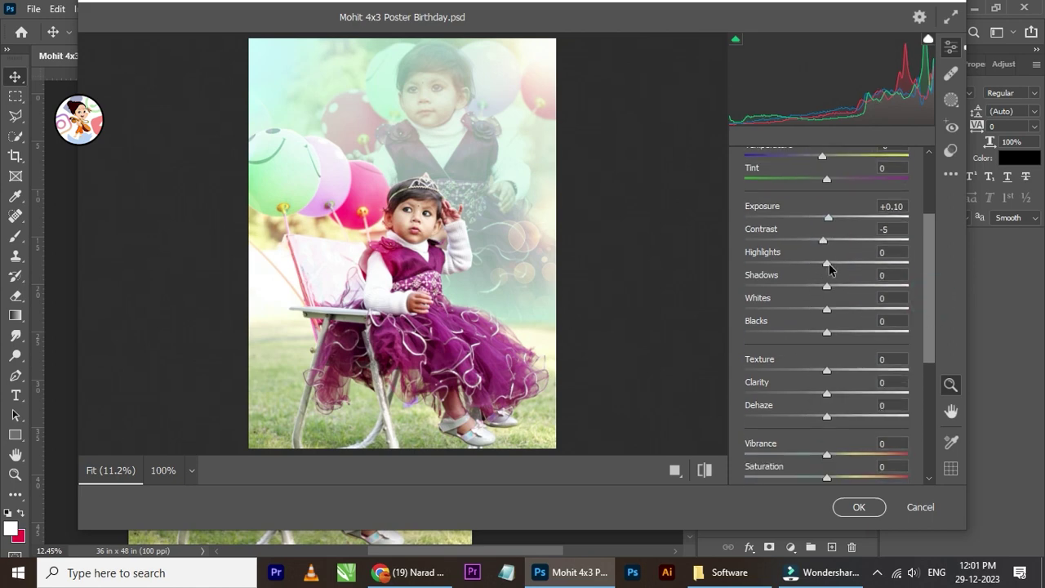
{"action": "mouse_move", "coordinate": [827, 265]}
{"action": "left_mouse_down"}
{"action": "mouse_move", "coordinate": [854, 269]}
{"action": "mouse_move", "coordinate": [835, 268]}
{"action": "mouse_move", "coordinate": [821, 291]}
{"action": "left_mouse_up"}
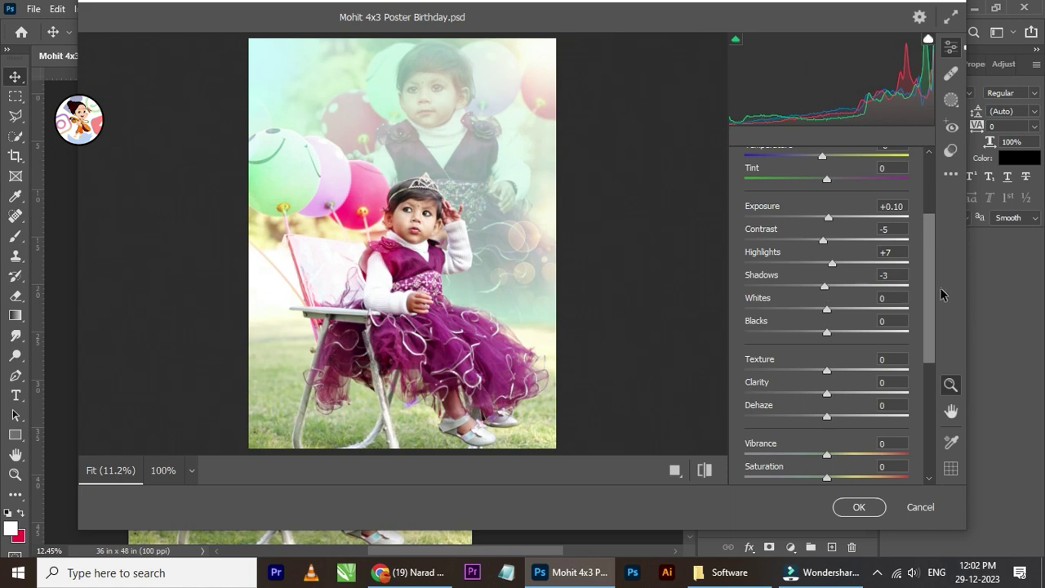
{"action": "left_click_drag", "start_coordinate": [927, 305], "coordinate": [932, 346]}
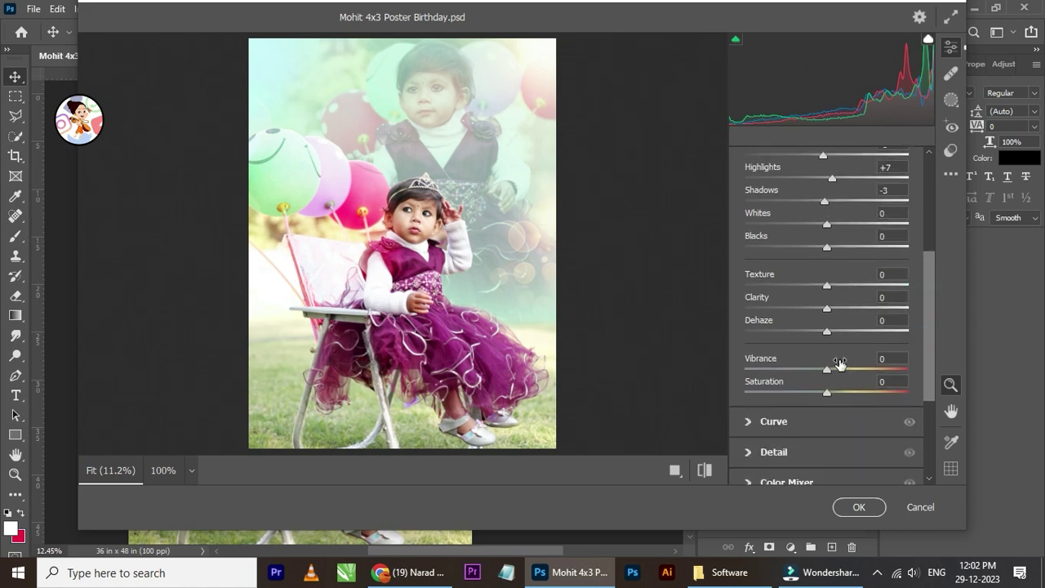
{"action": "mouse_move", "coordinate": [827, 374]}
{"action": "left_mouse_down"}
{"action": "mouse_move", "coordinate": [842, 369]}
{"action": "mouse_move", "coordinate": [835, 380]}
{"action": "mouse_move", "coordinate": [845, 380]}
{"action": "mouse_move", "coordinate": [834, 380]}
{"action": "left_mouse_up"}
{"action": "scroll", "coordinate": [938, 389], "scroll_direction": "down", "scroll_amount": 4}
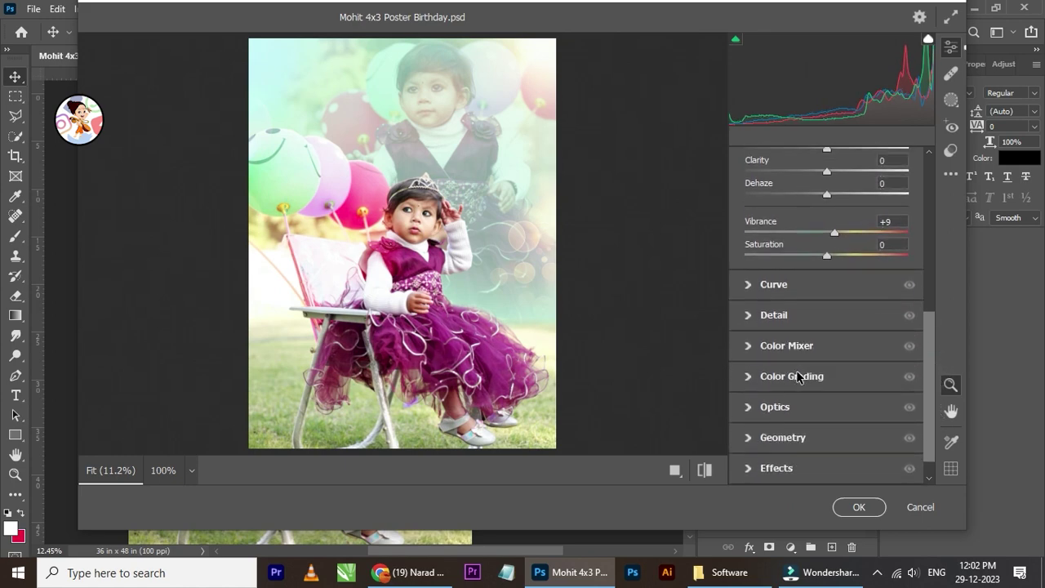
{"action": "left_click", "coordinate": [798, 347]}
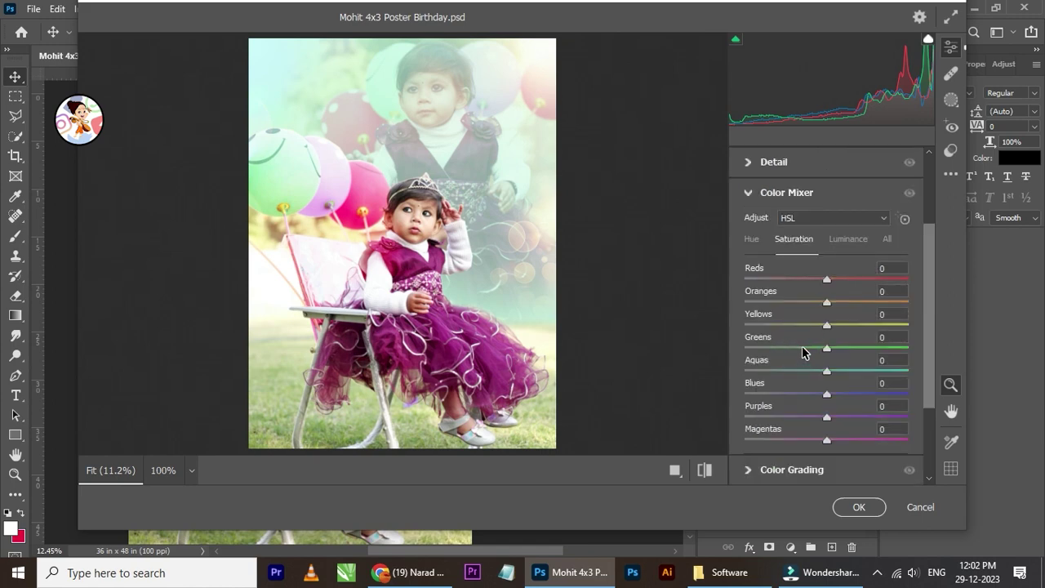
{"action": "scroll", "coordinate": [932, 273], "scroll_direction": "up", "scroll_amount": 1}
{"action": "scroll", "coordinate": [934, 272], "scroll_direction": "down", "scroll_amount": 1}
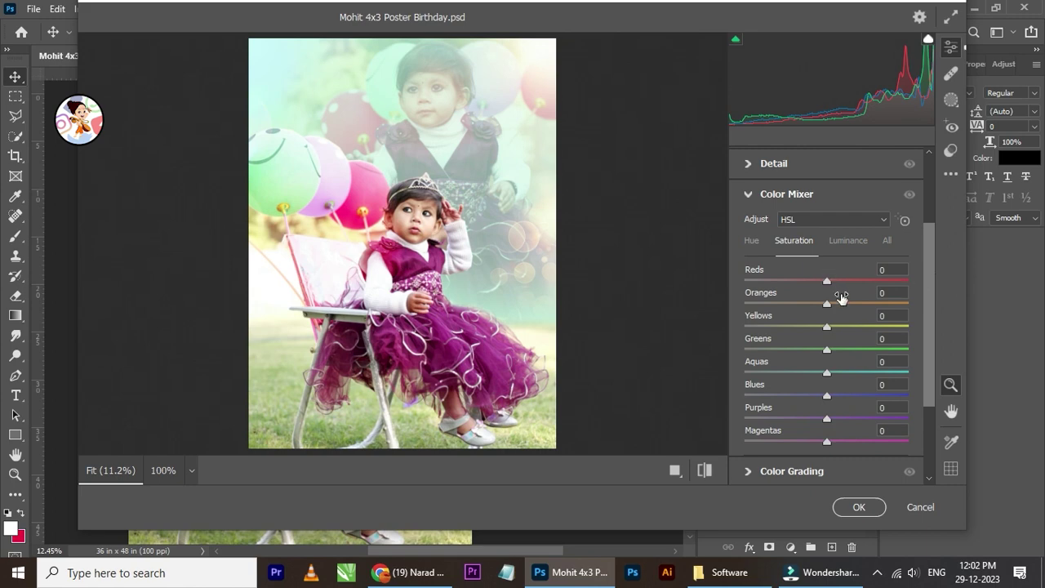
Step: Set Reds saturation to +7 and Oranges saturation to -20 in the Color Mixer
{"action": "left_click_drag", "start_coordinate": [827, 284], "coordinate": [832, 290]}
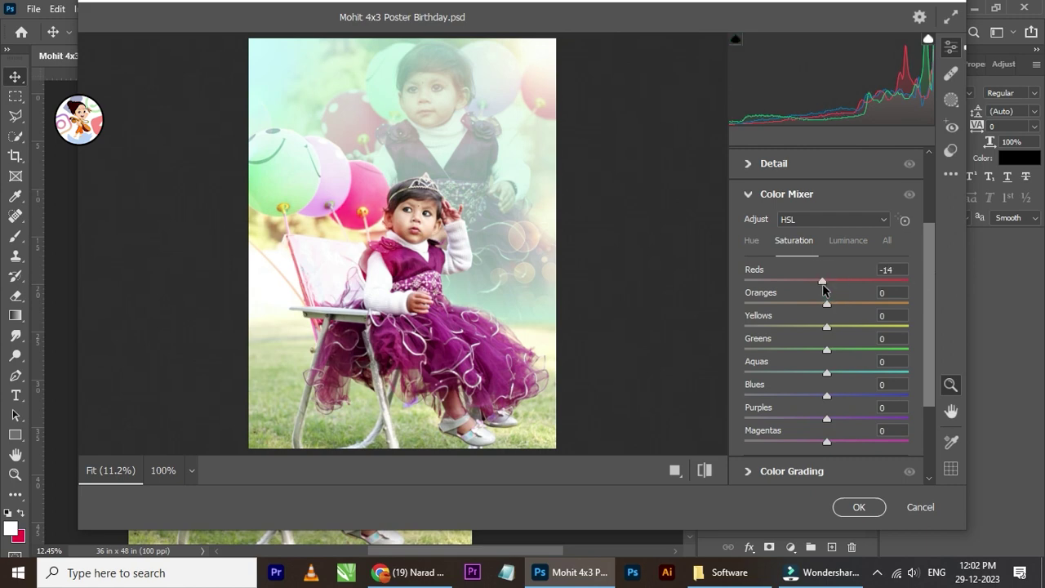
{"action": "left_click_drag", "start_coordinate": [828, 305], "coordinate": [825, 315]}
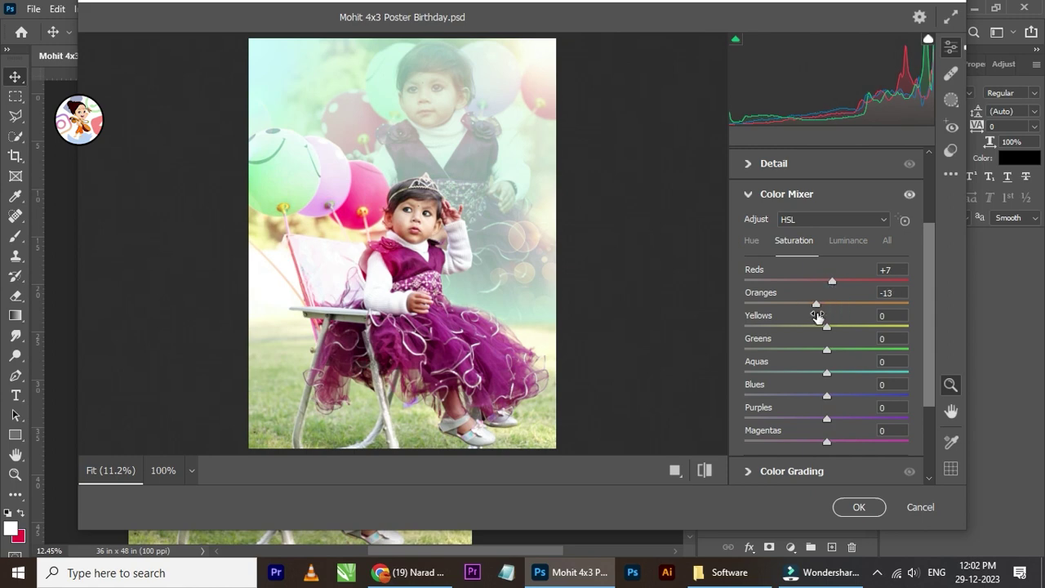
{"action": "key", "text": "ctrl+plus"}
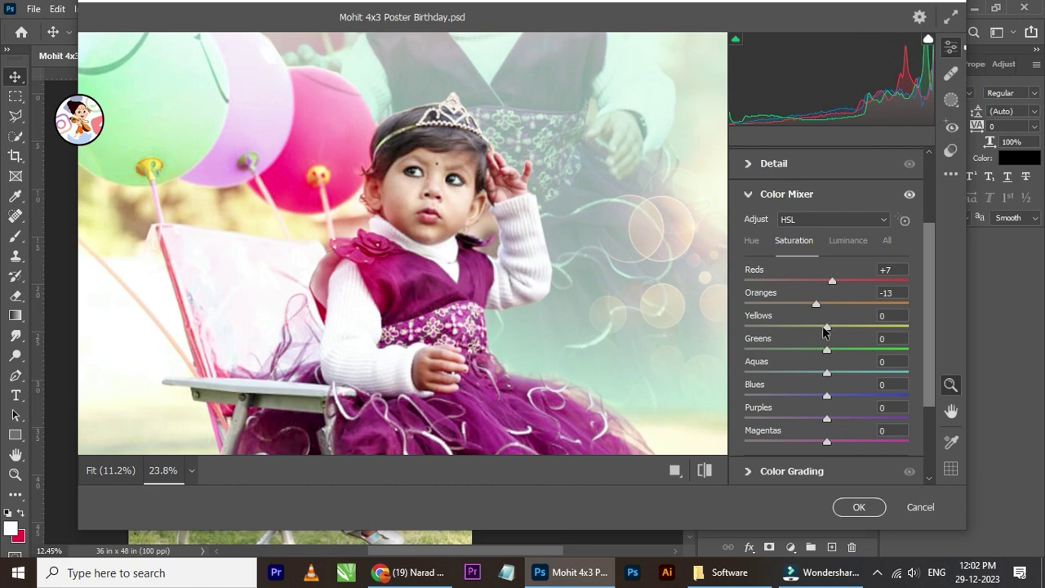
{"action": "left_click_drag", "start_coordinate": [816, 304], "coordinate": [810, 305]}
Step: Brighten Oranges luminance to +12 and shift the Oranges hue to +9
{"action": "left_click", "coordinate": [848, 240]}
{"action": "left_click_drag", "start_coordinate": [826, 306], "coordinate": [835, 306]}
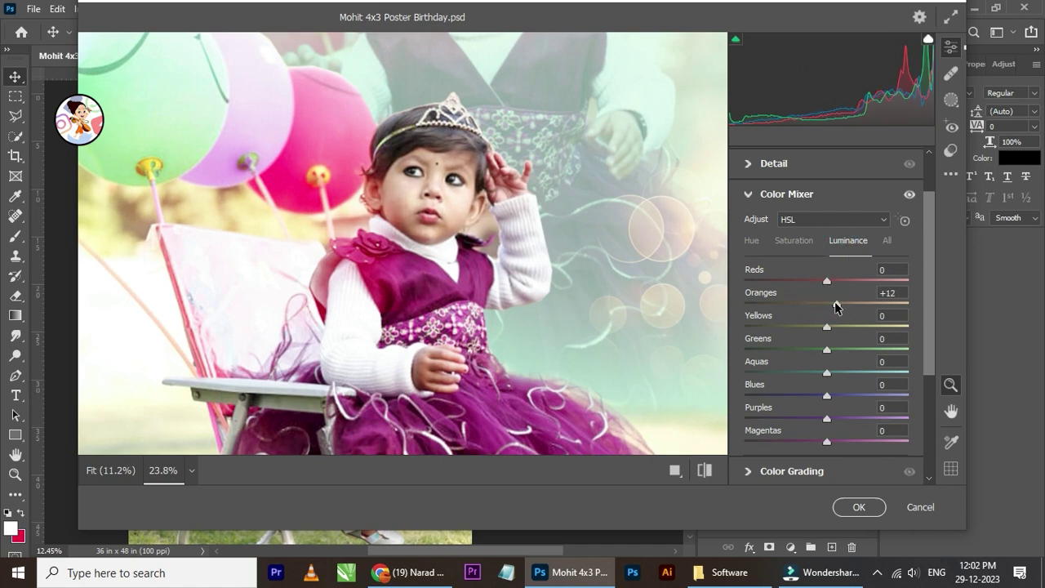
{"action": "left_click", "coordinate": [753, 241]}
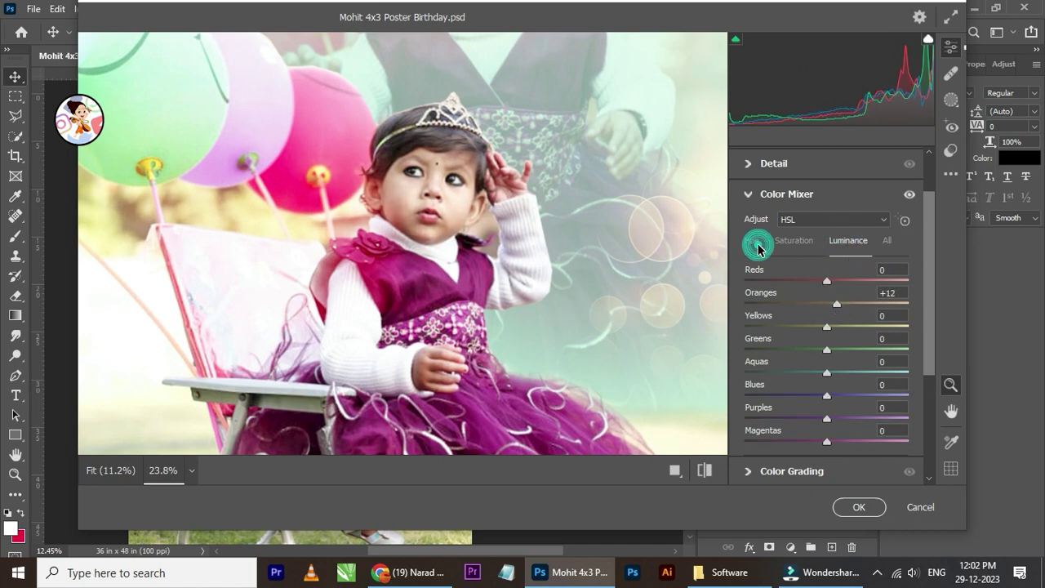
{"action": "mouse_move", "coordinate": [827, 303]}
{"action": "left_mouse_down"}
{"action": "mouse_move", "coordinate": [845, 310]}
{"action": "mouse_move", "coordinate": [834, 319]}
{"action": "left_mouse_up"}
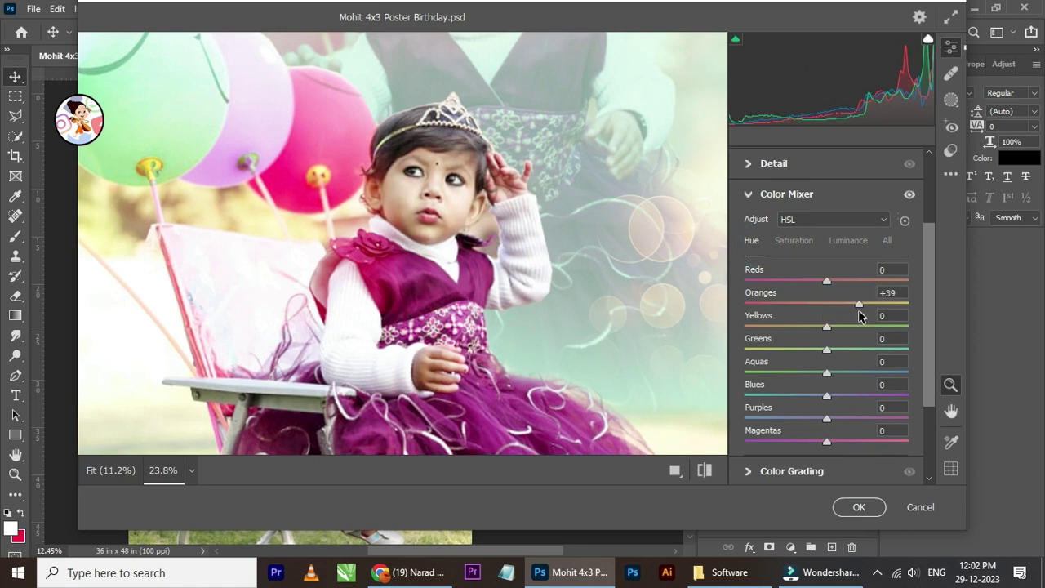
{"action": "left_click", "coordinate": [502, 287], "text": "alt"}
{"action": "left_click", "coordinate": [503, 288], "text": "alt"}
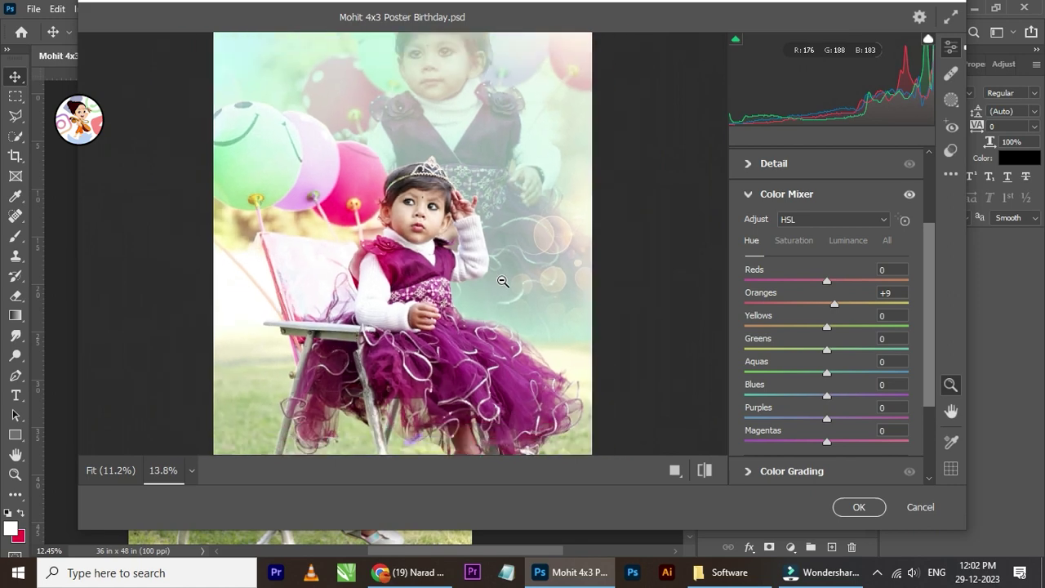
Step: Set saturation for Greens +16, Yellows -18, Aquas +10 and Magentas +9
{"action": "left_click", "coordinate": [796, 241]}
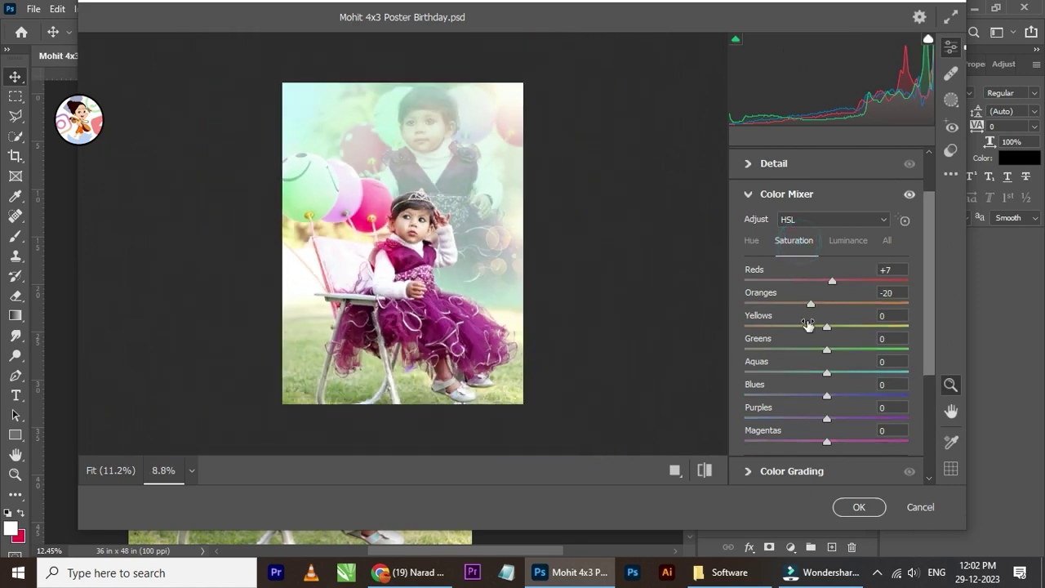
{"action": "left_click_drag", "start_coordinate": [826, 351], "coordinate": [839, 356]}
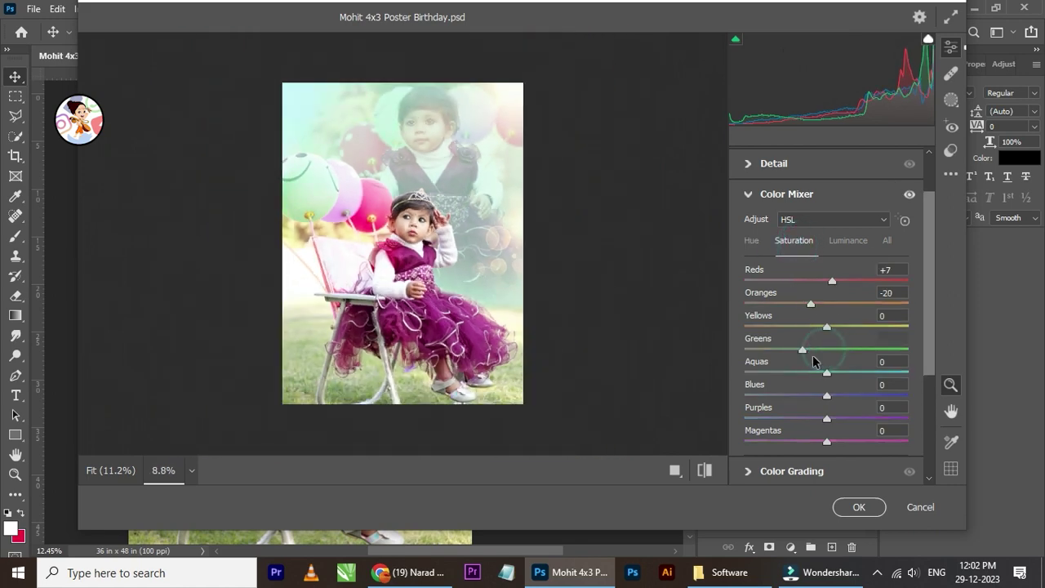
{"action": "mouse_move", "coordinate": [828, 327]}
{"action": "left_mouse_down"}
{"action": "mouse_move", "coordinate": [815, 327]}
{"action": "mouse_move", "coordinate": [835, 335]}
{"action": "mouse_move", "coordinate": [807, 346]}
{"action": "left_mouse_up"}
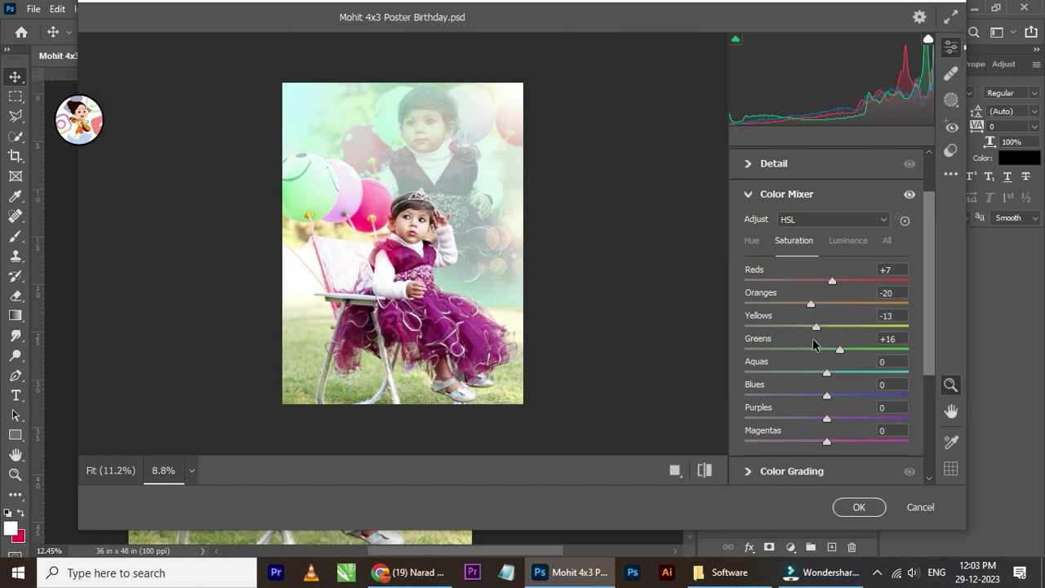
{"action": "left_click_drag", "start_coordinate": [808, 346], "coordinate": [811, 347]}
{"action": "mouse_move", "coordinate": [828, 376]}
{"action": "left_mouse_down"}
{"action": "mouse_move", "coordinate": [797, 372]}
{"action": "mouse_move", "coordinate": [839, 371]}
{"action": "mouse_move", "coordinate": [826, 374]}
{"action": "mouse_move", "coordinate": [821, 397]}
{"action": "mouse_move", "coordinate": [834, 400]}
{"action": "left_mouse_up"}
{"action": "left_click_drag", "start_coordinate": [825, 444], "coordinate": [837, 421]}
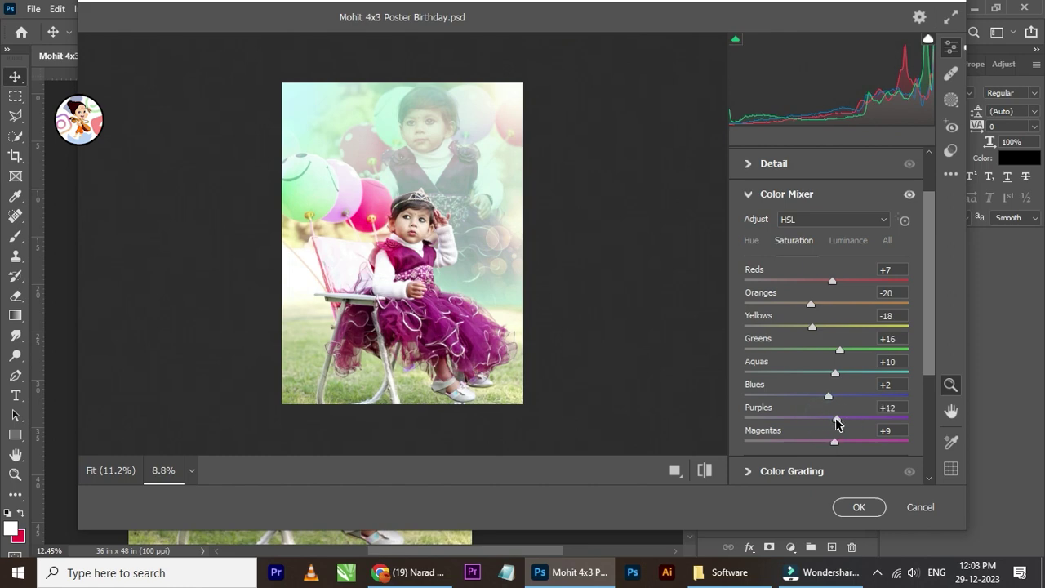
Step: Set luminance to Aquas -17, Purples +14 and Magentas +21
{"action": "left_click", "coordinate": [848, 240]}
{"action": "left_click_drag", "start_coordinate": [827, 373], "coordinate": [809, 379]}
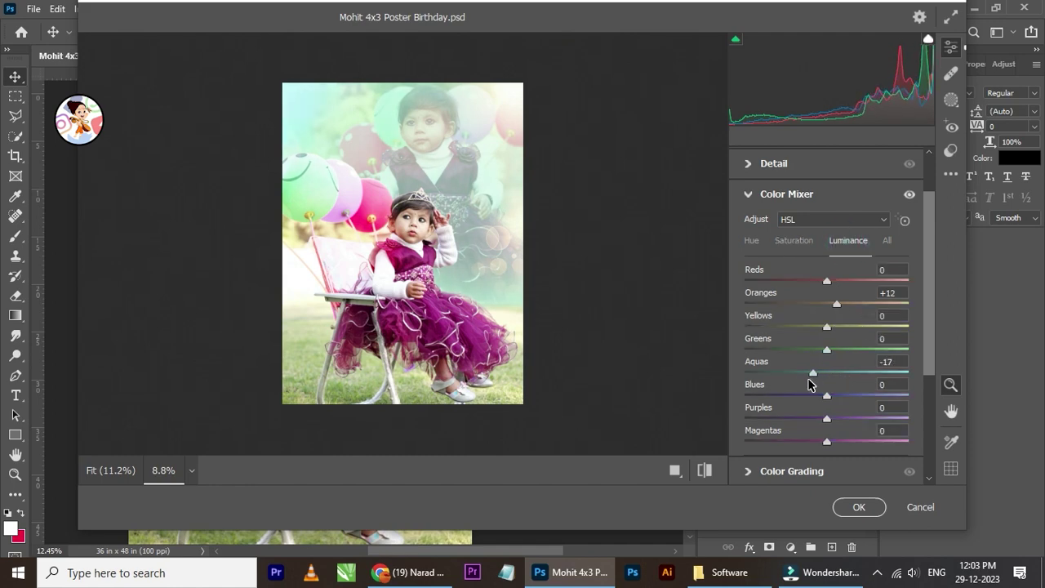
{"action": "left_click_drag", "start_coordinate": [828, 396], "coordinate": [819, 403]}
{"action": "type", "text": "0"}
{"action": "mouse_move", "coordinate": [827, 420]}
{"action": "left_mouse_down"}
{"action": "mouse_move", "coordinate": [847, 419]}
{"action": "mouse_move", "coordinate": [837, 420]}
{"action": "mouse_move", "coordinate": [835, 443]}
{"action": "mouse_move", "coordinate": [855, 439]}
{"action": "mouse_move", "coordinate": [845, 442]}
{"action": "left_mouse_up"}
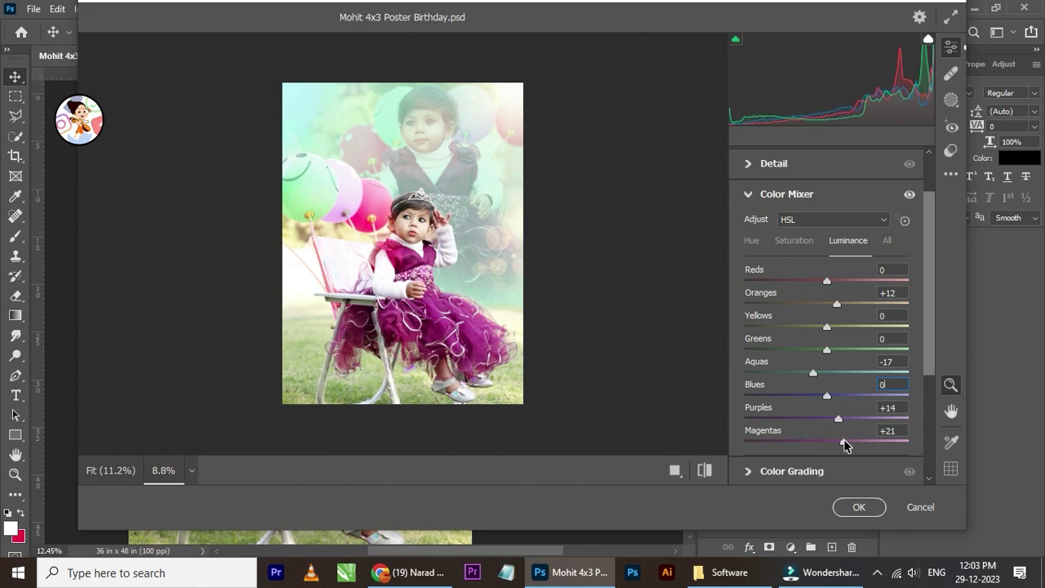
Step: Shift hues to Greens +18, Aquas +7, Blues +14, Purples +9 and Magentas +10
{"action": "left_click", "coordinate": [753, 242]}
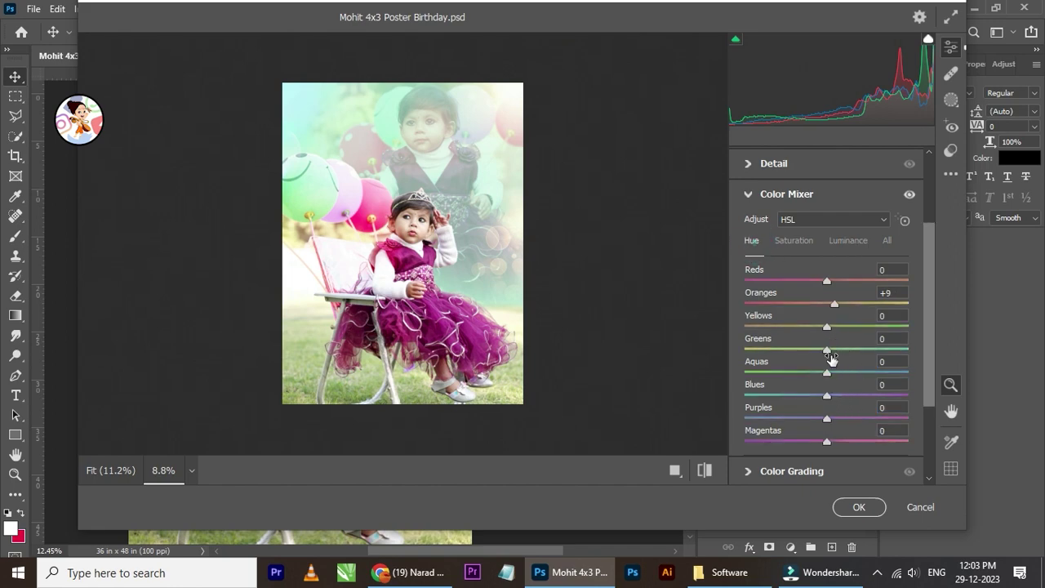
{"action": "mouse_move", "coordinate": [827, 351]}
{"action": "left_mouse_down"}
{"action": "mouse_move", "coordinate": [842, 353]}
{"action": "mouse_move", "coordinate": [834, 373]}
{"action": "left_mouse_up"}
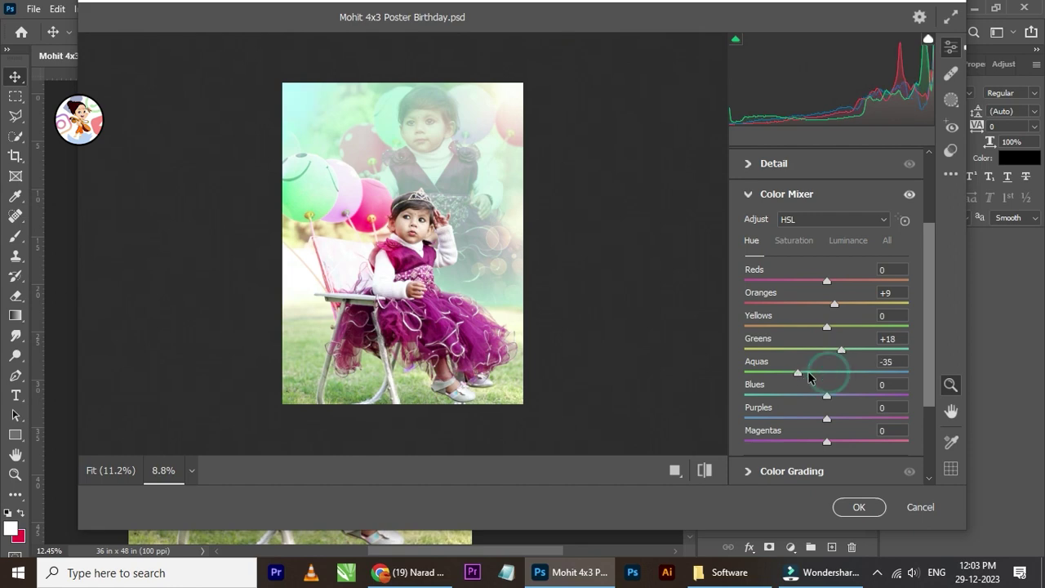
{"action": "mouse_move", "coordinate": [827, 418]}
{"action": "left_mouse_down"}
{"action": "mouse_move", "coordinate": [850, 420]}
{"action": "mouse_move", "coordinate": [834, 419]}
{"action": "left_mouse_up"}
{"action": "mouse_move", "coordinate": [826, 396]}
{"action": "left_mouse_down"}
{"action": "mouse_move", "coordinate": [845, 409]}
{"action": "mouse_move", "coordinate": [810, 441]}
{"action": "left_mouse_up"}
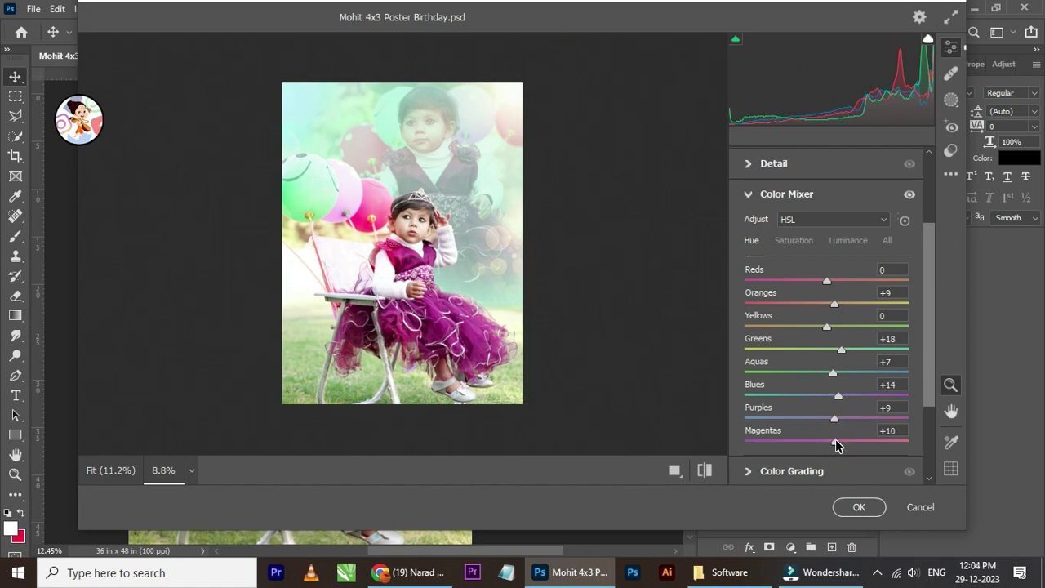
{"action": "left_click_drag", "start_coordinate": [928, 305], "coordinate": [937, 408]}
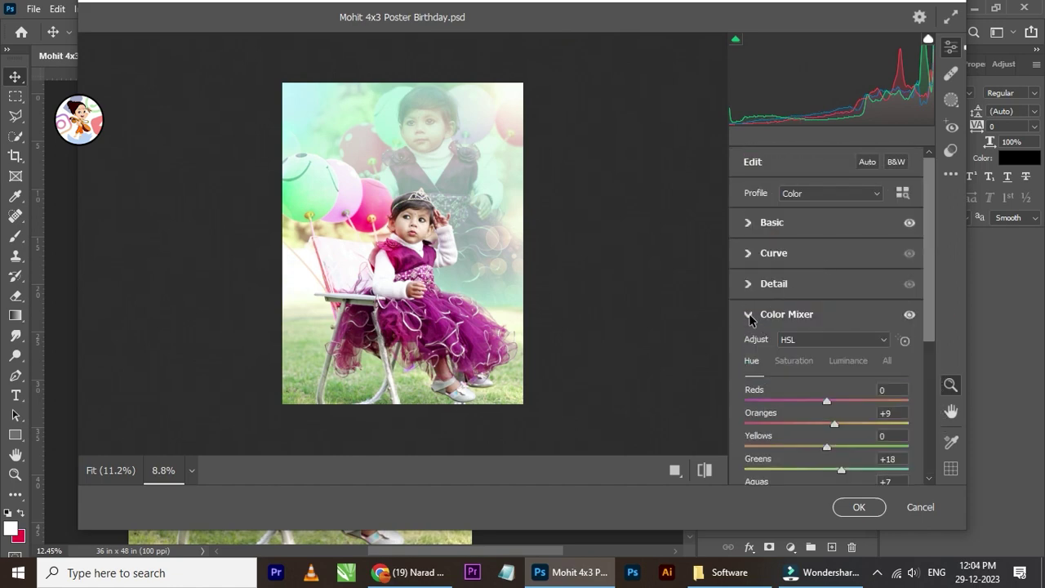
Step: Preview film grain in Effects, then leave Grain at 0 with all sections collapsed
{"action": "left_click", "coordinate": [749, 316]}
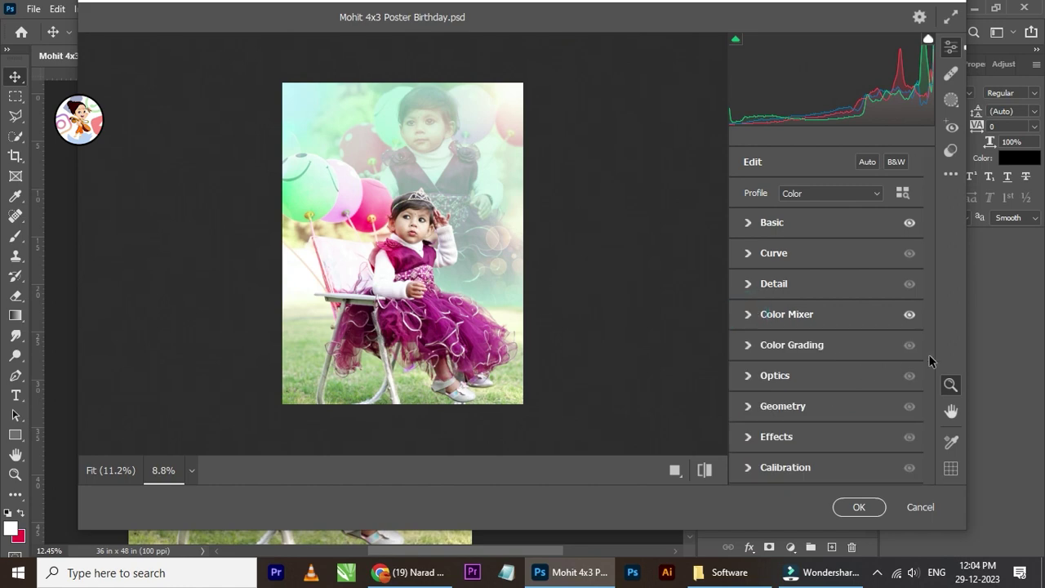
{"action": "left_click", "coordinate": [776, 437]}
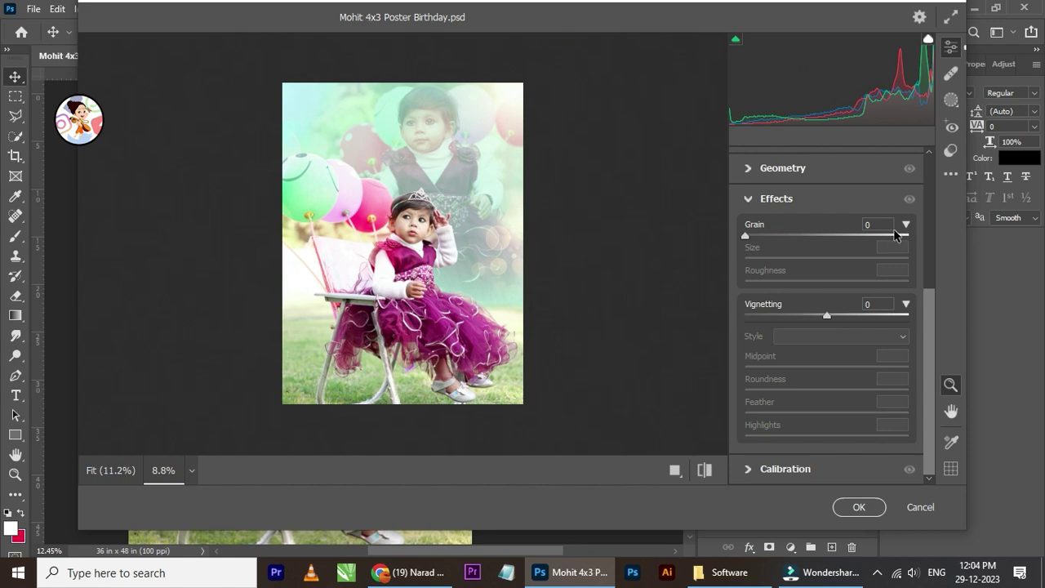
{"action": "left_click_drag", "start_coordinate": [748, 237], "coordinate": [772, 245]}
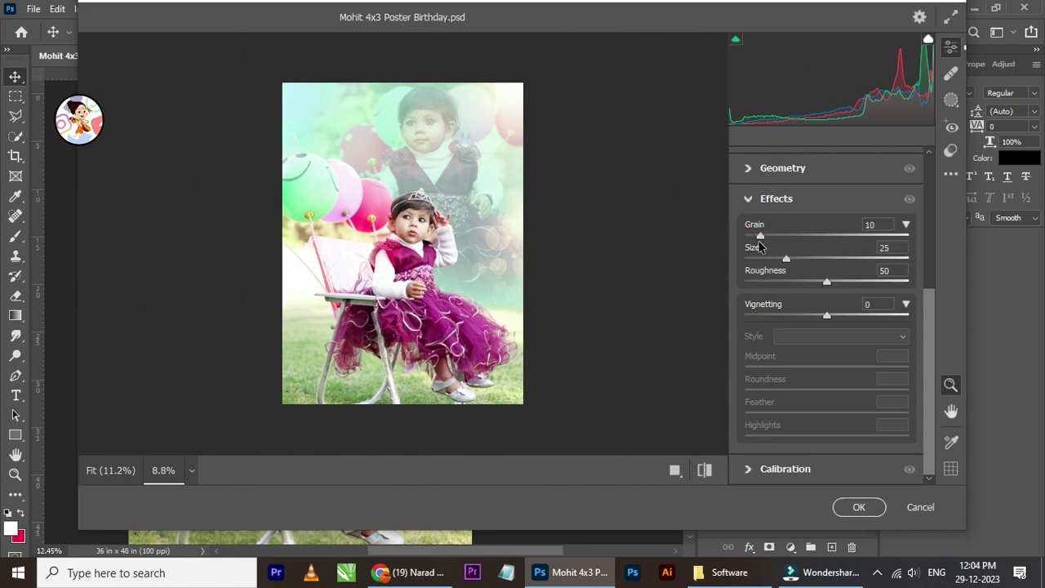
{"action": "scroll", "coordinate": [691, 245], "scroll_direction": "up", "scroll_amount": 5}
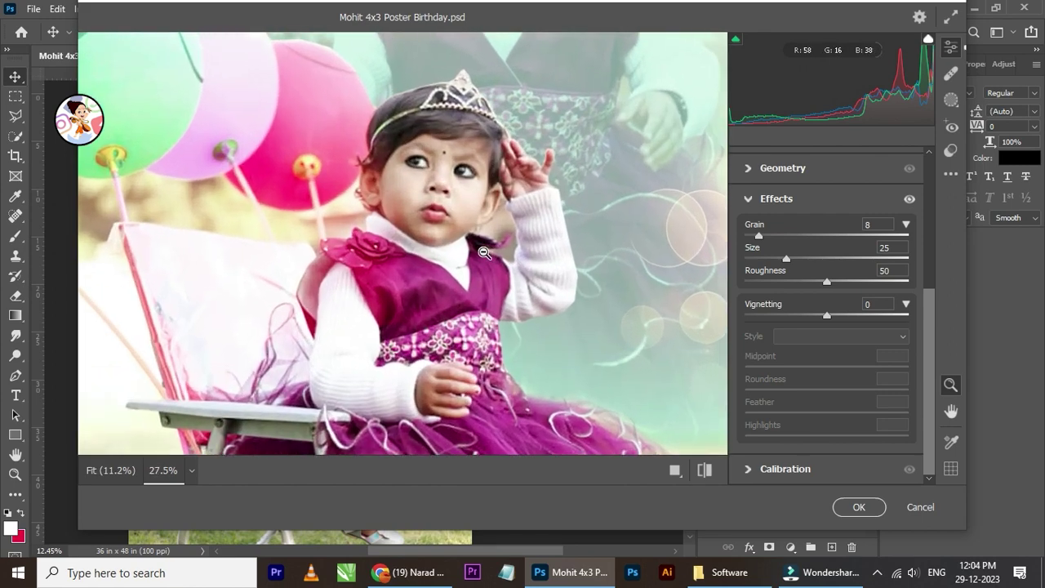
{"action": "mouse_move", "coordinate": [758, 239]}
{"action": "left_mouse_down"}
{"action": "mouse_move", "coordinate": [798, 256]}
{"action": "mouse_move", "coordinate": [705, 233]}
{"action": "left_mouse_up"}
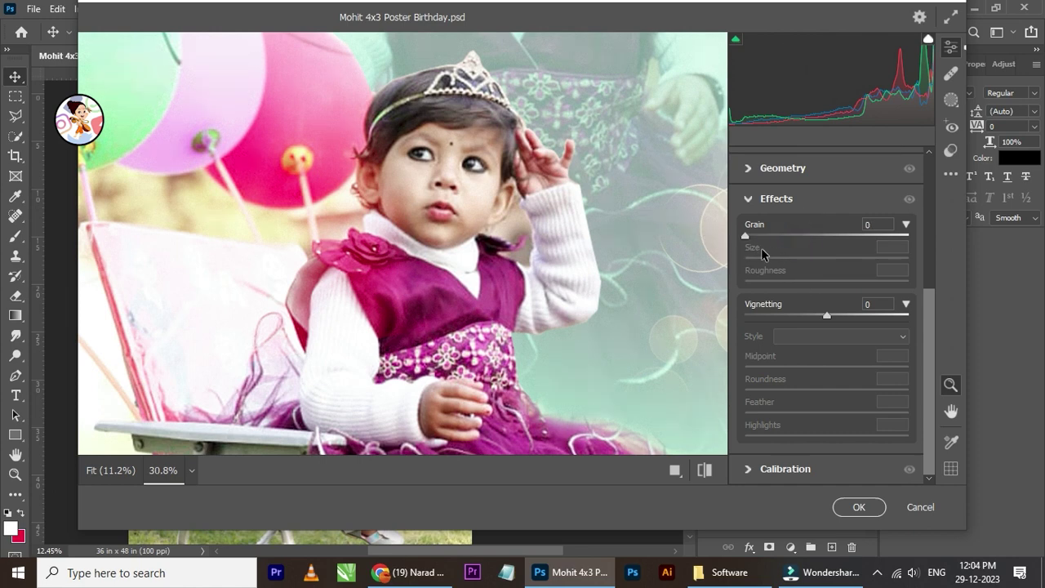
{"action": "left_click", "coordinate": [764, 198]}
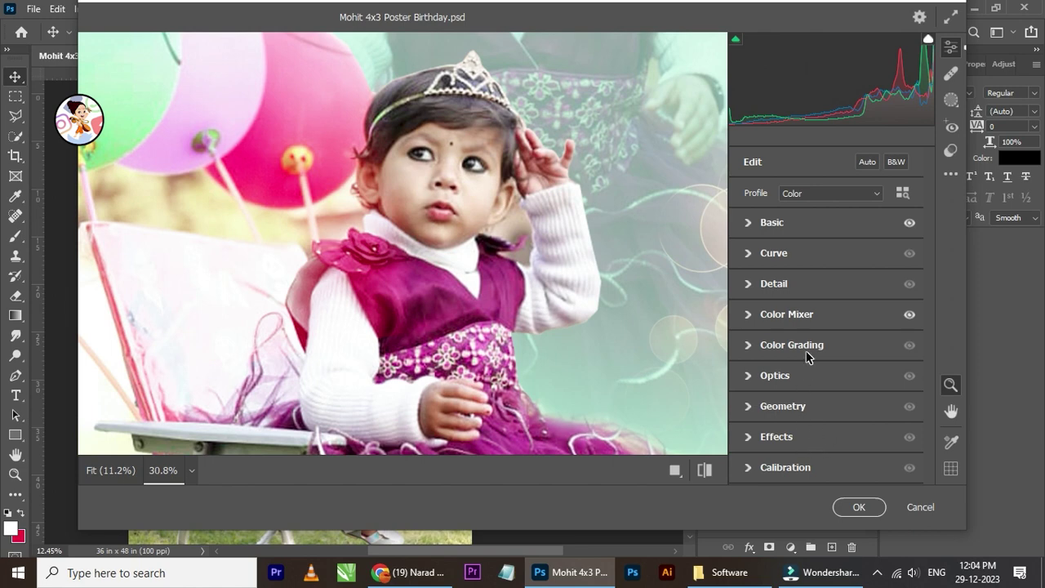
Step: Add initial sharpening with radius 1.2, detail 43 and masking 24
{"action": "left_click", "coordinate": [771, 286]}
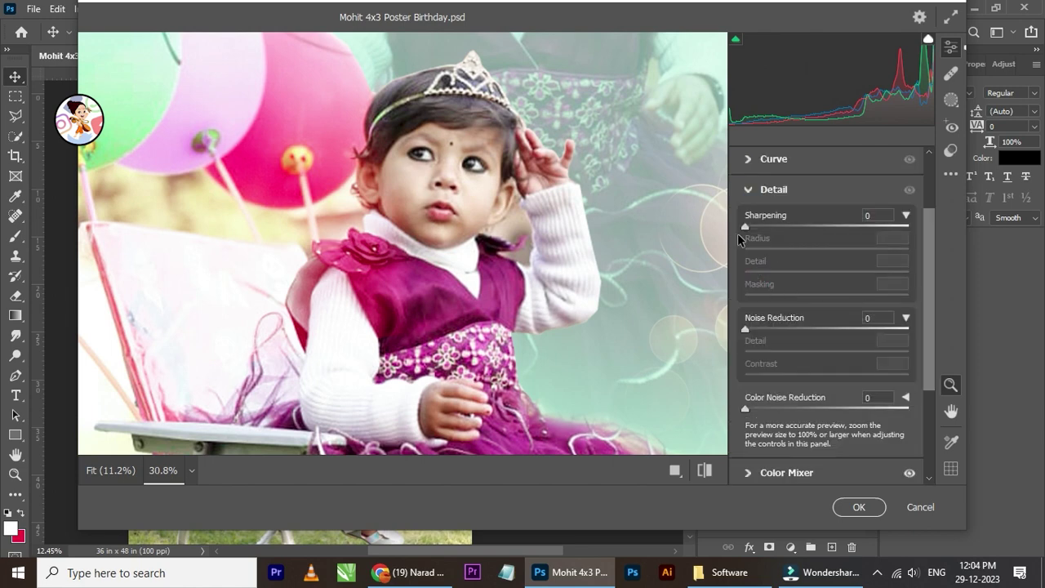
{"action": "left_click_drag", "start_coordinate": [746, 226], "coordinate": [760, 227]}
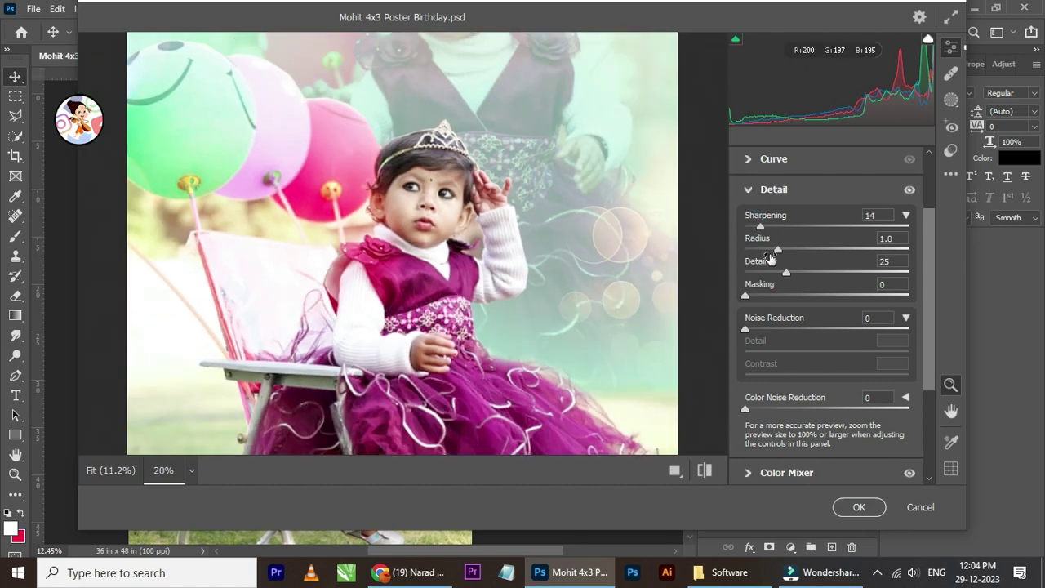
{"action": "left_click_drag", "start_coordinate": [778, 250], "coordinate": [794, 254]}
{"action": "left_click_drag", "start_coordinate": [783, 272], "coordinate": [814, 273]}
{"action": "scroll", "coordinate": [479, 292], "scroll_direction": "down", "scroll_amount": 1}
{"action": "scroll", "coordinate": [417, 245], "scroll_direction": "down", "scroll_amount": 1}
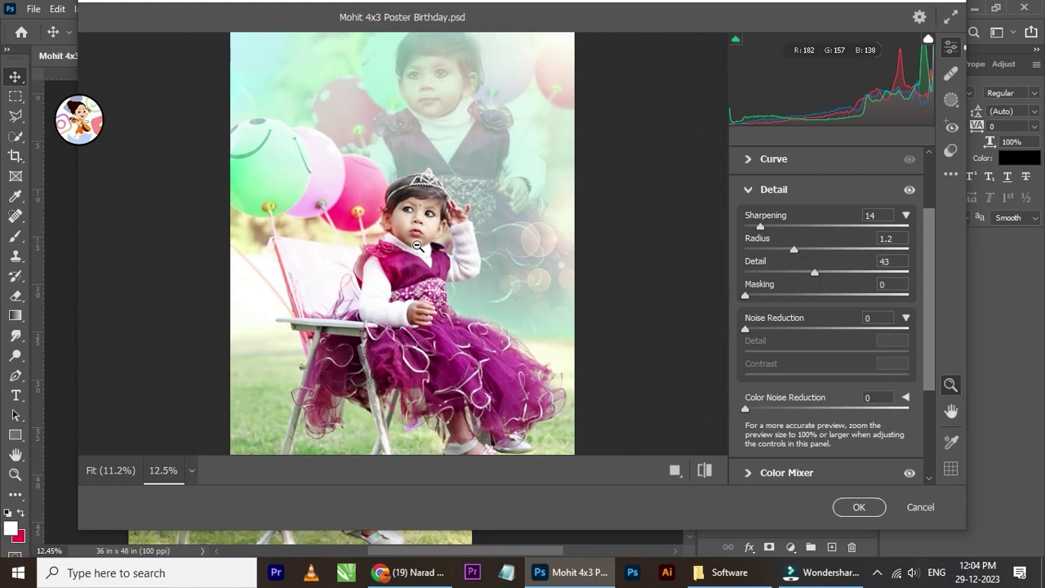
{"action": "scroll", "coordinate": [417, 239], "scroll_direction": "up", "scroll_amount": 2}
{"action": "scroll", "coordinate": [417, 239], "scroll_direction": "up", "scroll_amount": 2}
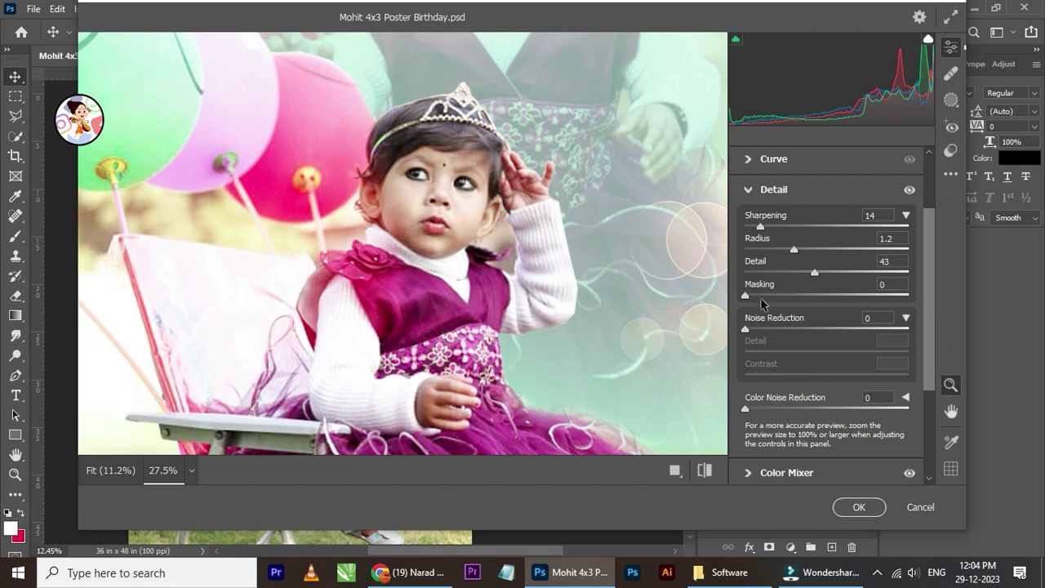
{"action": "left_click_drag", "start_coordinate": [770, 295], "coordinate": [785, 295]}
Step: Apply noise reduction 24 with detail 52 and contrast 15
{"action": "mouse_move", "coordinate": [745, 330]}
{"action": "left_mouse_down"}
{"action": "mouse_move", "coordinate": [798, 333]}
{"action": "mouse_move", "coordinate": [777, 330]}
{"action": "left_mouse_up"}
{"action": "scroll", "coordinate": [462, 244], "scroll_direction": "down", "scroll_amount": 3}
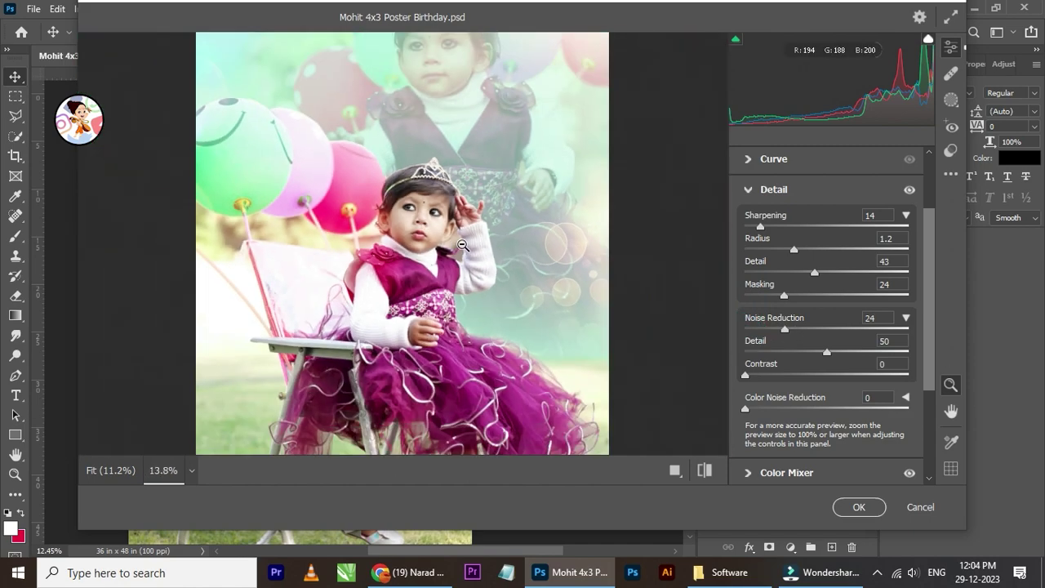
{"action": "scroll", "coordinate": [462, 245], "scroll_direction": "down", "scroll_amount": 1}
{"action": "scroll", "coordinate": [452, 256], "scroll_direction": "up", "scroll_amount": 2}
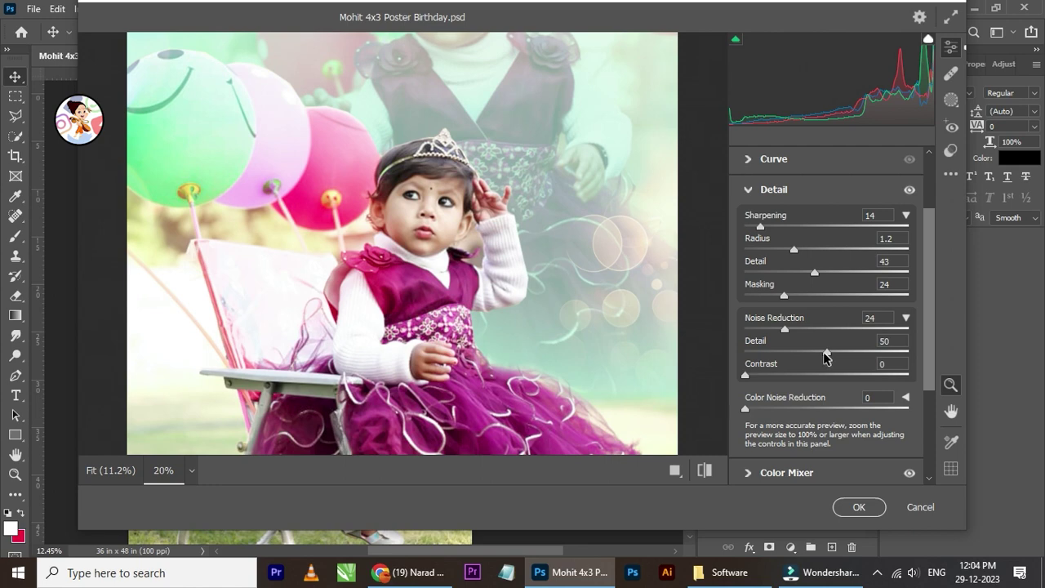
{"action": "left_click_drag", "start_coordinate": [815, 351], "coordinate": [828, 353]}
{"action": "left_click_drag", "start_coordinate": [811, 353], "coordinate": [831, 352]}
{"action": "left_click", "coordinate": [748, 376]}
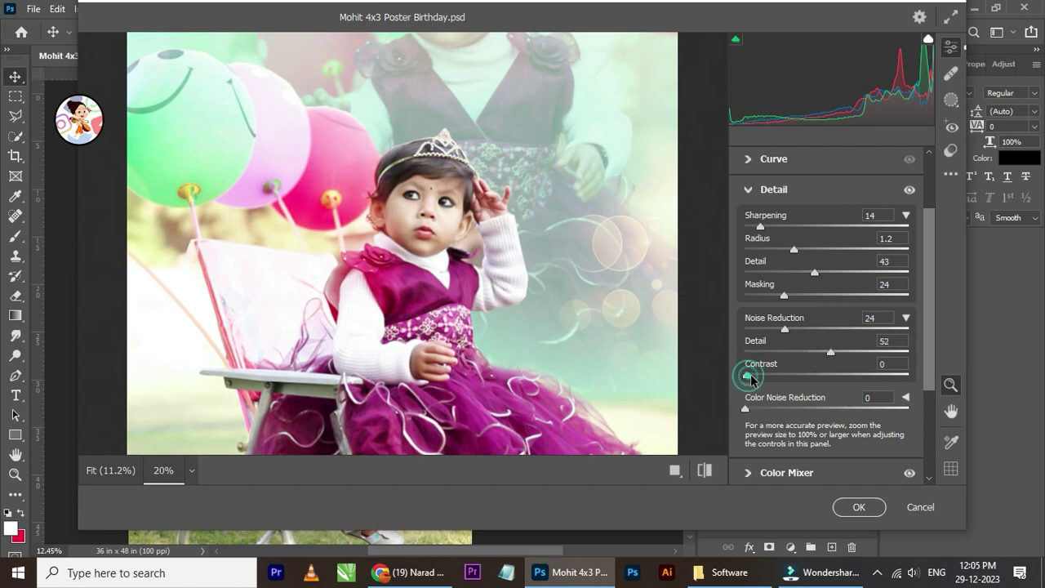
{"action": "left_click_drag", "start_coordinate": [750, 378], "coordinate": [770, 376]}
{"action": "left_click_drag", "start_coordinate": [929, 351], "coordinate": [931, 304]}
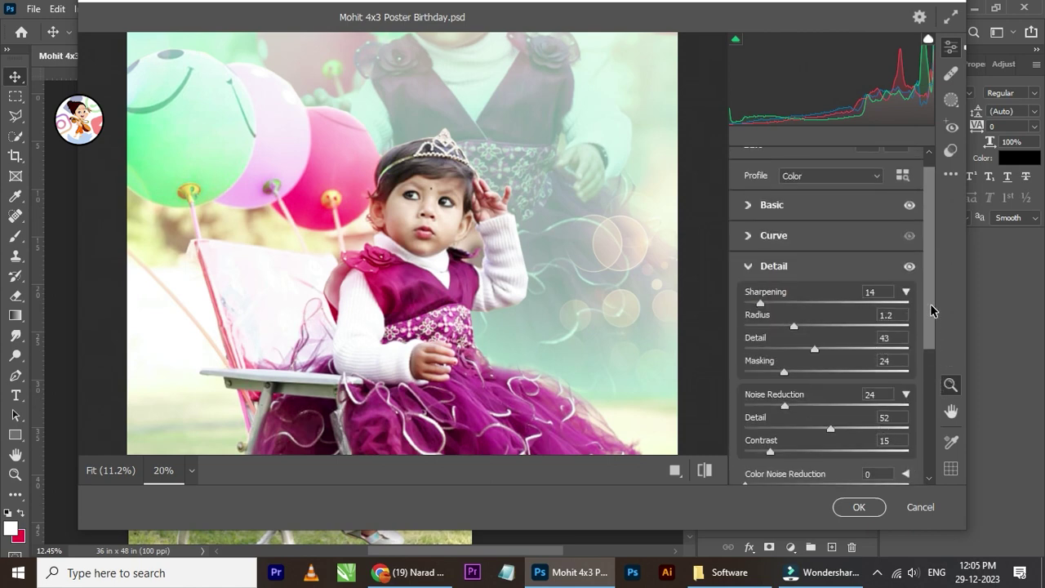
Step: Raise sharpening to 49 with radius 1.4 and apply the Camera Raw filter
{"action": "left_click_drag", "start_coordinate": [763, 304], "coordinate": [781, 306]}
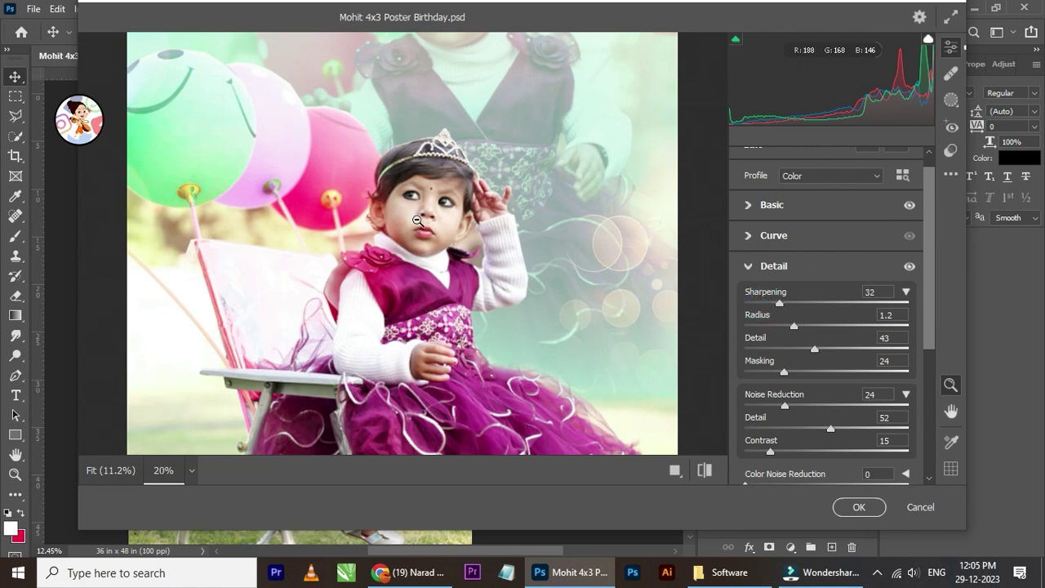
{"action": "scroll", "coordinate": [426, 225], "scroll_direction": "down", "scroll_amount": 1}
{"action": "scroll", "coordinate": [426, 225], "scroll_direction": "down", "scroll_amount": 1}
{"action": "scroll", "coordinate": [426, 225], "scroll_direction": "down", "scroll_amount": 1}
{"action": "scroll", "coordinate": [426, 224], "scroll_direction": "up", "scroll_amount": 1}
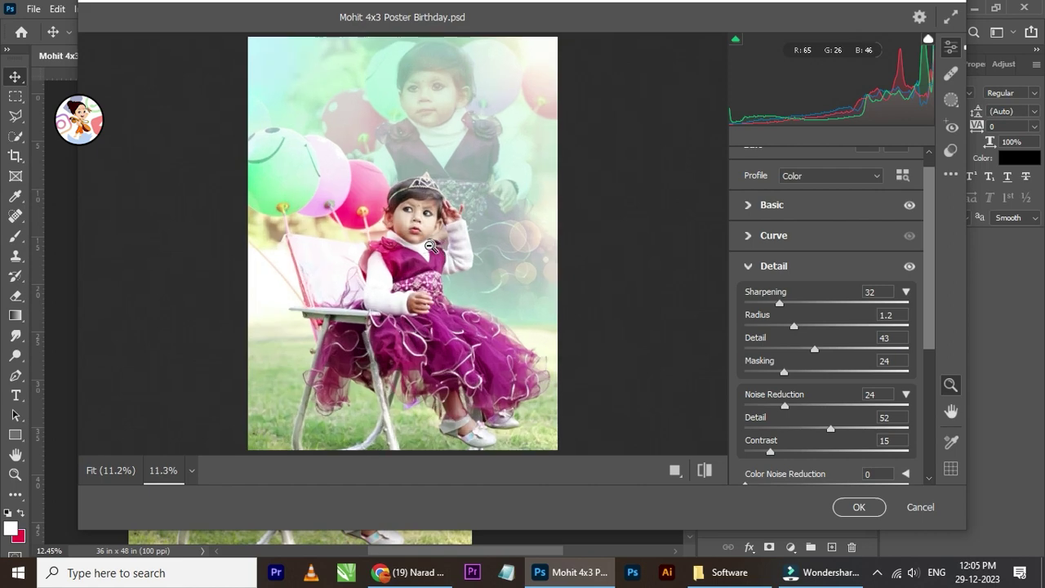
{"action": "scroll", "coordinate": [427, 225], "scroll_direction": "up", "scroll_amount": 1}
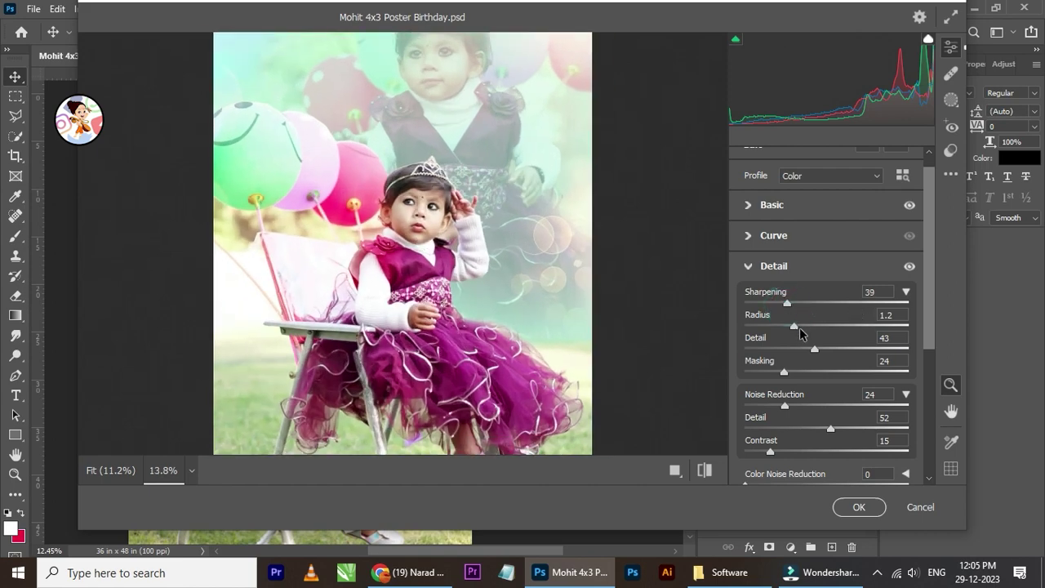
{"action": "left_click_drag", "start_coordinate": [798, 328], "coordinate": [805, 331]}
{"action": "left_click_drag", "start_coordinate": [788, 303], "coordinate": [800, 303]}
{"action": "scroll", "coordinate": [359, 262], "scroll_direction": "down", "scroll_amount": 2}
{"action": "scroll", "coordinate": [359, 262], "scroll_direction": "down", "scroll_amount": 1}
{"action": "scroll", "coordinate": [359, 262], "scroll_direction": "up", "scroll_amount": 1}
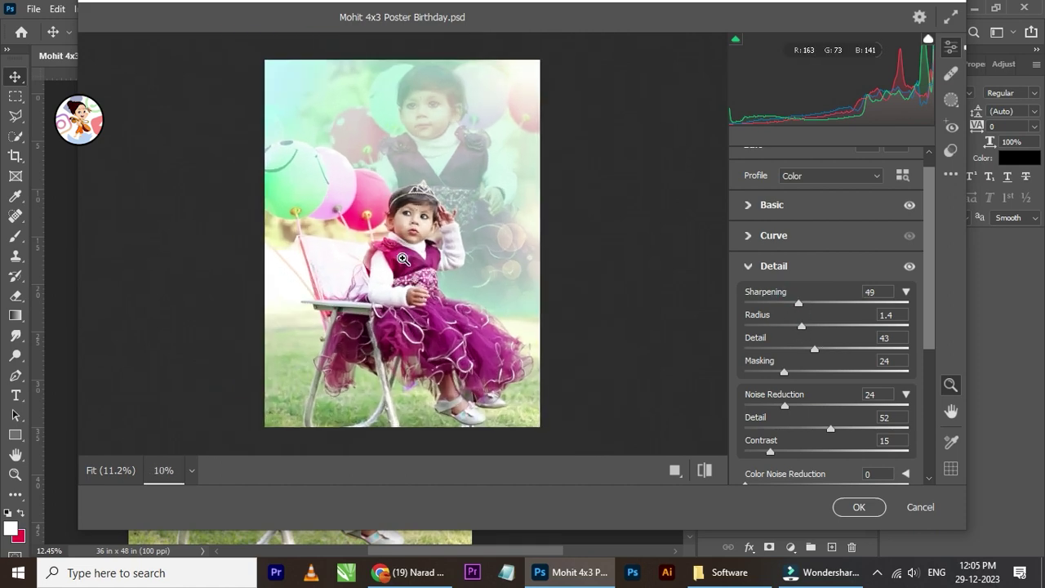
{"action": "left_click", "coordinate": [859, 508]}
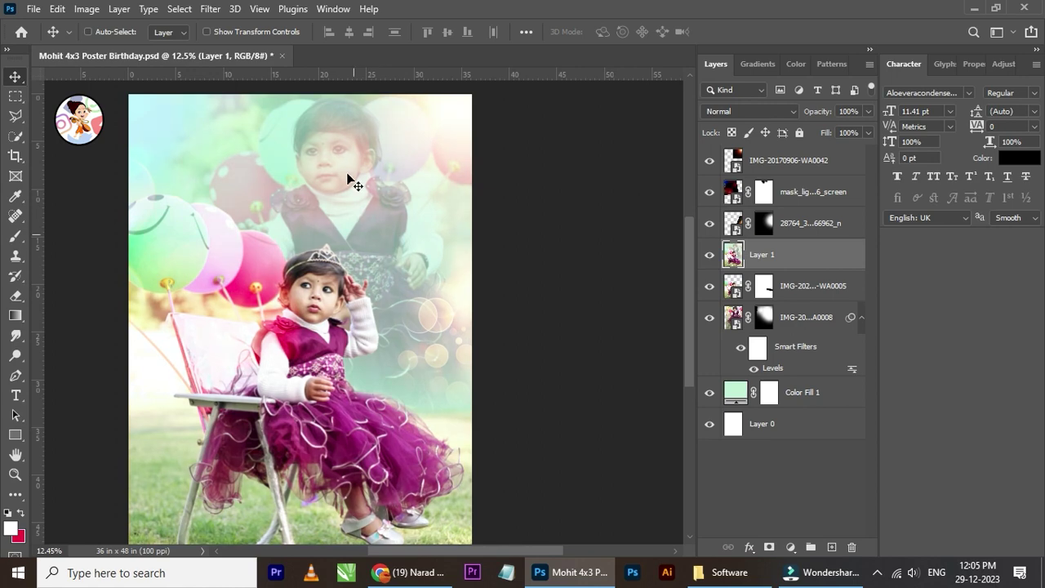
Step: Select mask_lights_36_screen and toggle the portrait and light overlay visibility to compare
{"action": "scroll", "coordinate": [352, 143], "scroll_direction": "up", "scroll_amount": 1}
{"action": "scroll", "coordinate": [351, 143], "scroll_direction": "up", "scroll_amount": 3}
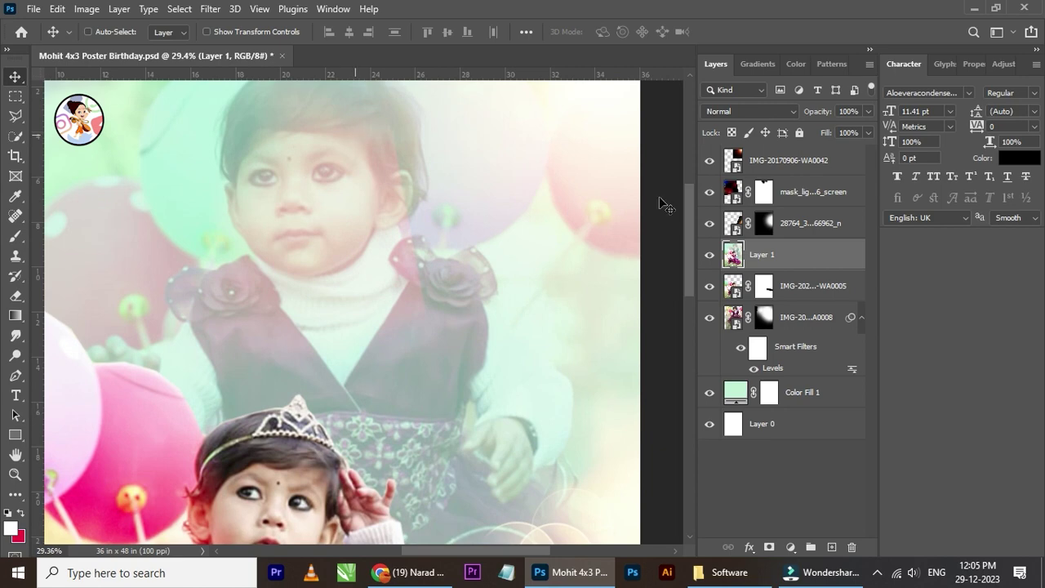
{"action": "left_click", "coordinate": [782, 225]}
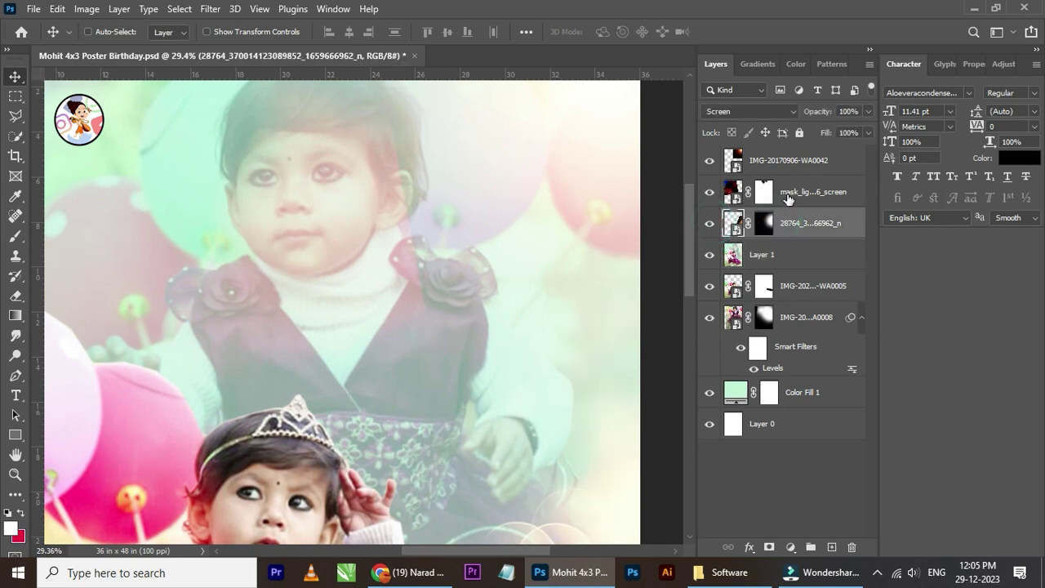
{"action": "left_click", "coordinate": [786, 198]}
{"action": "left_click", "coordinate": [782, 172]}
{"action": "left_click", "coordinate": [709, 160]}
{"action": "left_click", "coordinate": [709, 160]}
{"action": "left_click", "coordinate": [787, 189]}
{"action": "left_click", "coordinate": [709, 193]}
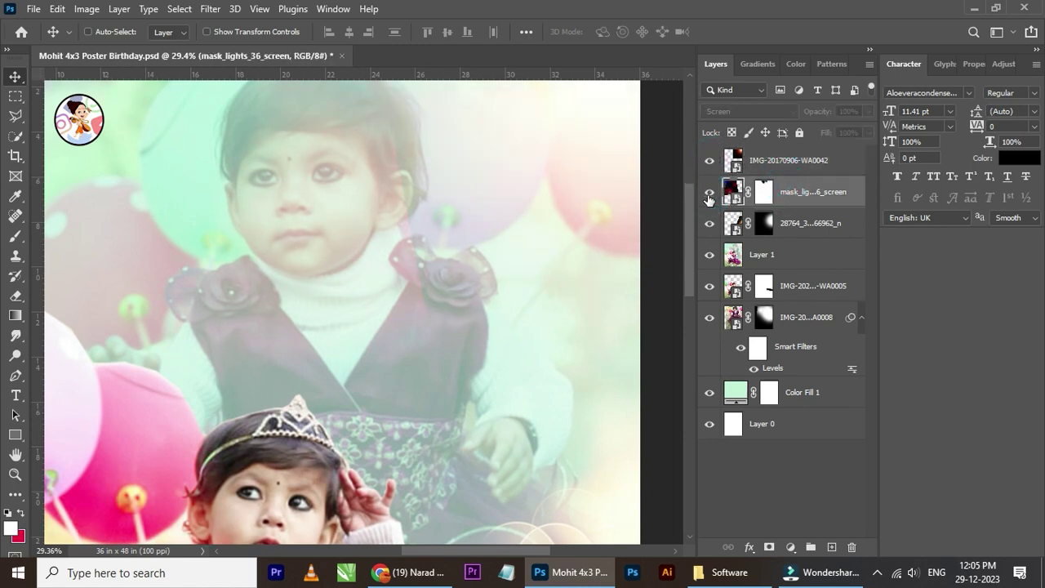
{"action": "left_click", "coordinate": [708, 192]}
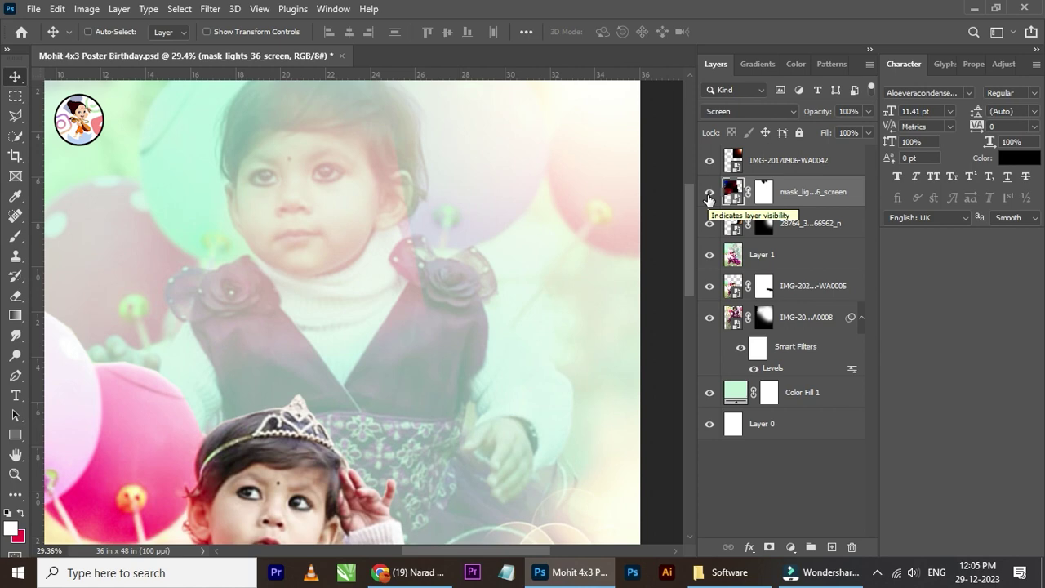
Step: Drag the mask_lights_36_screen light overlay to a new position on the poster
{"action": "scroll", "coordinate": [372, 233], "scroll_direction": "down", "scroll_amount": 2}
{"action": "mouse_move", "coordinate": [374, 230]}
{"action": "left_mouse_down"}
{"action": "mouse_move", "coordinate": [430, 195]}
{"action": "mouse_move", "coordinate": [376, 250]}
{"action": "left_mouse_up"}
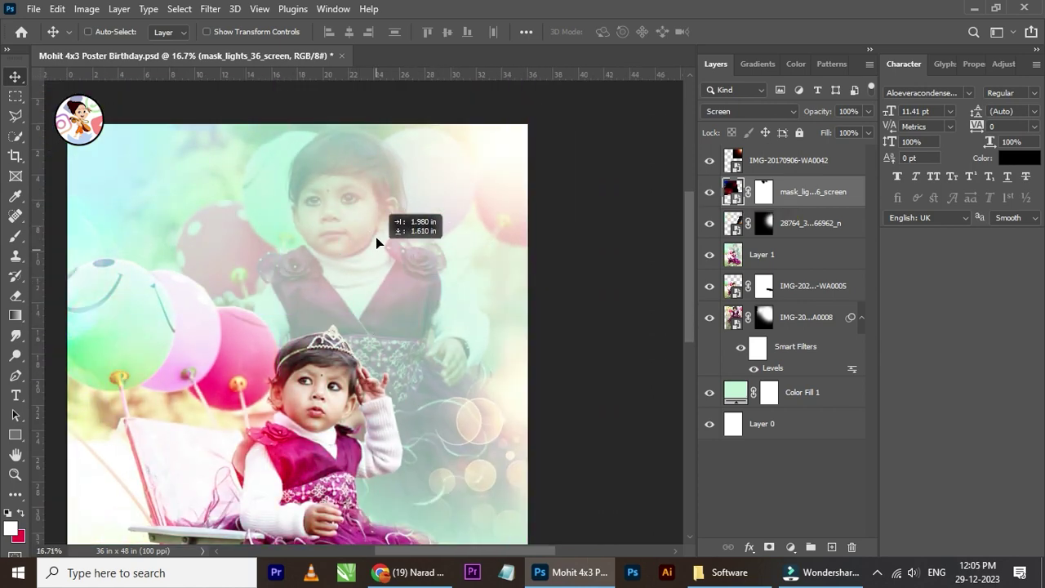
{"action": "scroll", "coordinate": [351, 245], "scroll_direction": "down", "scroll_amount": 2}
{"action": "mouse_move", "coordinate": [377, 253]}
{"action": "left_mouse_down"}
{"action": "mouse_move", "coordinate": [260, 248]}
{"action": "mouse_move", "coordinate": [366, 199]}
{"action": "mouse_move", "coordinate": [374, 411]}
{"action": "mouse_move", "coordinate": [356, 389]}
{"action": "mouse_move", "coordinate": [317, 394]}
{"action": "mouse_move", "coordinate": [246, 323]}
{"action": "mouse_move", "coordinate": [265, 310]}
{"action": "mouse_move", "coordinate": [258, 274]}
{"action": "mouse_move", "coordinate": [314, 223]}
{"action": "left_mouse_up"}
Step: Rotate the light overlay to about -178° with Free Transform
{"action": "key", "text": "ctrl+t"}
{"action": "scroll", "coordinate": [258, 268], "scroll_direction": "down", "scroll_amount": 1}
{"action": "scroll", "coordinate": [310, 245], "scroll_direction": "down", "scroll_amount": 1}
{"action": "scroll", "coordinate": [318, 241], "scroll_direction": "up", "scroll_amount": 3}
{"action": "scroll", "coordinate": [327, 240], "scroll_direction": "up", "scroll_amount": 1}
{"action": "mouse_move", "coordinate": [524, 212]}
{"action": "left_mouse_down"}
{"action": "mouse_move", "coordinate": [334, 147]}
{"action": "mouse_move", "coordinate": [261, 172]}
{"action": "mouse_move", "coordinate": [249, 275]}
{"action": "mouse_move", "coordinate": [237, 287]}
{"action": "left_mouse_up"}
{"action": "mouse_move", "coordinate": [342, 278]}
{"action": "left_mouse_down"}
{"action": "mouse_move", "coordinate": [381, 261]}
{"action": "mouse_move", "coordinate": [365, 259]}
{"action": "left_mouse_up"}
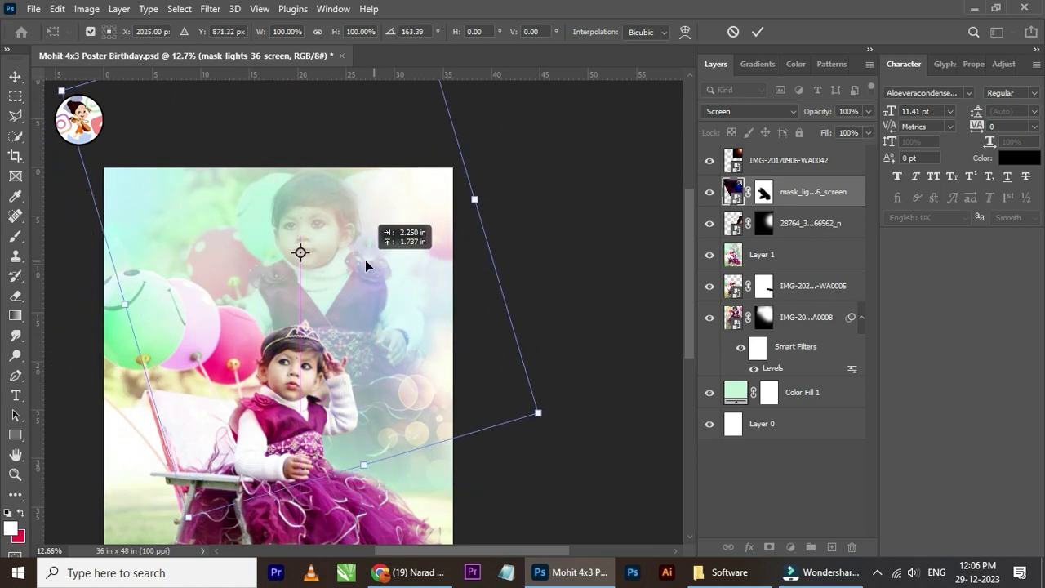
{"action": "left_click_drag", "start_coordinate": [579, 415], "coordinate": [560, 343]}
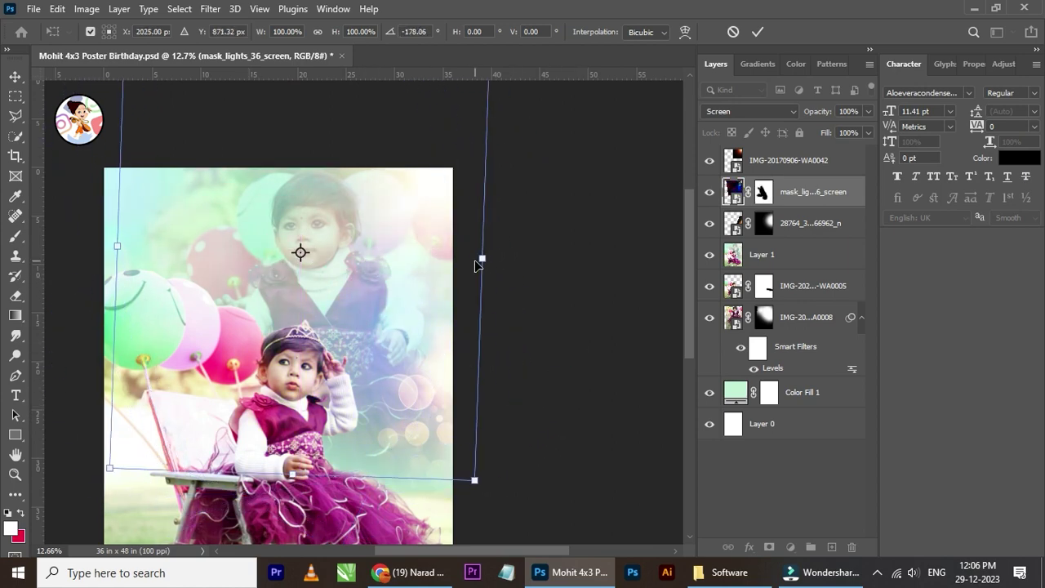
Step: Scale the light overlay to 120.37% and commit the transform
{"action": "mouse_move", "coordinate": [481, 260]}
{"action": "left_mouse_down"}
{"action": "mouse_move", "coordinate": [556, 259]}
{"action": "mouse_move", "coordinate": [519, 278]}
{"action": "left_mouse_up"}
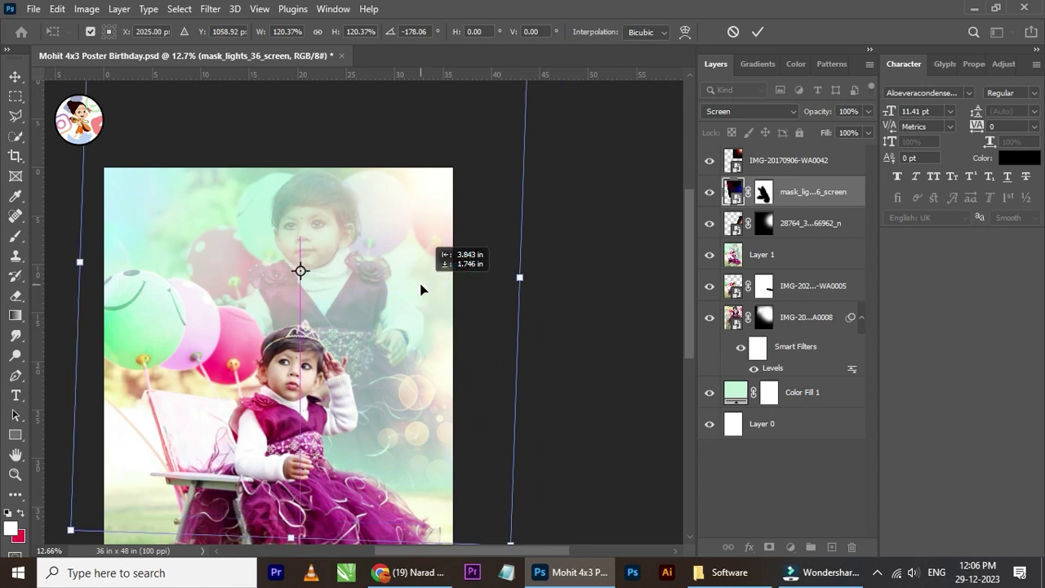
{"action": "left_click", "coordinate": [758, 31]}
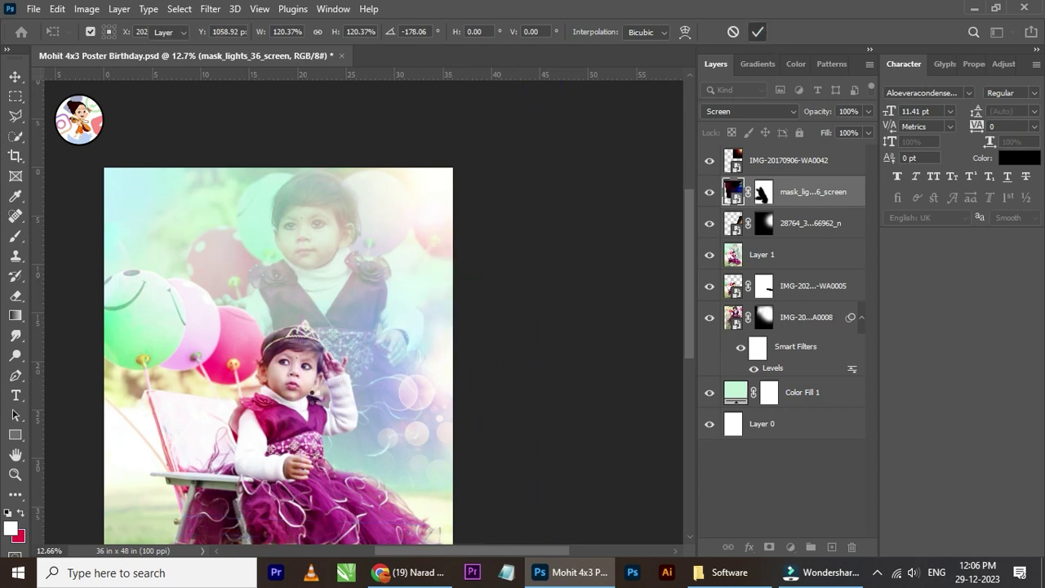
{"action": "scroll", "coordinate": [288, 373], "scroll_direction": "down", "scroll_amount": 2}
{"action": "scroll", "coordinate": [287, 372], "scroll_direction": "up", "scroll_amount": 1}
{"action": "scroll", "coordinate": [326, 371], "scroll_direction": "up", "scroll_amount": 1}
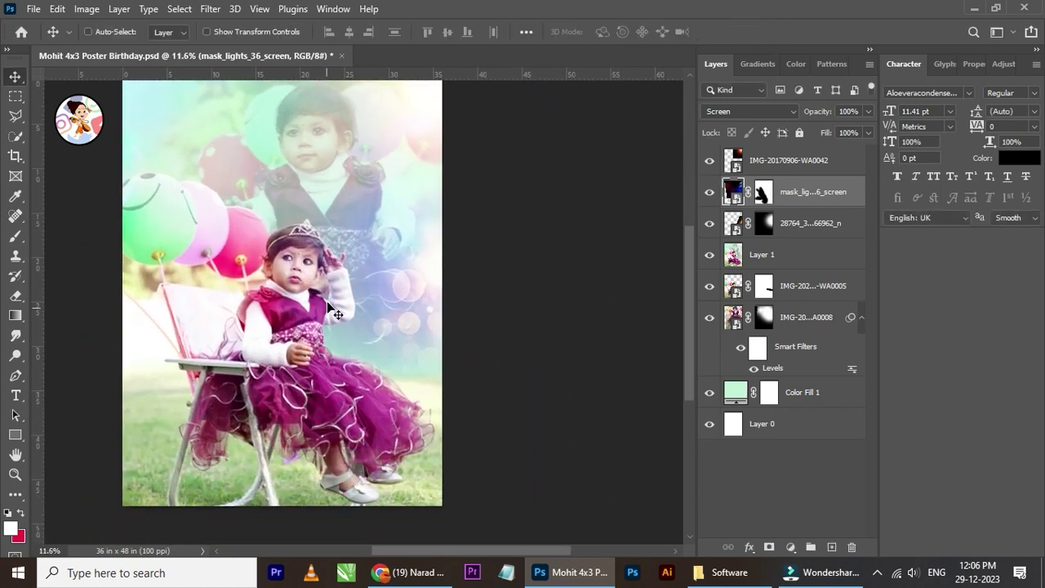
{"action": "scroll", "coordinate": [326, 278], "scroll_direction": "up", "scroll_amount": 1}
{"action": "left_click", "coordinate": [761, 195]}
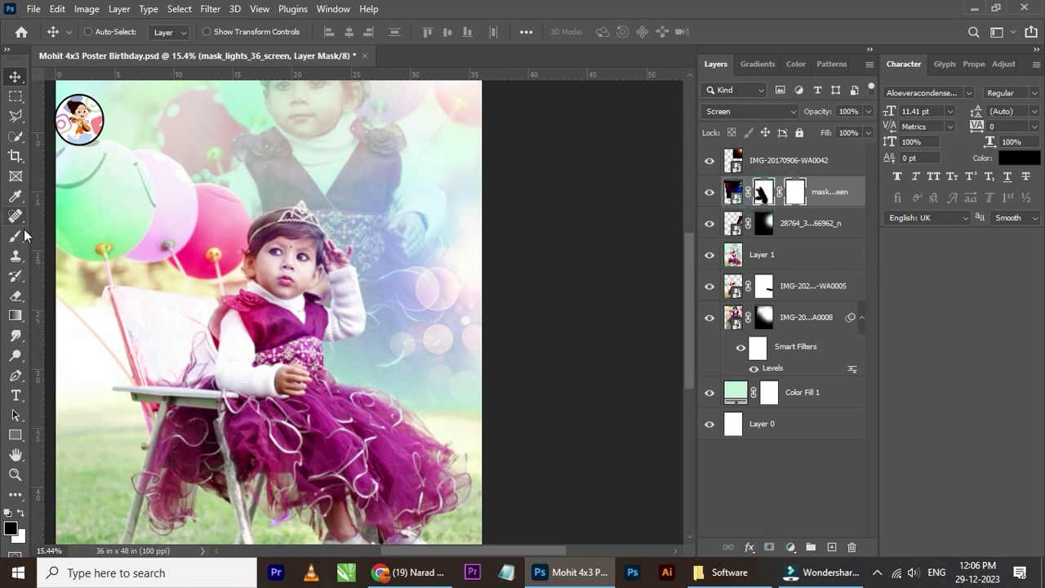
Step: Paint black on the overlay's mask to hide the lights from the girl's face
{"action": "key", "text": "ctrl"}
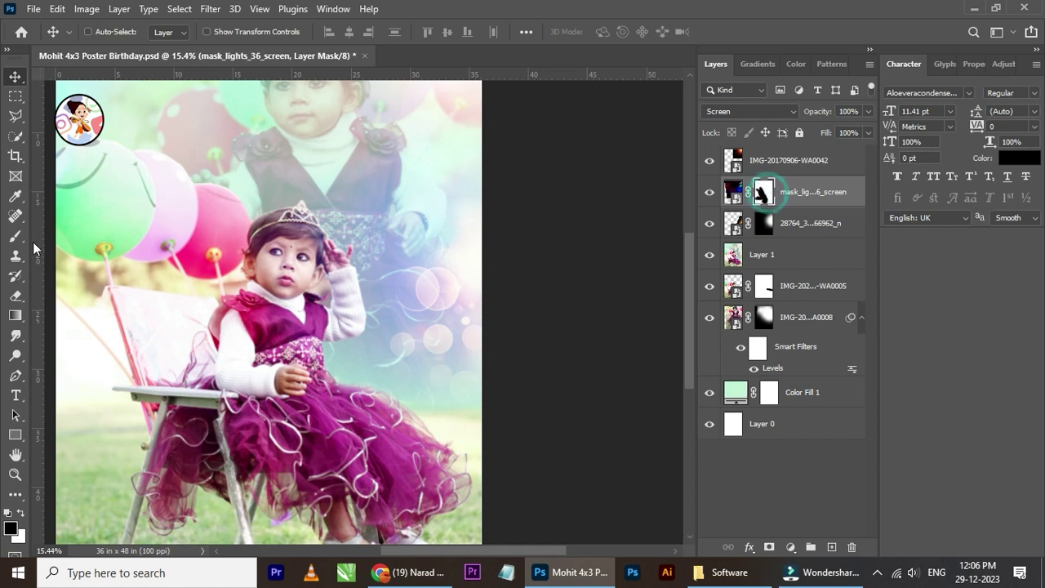
{"action": "left_click", "coordinate": [15, 236]}
{"action": "mouse_move", "coordinate": [287, 273]}
{"action": "left_mouse_down"}
{"action": "mouse_move", "coordinate": [267, 253]}
{"action": "mouse_move", "coordinate": [276, 230]}
{"action": "mouse_move", "coordinate": [338, 300]}
{"action": "mouse_move", "coordinate": [303, 343]}
{"action": "mouse_move", "coordinate": [255, 362]}
{"action": "left_mouse_up"}
{"action": "scroll", "coordinate": [256, 363], "scroll_direction": "down", "scroll_amount": 2, "text": "alt"}
{"action": "scroll", "coordinate": [245, 338], "scroll_direction": "up", "scroll_amount": 1, "text": "alt"}
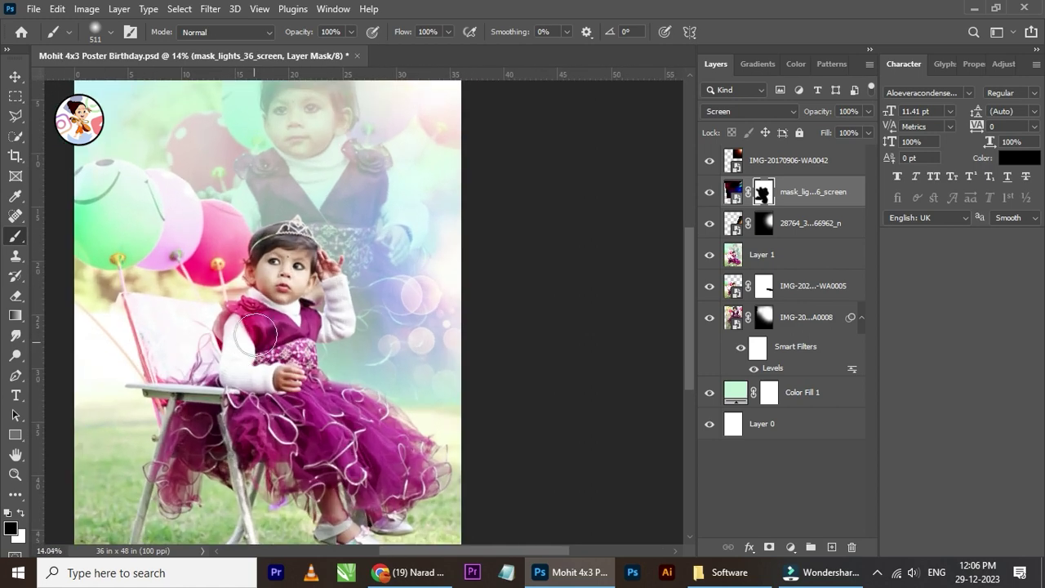
{"action": "scroll", "coordinate": [250, 326], "scroll_direction": "up", "scroll_amount": 1}
Step: Pick the mask_lights_36_screen layer and move the light overlay lower on the poster
{"action": "left_click", "coordinate": [15, 75]}
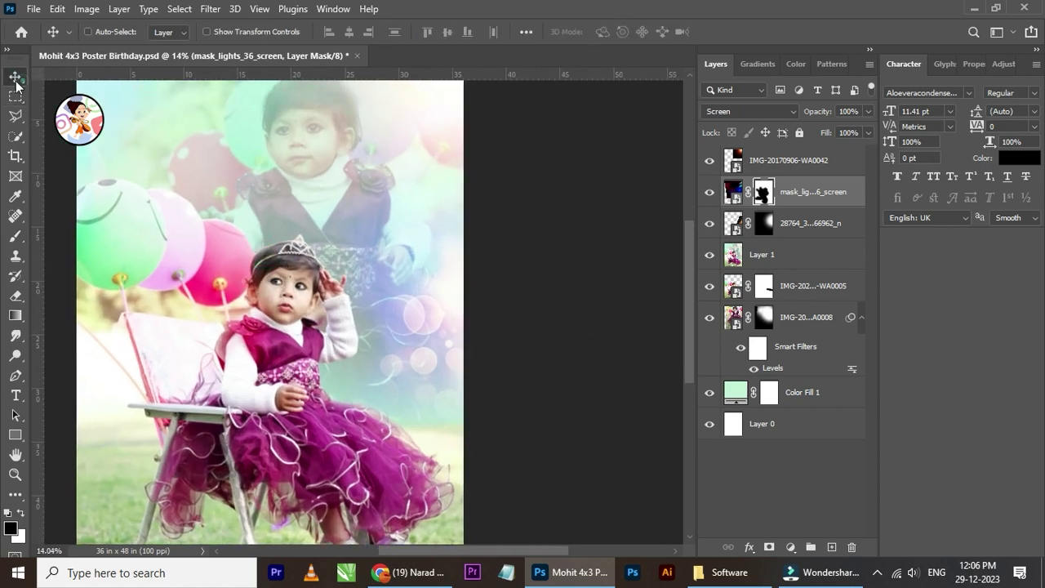
{"action": "scroll", "coordinate": [380, 294], "scroll_direction": "down", "scroll_amount": 2, "text": "alt"}
{"action": "scroll", "coordinate": [379, 343], "scroll_direction": "up", "scroll_amount": 1, "text": "alt"}
{"action": "scroll", "coordinate": [381, 338], "scroll_direction": "down", "scroll_amount": 1}
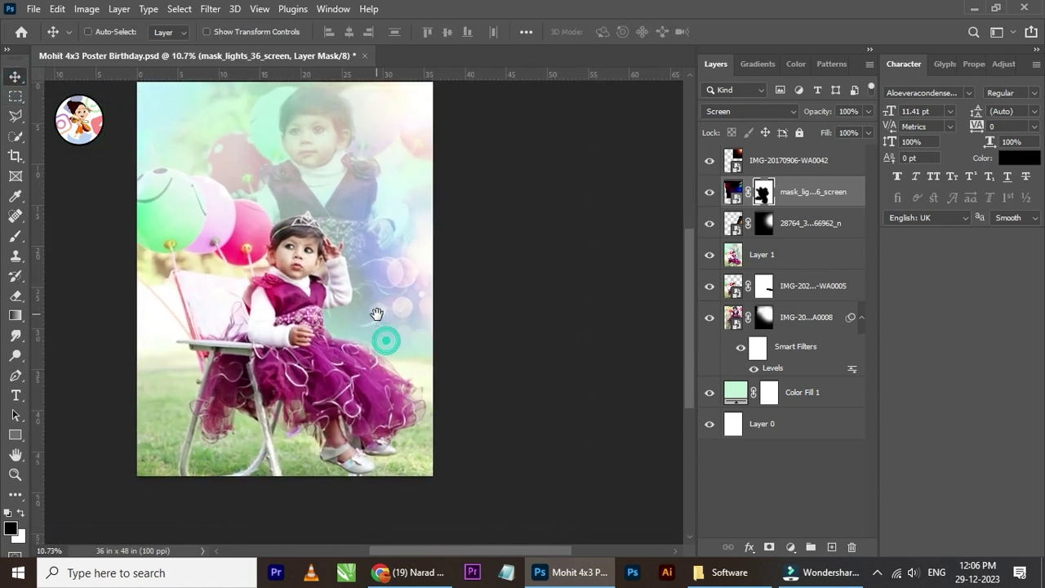
{"action": "right_click", "coordinate": [427, 290]}
{"action": "left_click", "coordinate": [427, 288]}
{"action": "right_click", "coordinate": [404, 270]}
{"action": "left_click", "coordinate": [412, 278]}
{"action": "mouse_move", "coordinate": [416, 271]}
{"action": "left_mouse_down"}
{"action": "mouse_move", "coordinate": [415, 297]}
{"action": "mouse_move", "coordinate": [385, 303]}
{"action": "left_mouse_up"}
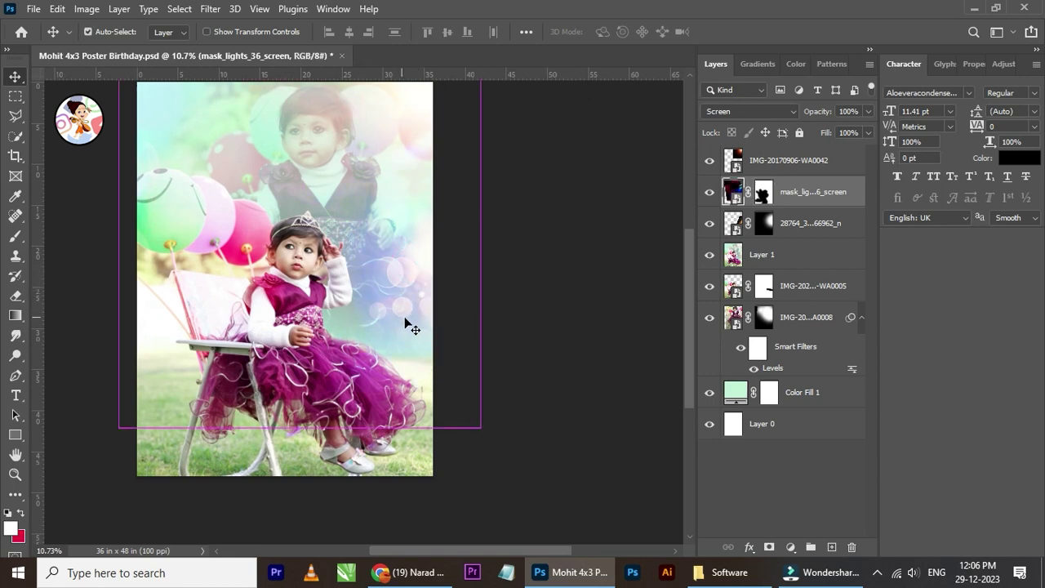
Step: Select the 28764 bokeh overlay layer and reposition it on the poster
{"action": "left_click", "coordinate": [757, 224]}
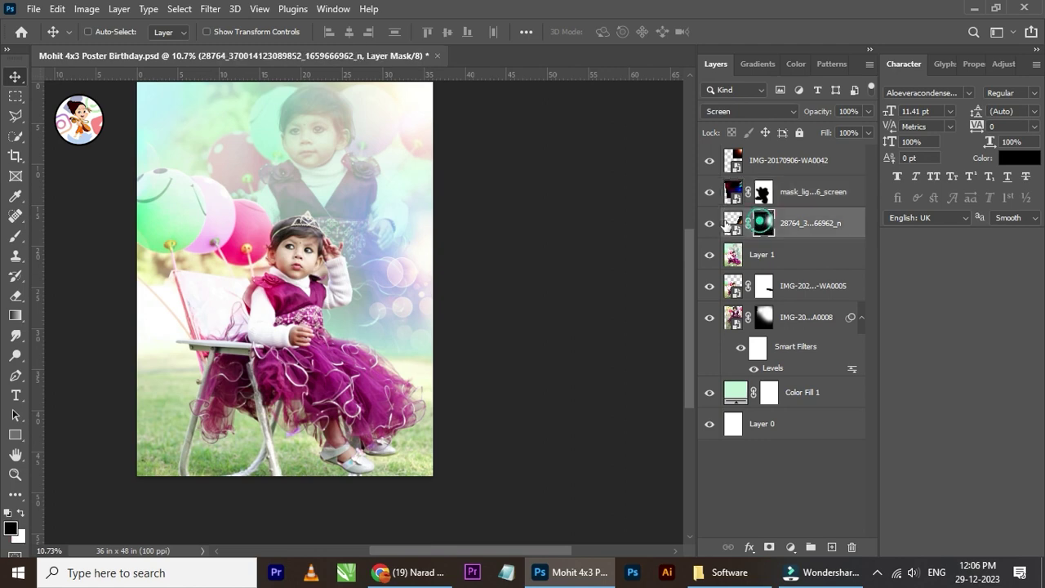
{"action": "left_click", "coordinate": [782, 168]}
{"action": "left_click", "coordinate": [788, 227]}
{"action": "mouse_move", "coordinate": [443, 311]}
{"action": "left_mouse_down"}
{"action": "mouse_move", "coordinate": [460, 303]}
{"action": "mouse_move", "coordinate": [189, 340]}
{"action": "mouse_move", "coordinate": [205, 154]}
{"action": "mouse_move", "coordinate": [473, 233]}
{"action": "mouse_move", "coordinate": [490, 294]}
{"action": "mouse_move", "coordinate": [467, 327]}
{"action": "left_mouse_up"}
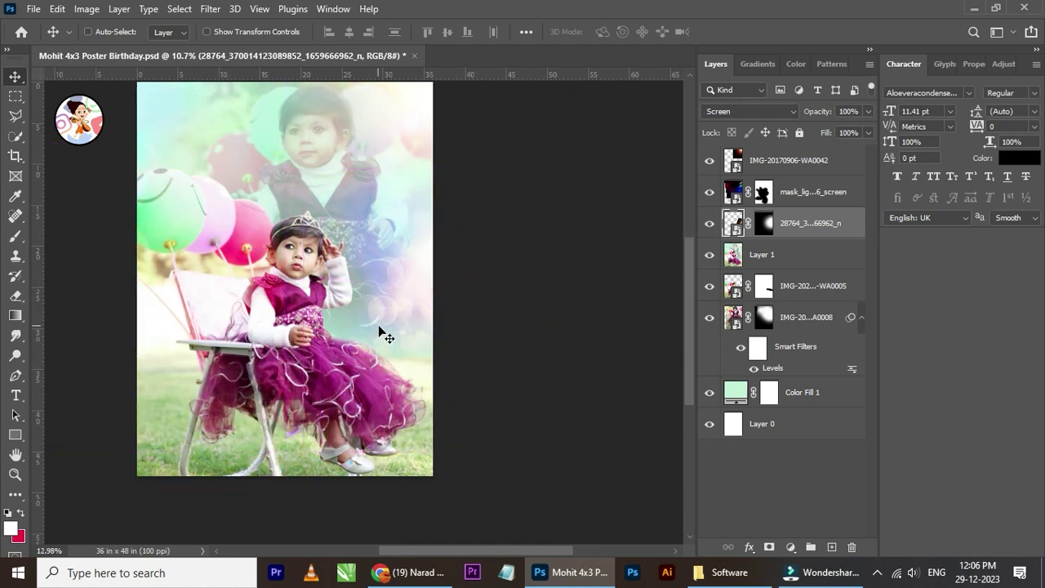
{"action": "scroll", "coordinate": [380, 333], "scroll_direction": "up", "scroll_amount": 2}
{"action": "mouse_move", "coordinate": [397, 320]}
{"action": "left_mouse_down"}
{"action": "mouse_move", "coordinate": [444, 288]}
{"action": "mouse_move", "coordinate": [444, 276]}
{"action": "mouse_move", "coordinate": [453, 338]}
{"action": "mouse_move", "coordinate": [406, 308]}
{"action": "mouse_move", "coordinate": [427, 227]}
{"action": "mouse_move", "coordinate": [458, 235]}
{"action": "left_mouse_up"}
{"action": "scroll", "coordinate": [457, 236], "scroll_direction": "down", "scroll_amount": 2}
{"action": "left_click_drag", "start_coordinate": [422, 289], "coordinate": [397, 390]}
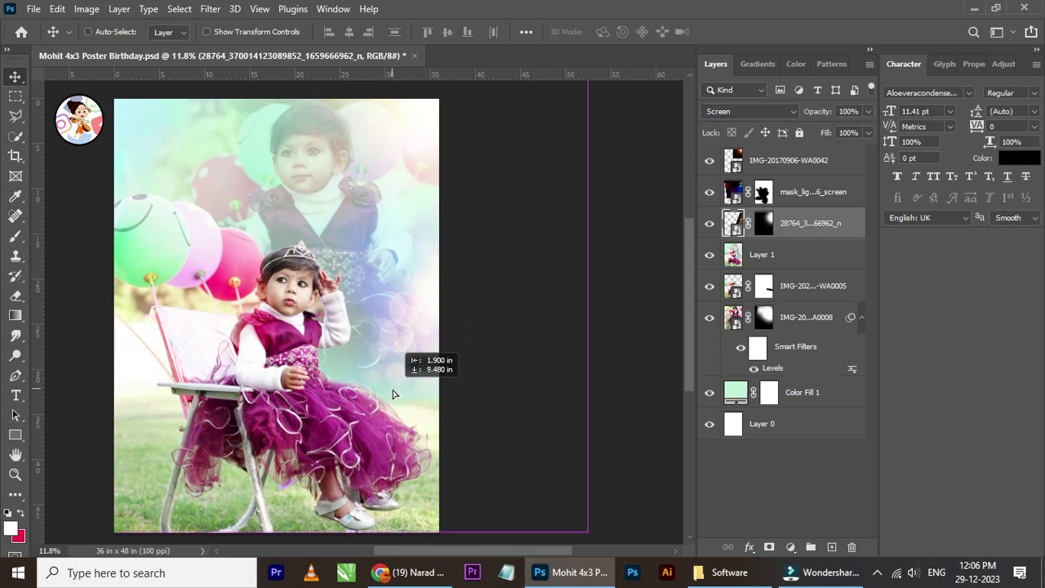
{"action": "scroll", "coordinate": [411, 368], "scroll_direction": "up", "scroll_amount": 1}
{"action": "scroll", "coordinate": [412, 365], "scroll_direction": "up", "scroll_amount": 1}
{"action": "mouse_move", "coordinate": [407, 335]}
{"action": "left_mouse_down"}
{"action": "mouse_move", "coordinate": [425, 354]}
{"action": "mouse_move", "coordinate": [439, 347]}
{"action": "mouse_move", "coordinate": [423, 370]}
{"action": "mouse_move", "coordinate": [404, 347]}
{"action": "left_mouse_up"}
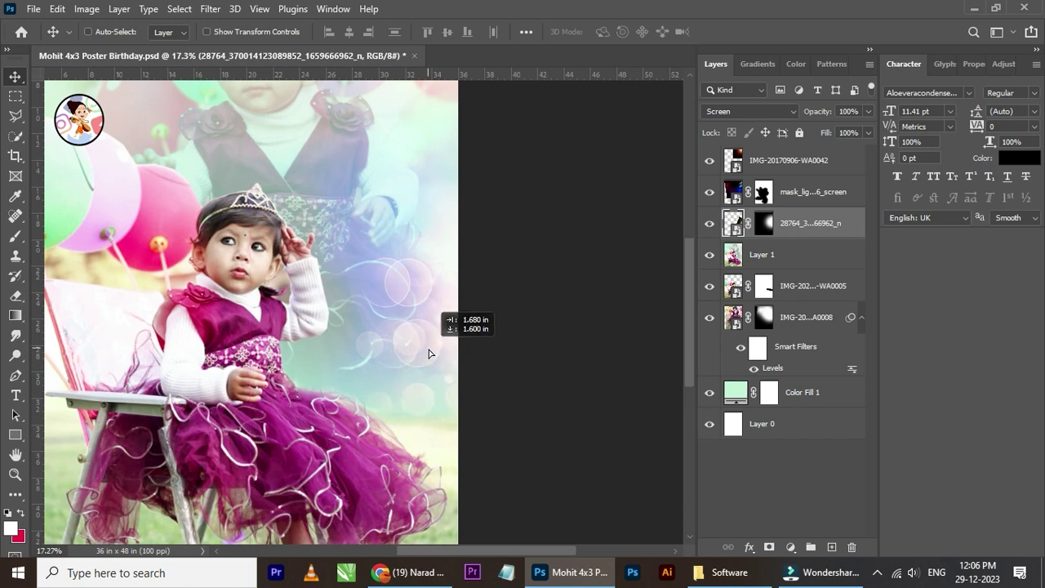
{"action": "scroll", "coordinate": [401, 345], "scroll_direction": "down", "scroll_amount": 1}
{"action": "scroll", "coordinate": [334, 315], "scroll_direction": "up", "scroll_amount": 1}
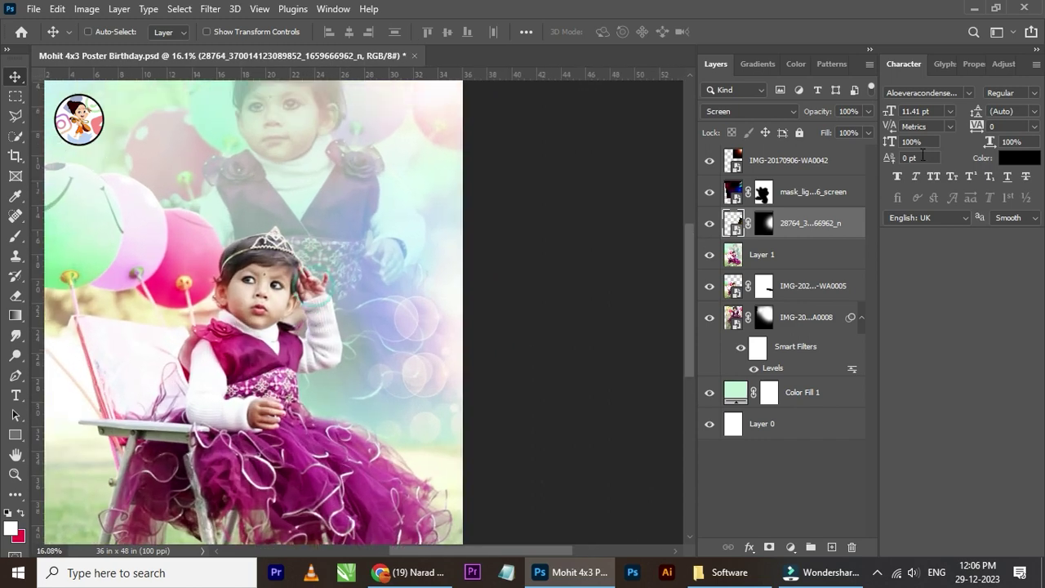
Step: Lower the bokeh overlay's opacity to 57%
{"action": "left_click", "coordinate": [868, 111]}
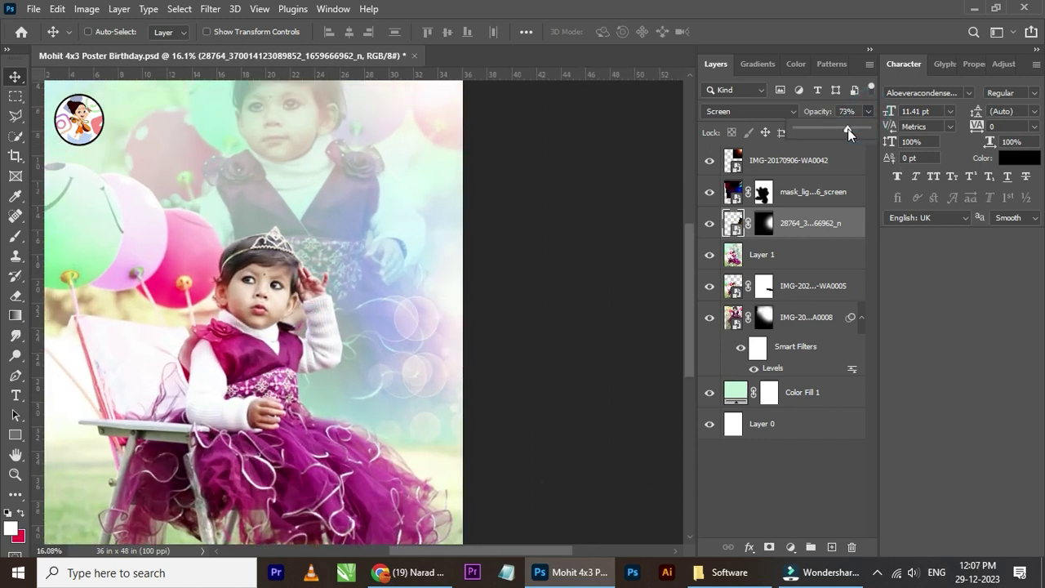
{"action": "left_click_drag", "start_coordinate": [838, 129], "coordinate": [828, 129]}
{"action": "left_click", "coordinate": [868, 112]}
{"action": "mouse_move", "coordinate": [857, 129]}
{"action": "left_mouse_down"}
{"action": "mouse_move", "coordinate": [838, 130]}
{"action": "mouse_move", "coordinate": [888, 137]}
{"action": "left_mouse_up"}
{"action": "left_click", "coordinate": [555, 227]}
{"action": "scroll", "coordinate": [420, 321], "scroll_direction": "down", "scroll_amount": 2}
{"action": "scroll", "coordinate": [330, 271], "scroll_direction": "up", "scroll_amount": 1}
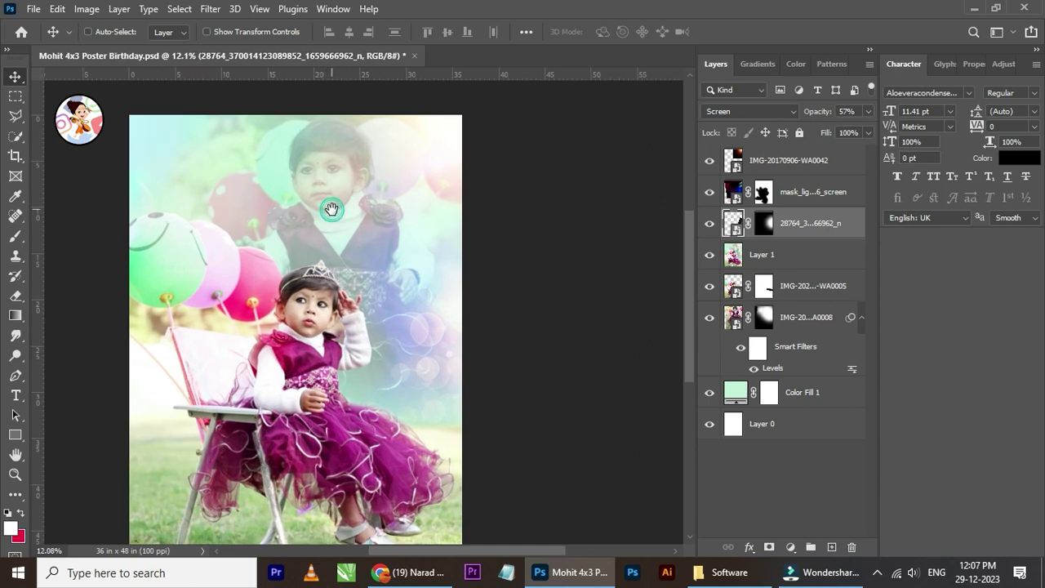
{"action": "scroll", "coordinate": [330, 266], "scroll_direction": "down", "scroll_amount": 2}
{"action": "scroll", "coordinate": [330, 266], "scroll_direction": "up", "scroll_amount": 1}
Step: Save the poster as Mohit 4x3 Poster Birthday.psd
{"action": "key", "text": "ctrl+s"}
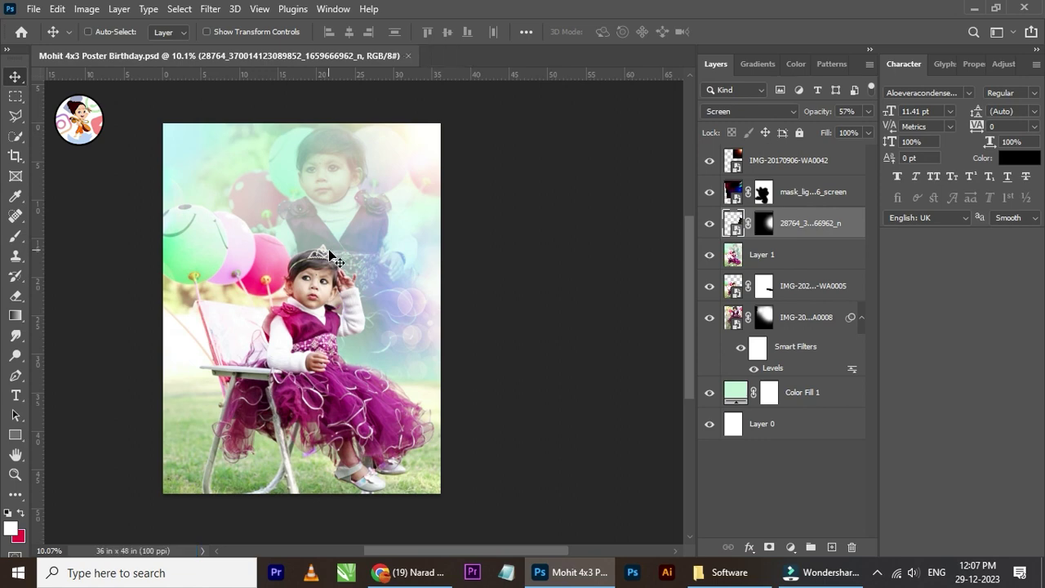
{"action": "scroll", "coordinate": [298, 347], "scroll_direction": "up", "scroll_amount": 1}
{"action": "scroll", "coordinate": [287, 384], "scroll_direction": "up", "scroll_amount": 1}
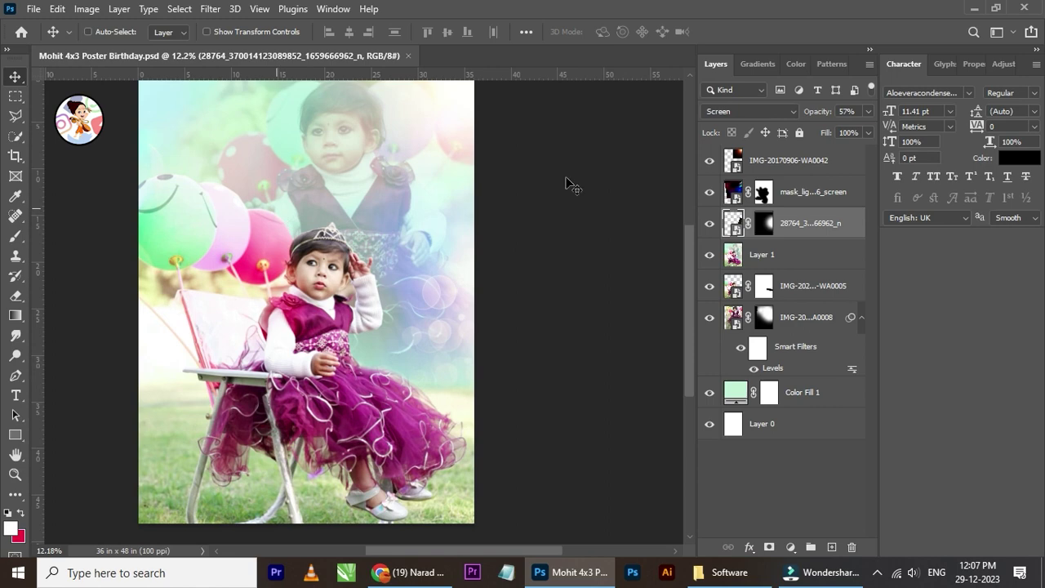
{"action": "left_click", "coordinate": [774, 164]}
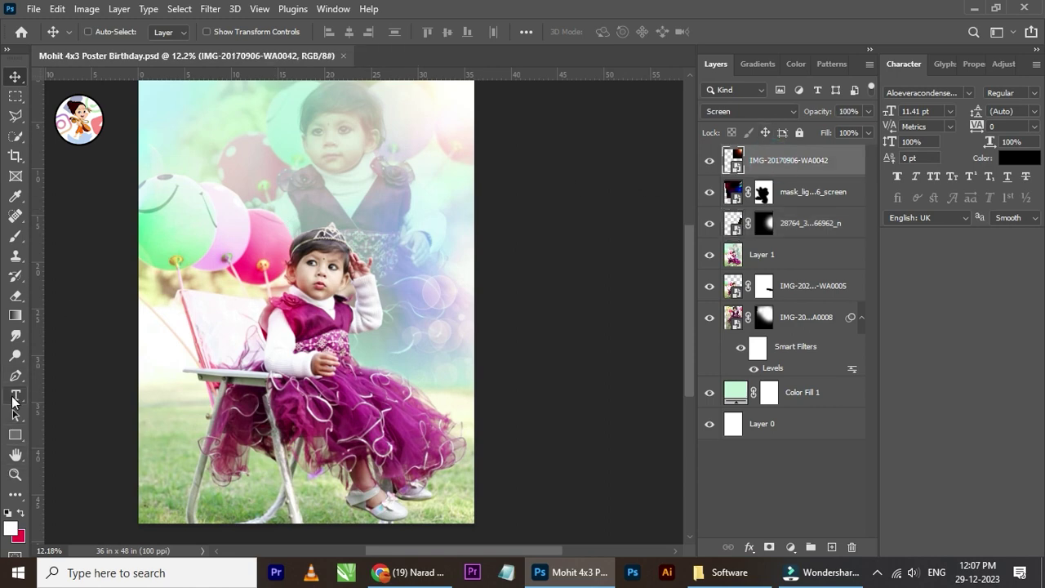
Step: Add a 72 pt 'Happy Birthday' text above the balloons in the upper left
{"action": "left_click", "coordinate": [15, 395]}
{"action": "scroll", "coordinate": [229, 146], "scroll_direction": "up", "scroll_amount": 1}
{"action": "left_click", "coordinate": [258, 180]}
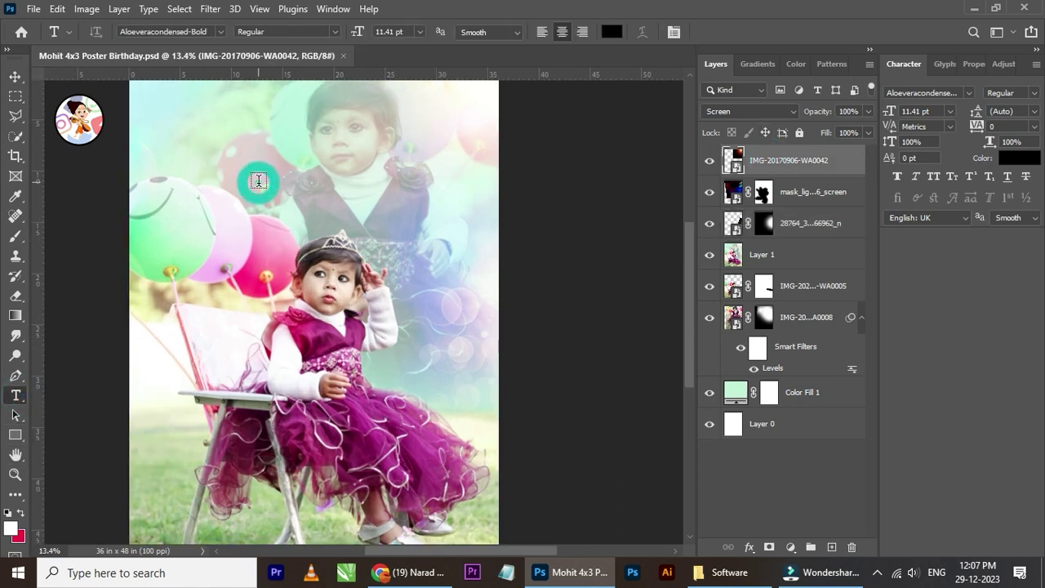
{"action": "left_click", "coordinate": [258, 181]}
{"action": "scroll", "coordinate": [258, 183], "scroll_direction": "up", "scroll_amount": 2}
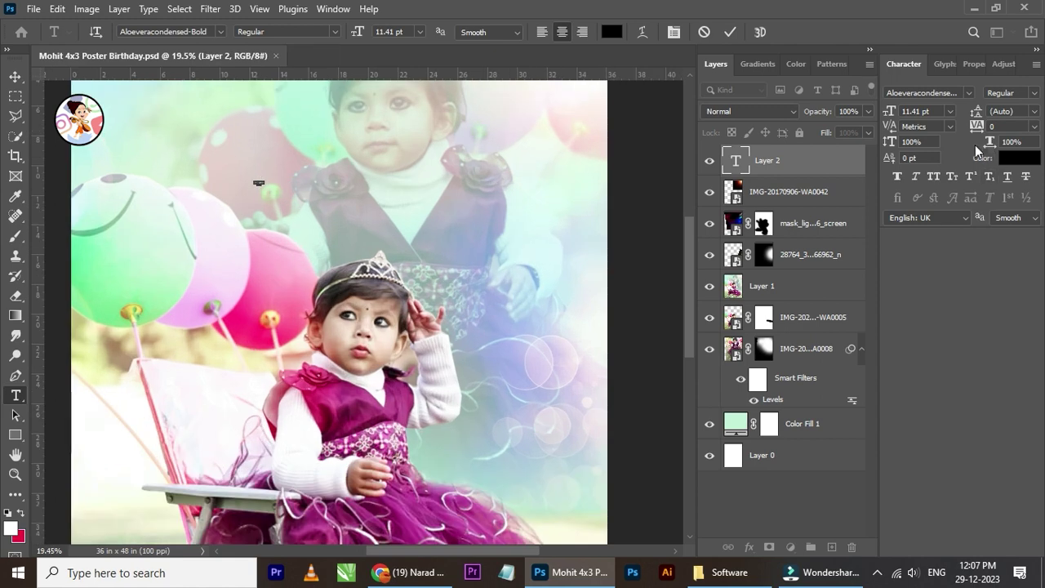
{"action": "left_click", "coordinate": [951, 111]}
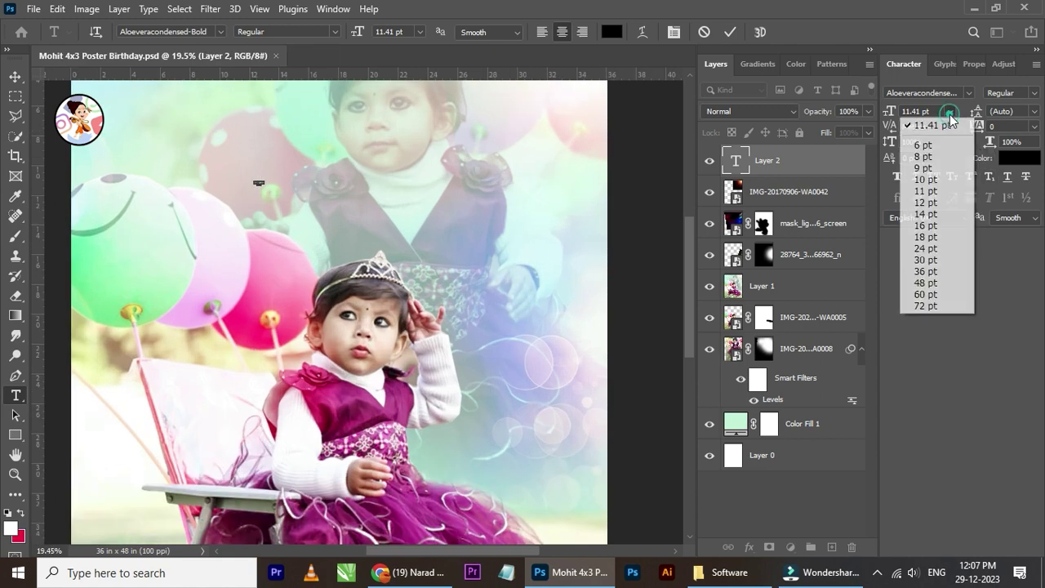
{"action": "left_click", "coordinate": [932, 304]}
{"action": "scroll", "coordinate": [214, 178], "scroll_direction": "up", "scroll_amount": 1}
{"action": "scroll", "coordinate": [237, 179], "scroll_direction": "up", "scroll_amount": 1}
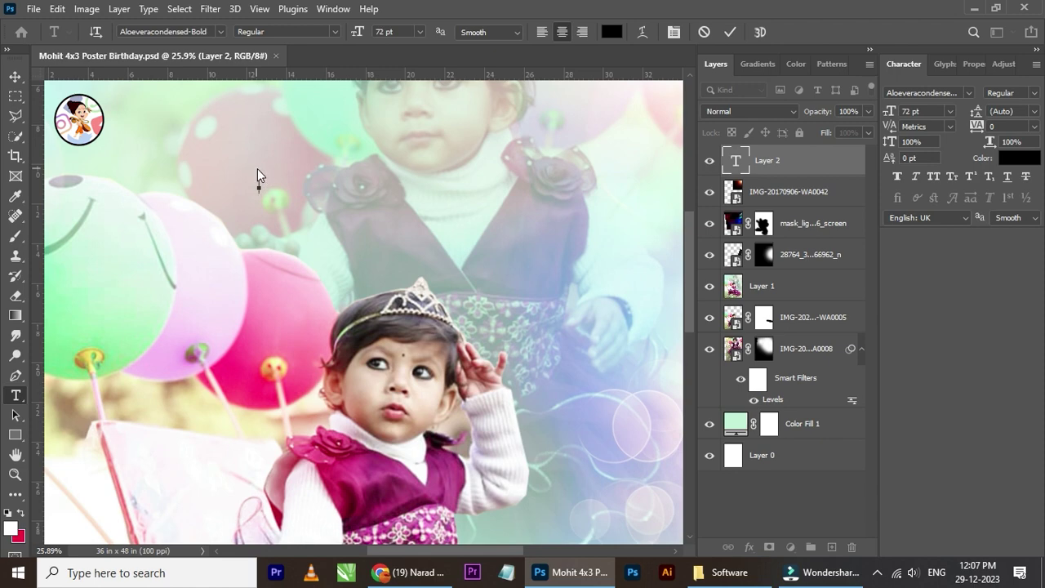
{"action": "type", "text": "appy "}
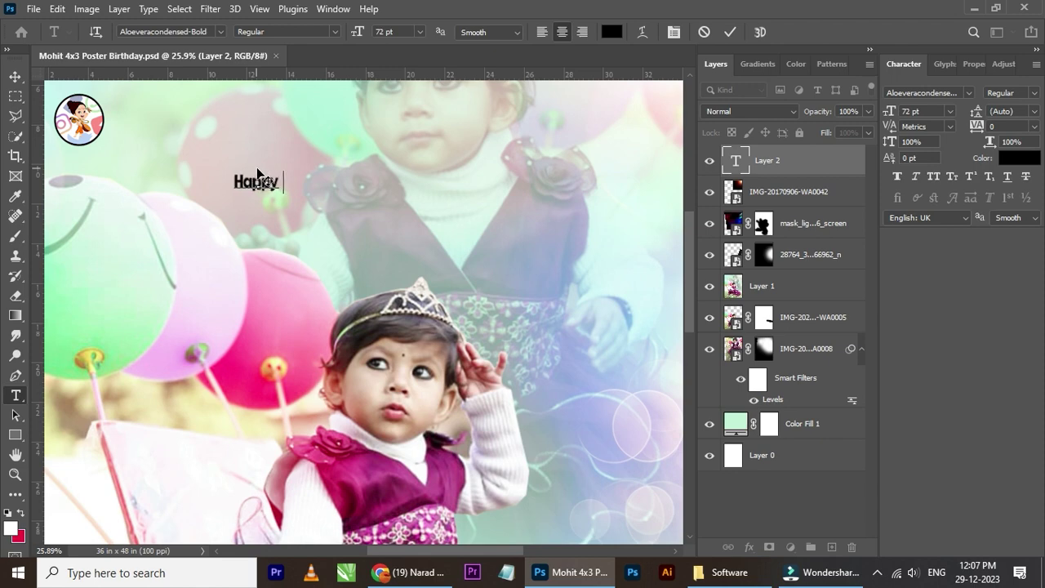
{"action": "type", "text": "Birthday "}
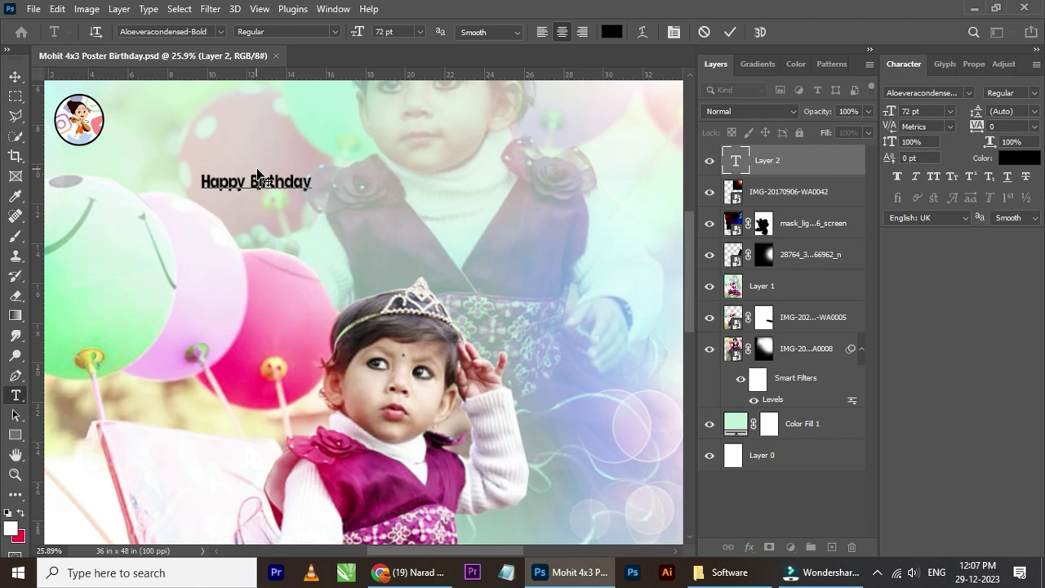
{"action": "type", "text": "\\"}
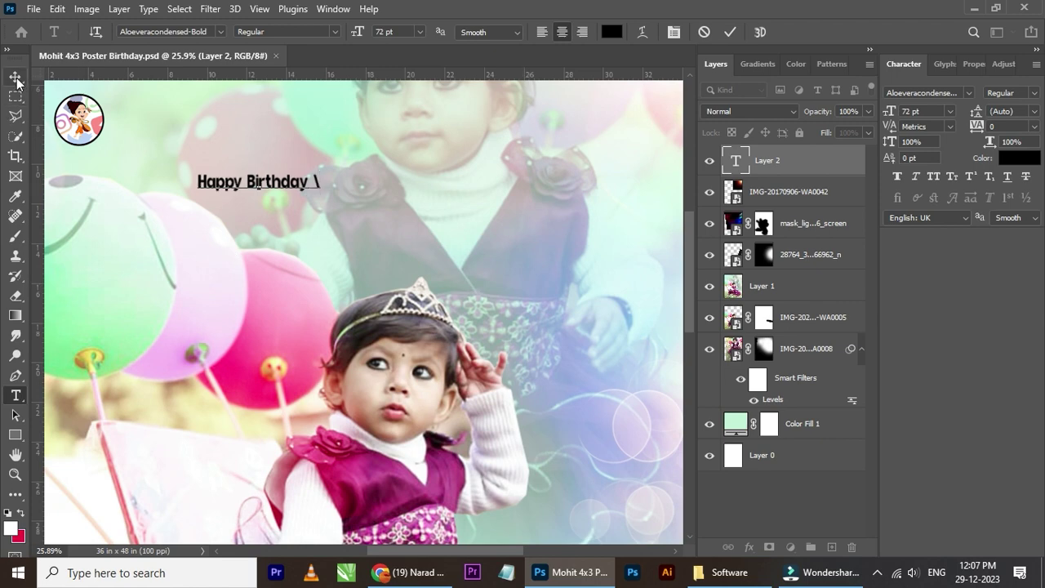
Step: Delete the stray backslash after 'Birthday' and commit the title
{"action": "left_click", "coordinate": [22, 398]}
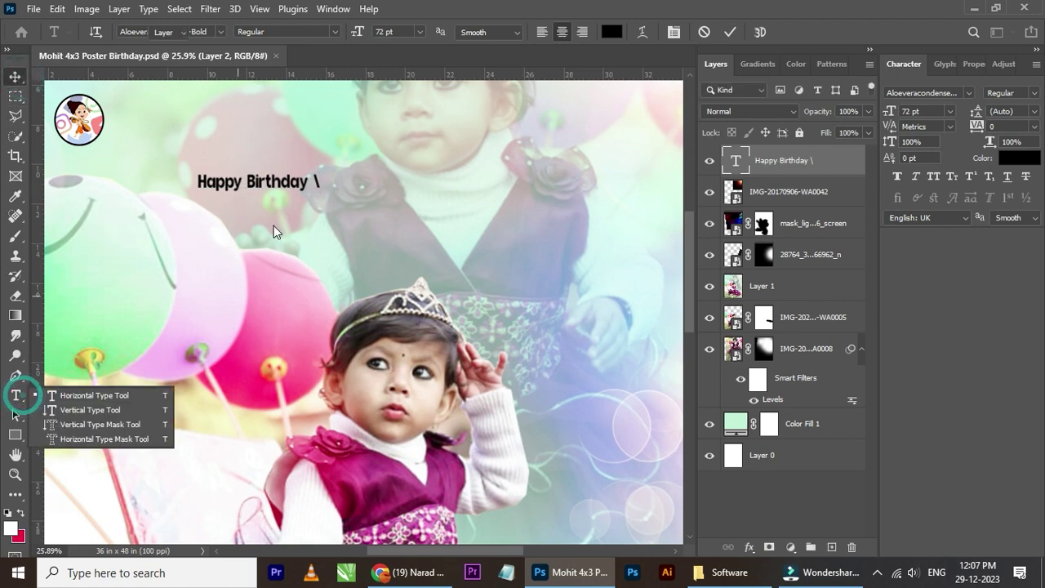
{"action": "left_click", "coordinate": [315, 182]}
{"action": "double_click", "coordinate": [319, 180]}
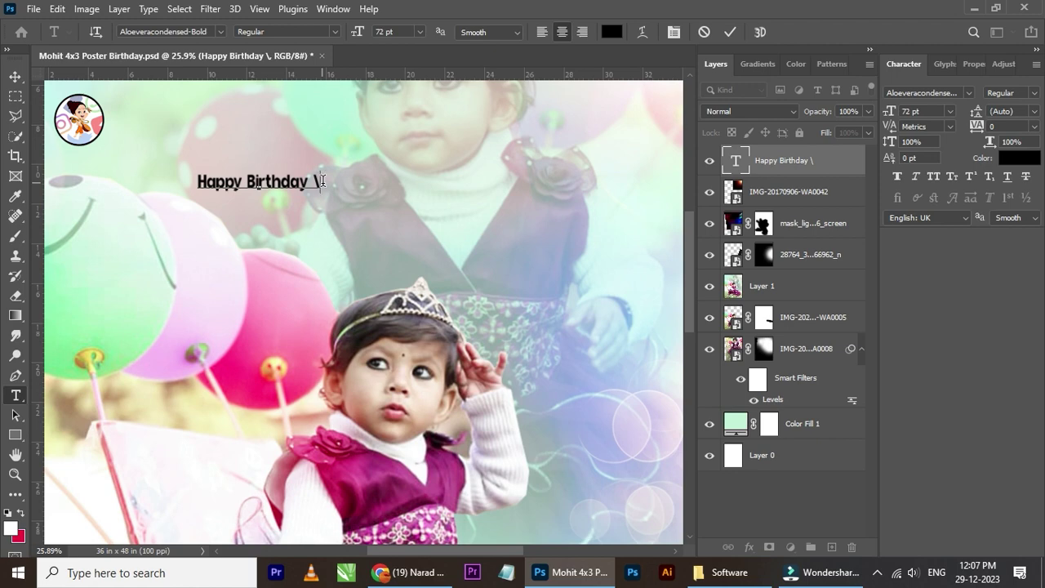
{"action": "key", "text": "BackSpace"}
{"action": "left_click", "coordinate": [15, 76]}
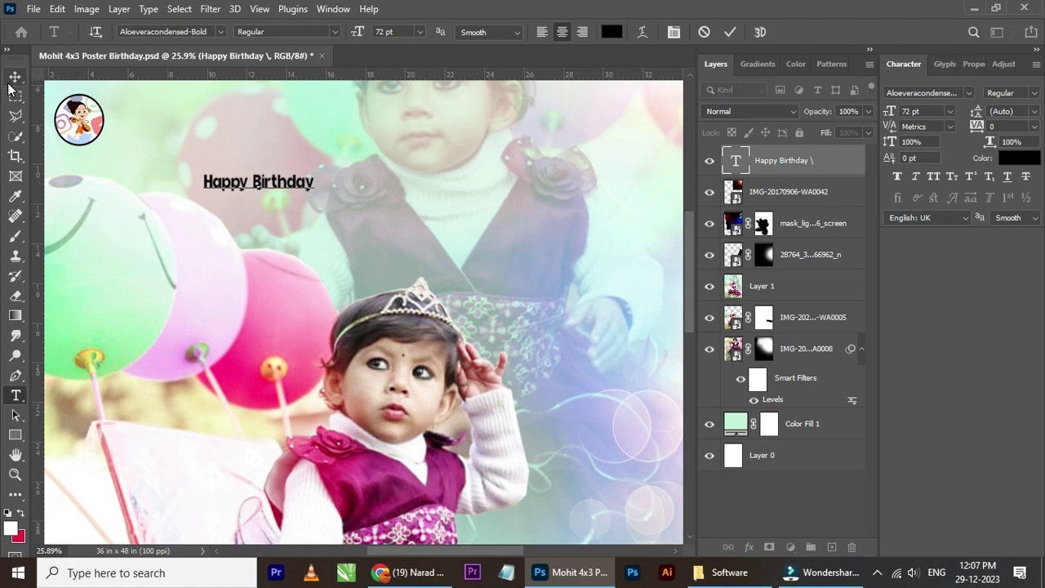
Step: Try the Moonlime and Rookie Fiesta fonts on the title
{"action": "left_click", "coordinate": [15, 395]}
{"action": "left_click", "coordinate": [220, 31]}
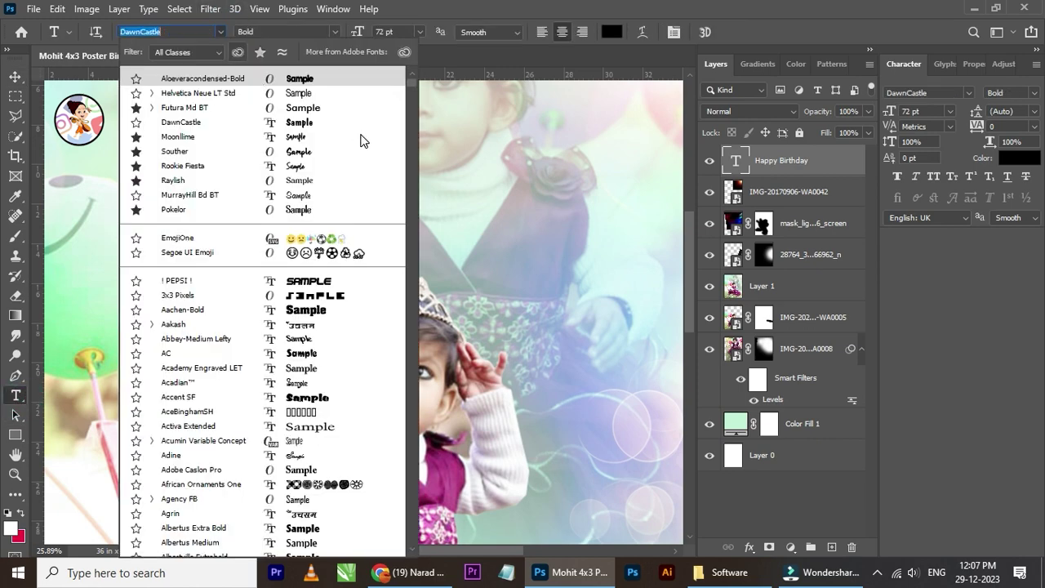
{"action": "left_click", "coordinate": [290, 138]}
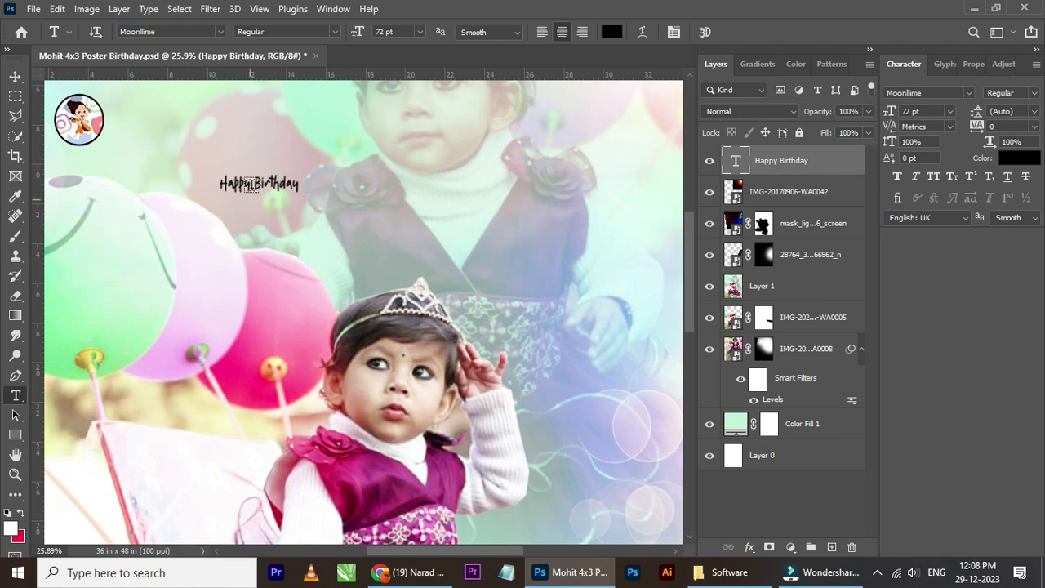
{"action": "left_click", "coordinate": [220, 31]}
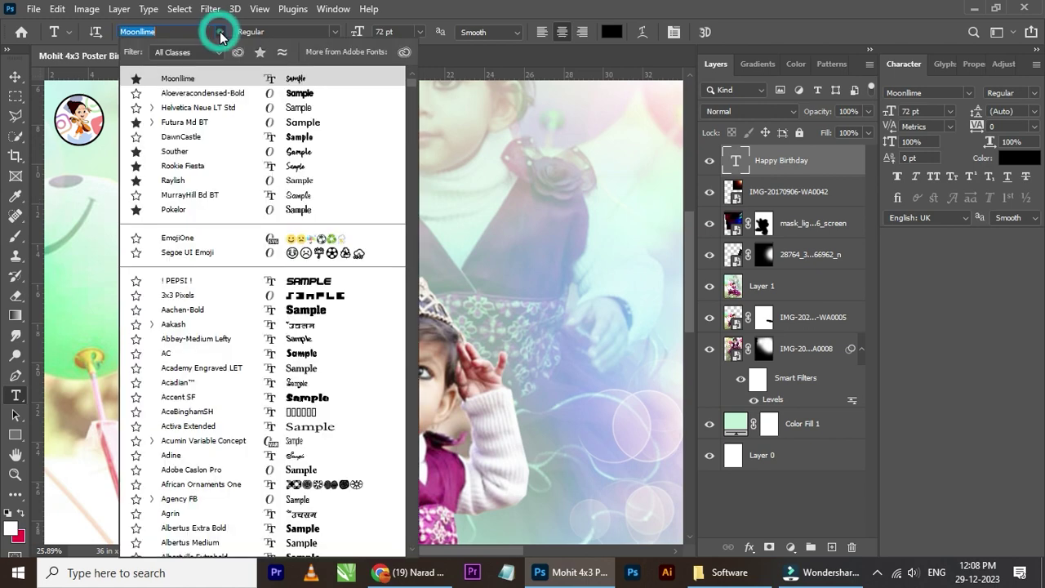
{"action": "left_click", "coordinate": [294, 167]}
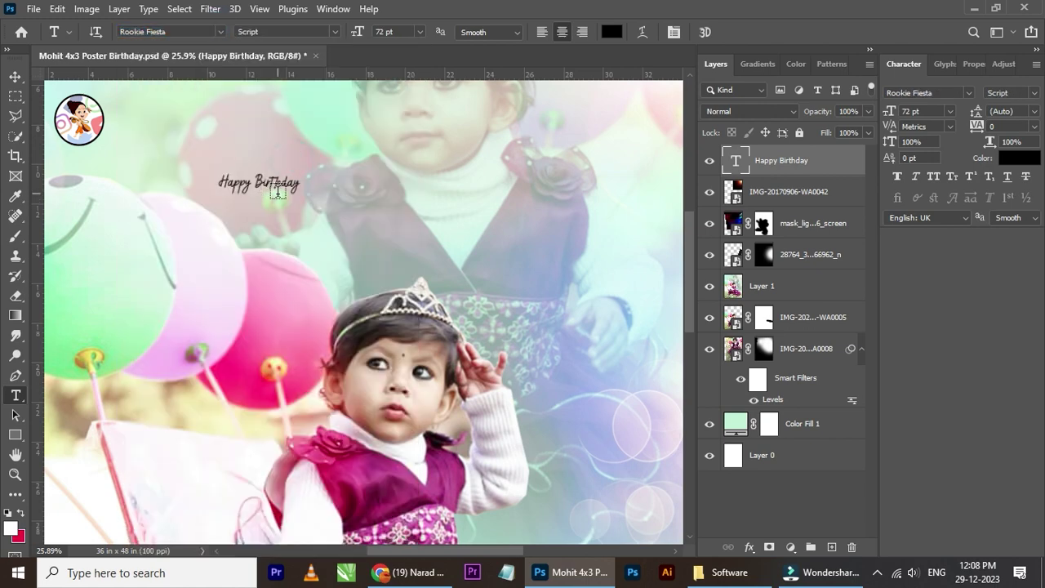
Step: Browse further down the font list and apply Hello Mornin to the title
{"action": "left_click", "coordinate": [220, 31]}
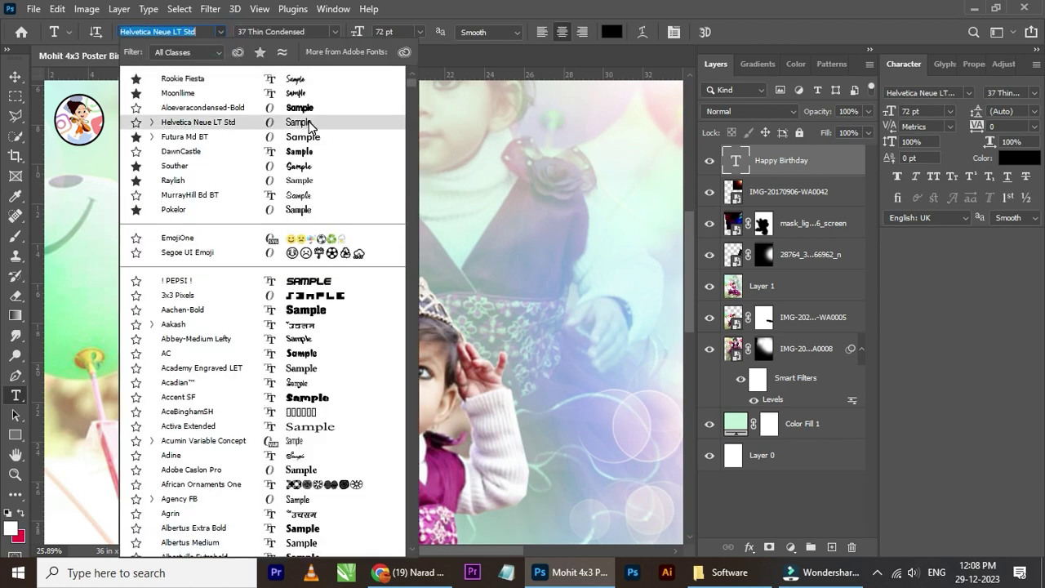
{"action": "scroll", "coordinate": [309, 124], "scroll_direction": "down", "scroll_amount": 1}
{"action": "key", "text": "Down"}
{"action": "key", "text": "Down"}
{"action": "key", "text": "Down"}
{"action": "key", "text": "Down"}
{"action": "key", "text": "Down"}
{"action": "key", "text": "Down"}
{"action": "left_click_drag", "start_coordinate": [412, 90], "coordinate": [422, 216]}
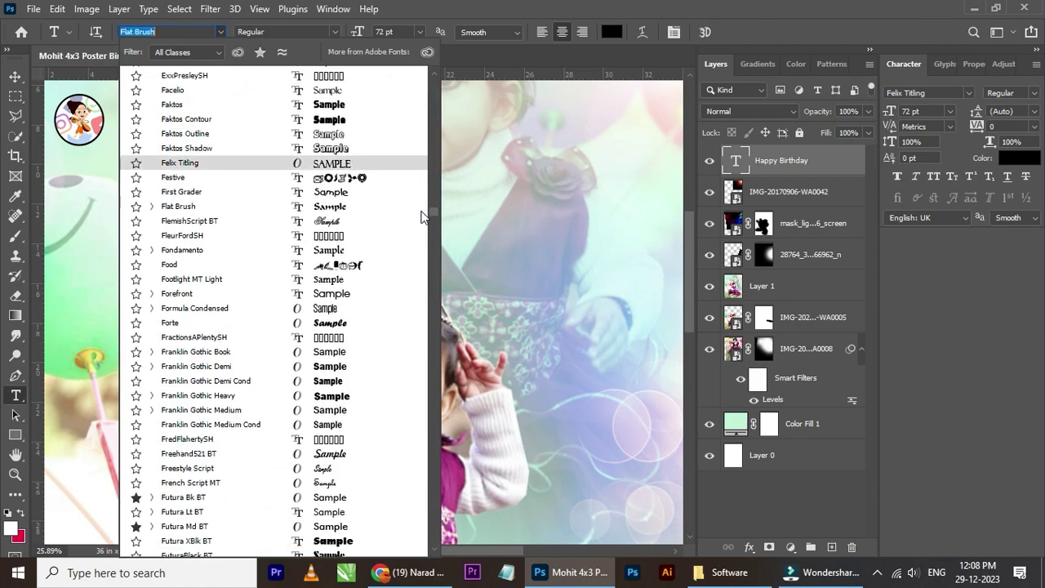
{"action": "key", "text": "Down"}
{"action": "key", "text": "Down"}
{"action": "key", "text": "Down"}
{"action": "left_click_drag", "start_coordinate": [426, 219], "coordinate": [434, 239]}
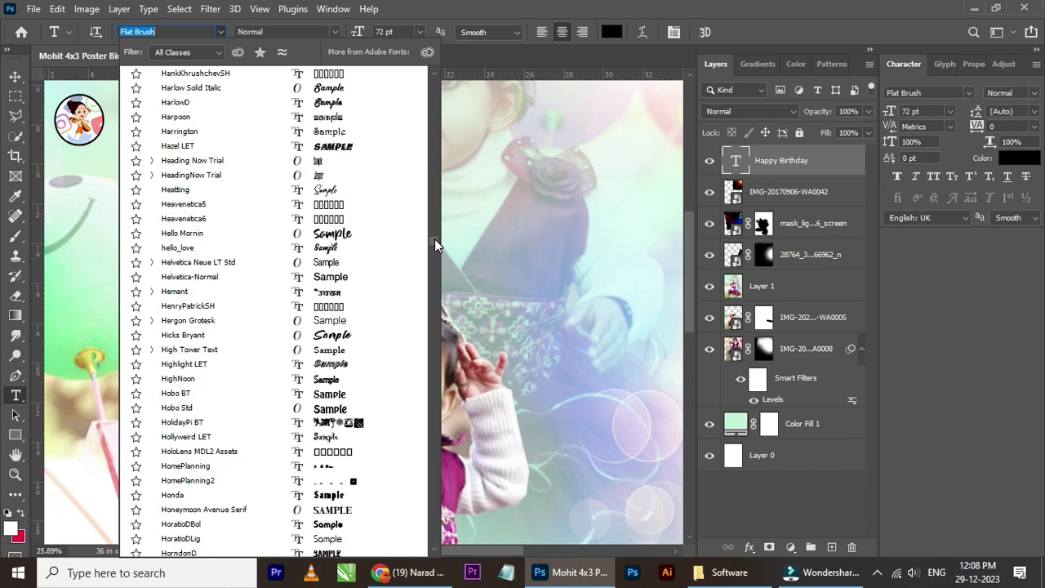
{"action": "left_click", "coordinate": [343, 236]}
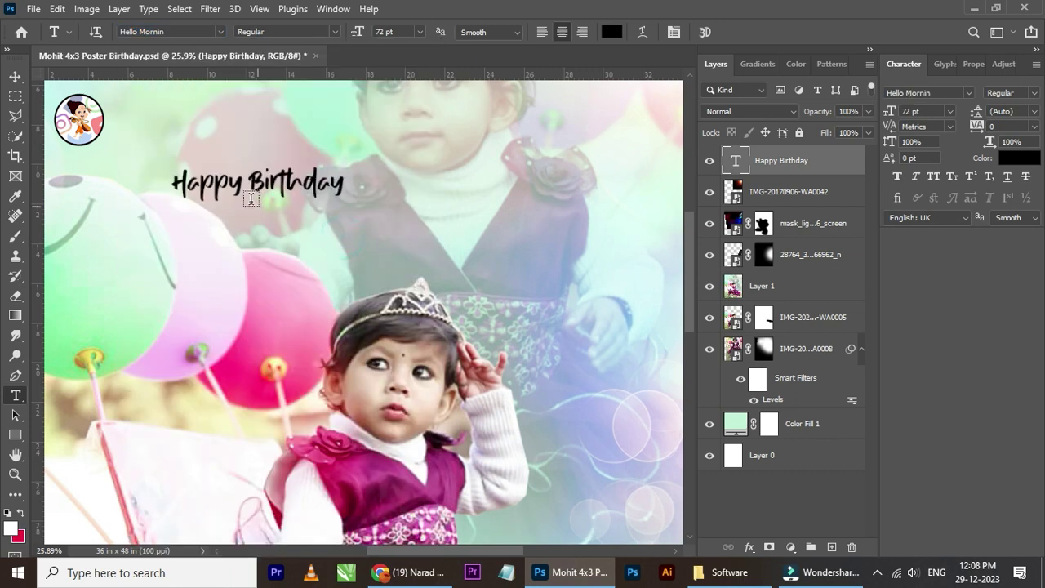
Step: Delete the word 'Birthday' from the title
{"action": "scroll", "coordinate": [270, 183], "scroll_direction": "up", "scroll_amount": 1}
{"action": "left_click_drag", "start_coordinate": [254, 178], "coordinate": [368, 188]}
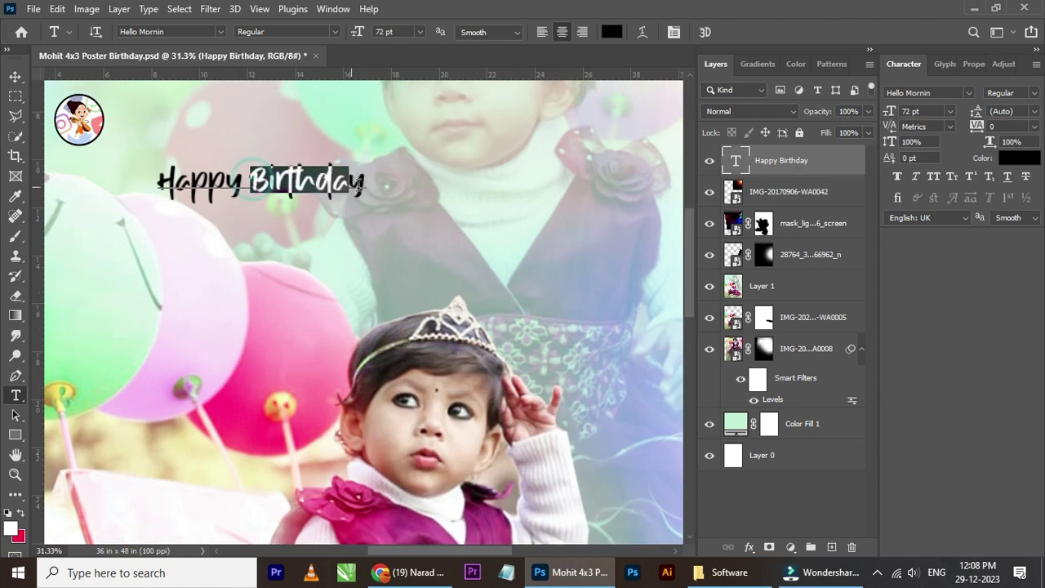
{"action": "key", "text": "BackSpace"}
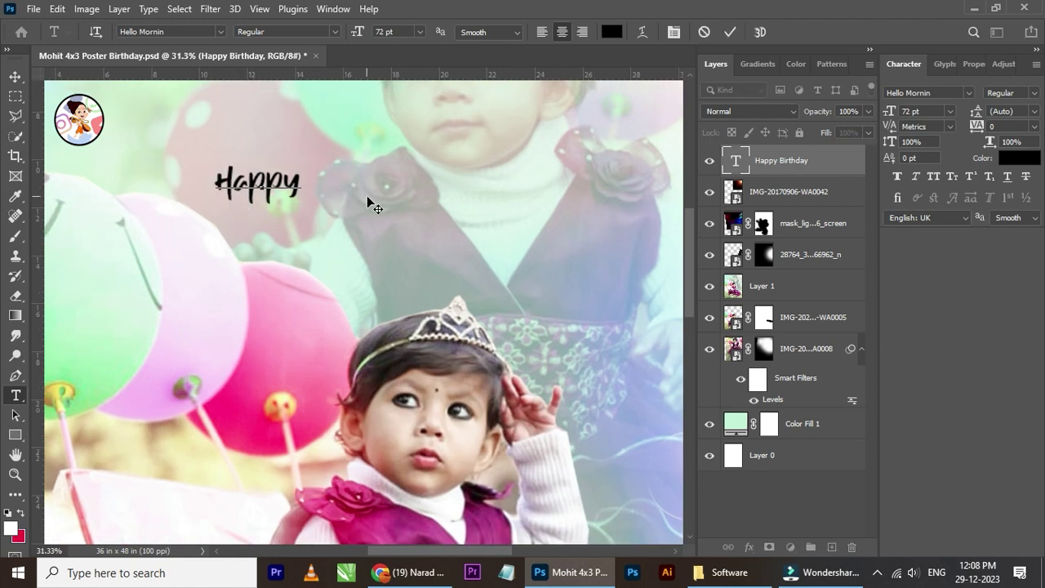
Step: Trim the space after 'Happy' and duplicate it below as a 'Birthday' text layer
{"action": "key", "text": "BackSpace"}
{"action": "left_click", "coordinate": [17, 77]}
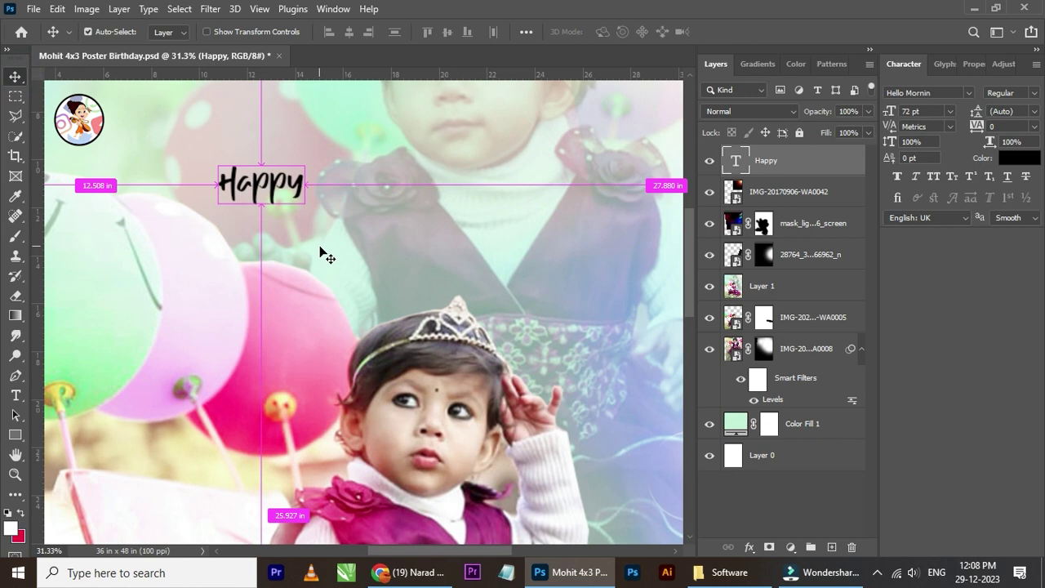
{"action": "left_click_drag", "start_coordinate": [299, 217], "coordinate": [300, 259], "text": "alt"}
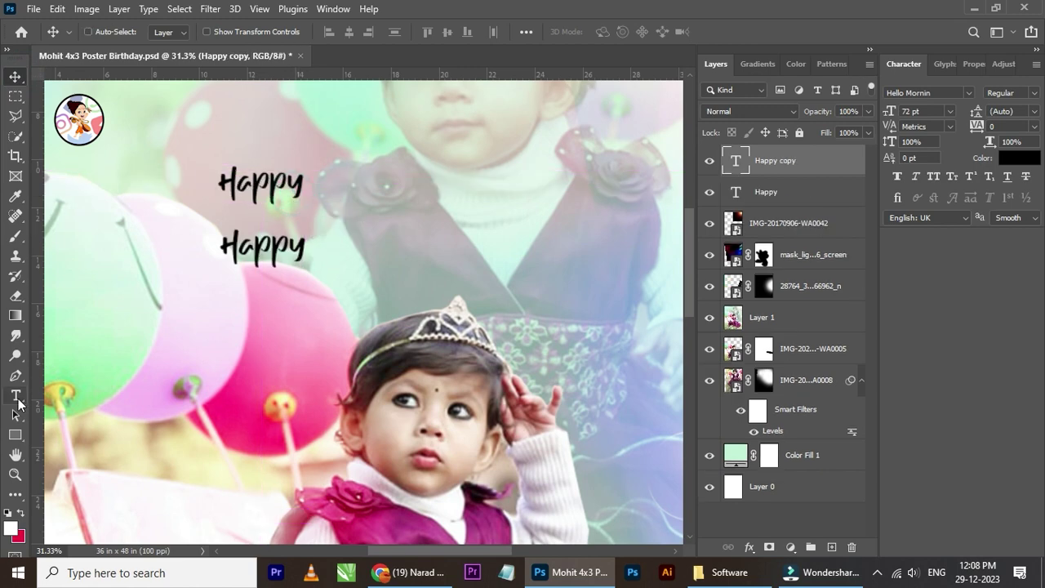
{"action": "left_click", "coordinate": [17, 400]}
{"action": "double_click", "coordinate": [298, 249]}
{"action": "type", "text": "Birthday"}
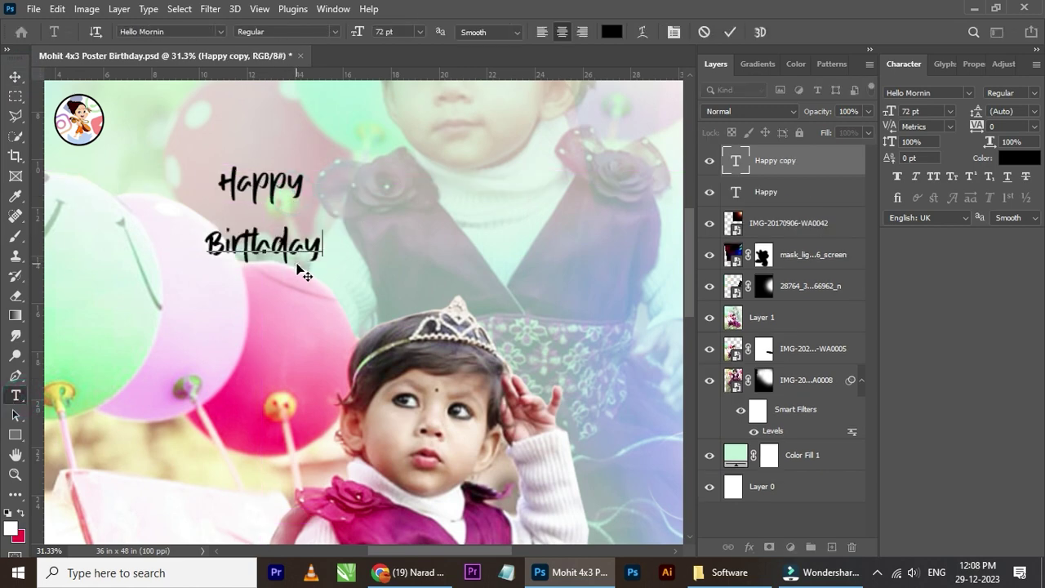
{"action": "left_click_drag", "start_coordinate": [247, 201], "coordinate": [233, 197]}
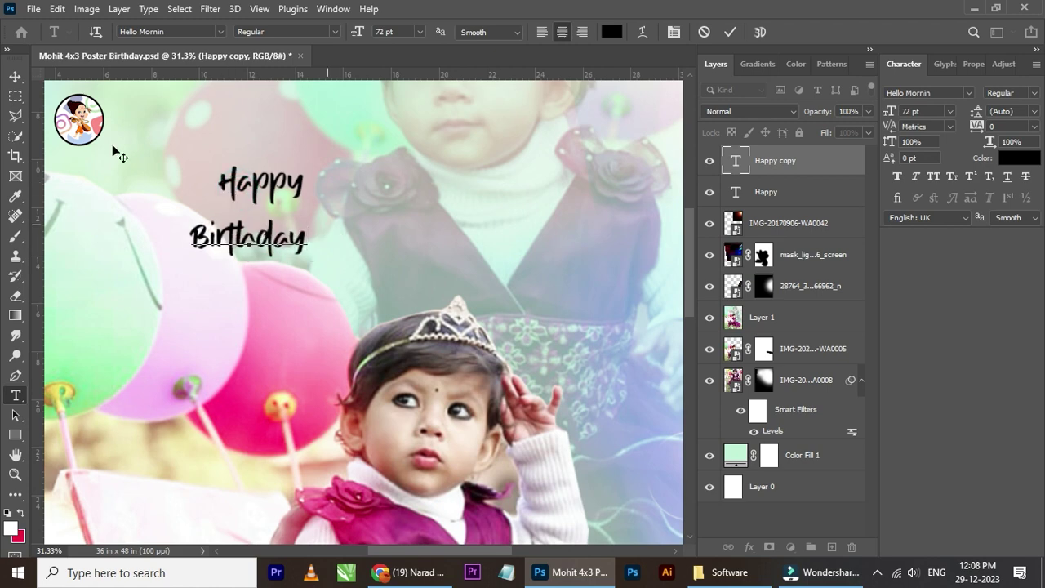
{"action": "left_click", "coordinate": [14, 76]}
Step: Change the capital H to lowercase so the first word reads 'happy'
{"action": "left_click", "coordinate": [15, 395]}
{"action": "left_click", "coordinate": [241, 193]}
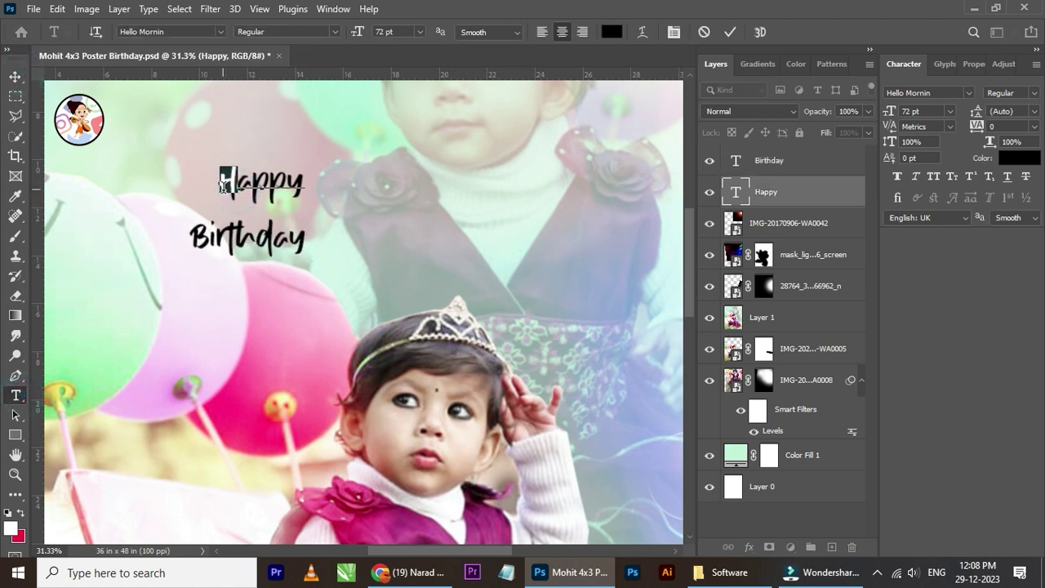
{"action": "key", "text": "BackSpace"}
{"action": "type", "text": "h"}
{"action": "left_click", "coordinate": [14, 76]}
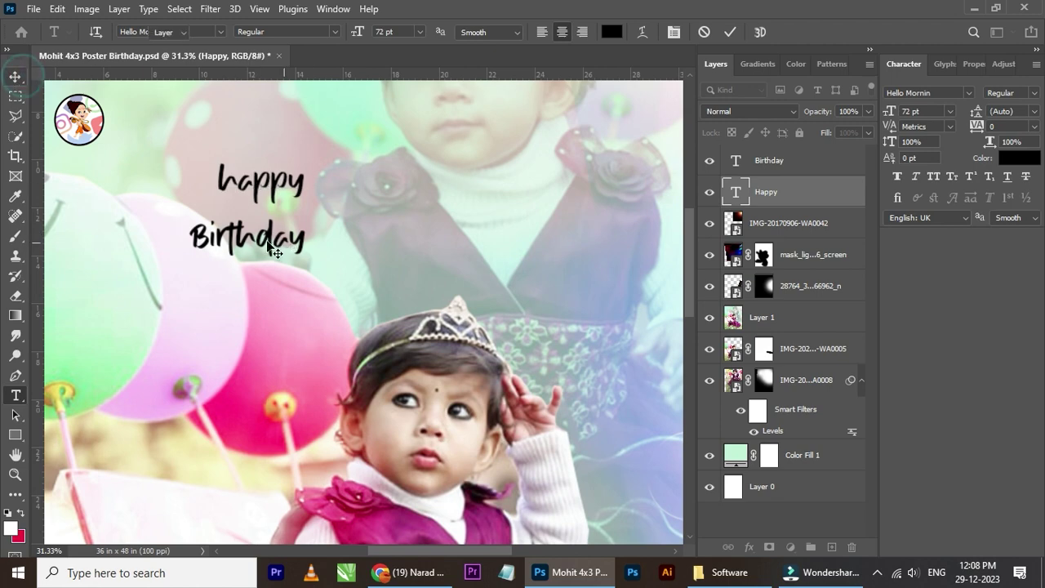
{"action": "right_click", "coordinate": [245, 245]}
{"action": "left_click", "coordinate": [265, 244]}
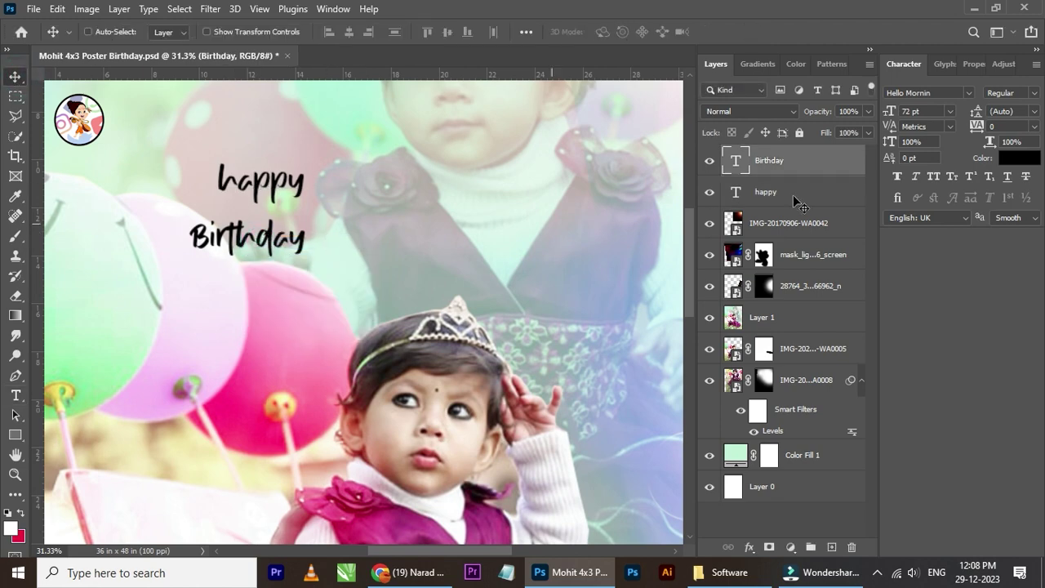
Step: Enlarge 'Birthday' to about 229% and move it up and left
{"action": "scroll", "coordinate": [501, 181], "scroll_direction": "down", "scroll_amount": 3}
{"action": "scroll", "coordinate": [502, 181], "scroll_direction": "down", "scroll_amount": 2}
{"action": "key", "text": "ctrl+t"}
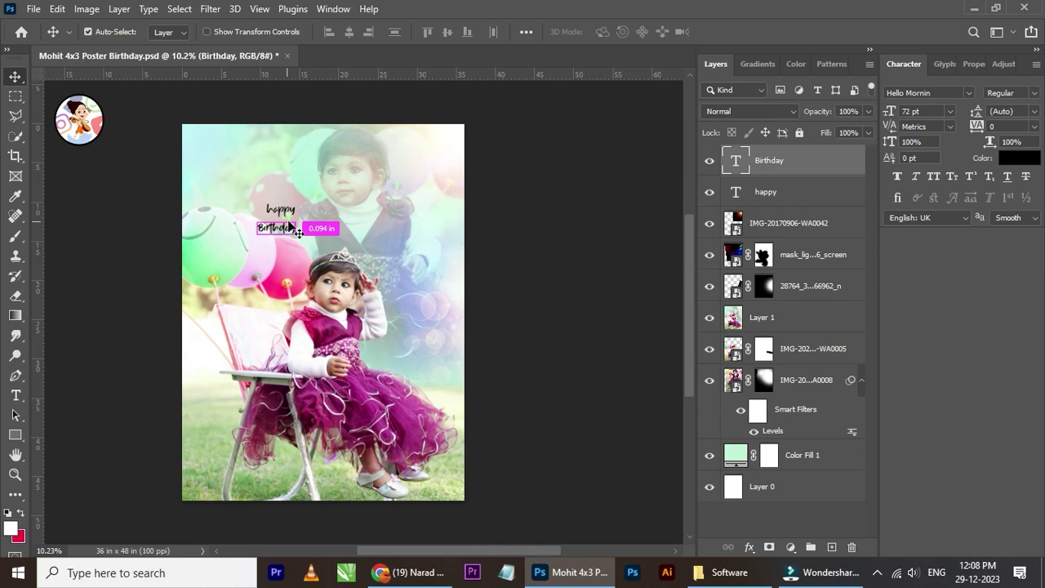
{"action": "scroll", "coordinate": [266, 174], "scroll_direction": "up", "scroll_amount": 2}
{"action": "left_click_drag", "start_coordinate": [334, 232], "coordinate": [382, 210]}
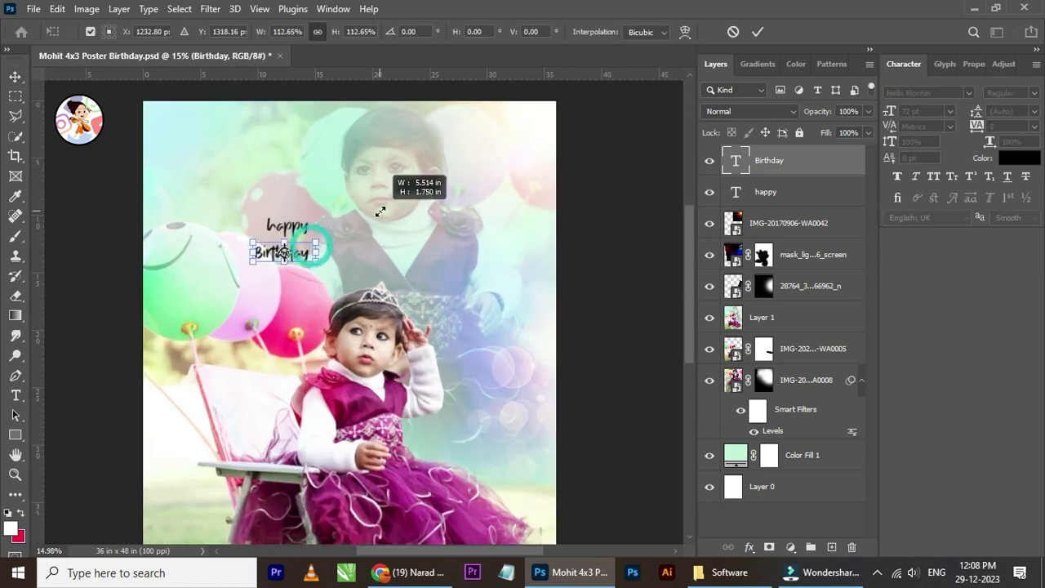
{"action": "left_click", "coordinate": [760, 33]}
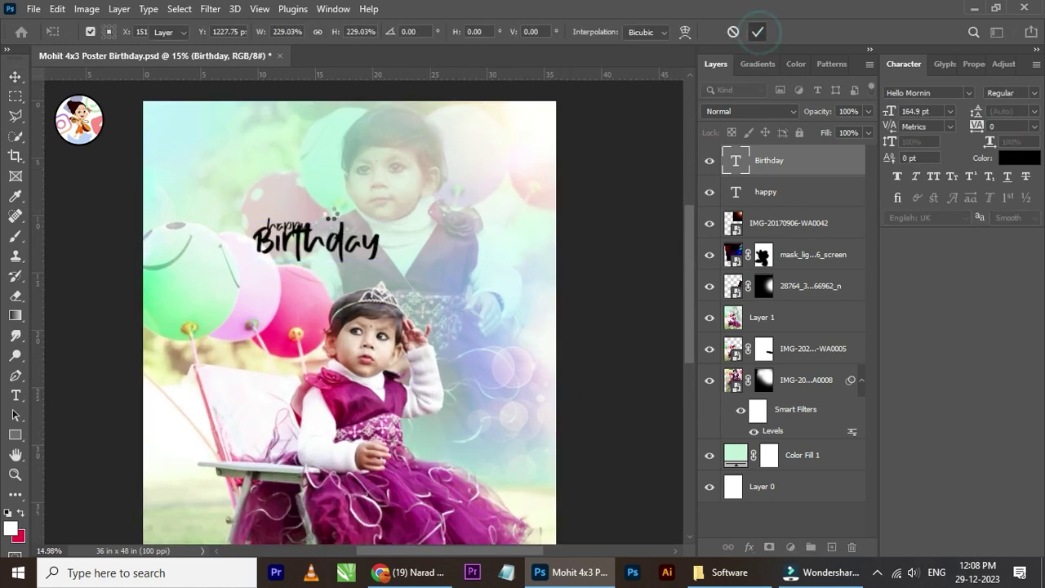
{"action": "left_click_drag", "start_coordinate": [343, 255], "coordinate": [262, 192]}
Step: Move 'happy' above Birthday and scale it to 132%
{"action": "right_click", "coordinate": [299, 237]}
{"action": "left_click", "coordinate": [299, 231]}
{"action": "mouse_move", "coordinate": [298, 233]}
{"action": "left_mouse_down"}
{"action": "mouse_move", "coordinate": [227, 185]}
{"action": "mouse_move", "coordinate": [173, 118]}
{"action": "left_mouse_up"}
{"action": "scroll", "coordinate": [234, 136], "scroll_direction": "up", "scroll_amount": 2}
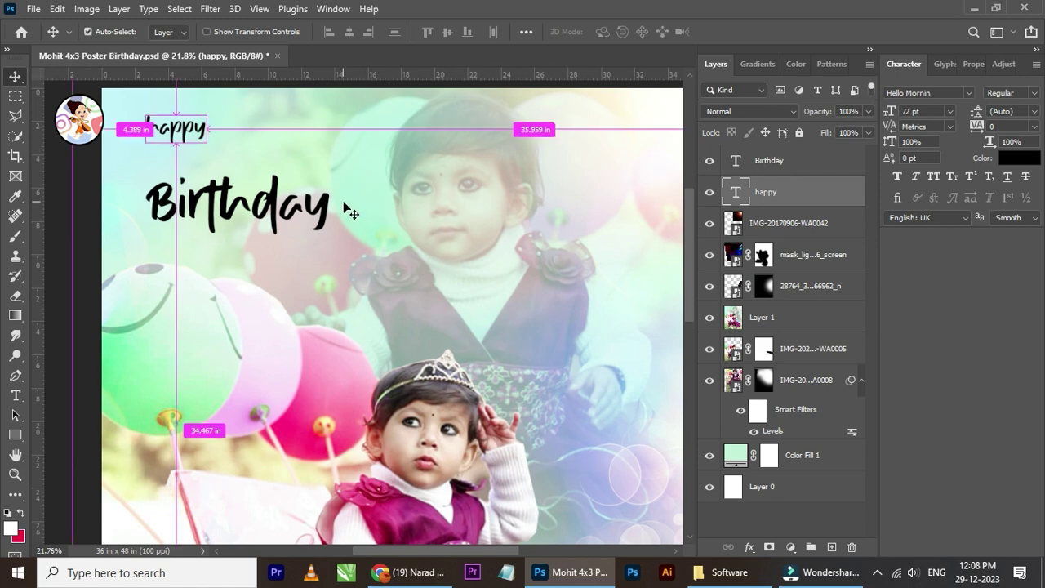
{"action": "key", "text": "ctrl+t"}
{"action": "left_click_drag", "start_coordinate": [208, 141], "coordinate": [228, 151]}
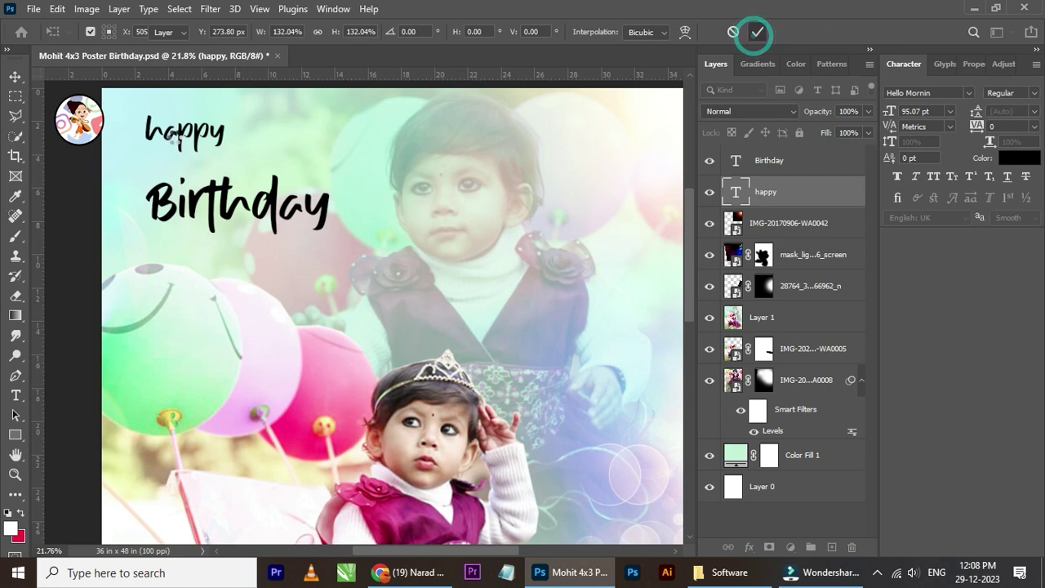
{"action": "left_click", "coordinate": [758, 32]}
{"action": "left_click_drag", "start_coordinate": [196, 137], "coordinate": [194, 132]}
Step: Reposition 'Birthday' up and left to sit under happy
{"action": "right_click", "coordinate": [220, 206]}
{"action": "left_click", "coordinate": [236, 208]}
{"action": "mouse_move", "coordinate": [251, 207]}
{"action": "left_mouse_down"}
{"action": "mouse_move", "coordinate": [218, 183]}
{"action": "mouse_move", "coordinate": [298, 191]}
{"action": "left_mouse_up"}
{"action": "key", "text": "ctrl+t"}
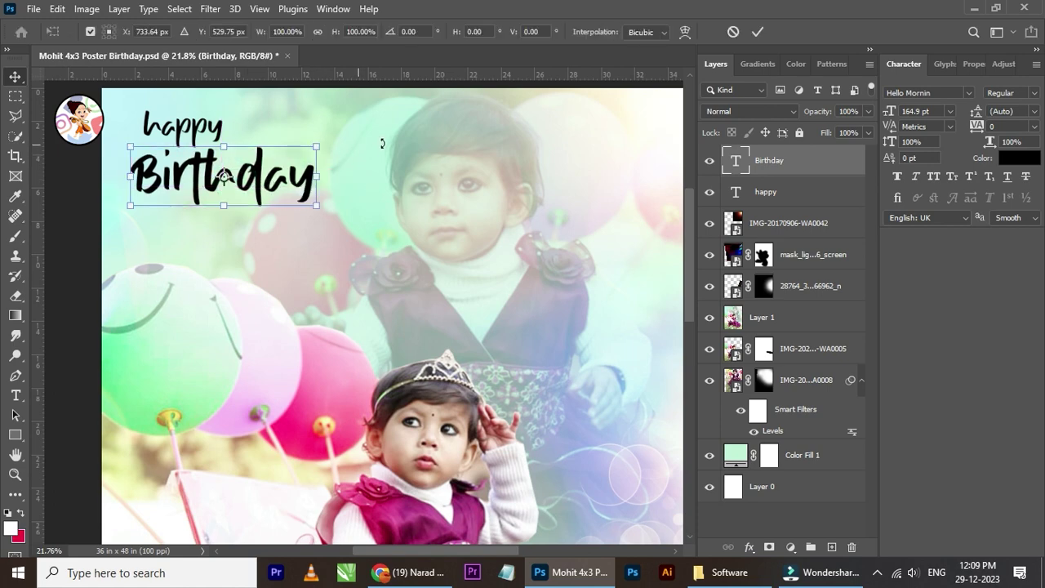
Step: Tilt 'Birthday' slightly counter-clockwise and shift 'happy' up and left
{"action": "left_click_drag", "start_coordinate": [381, 141], "coordinate": [374, 124]}
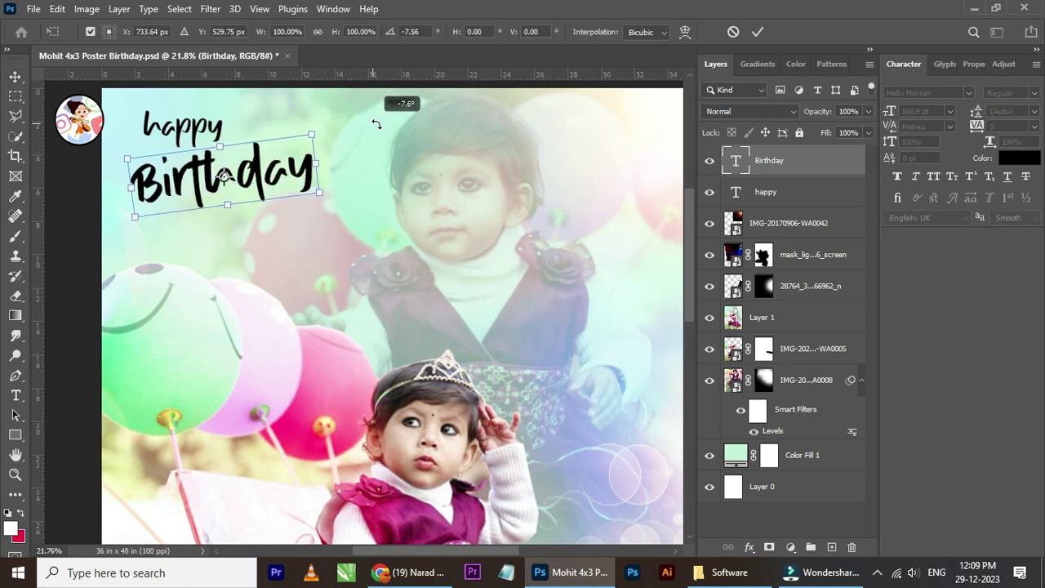
{"action": "left_click", "coordinate": [757, 31]}
{"action": "right_click", "coordinate": [208, 135]}
{"action": "left_click", "coordinate": [207, 134]}
{"action": "scroll", "coordinate": [188, 130], "scroll_direction": "up", "scroll_amount": 1}
{"action": "left_click_drag", "start_coordinate": [278, 185], "coordinate": [265, 173]}
Step: Nudge 'Birthday' up and left and shrink it to about 94%
{"action": "left_click", "coordinate": [769, 159]}
{"action": "left_click", "coordinate": [769, 161]}
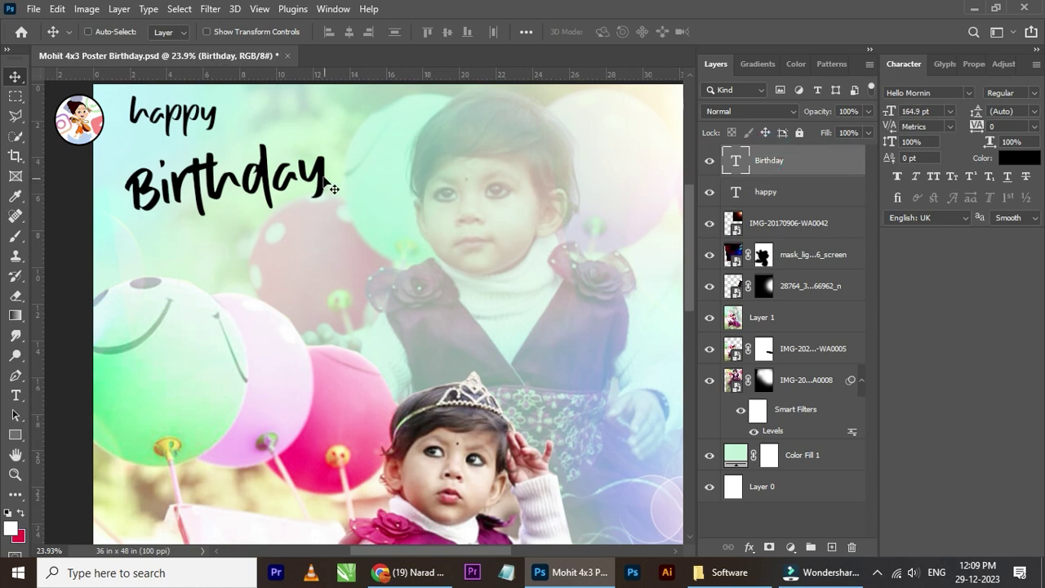
{"action": "left_click_drag", "start_coordinate": [330, 189], "coordinate": [320, 174]}
{"action": "scroll", "coordinate": [317, 180], "scroll_direction": "down", "scroll_amount": 2, "text": "alt"}
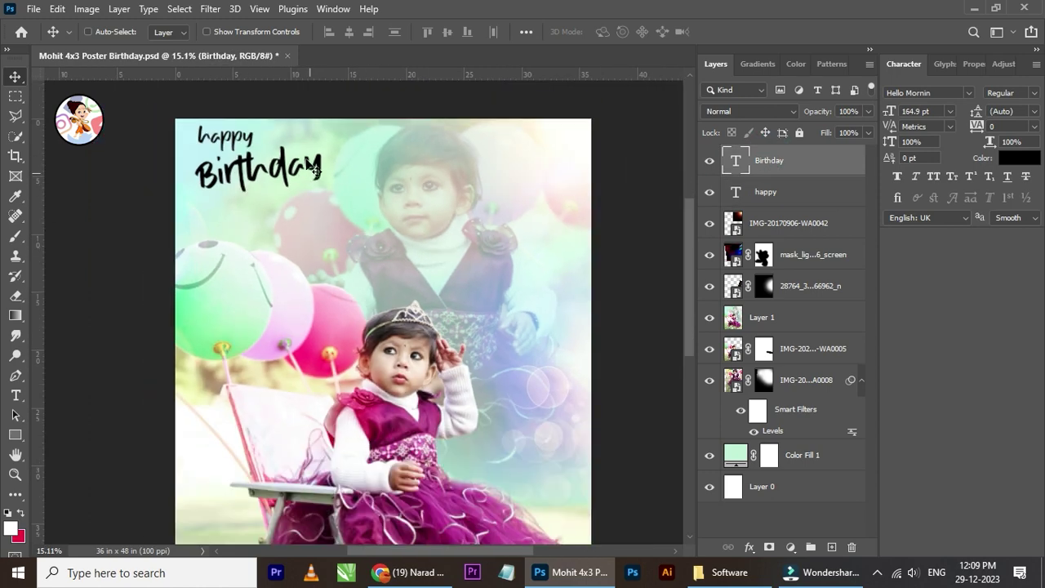
{"action": "scroll", "coordinate": [316, 180], "scroll_direction": "up", "scroll_amount": 1, "text": "alt"}
{"action": "key", "text": "ctrl+t"}
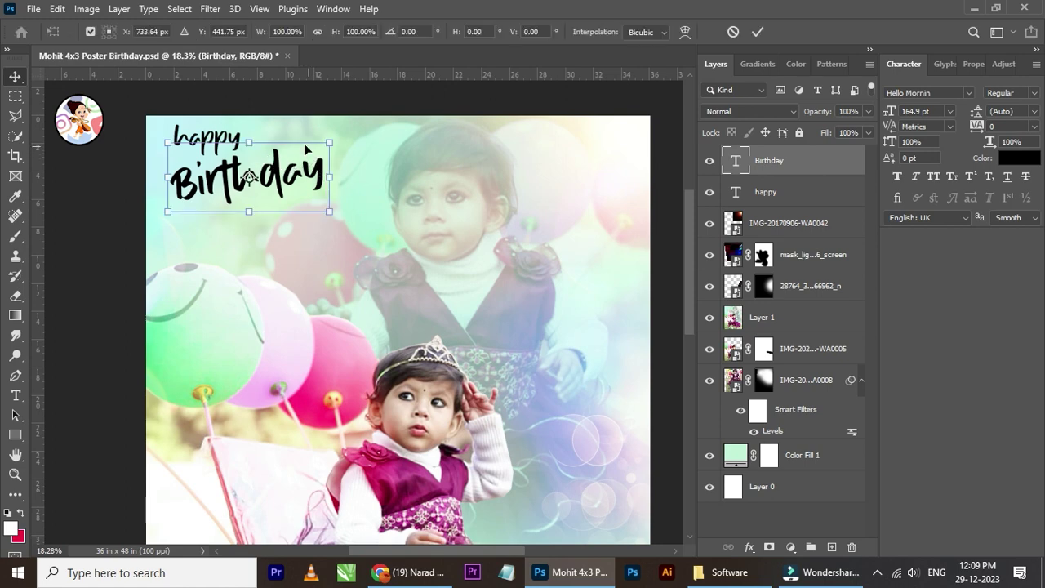
{"action": "scroll", "coordinate": [305, 148], "scroll_direction": "up", "scroll_amount": 1, "text": "alt"}
{"action": "left_click_drag", "start_coordinate": [334, 141], "coordinate": [321, 148]}
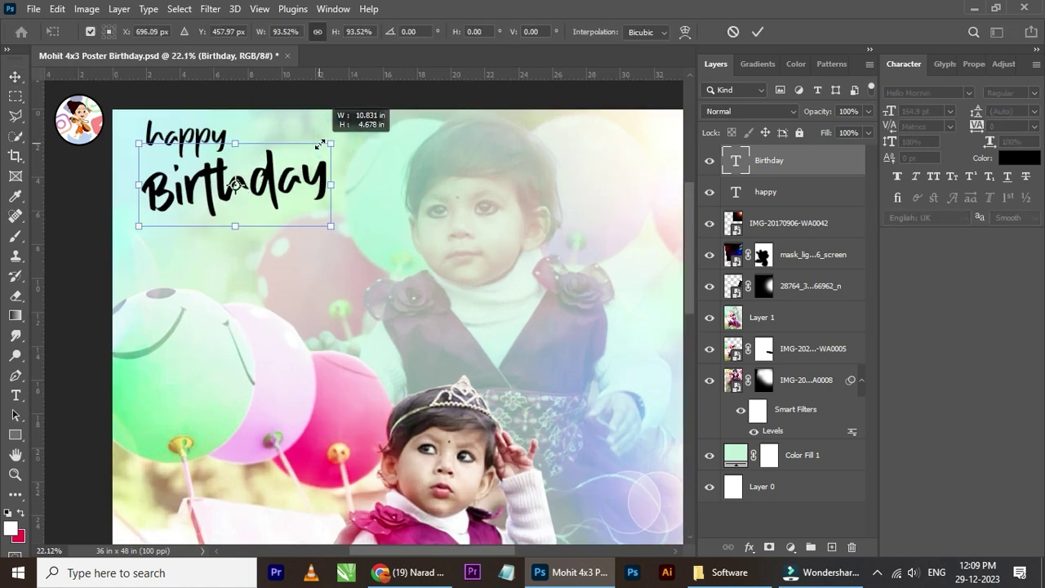
{"action": "left_click", "coordinate": [759, 32]}
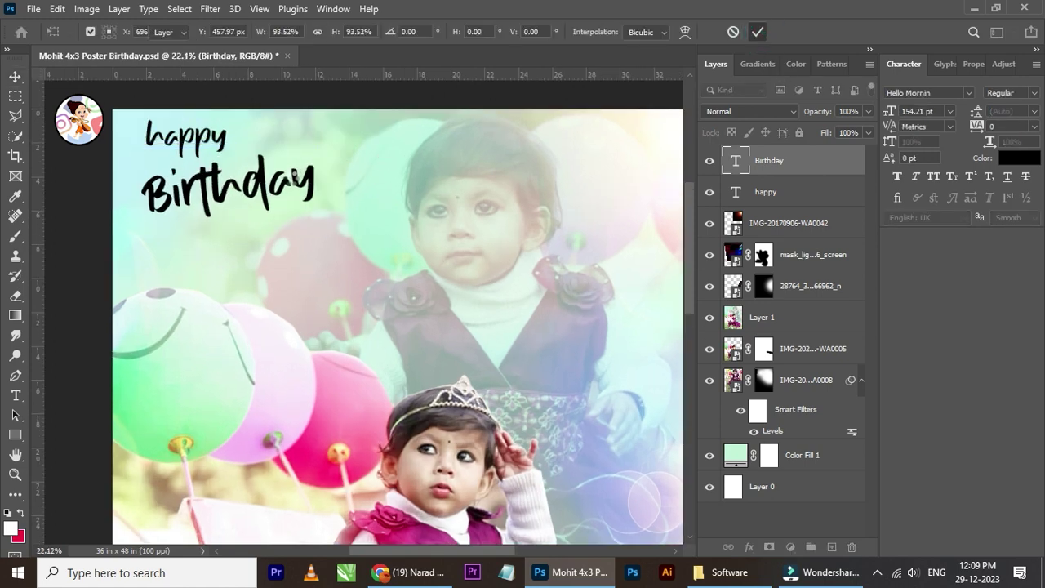
Step: Tilt 'happy' about -10°, shrink it to about 91%, and centre it over Birthday
{"action": "left_click", "coordinate": [199, 144], "text": "ctrl"}
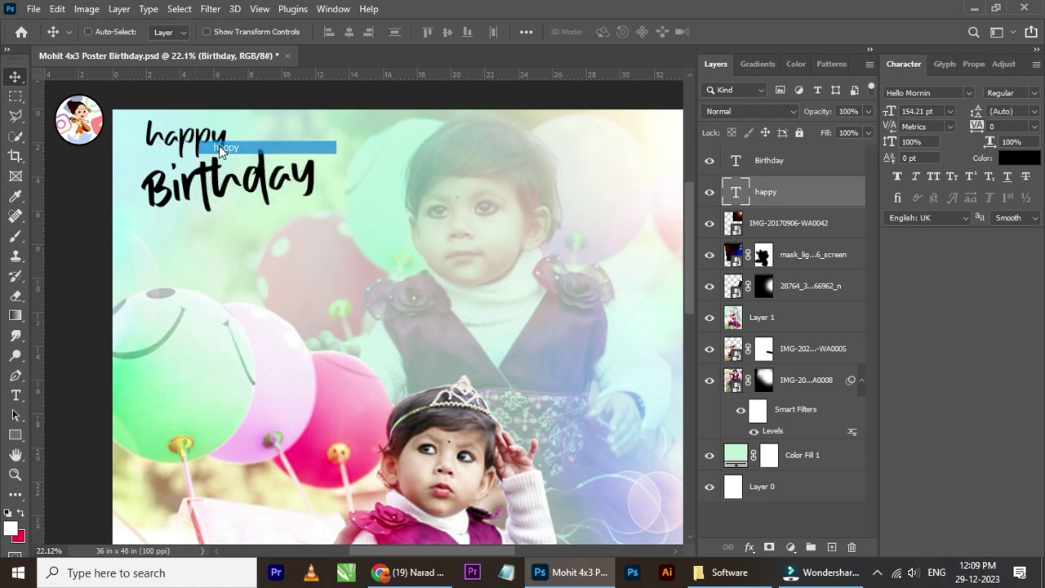
{"action": "scroll", "coordinate": [219, 146], "scroll_direction": "up", "scroll_amount": 1, "text": "alt"}
{"action": "key", "text": "ctrl+t"}
{"action": "mouse_move", "coordinate": [272, 121]}
{"action": "left_mouse_down"}
{"action": "mouse_move", "coordinate": [262, 95]}
{"action": "mouse_move", "coordinate": [243, 94]}
{"action": "left_mouse_up"}
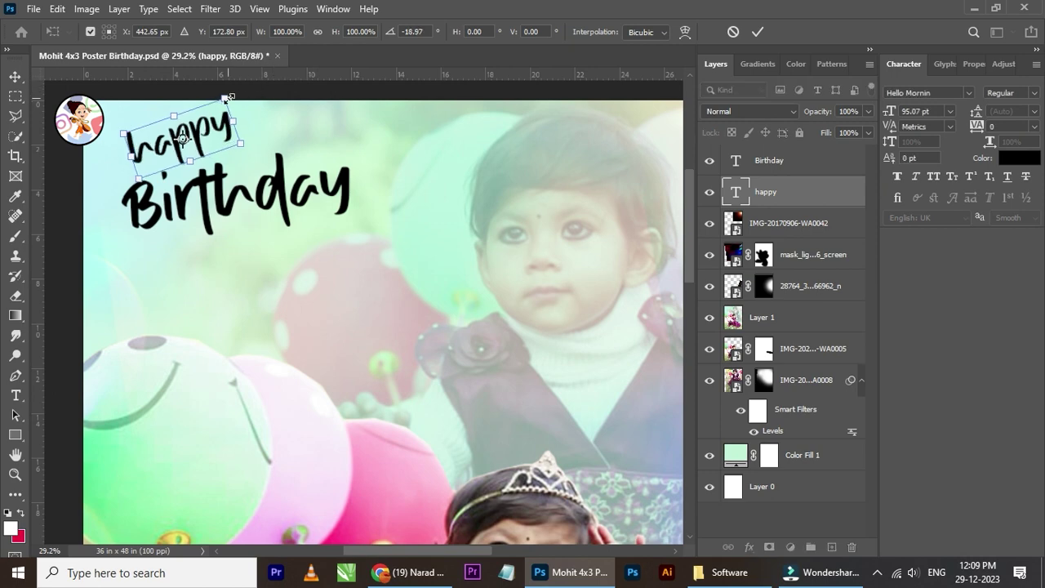
{"action": "left_click_drag", "start_coordinate": [225, 98], "coordinate": [217, 105]}
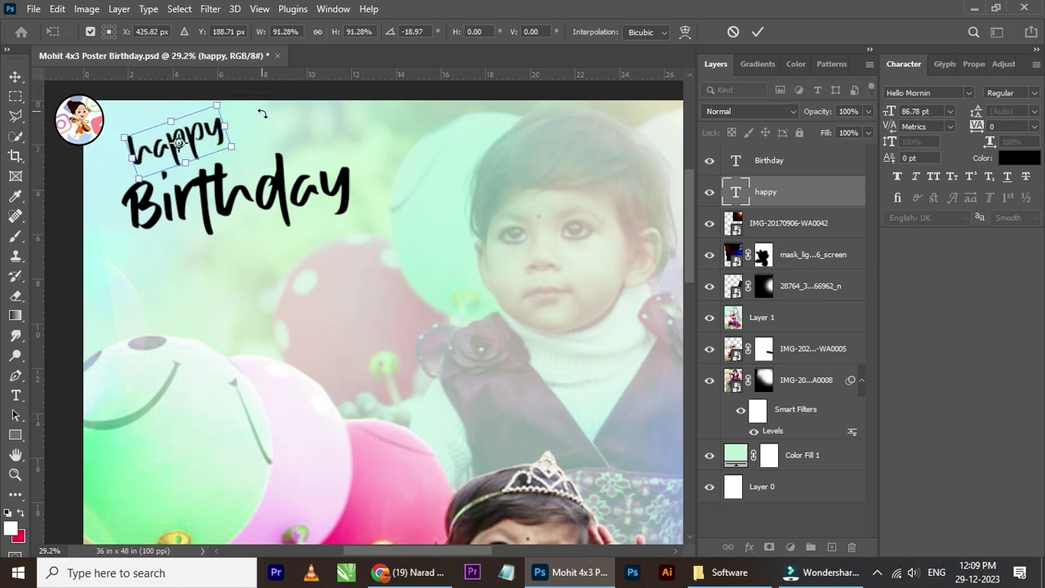
{"action": "left_click_drag", "start_coordinate": [262, 113], "coordinate": [289, 106]}
{"action": "left_click", "coordinate": [756, 32]}
{"action": "left_click_drag", "start_coordinate": [178, 146], "coordinate": [242, 143]}
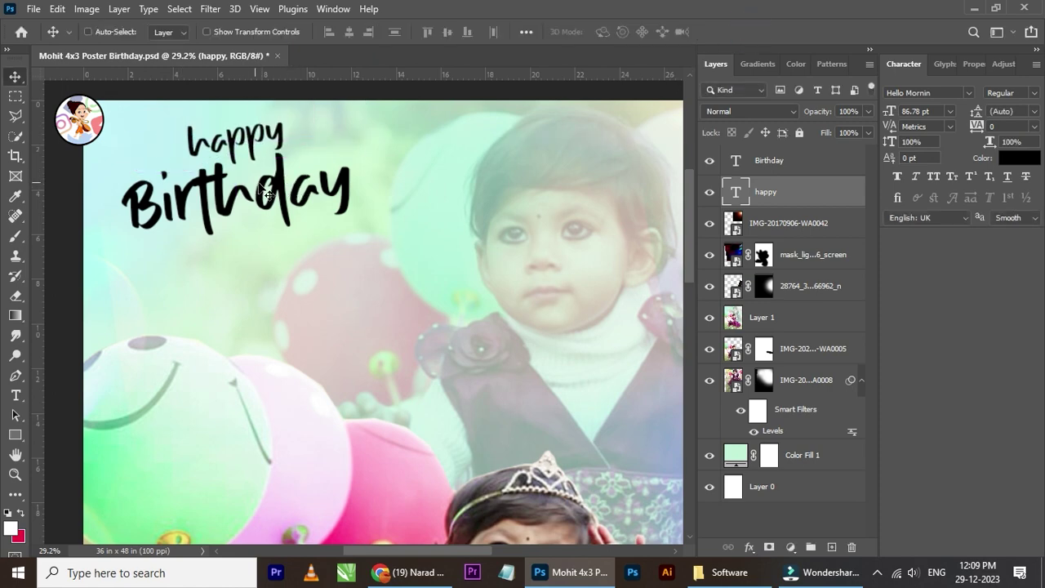
{"action": "scroll", "coordinate": [263, 194], "scroll_direction": "down", "scroll_amount": 3}
{"action": "right_click", "coordinate": [272, 203]}
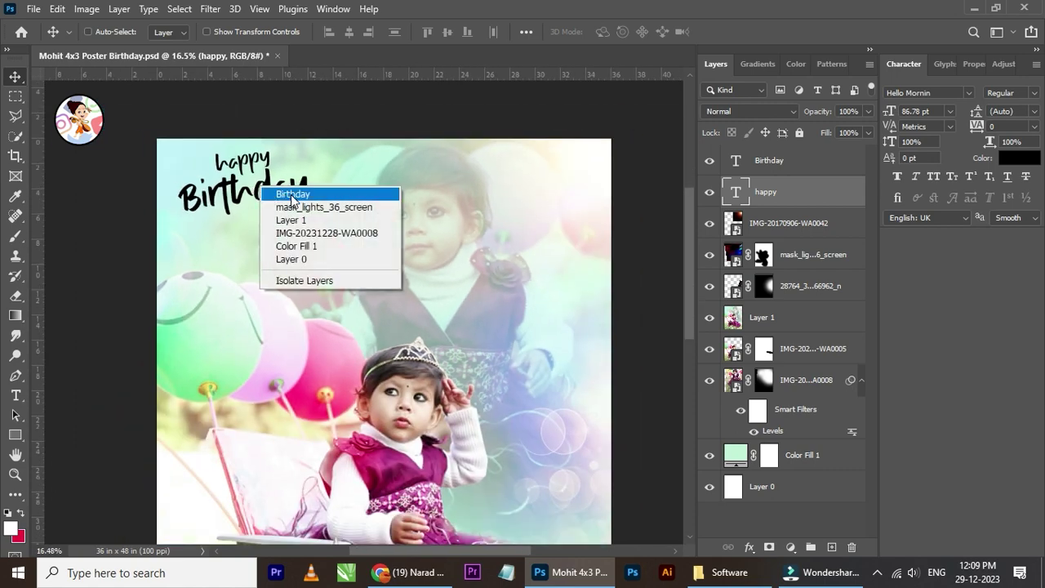
Step: Set the 'Birthday' text colour to dark plum #210016 in the Color Picker
{"action": "left_click", "coordinate": [303, 195]}
{"action": "left_click", "coordinate": [1014, 158]}
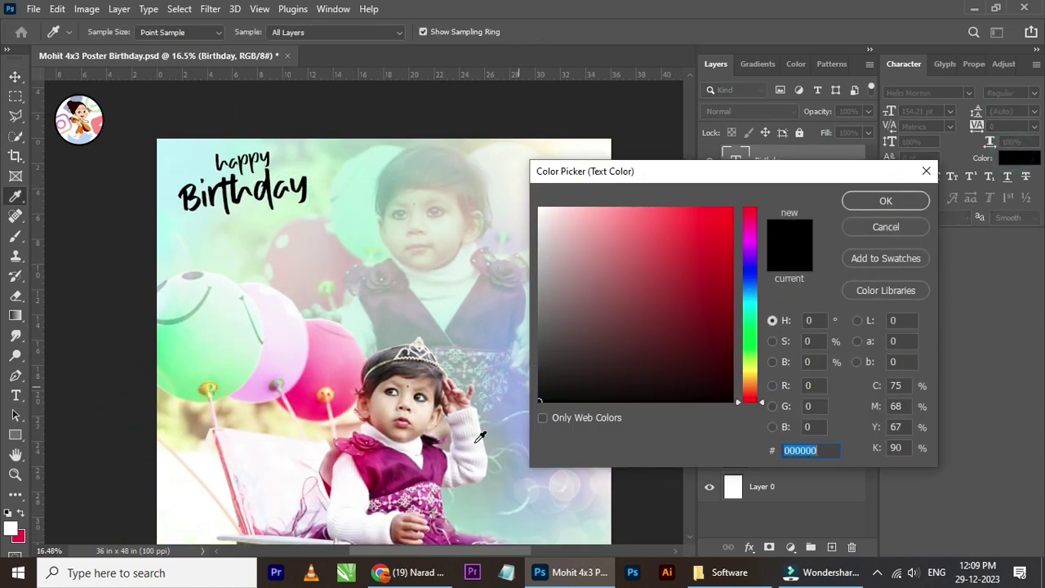
{"action": "left_click", "coordinate": [398, 458]}
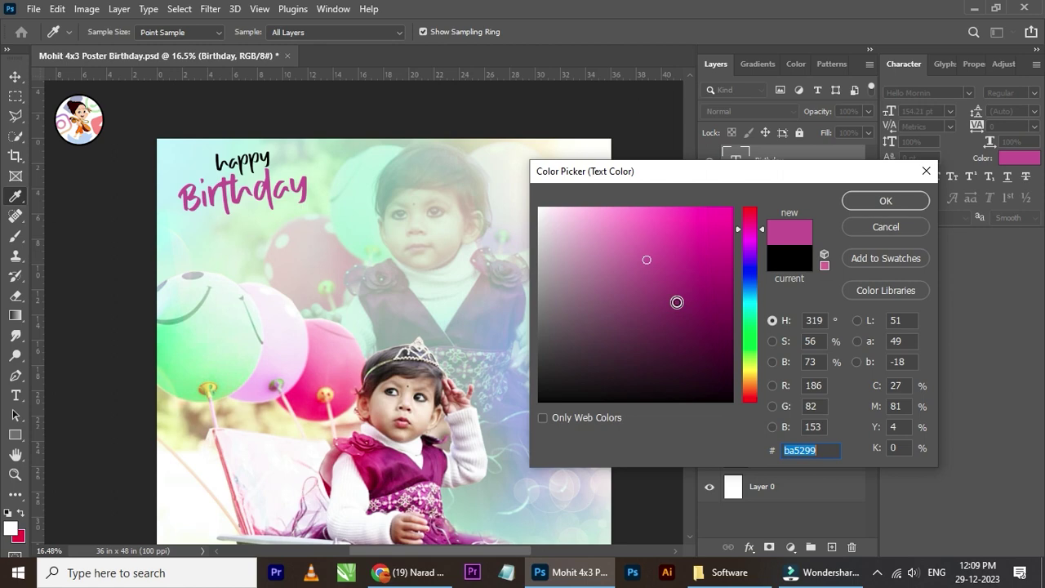
{"action": "left_click", "coordinate": [677, 302]}
{"action": "left_click_drag", "start_coordinate": [684, 303], "coordinate": [702, 320]}
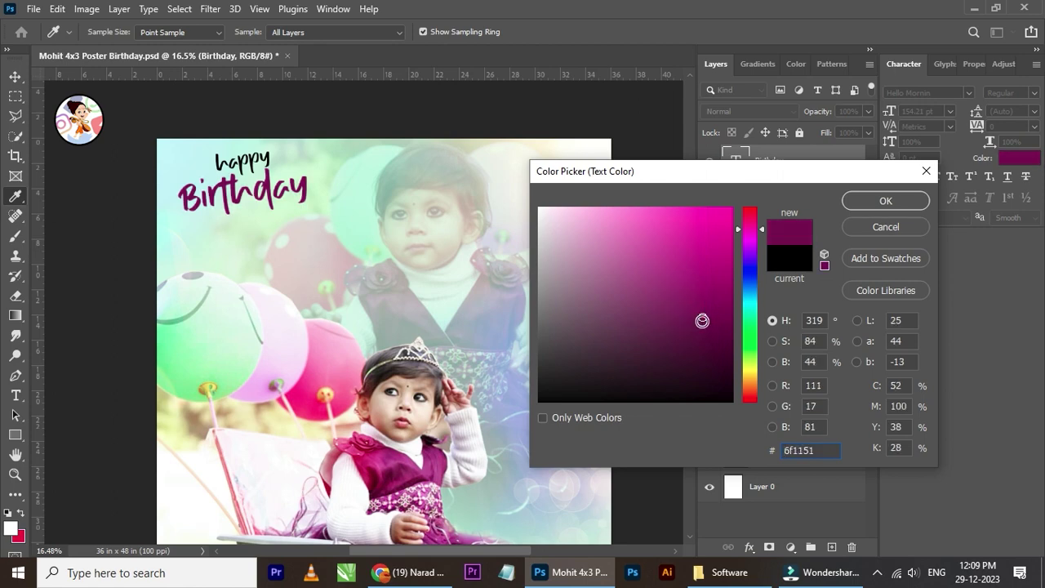
{"action": "left_click_drag", "start_coordinate": [703, 329], "coordinate": [723, 367]}
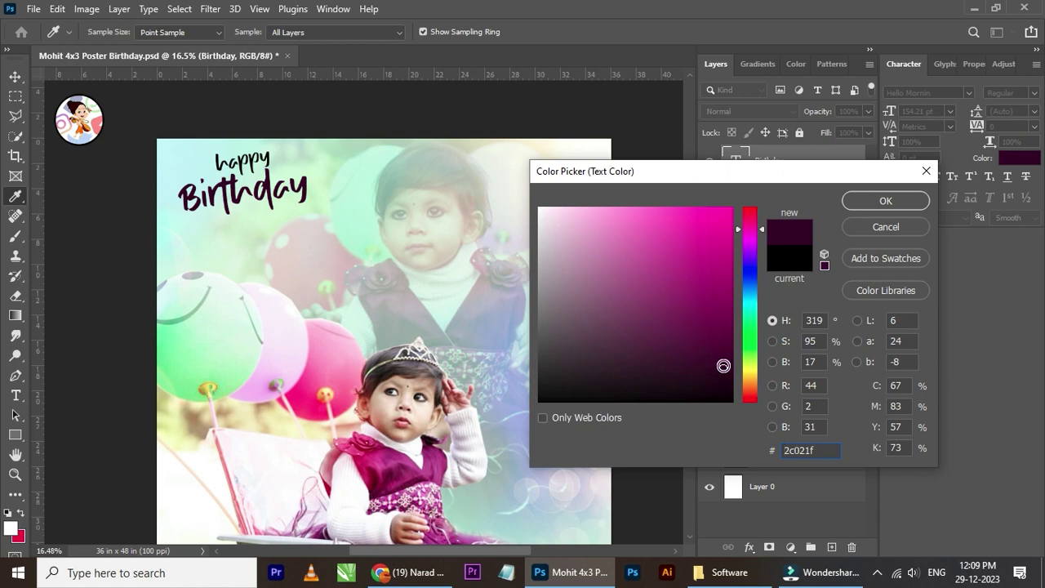
{"action": "left_click_drag", "start_coordinate": [721, 373], "coordinate": [739, 380]}
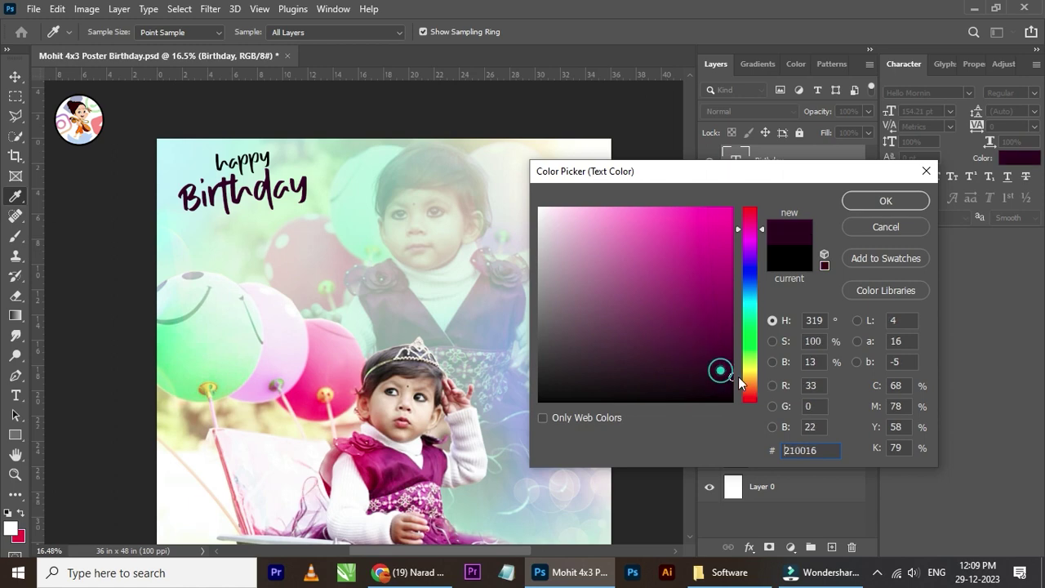
{"action": "key", "text": "v"}
{"action": "left_click", "coordinate": [858, 204]}
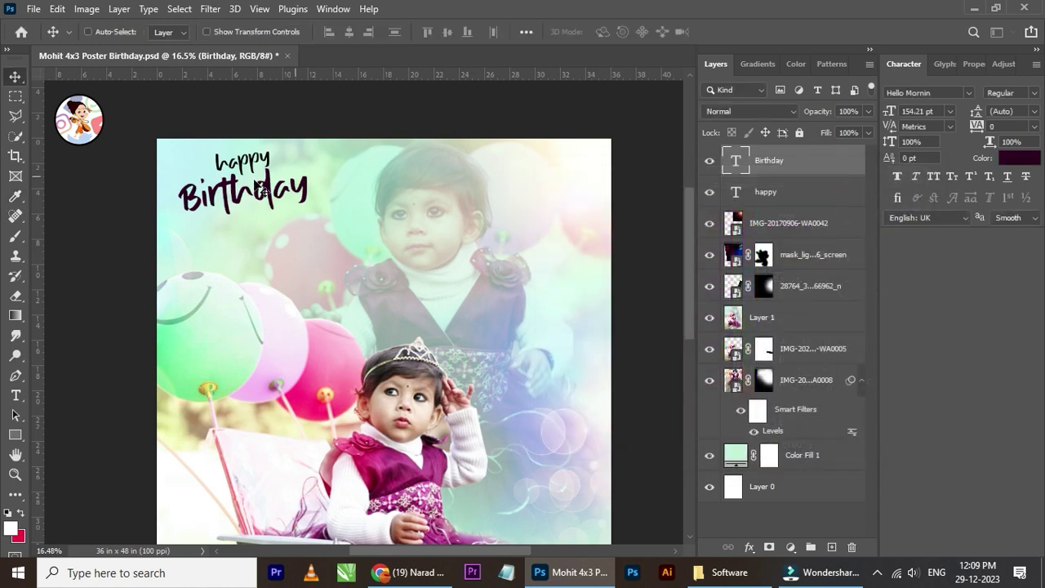
{"action": "scroll", "coordinate": [236, 179], "scroll_direction": "up", "scroll_amount": 3}
{"action": "right_click", "coordinate": [245, 155]}
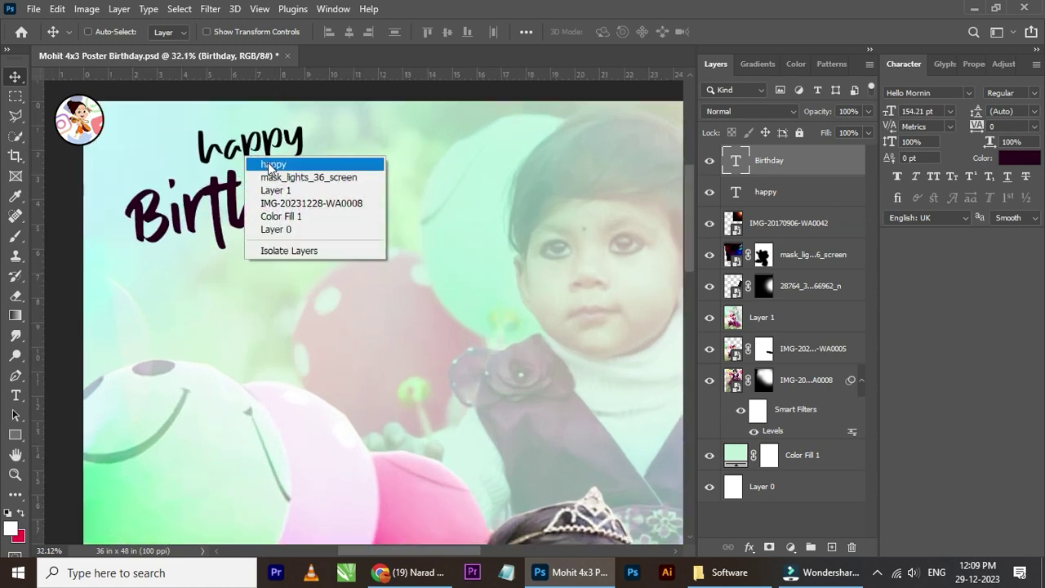
Step: Recolour 'happy' with magenta sampled from the girl's dress
{"action": "left_click", "coordinate": [270, 163]}
{"action": "left_click", "coordinate": [1010, 160]}
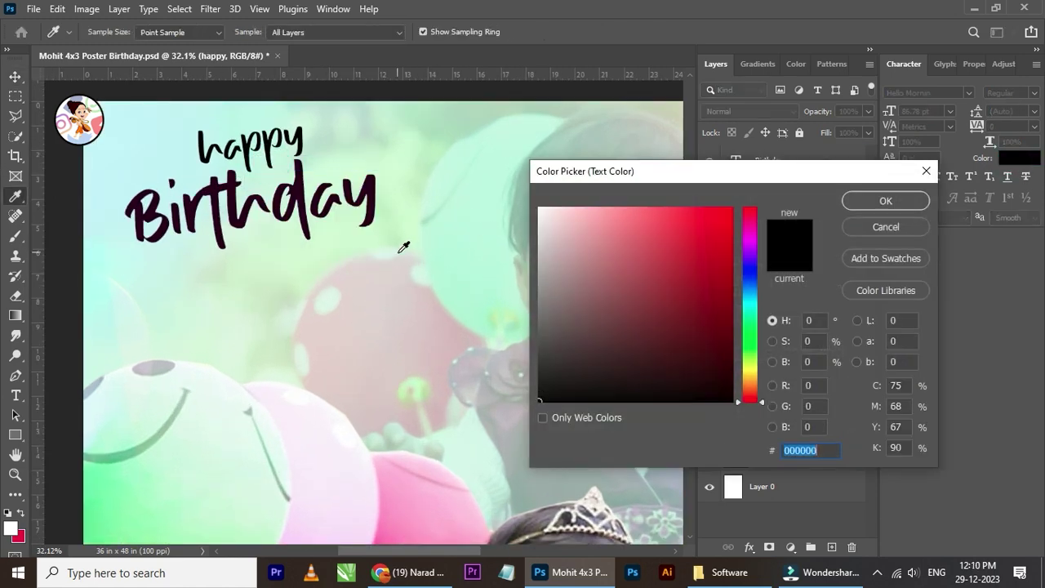
{"action": "scroll", "coordinate": [485, 266], "scroll_direction": "down", "scroll_amount": 3}
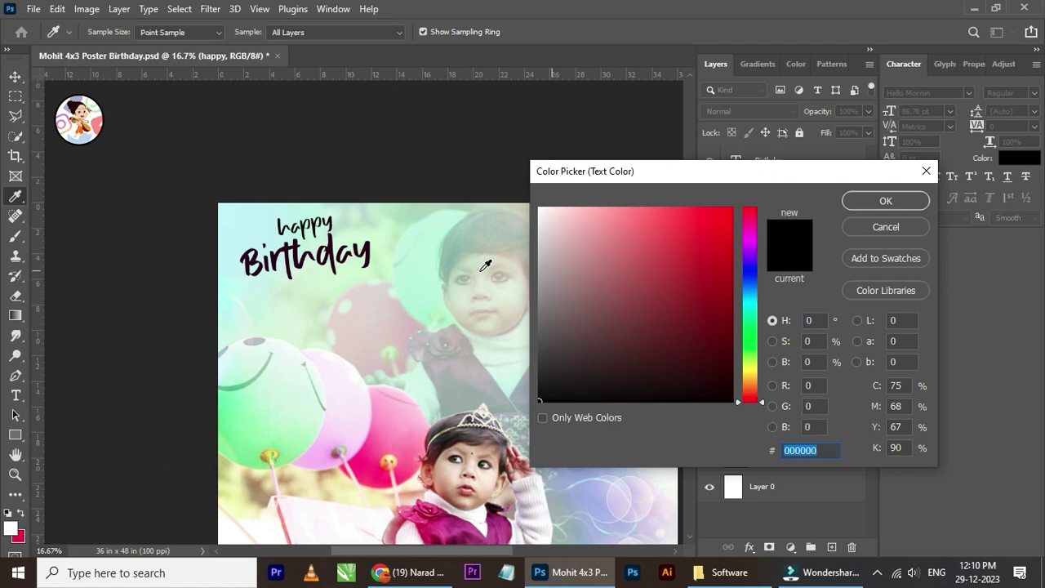
{"action": "scroll", "coordinate": [486, 266], "scroll_direction": "down", "scroll_amount": 1}
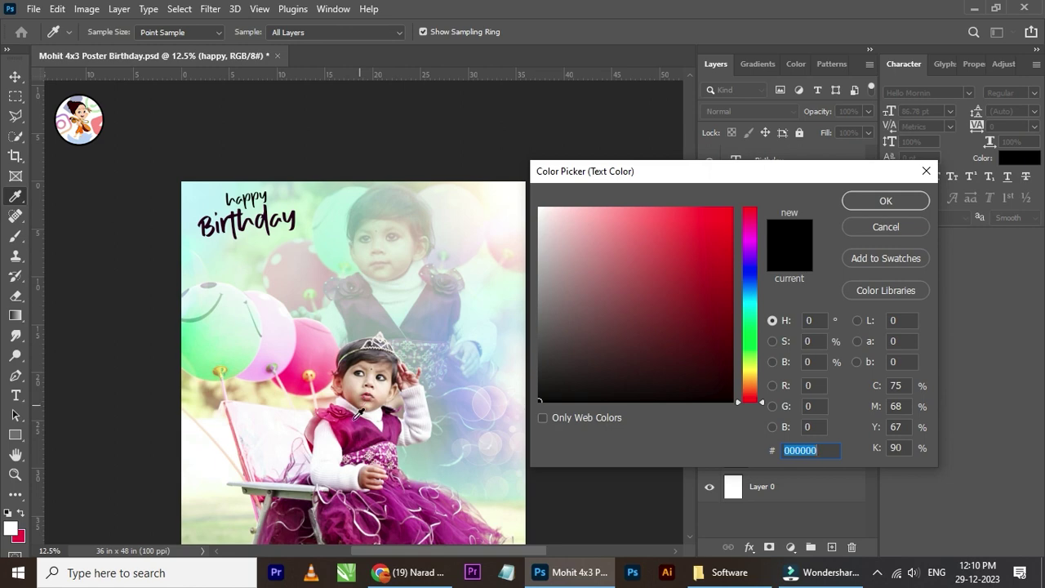
{"action": "left_click", "coordinate": [313, 352]}
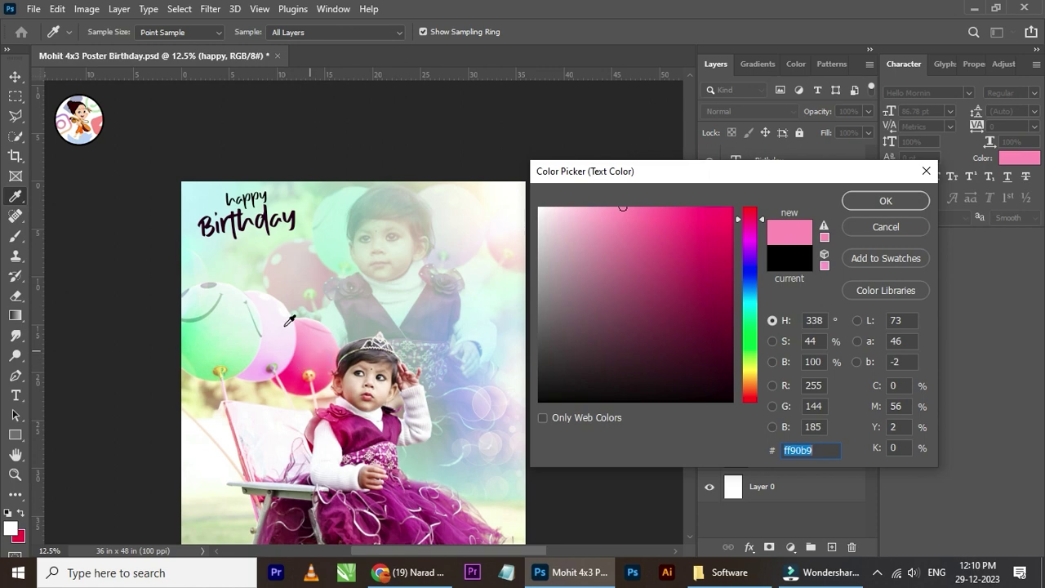
{"action": "left_click", "coordinate": [381, 453]}
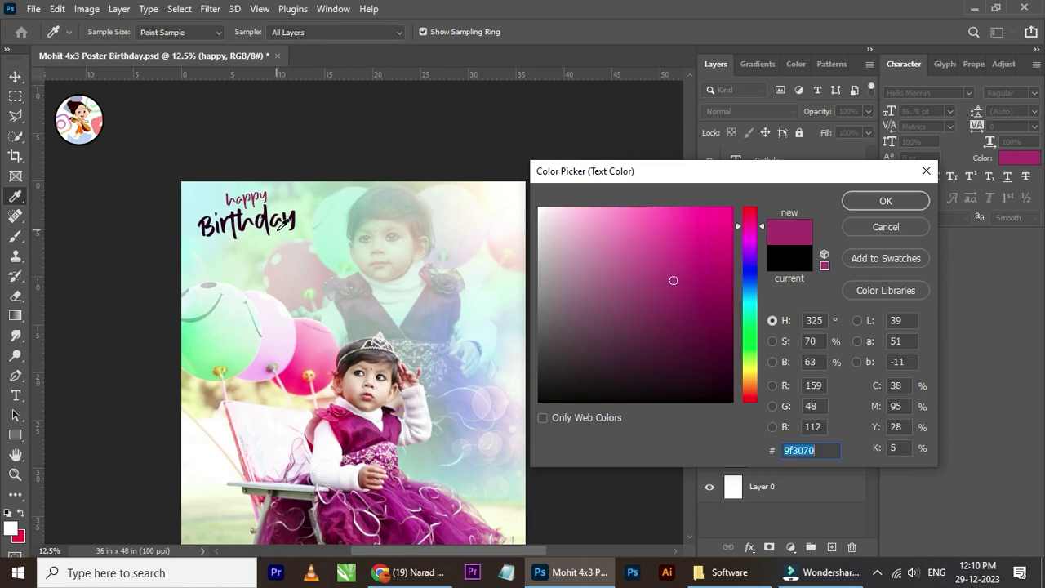
{"action": "left_click", "coordinate": [864, 200]}
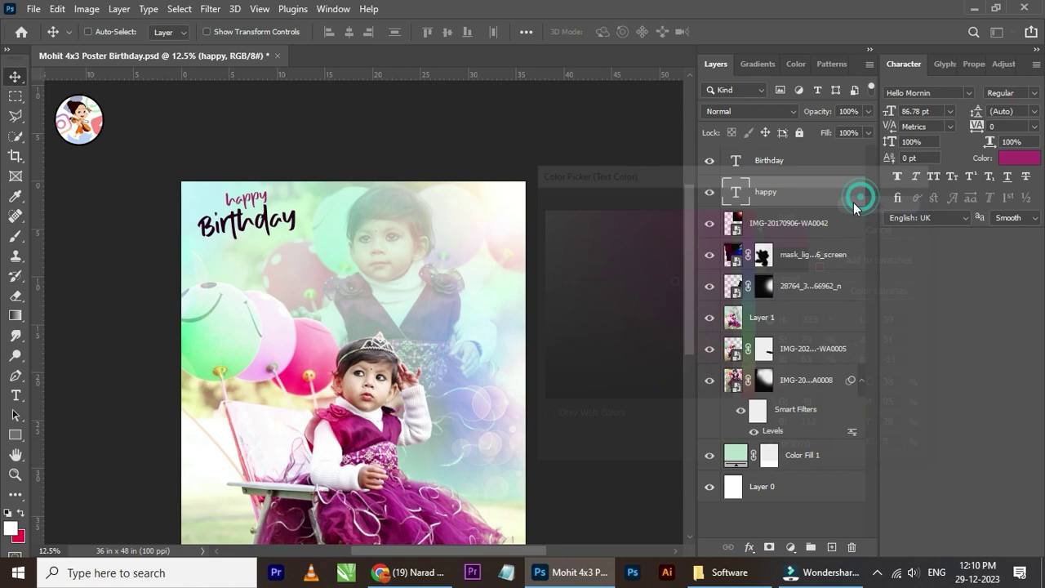
Step: Try black for 'happy' in the Color Picker but cancel, keeping magenta
{"action": "scroll", "coordinate": [263, 216], "scroll_direction": "up", "scroll_amount": 4}
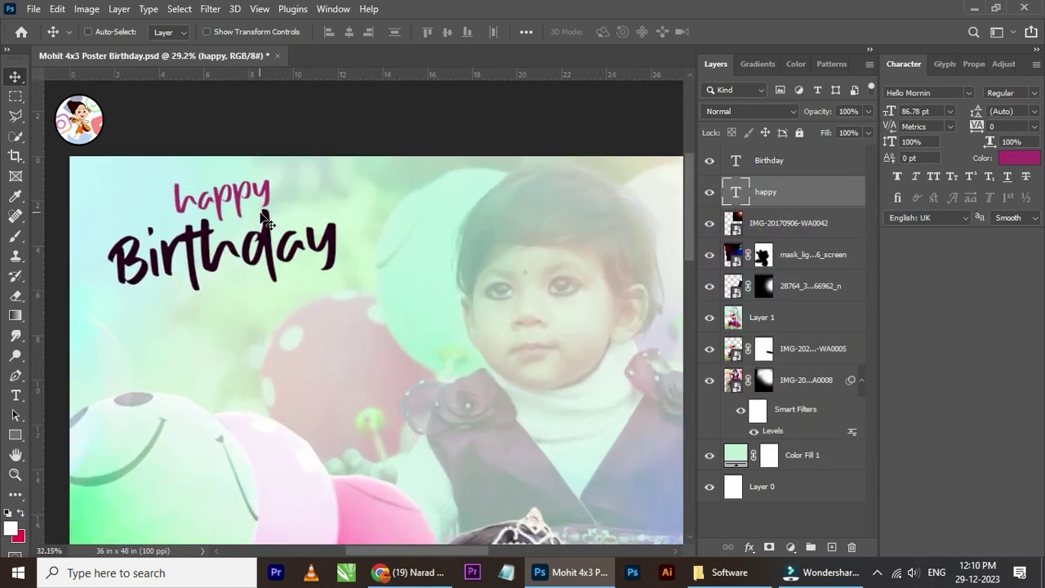
{"action": "scroll", "coordinate": [263, 216], "scroll_direction": "down", "scroll_amount": 1}
{"action": "left_click", "coordinate": [1013, 157]}
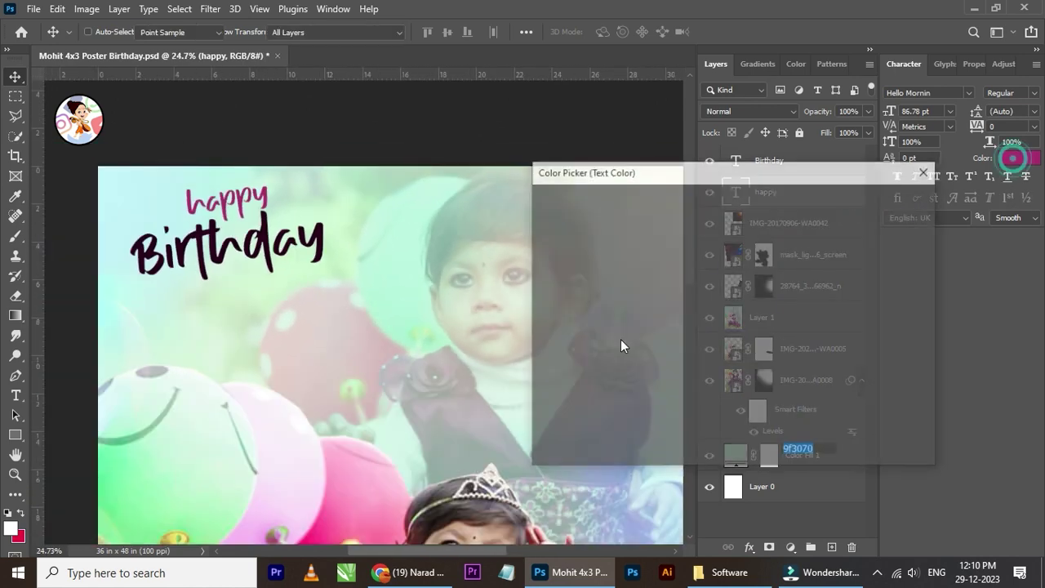
{"action": "left_click_drag", "start_coordinate": [674, 366], "coordinate": [754, 422]}
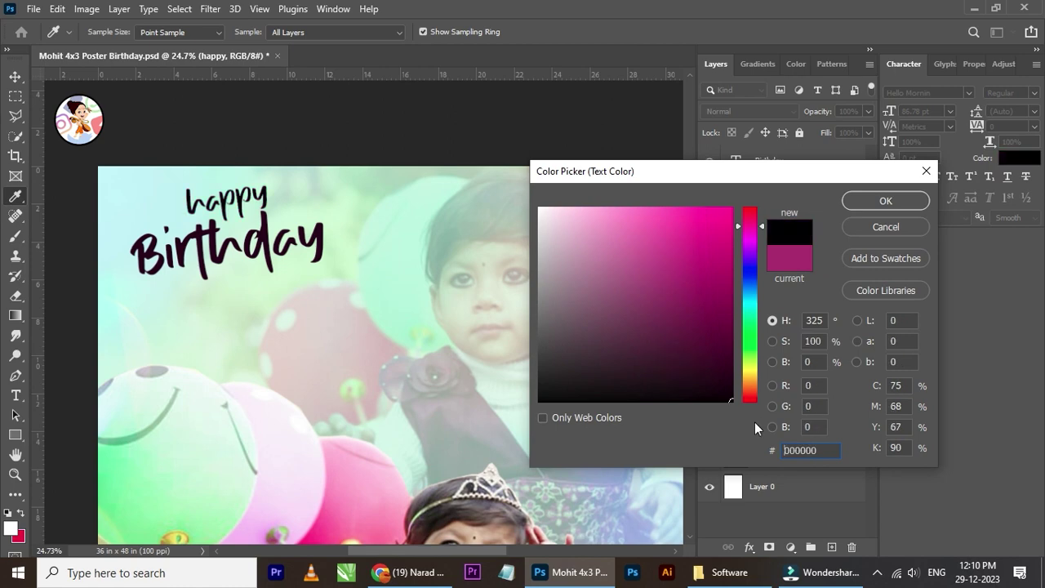
{"action": "left_click", "coordinate": [886, 227]}
{"action": "scroll", "coordinate": [361, 295], "scroll_direction": "down", "scroll_amount": 1}
{"action": "scroll", "coordinate": [366, 304], "scroll_direction": "down", "scroll_amount": 3}
{"action": "scroll", "coordinate": [366, 304], "scroll_direction": "down", "scroll_amount": 1}
{"action": "scroll", "coordinate": [374, 424], "scroll_direction": "up", "scroll_amount": 1}
{"action": "scroll", "coordinate": [377, 420], "scroll_direction": "up", "scroll_amount": 2}
{"action": "scroll", "coordinate": [360, 345], "scroll_direction": "down", "scroll_amount": 1}
{"action": "scroll", "coordinate": [357, 341], "scroll_direction": "down", "scroll_amount": 1}
{"action": "scroll", "coordinate": [355, 334], "scroll_direction": "up", "scroll_amount": 1}
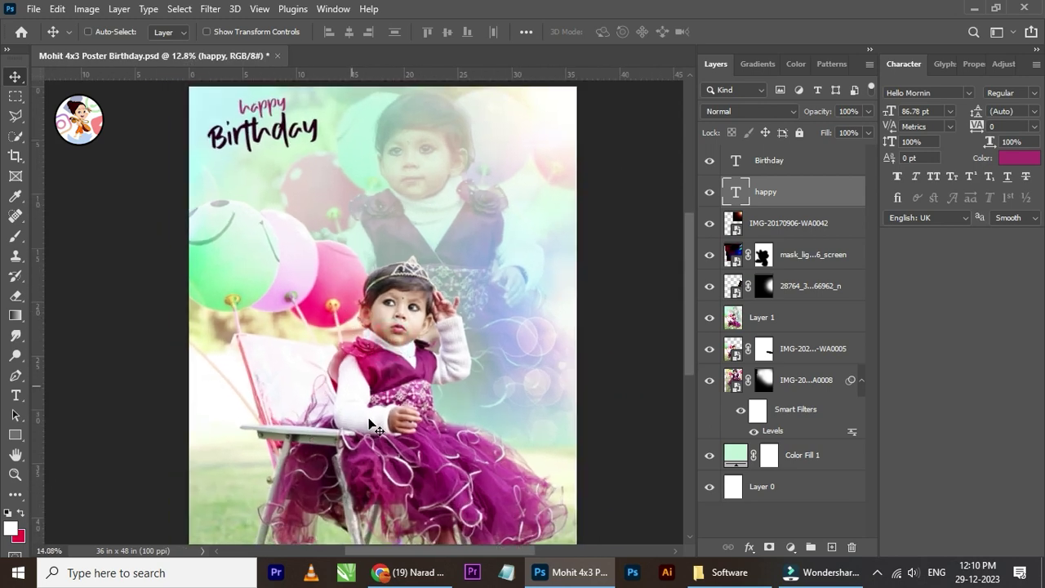
{"action": "scroll", "coordinate": [354, 326], "scroll_direction": "up", "scroll_amount": 1}
{"action": "scroll", "coordinate": [351, 307], "scroll_direction": "down", "scroll_amount": 2}
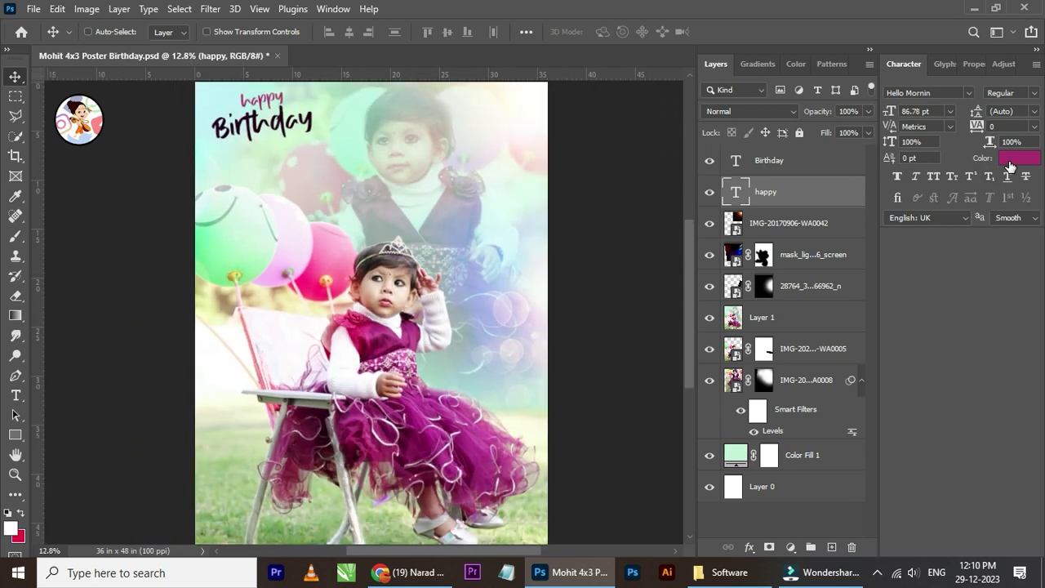
Step: Sample a near-black tone from the canvas and apply it to 'happy'
{"action": "left_click", "coordinate": [1010, 158]}
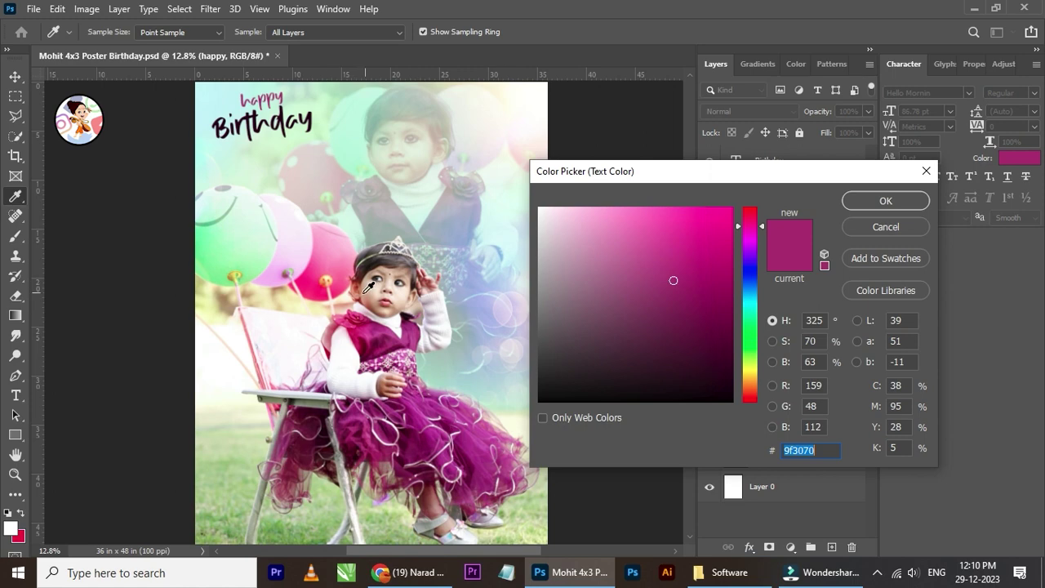
{"action": "left_click", "coordinate": [430, 404]}
{"action": "left_click", "coordinate": [384, 338]}
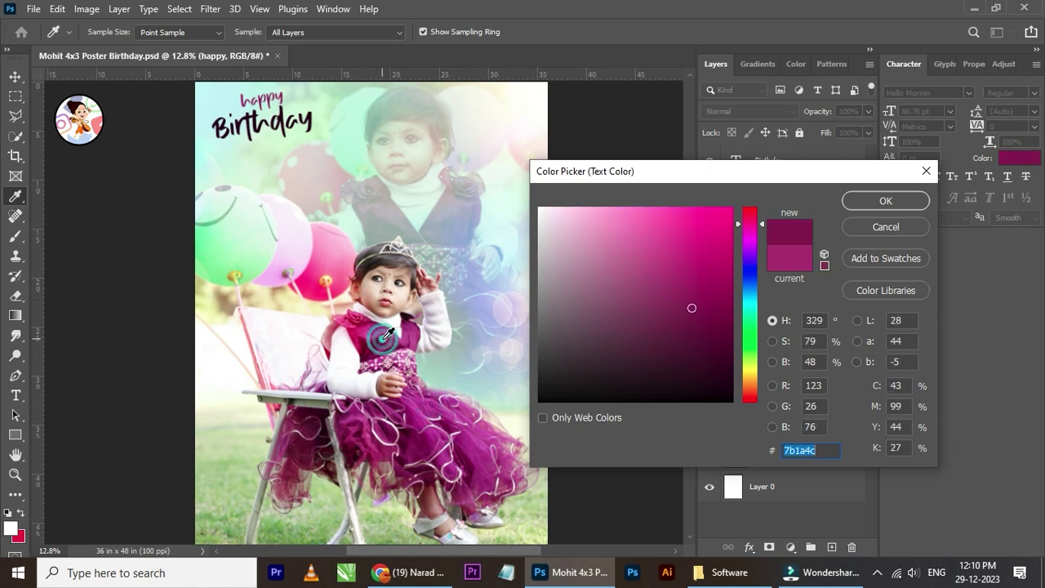
{"action": "left_click", "coordinate": [389, 333]}
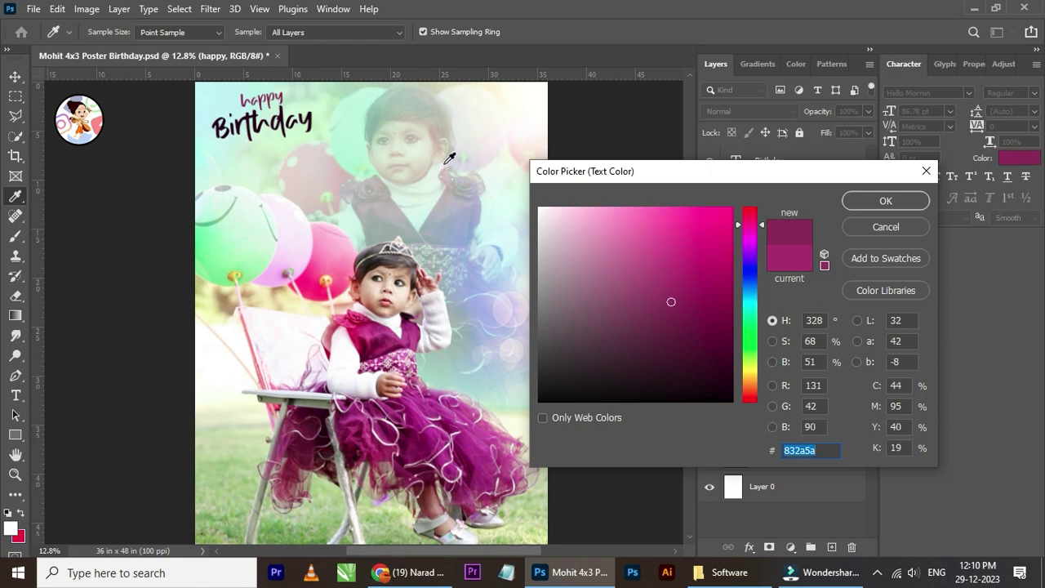
{"action": "left_click", "coordinate": [277, 79]}
{"action": "left_click", "coordinate": [886, 201]}
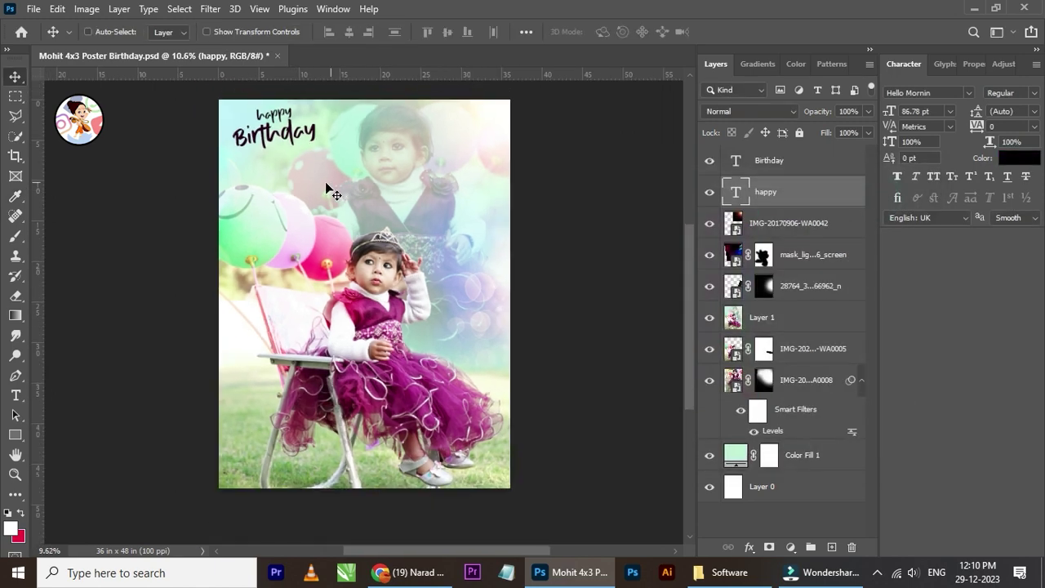
{"action": "scroll", "coordinate": [331, 190], "scroll_direction": "up", "scroll_amount": 1}
{"action": "scroll", "coordinate": [333, 196], "scroll_direction": "up", "scroll_amount": 2}
{"action": "scroll", "coordinate": [338, 205], "scroll_direction": "up", "scroll_amount": 2}
{"action": "scroll", "coordinate": [374, 263], "scroll_direction": "down", "scroll_amount": 3}
{"action": "scroll", "coordinate": [424, 317], "scroll_direction": "up", "scroll_amount": 1}
{"action": "scroll", "coordinate": [425, 315], "scroll_direction": "down", "scroll_amount": 2}
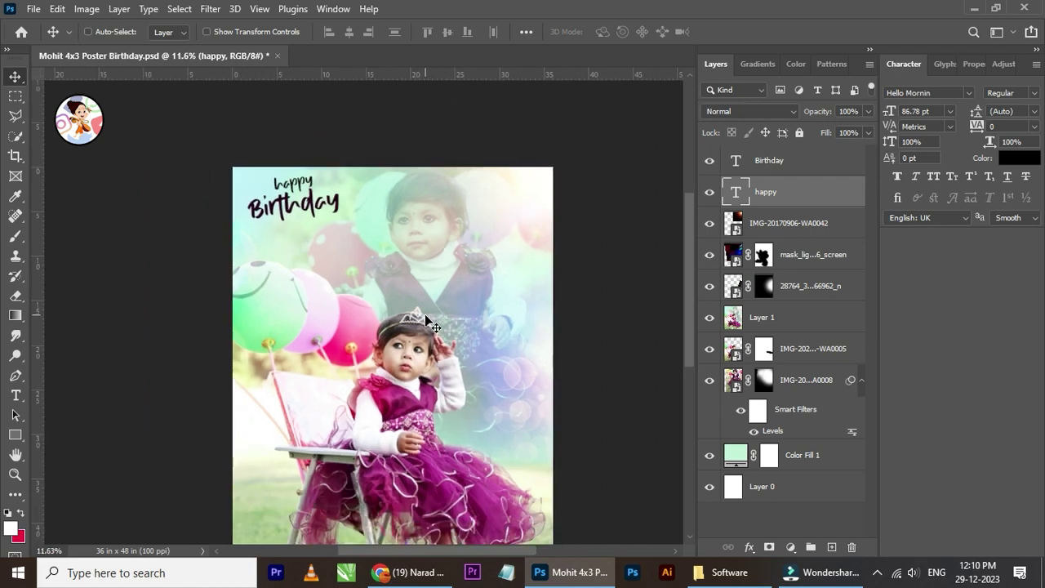
Step: Add a new text line 'Divyanshi' below Birthday, with a capital D
{"action": "scroll", "coordinate": [425, 322], "scroll_direction": "up", "scroll_amount": 1}
{"action": "key", "text": "t"}
{"action": "left_click", "coordinate": [266, 286]}
{"action": "type", "text": "divyanshi"}
{"action": "scroll", "coordinate": [288, 262], "scroll_direction": "up", "scroll_amount": 1}
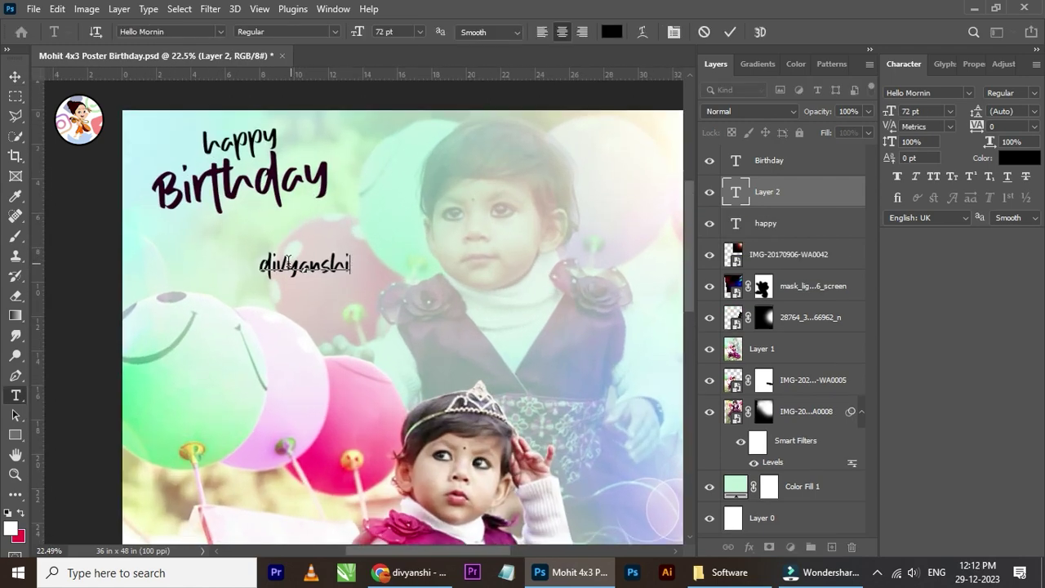
{"action": "scroll", "coordinate": [287, 261], "scroll_direction": "up", "scroll_amount": 2}
{"action": "scroll", "coordinate": [287, 262], "scroll_direction": "up", "scroll_amount": 2}
{"action": "left_click_drag", "start_coordinate": [262, 266], "coordinate": [243, 265]}
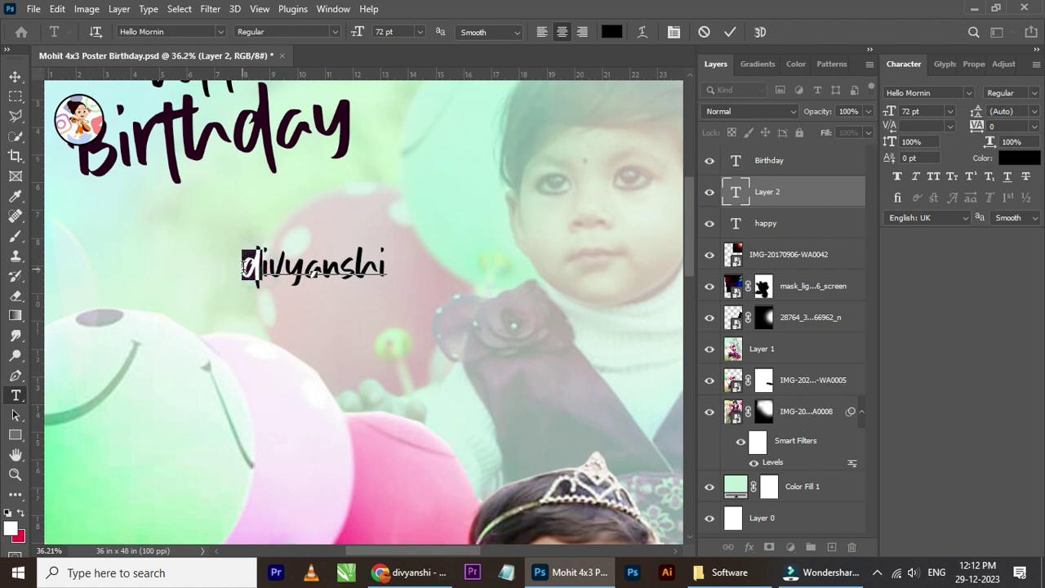
{"action": "type", "text": "D"}
{"action": "left_click", "coordinate": [15, 76]}
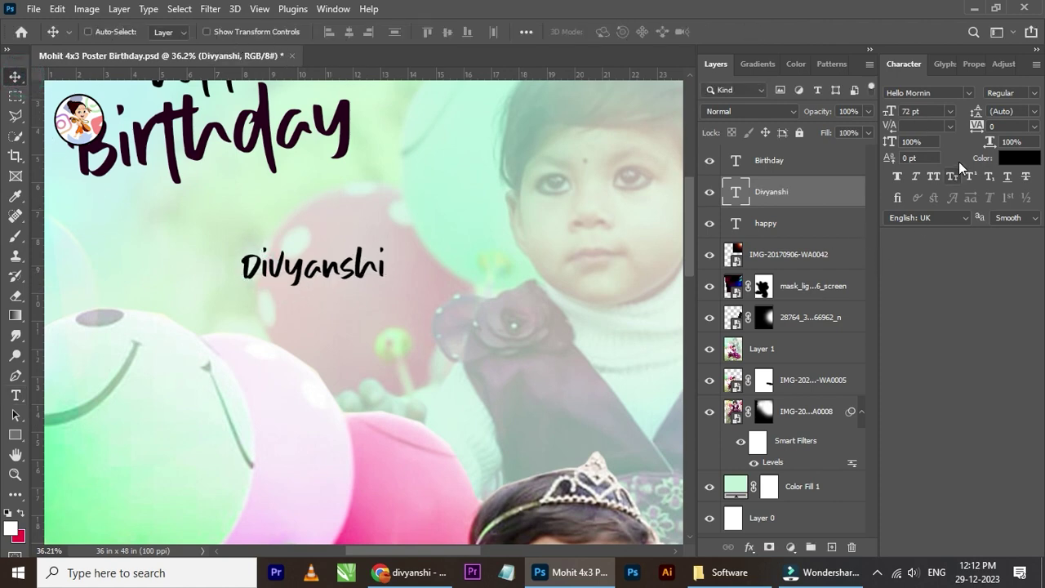
Step: Set the Divyanshi text in the Moonllime font
{"action": "left_click", "coordinate": [969, 93]}
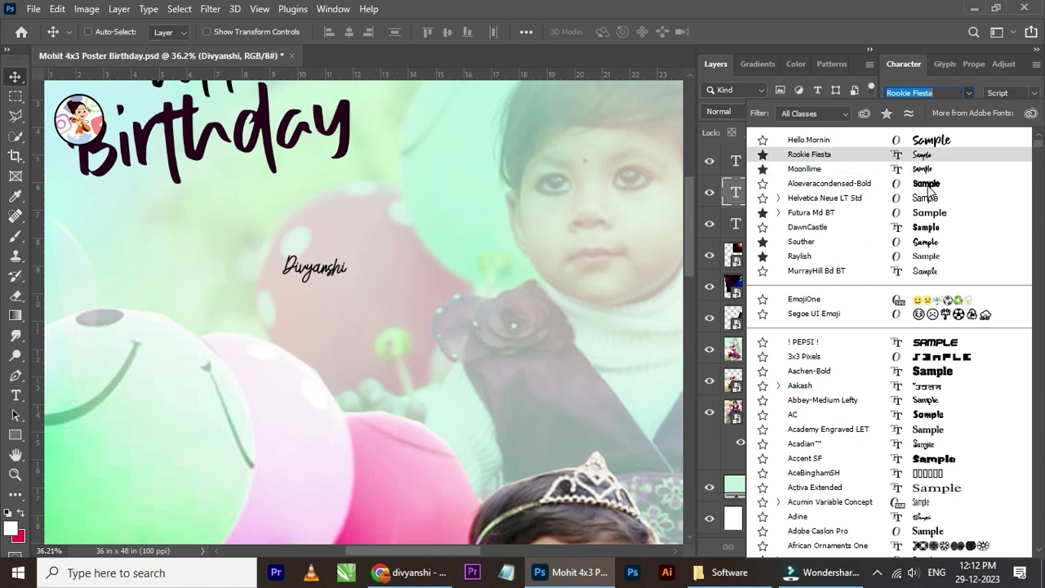
{"action": "key", "text": "Down"}
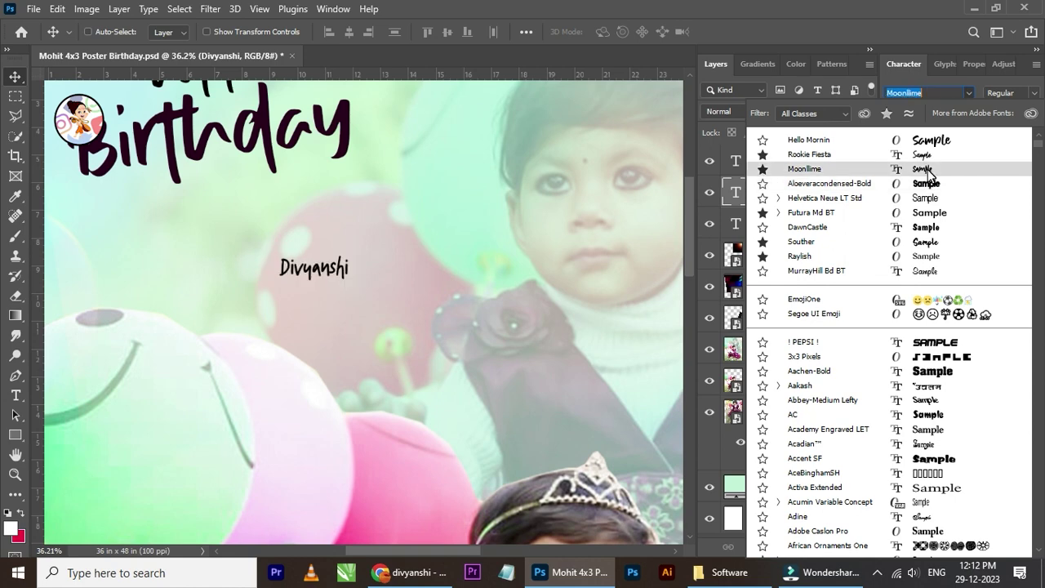
{"action": "left_click", "coordinate": [926, 169]}
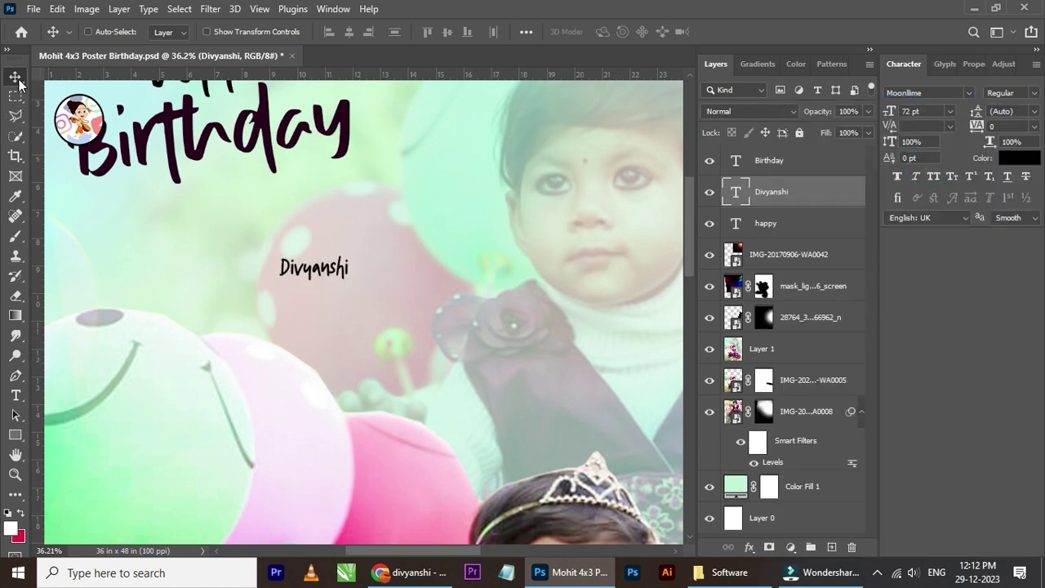
{"action": "scroll", "coordinate": [296, 241], "scroll_direction": "down", "scroll_amount": 2}
{"action": "key", "text": "ctrl+t"}
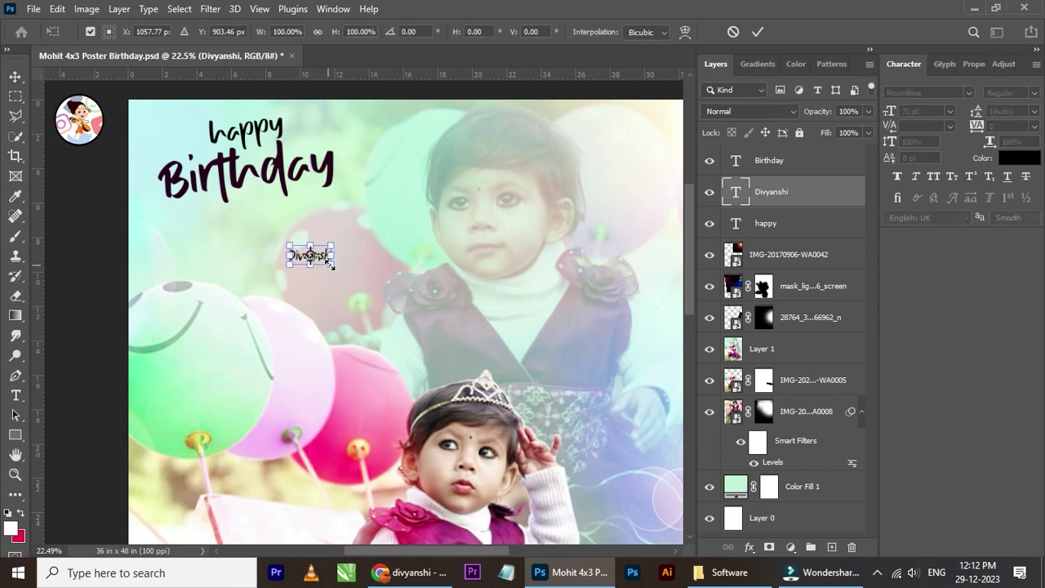
Step: Enlarge the Divyanshi text to about 301% of its size
{"action": "left_click_drag", "start_coordinate": [329, 262], "coordinate": [417, 303]}
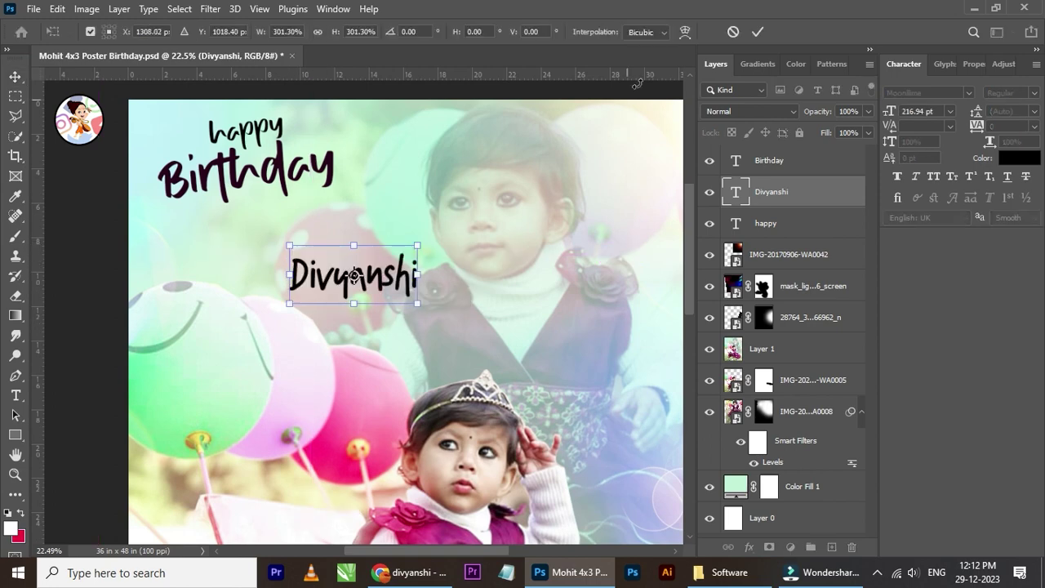
{"action": "left_click", "coordinate": [759, 33]}
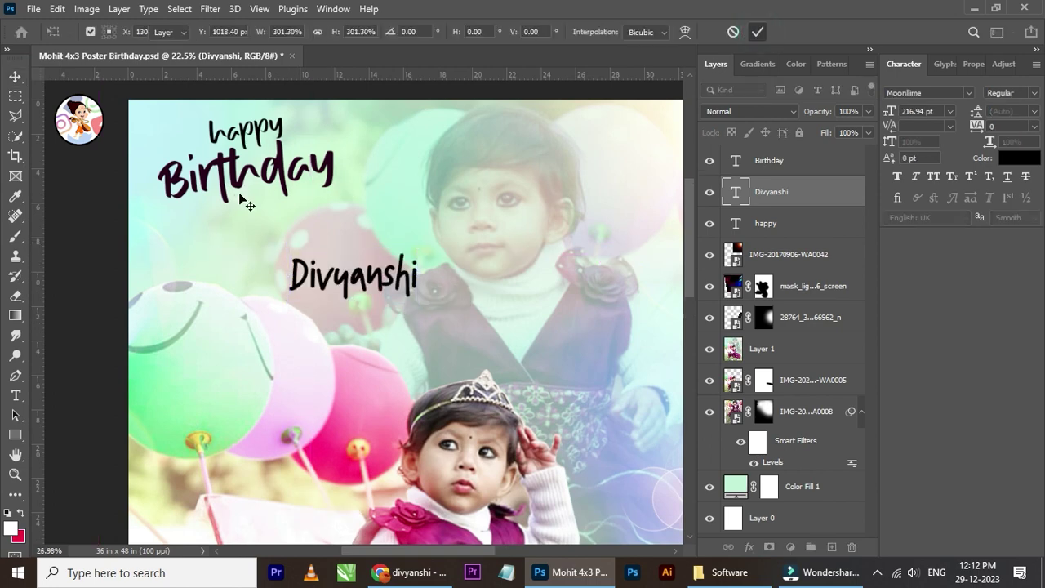
{"action": "scroll", "coordinate": [245, 203], "scroll_direction": "up", "scroll_amount": 1}
Step: Place Divyanshi just under Birthday and stack the happy layer above it
{"action": "left_click_drag", "start_coordinate": [425, 289], "coordinate": [294, 224]}
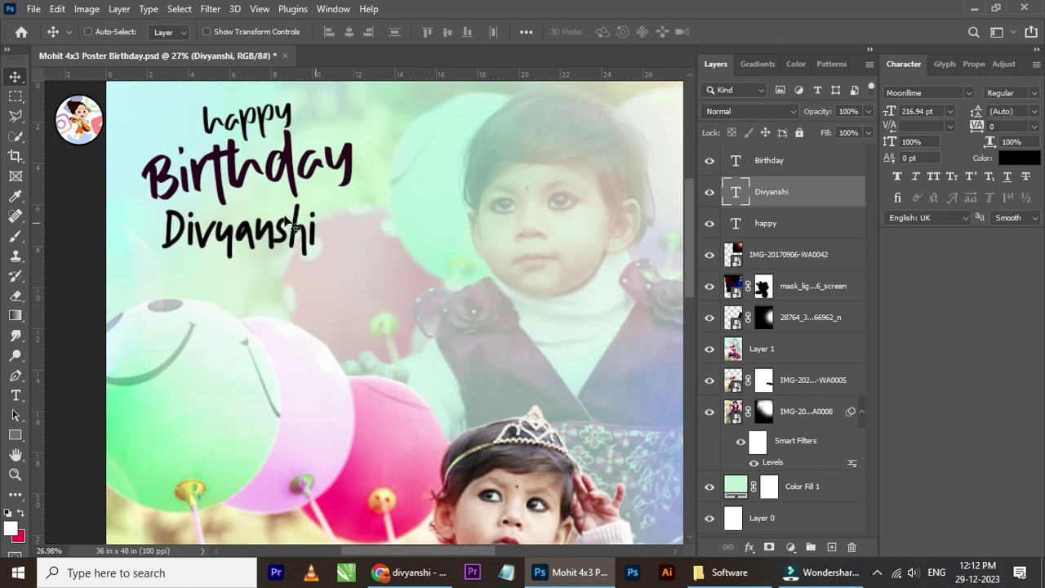
{"action": "scroll", "coordinate": [292, 222], "scroll_direction": "down", "scroll_amount": 1}
{"action": "scroll", "coordinate": [269, 224], "scroll_direction": "down", "scroll_amount": 1}
{"action": "left_click_drag", "start_coordinate": [260, 226], "coordinate": [323, 222]}
{"action": "scroll", "coordinate": [336, 237], "scroll_direction": "down", "scroll_amount": 1}
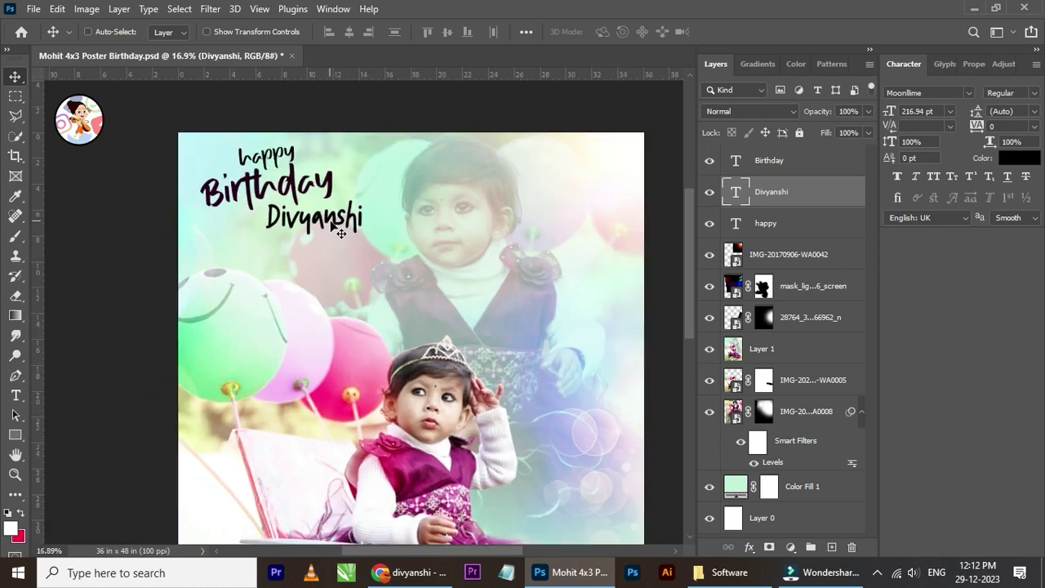
{"action": "left_click_drag", "start_coordinate": [247, 180], "coordinate": [280, 196]}
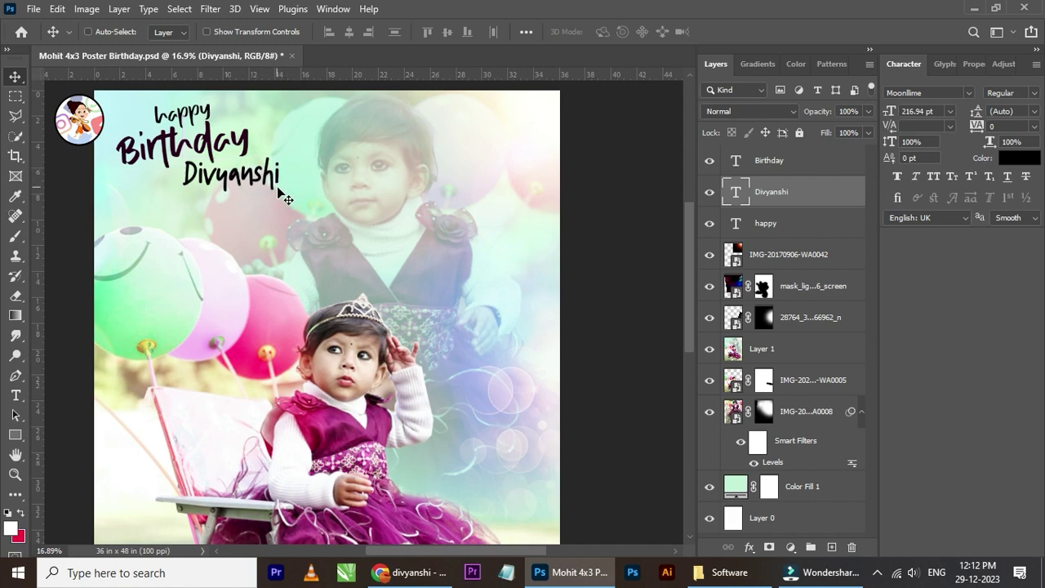
{"action": "left_click_drag", "start_coordinate": [245, 186], "coordinate": [262, 189]}
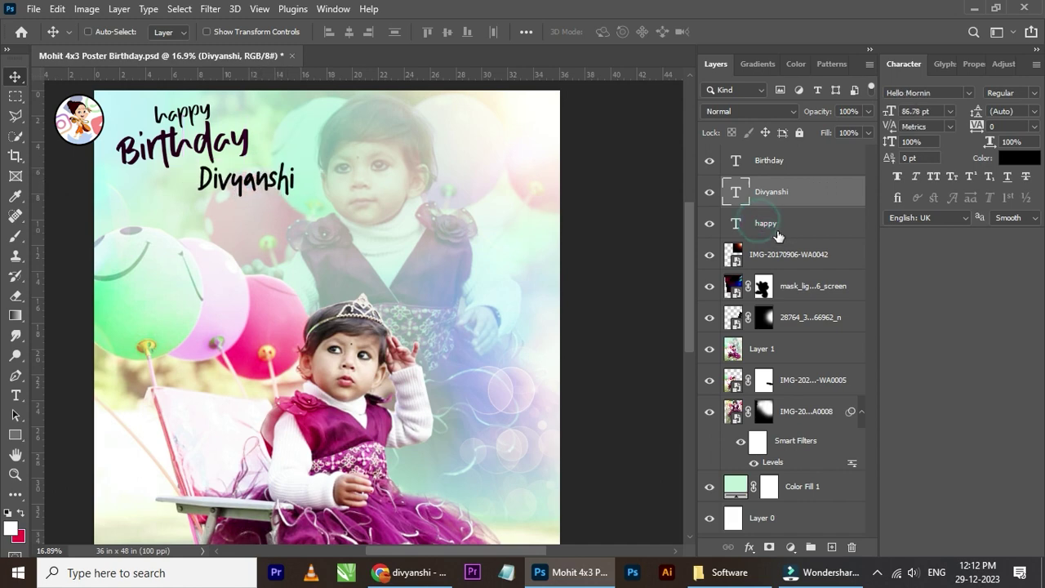
{"action": "left_click_drag", "start_coordinate": [760, 226], "coordinate": [782, 173]}
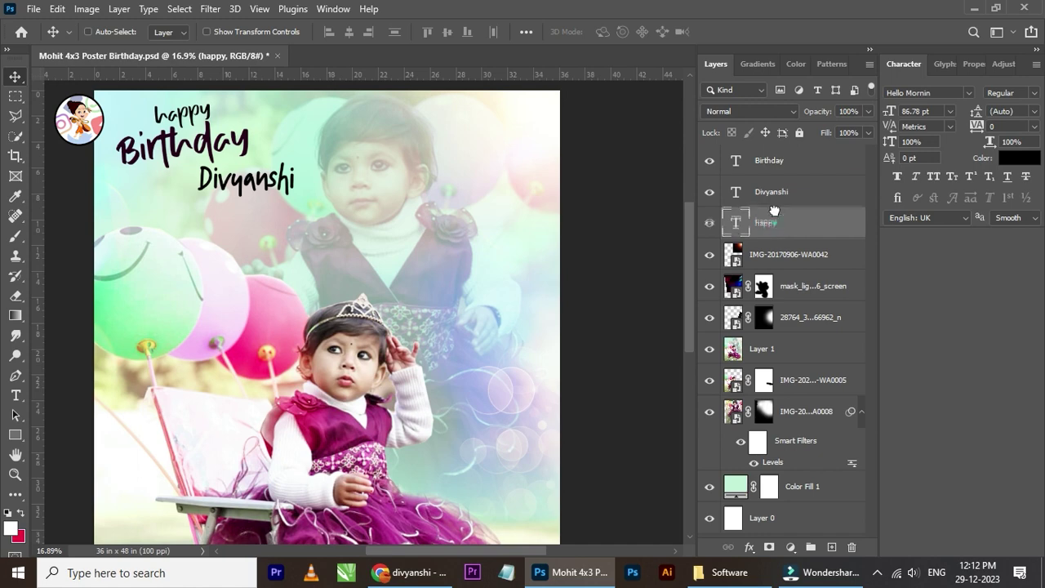
Step: Group the happy and Birthday layers and move the title slightly down
{"action": "left_click", "coordinate": [777, 162], "text": "shift"}
{"action": "key", "text": "ctrl+g"}
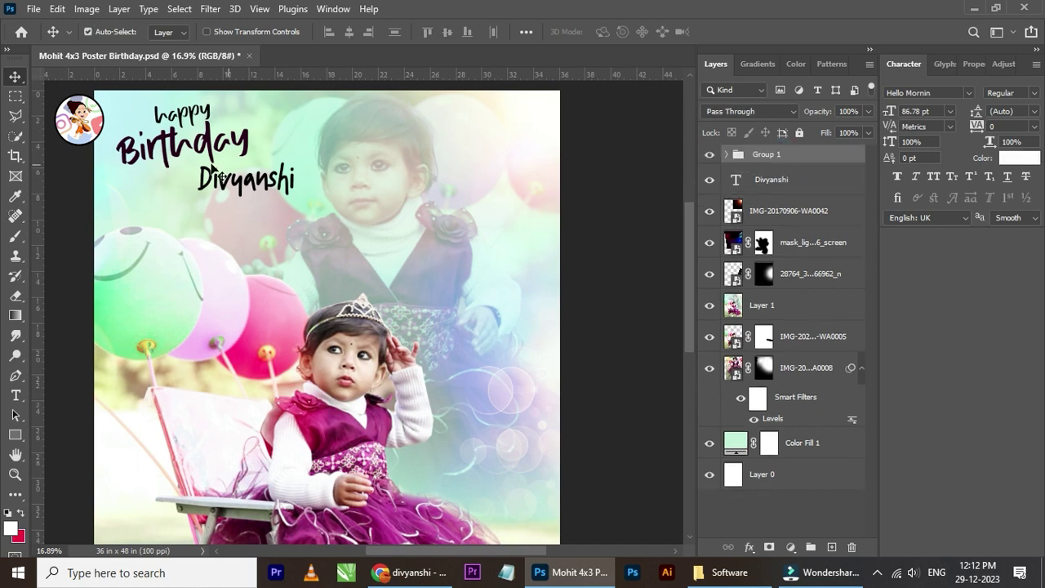
{"action": "scroll", "coordinate": [245, 145], "scroll_direction": "up", "scroll_amount": 1}
{"action": "scroll", "coordinate": [246, 144], "scroll_direction": "down", "scroll_amount": 2}
{"action": "left_click_drag", "start_coordinate": [196, 158], "coordinate": [196, 166]}
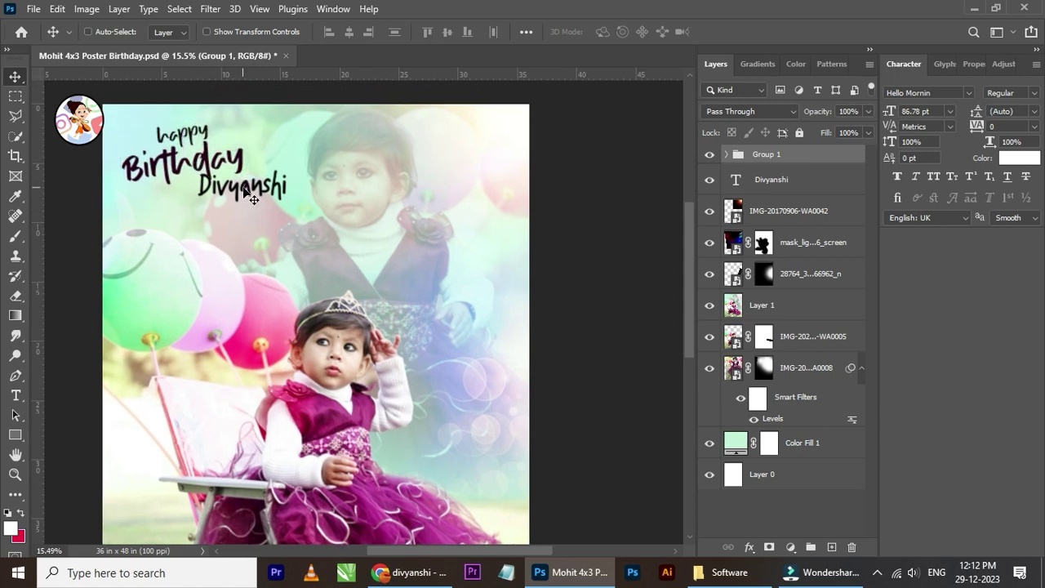
Step: Select the Divyanshi layer from the canvas and nudge it slightly left
{"action": "right_click", "coordinate": [224, 188]}
{"action": "left_click", "coordinate": [249, 198]}
{"action": "mouse_move", "coordinate": [235, 196]}
{"action": "left_mouse_down"}
{"action": "mouse_move", "coordinate": [217, 191]}
{"action": "mouse_move", "coordinate": [227, 193]}
{"action": "left_mouse_up"}
{"action": "scroll", "coordinate": [216, 190], "scroll_direction": "up", "scroll_amount": 2}
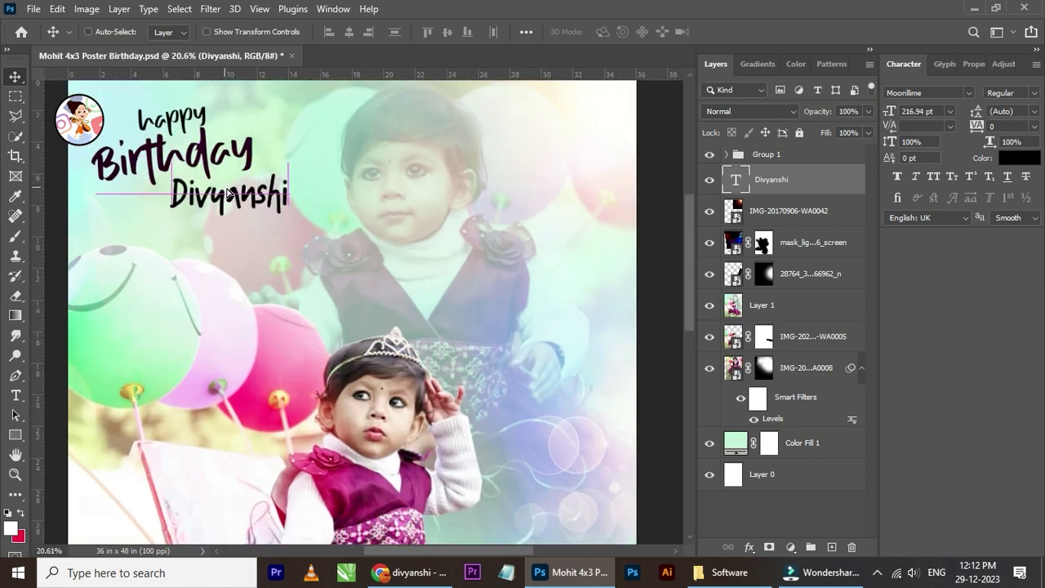
{"action": "scroll", "coordinate": [227, 193], "scroll_direction": "down", "scroll_amount": 3}
{"action": "scroll", "coordinate": [227, 192], "scroll_direction": "up", "scroll_amount": 1}
{"action": "scroll", "coordinate": [229, 195], "scroll_direction": "up", "scroll_amount": 2}
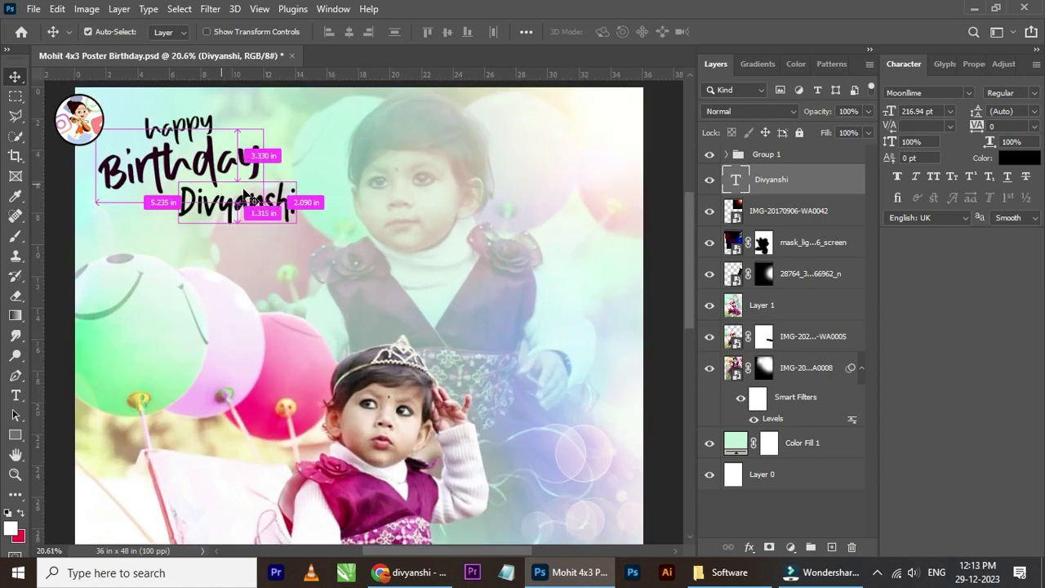
Step: Tilt Divyanshi about 10 degrees upward and fit it under Birthday's right half
{"action": "key", "text": "ctrl+t"}
{"action": "left_click_drag", "start_coordinate": [324, 173], "coordinate": [322, 161]}
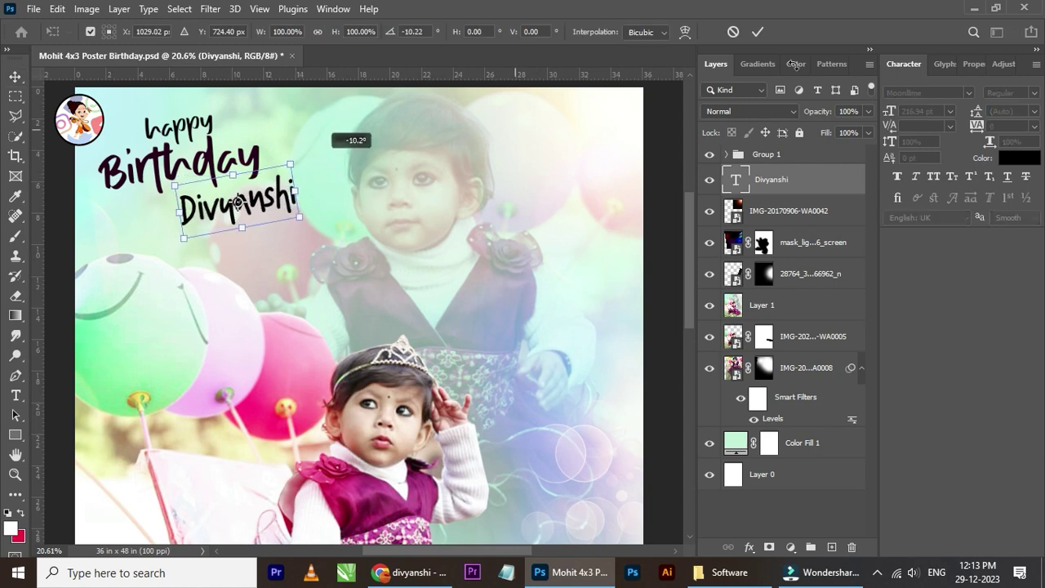
{"action": "left_click", "coordinate": [760, 33]}
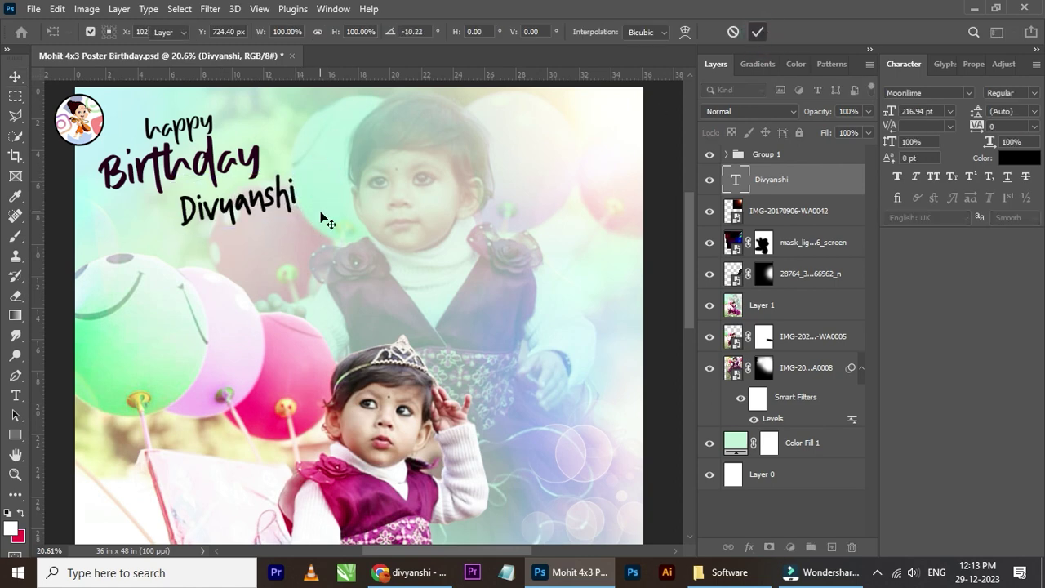
{"action": "mouse_move", "coordinate": [261, 204]}
{"action": "left_mouse_down"}
{"action": "mouse_move", "coordinate": [220, 215]}
{"action": "mouse_move", "coordinate": [288, 198]}
{"action": "left_mouse_up"}
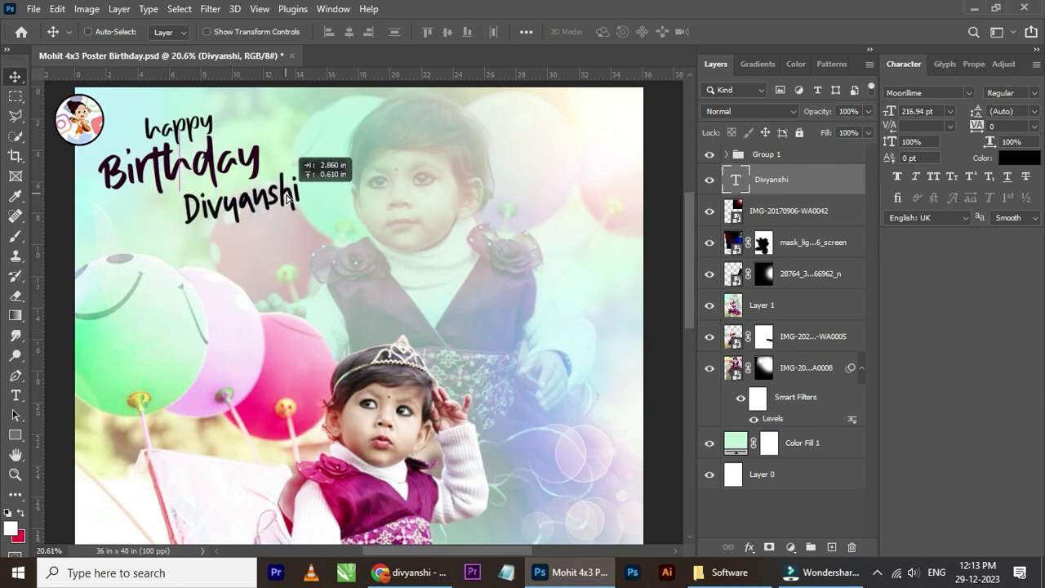
{"action": "scroll", "coordinate": [269, 217], "scroll_direction": "down", "scroll_amount": 2}
{"action": "scroll", "coordinate": [245, 208], "scroll_direction": "up", "scroll_amount": 1}
{"action": "scroll", "coordinate": [257, 214], "scroll_direction": "up", "scroll_amount": 1}
{"action": "scroll", "coordinate": [273, 213], "scroll_direction": "up", "scroll_amount": 1}
{"action": "scroll", "coordinate": [265, 204], "scroll_direction": "up", "scroll_amount": 1}
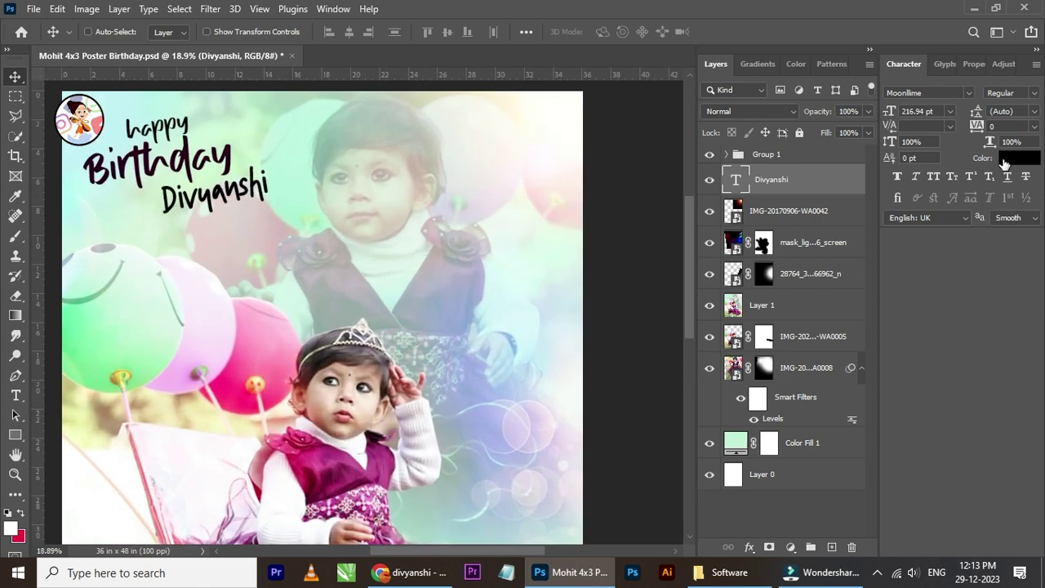
{"action": "left_click", "coordinate": [1013, 158]}
{"action": "left_click", "coordinate": [339, 460]}
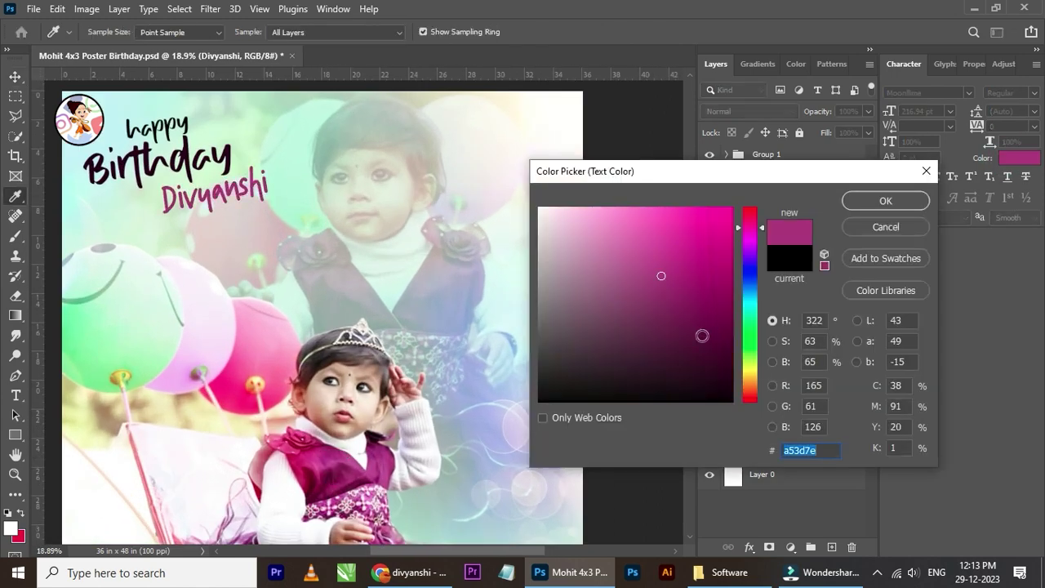
{"action": "left_click_drag", "start_coordinate": [702, 336], "coordinate": [720, 355]}
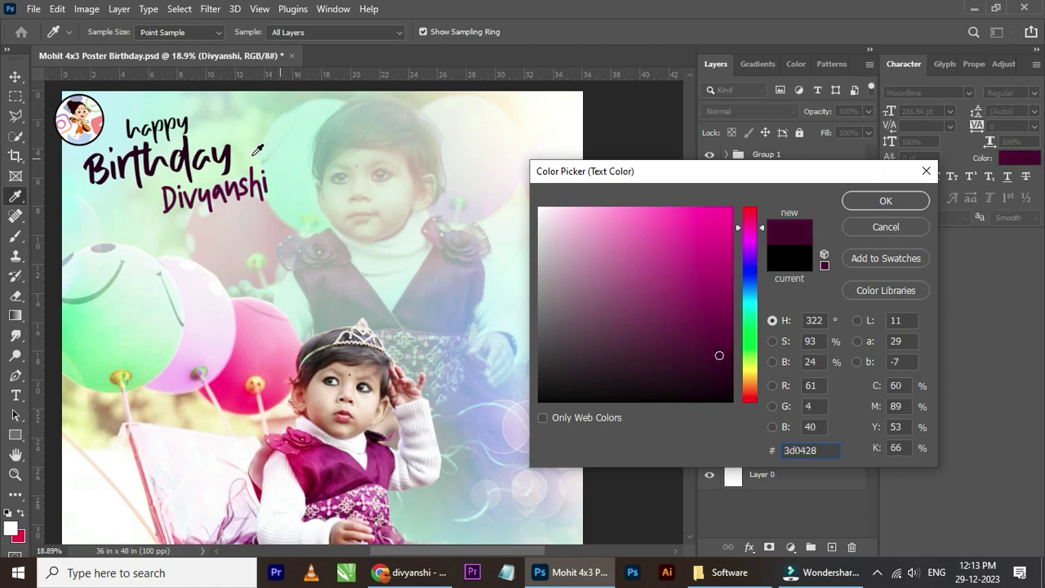
{"action": "left_click", "coordinate": [185, 147]}
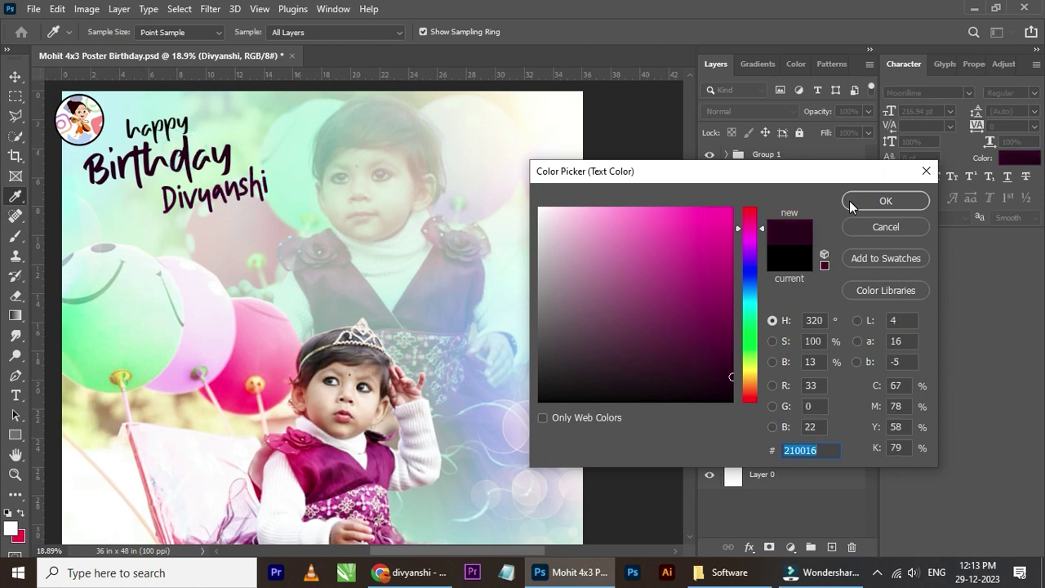
{"action": "left_click", "coordinate": [886, 201]}
{"action": "scroll", "coordinate": [312, 247], "scroll_direction": "down", "scroll_amount": 1}
{"action": "scroll", "coordinate": [313, 246], "scroll_direction": "down", "scroll_amount": 1}
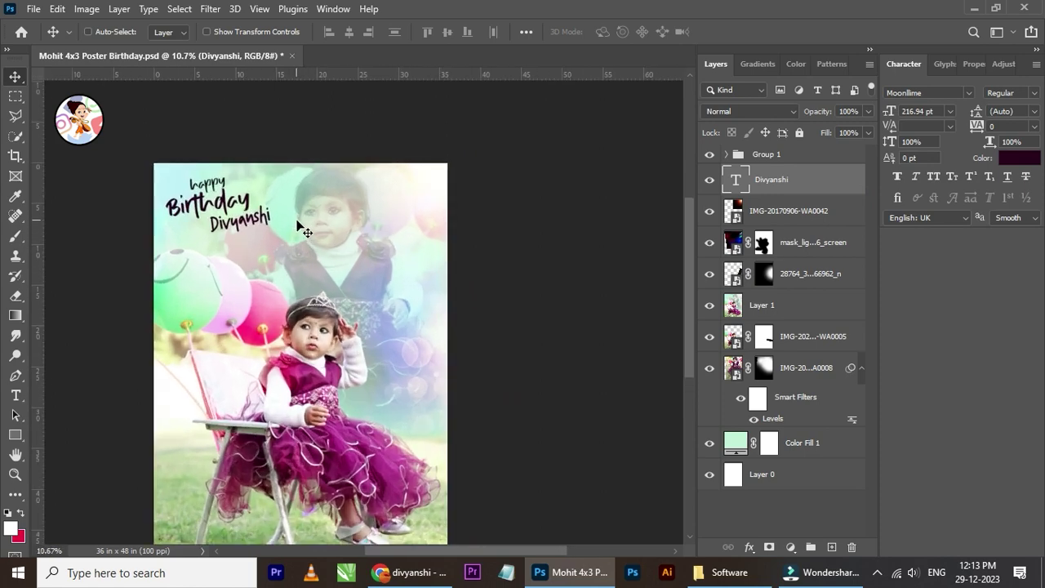
{"action": "scroll", "coordinate": [300, 244], "scroll_direction": "up", "scroll_amount": 1}
{"action": "left_click", "coordinate": [968, 95]}
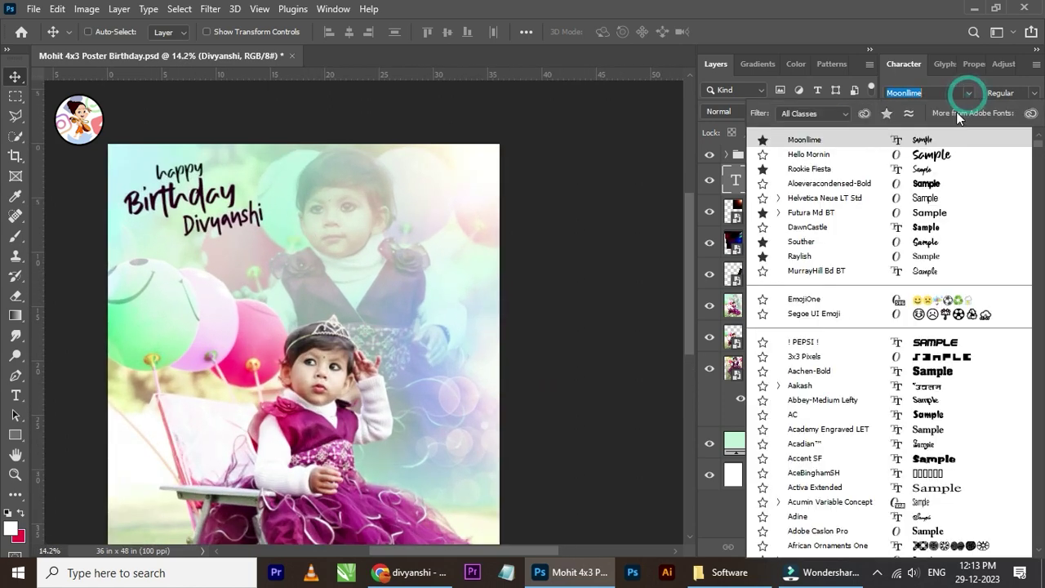
Step: Switch Divyanshi to the Hello Mornin font and scale it down beneath Birthday
{"action": "left_click", "coordinate": [925, 155]}
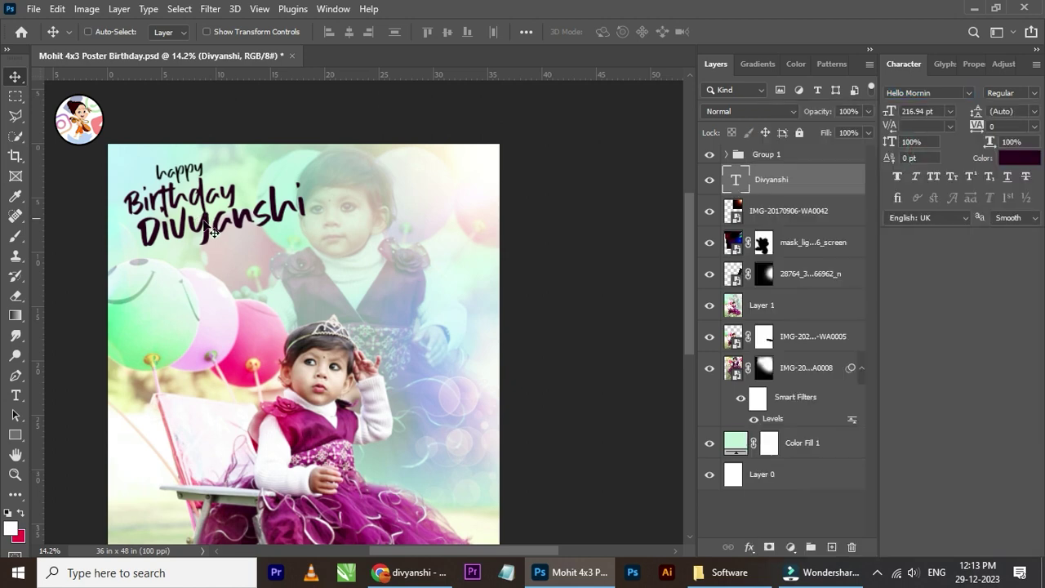
{"action": "scroll", "coordinate": [211, 231], "scroll_direction": "up", "scroll_amount": 1}
{"action": "key", "text": "ctrl+t"}
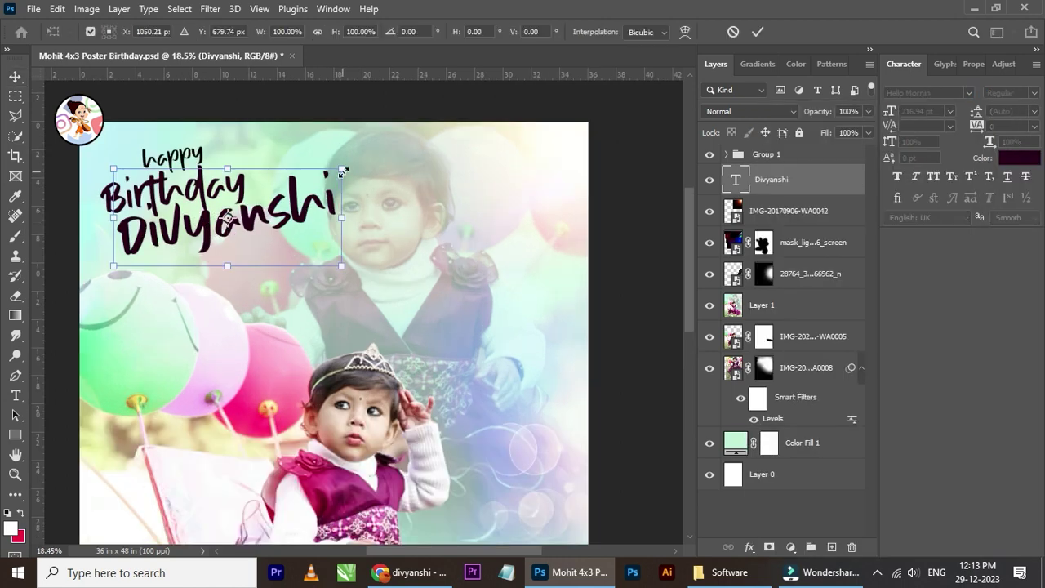
{"action": "left_click_drag", "start_coordinate": [342, 172], "coordinate": [248, 209]}
{"action": "left_click", "coordinate": [756, 33]}
{"action": "mouse_move", "coordinate": [183, 245]}
{"action": "left_mouse_down"}
{"action": "mouse_move", "coordinate": [237, 224]}
{"action": "mouse_move", "coordinate": [229, 219]}
{"action": "left_mouse_up"}
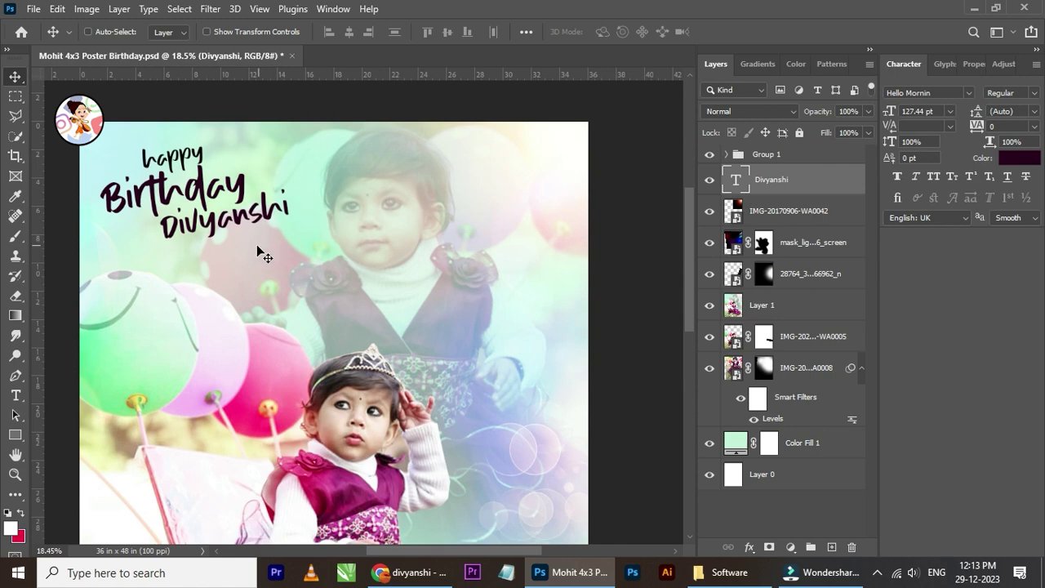
Step: Shrink Divyanshi a little more and nudge it up under Birthday
{"action": "scroll", "coordinate": [261, 248], "scroll_direction": "down", "scroll_amount": 2}
{"action": "scroll", "coordinate": [249, 229], "scroll_direction": "up", "scroll_amount": 3}
{"action": "scroll", "coordinate": [241, 212], "scroll_direction": "up", "scroll_amount": 1}
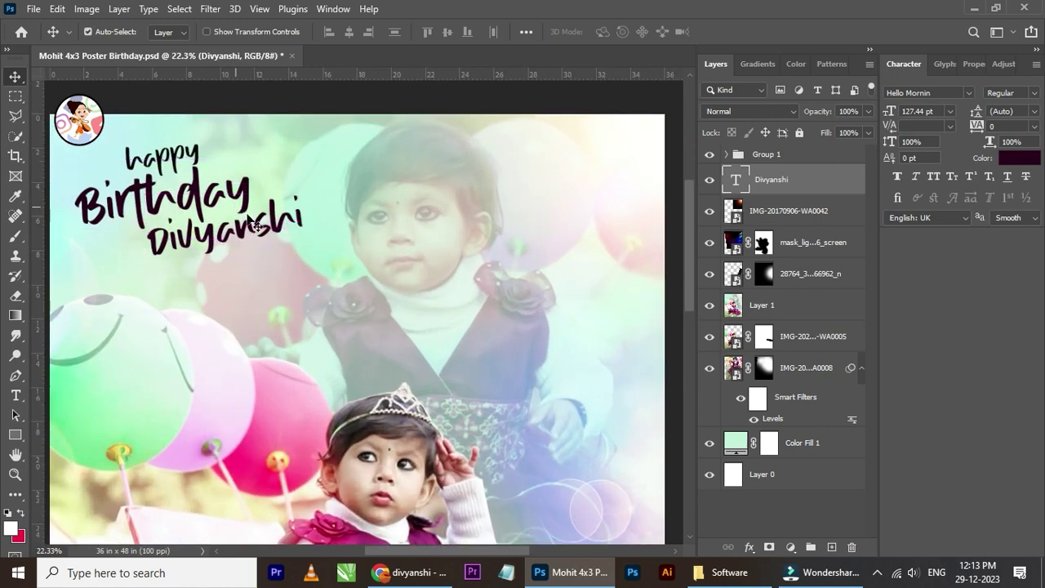
{"action": "key", "text": "ctrl+t"}
{"action": "left_click_drag", "start_coordinate": [295, 193], "coordinate": [285, 198]}
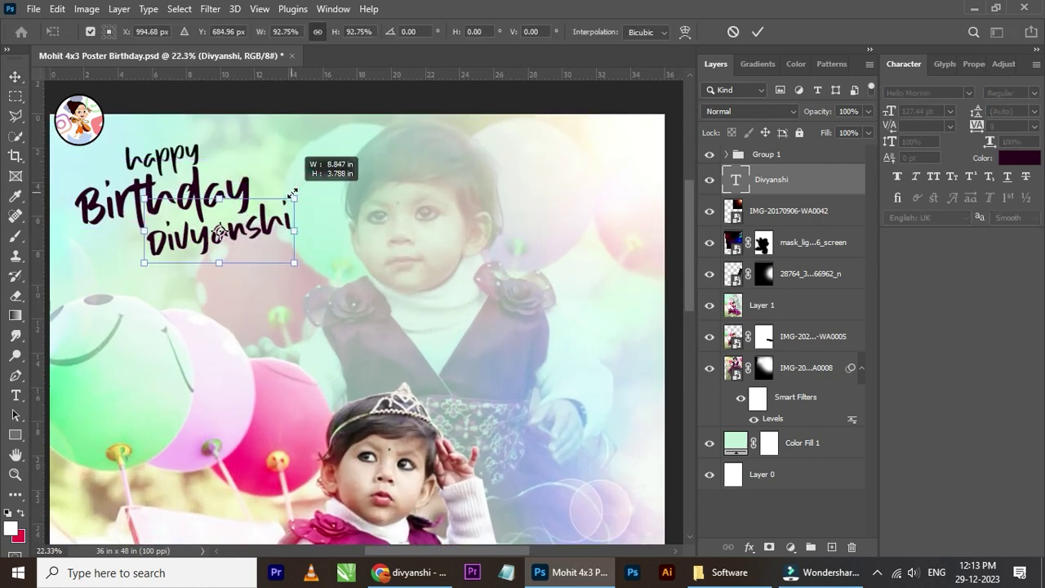
{"action": "left_click", "coordinate": [760, 32]}
{"action": "left_click_drag", "start_coordinate": [261, 247], "coordinate": [268, 238]}
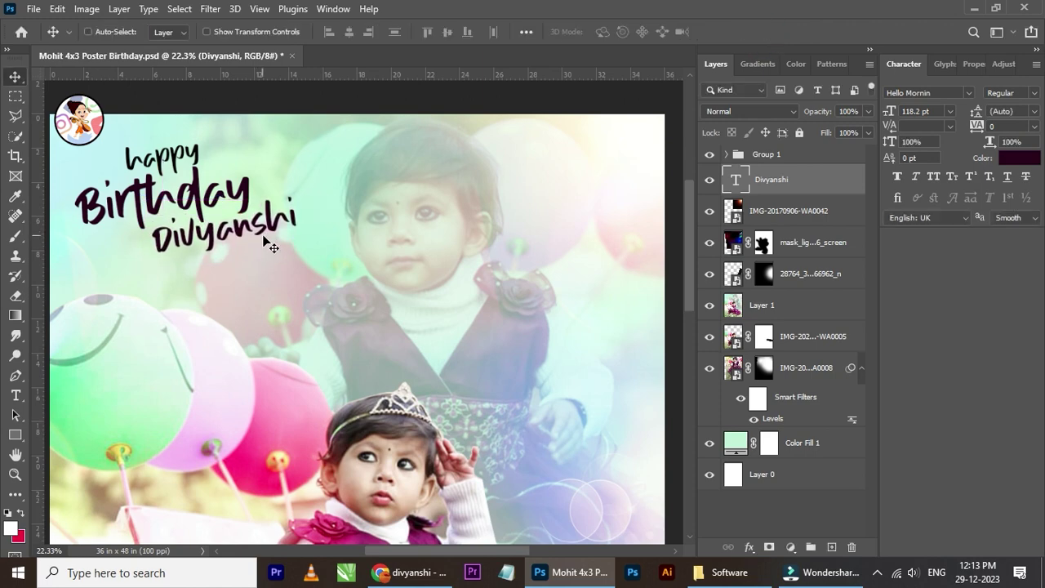
Step: Move Divyanshi into Group 1, lower the greeting slightly, and drag in the party-hat clipart
{"action": "scroll", "coordinate": [294, 220], "scroll_direction": "down", "scroll_amount": 1}
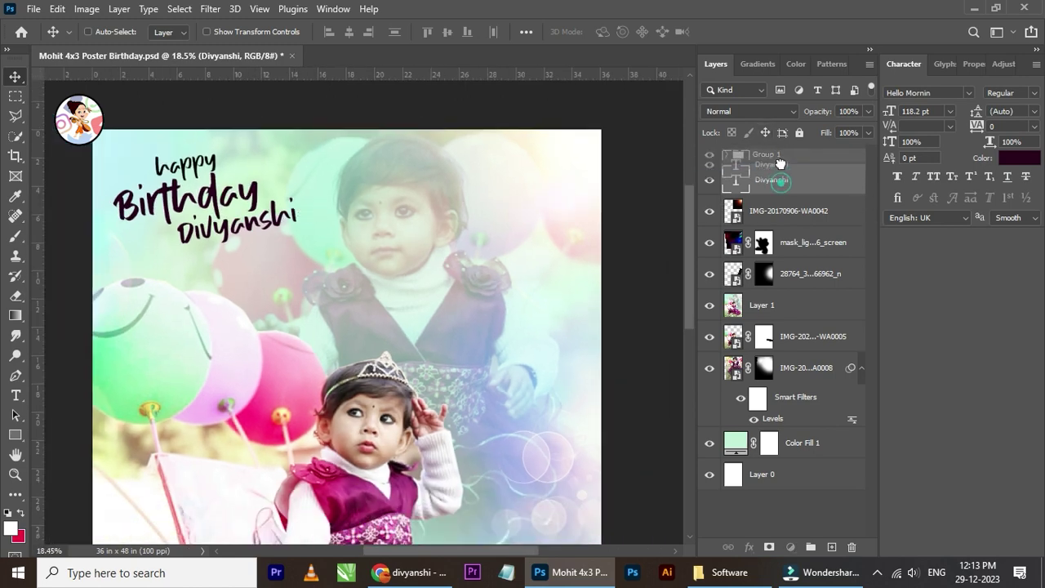
{"action": "left_click_drag", "start_coordinate": [782, 193], "coordinate": [767, 154]}
{"action": "scroll", "coordinate": [247, 235], "scroll_direction": "down", "scroll_amount": 2}
{"action": "scroll", "coordinate": [248, 234], "scroll_direction": "up", "scroll_amount": 2}
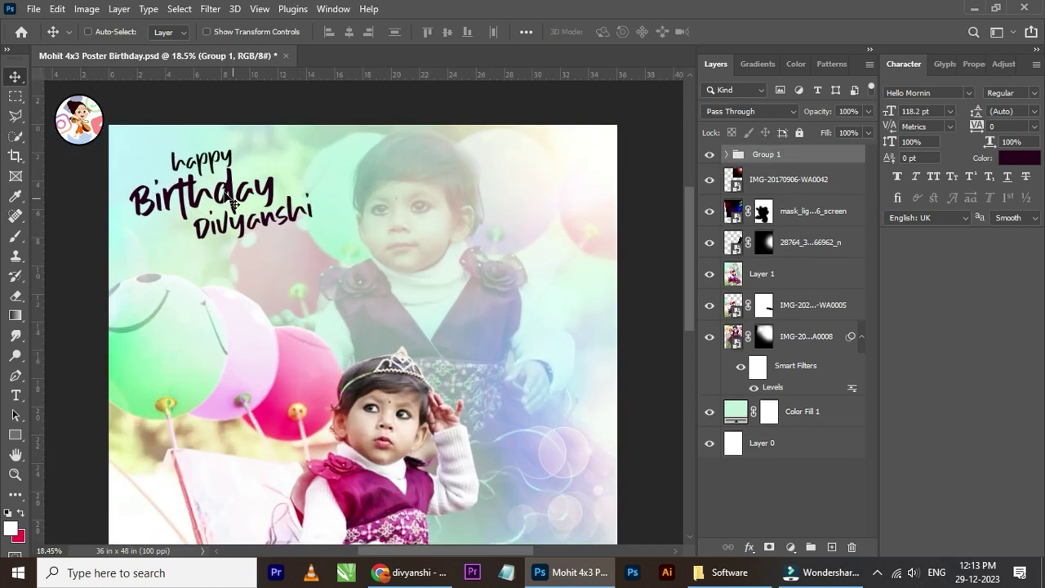
{"action": "left_click_drag", "start_coordinate": [270, 223], "coordinate": [272, 233]}
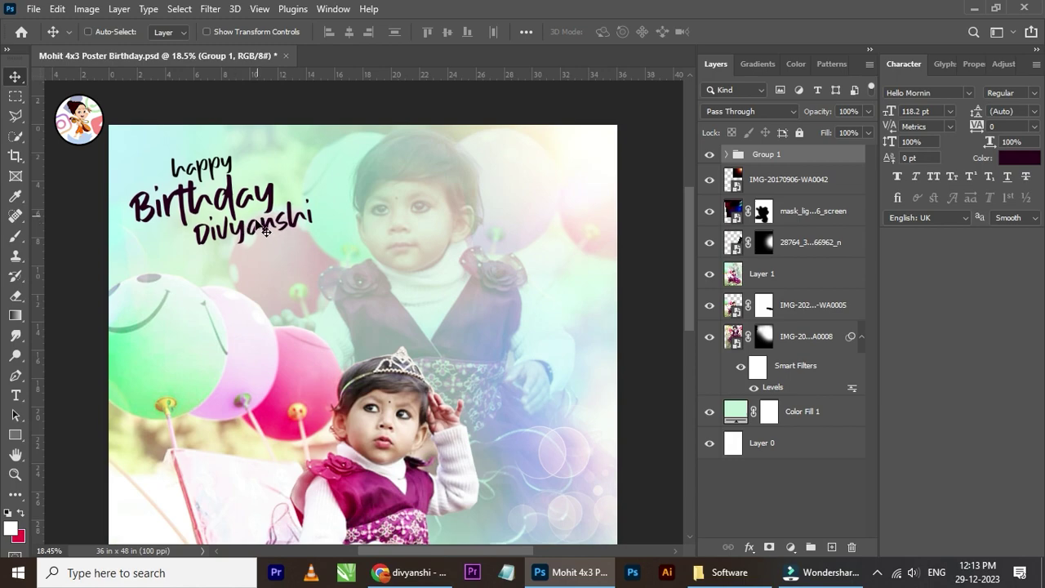
{"action": "scroll", "coordinate": [267, 227], "scroll_direction": "down", "scroll_amount": 1}
{"action": "scroll", "coordinate": [266, 224], "scroll_direction": "down", "scroll_amount": 1}
{"action": "scroll", "coordinate": [259, 213], "scroll_direction": "down", "scroll_amount": 1}
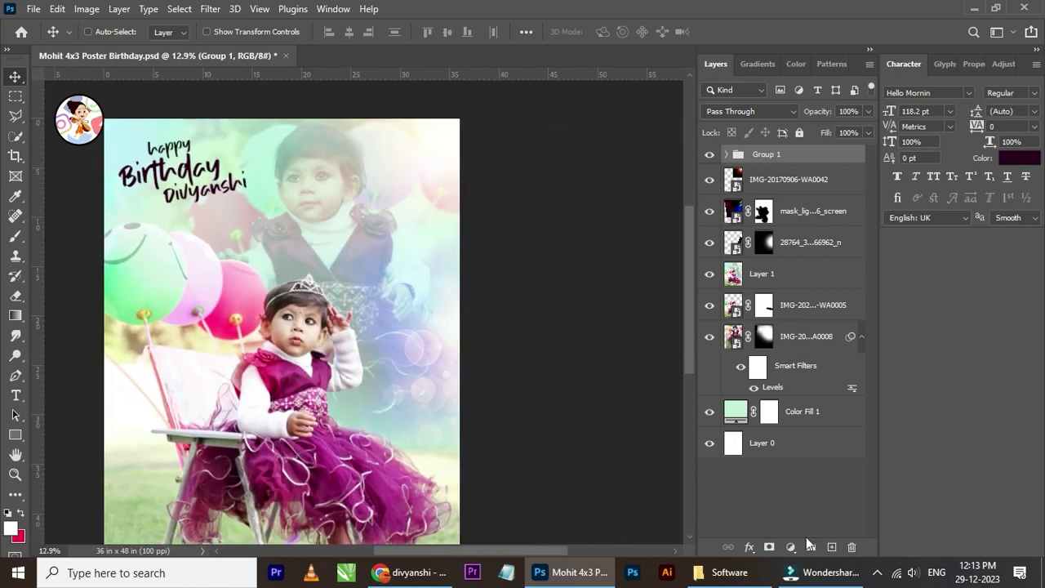
{"action": "left_click_drag", "start_coordinate": [1003, 128], "coordinate": [374, 340]}
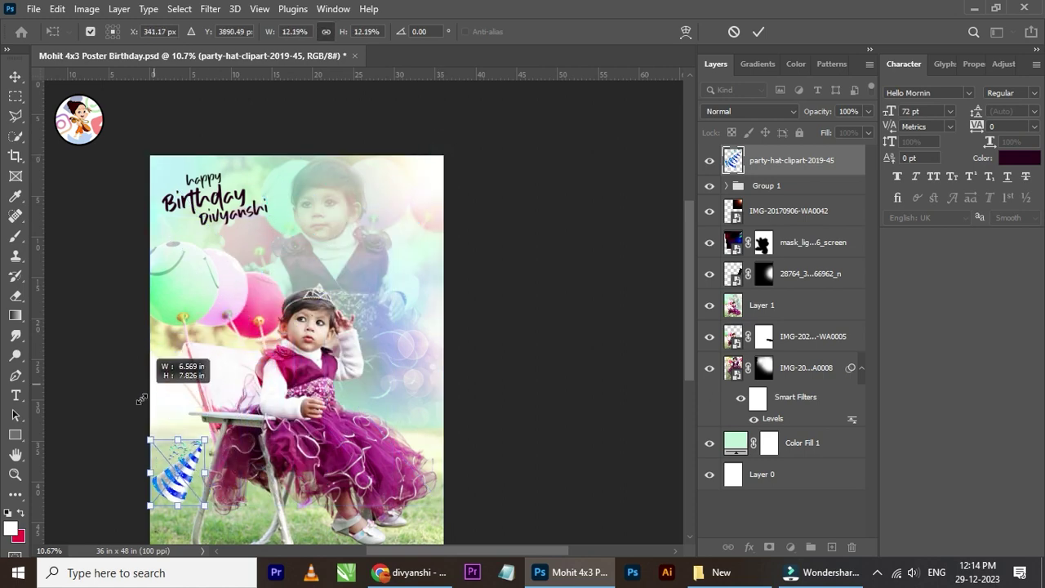
Step: Place the party hat at a small size and move it up to the title
{"action": "left_click_drag", "start_coordinate": [442, 155], "coordinate": [193, 454]}
{"action": "left_click", "coordinate": [766, 30]}
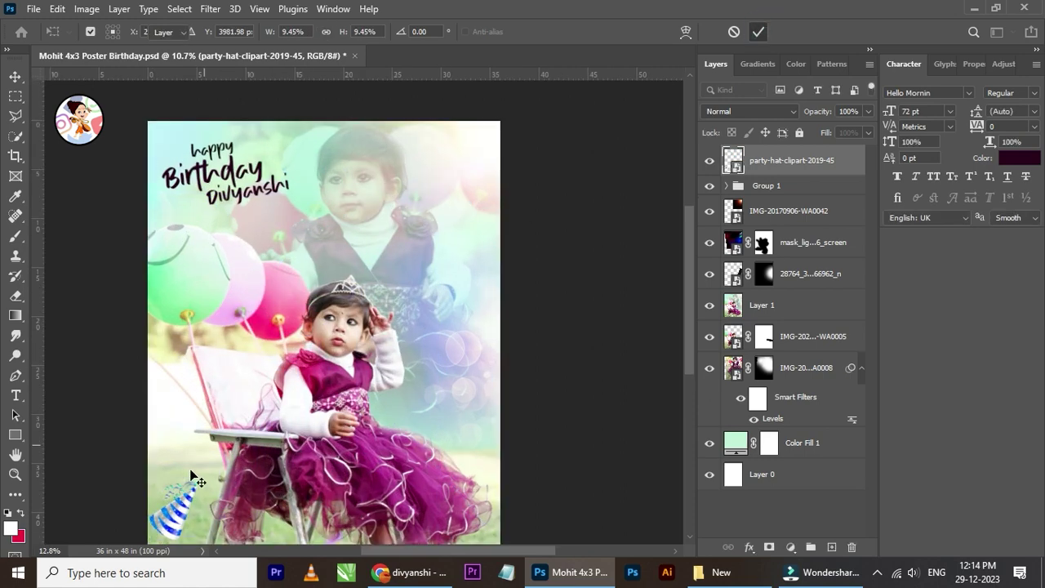
{"action": "left_click_drag", "start_coordinate": [176, 489], "coordinate": [279, 132]}
{"action": "scroll", "coordinate": [279, 132], "scroll_direction": "up", "scroll_amount": 4}
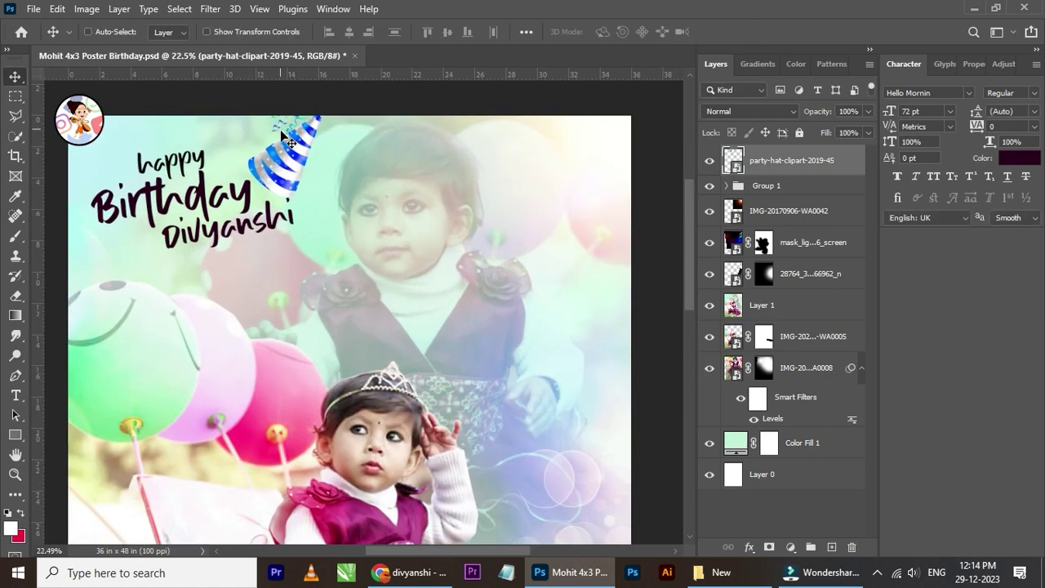
Step: Shrink the party hat further and nudge it up and left
{"action": "key", "text": "ctrl+t"}
{"action": "left_click_drag", "start_coordinate": [330, 99], "coordinate": [299, 137]}
{"action": "left_click", "coordinate": [762, 31]}
{"action": "left_click_drag", "start_coordinate": [328, 191], "coordinate": [320, 179]}
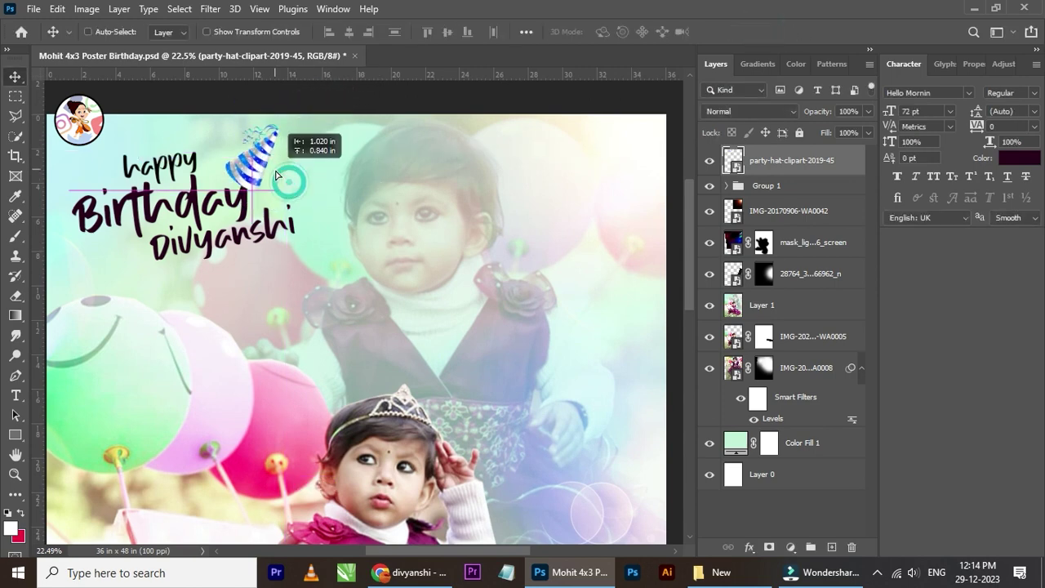
{"action": "scroll", "coordinate": [261, 174], "scroll_direction": "up", "scroll_amount": 1}
Step: Move the hat toward happy, flip it horizontally, and shrink it again
{"action": "key", "text": "ctrl+t"}
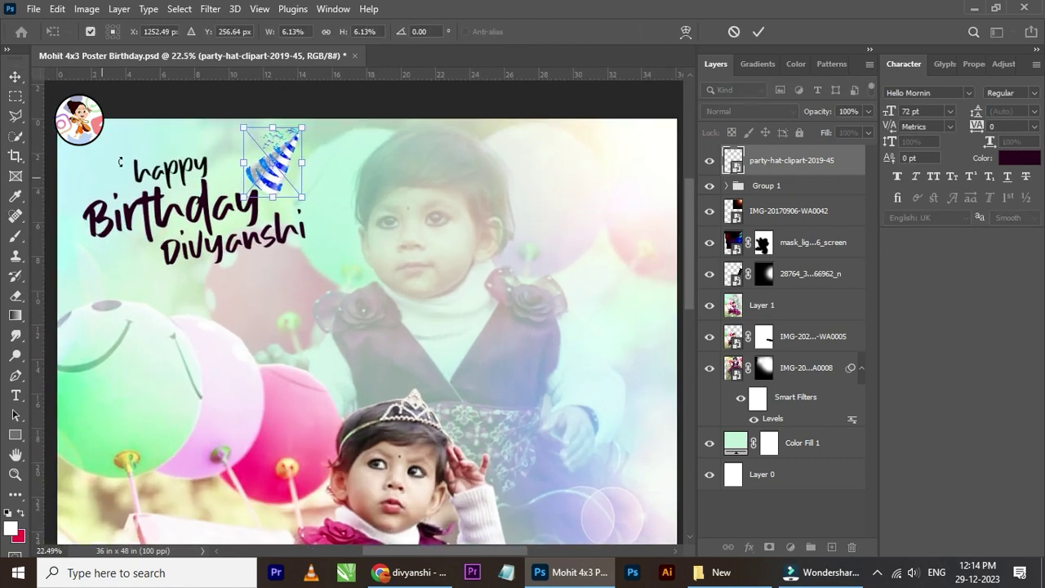
{"action": "scroll", "coordinate": [300, 156], "scroll_direction": "down", "scroll_amount": 1}
{"action": "mouse_move", "coordinate": [352, 170]}
{"action": "left_mouse_down"}
{"action": "mouse_move", "coordinate": [338, 154]}
{"action": "mouse_move", "coordinate": [178, 182]}
{"action": "left_mouse_up"}
{"action": "scroll", "coordinate": [215, 202], "scroll_direction": "up", "scroll_amount": 2}
{"action": "right_click", "coordinate": [215, 210]}
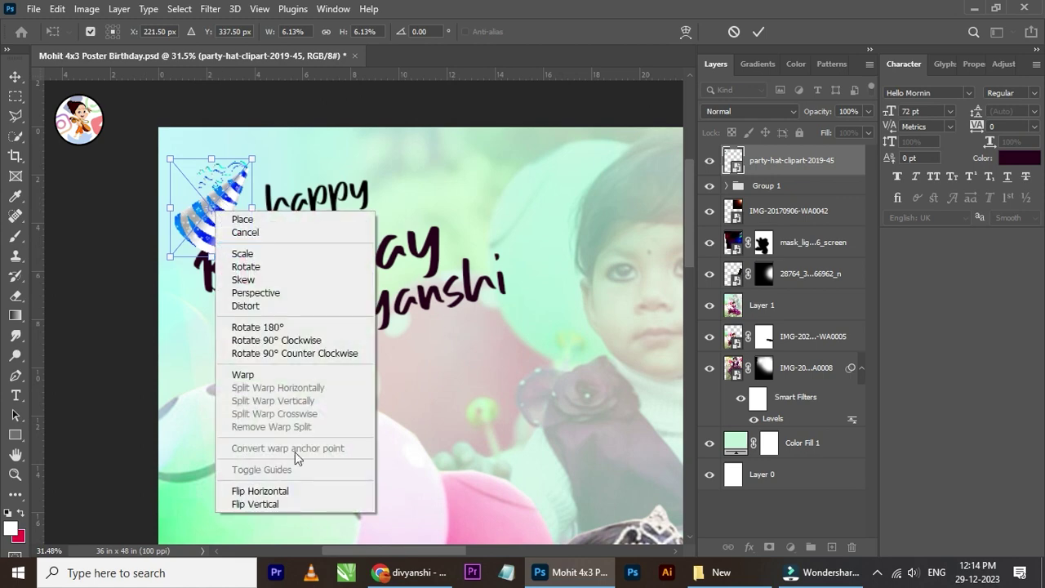
{"action": "left_click", "coordinate": [274, 491]}
{"action": "scroll", "coordinate": [218, 213], "scroll_direction": "up", "scroll_amount": 2}
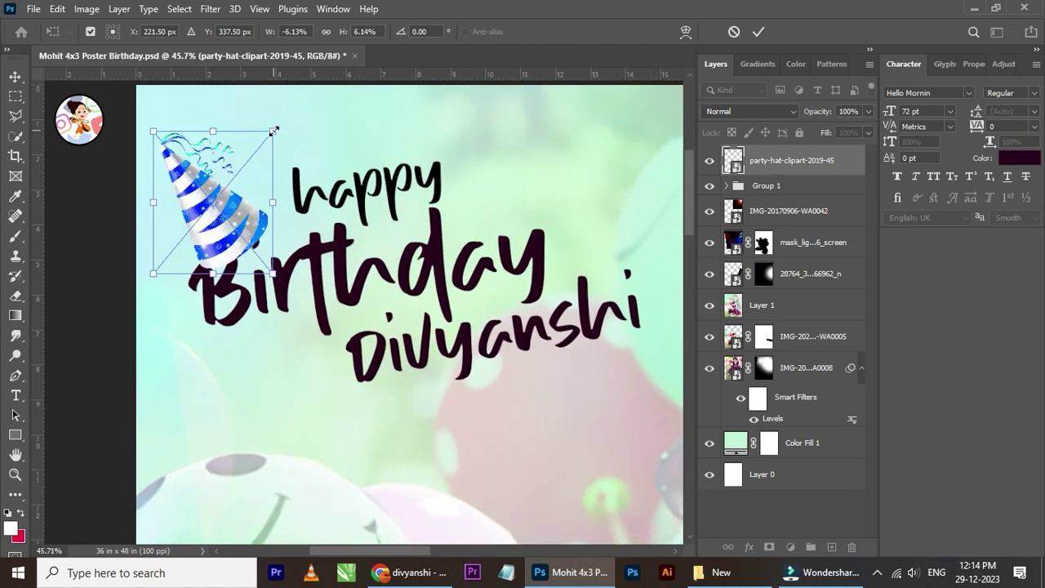
{"action": "left_click_drag", "start_coordinate": [272, 130], "coordinate": [235, 173]}
{"action": "left_click", "coordinate": [758, 31]}
{"action": "left_click_drag", "start_coordinate": [218, 247], "coordinate": [210, 243]}
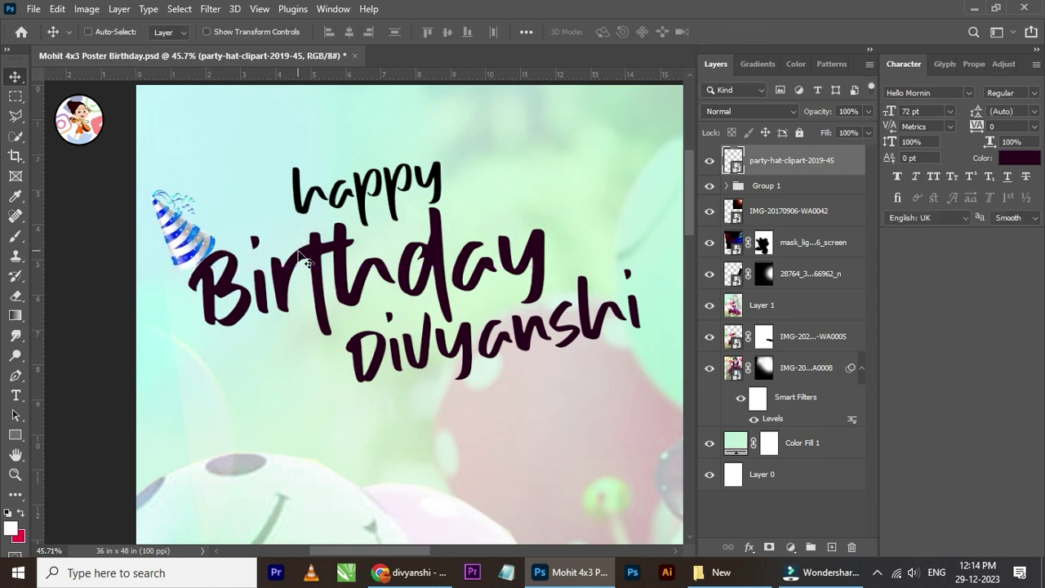
Step: Rotate the party hat to about −178° so it perches on Birthday's B
{"action": "scroll", "coordinate": [239, 277], "scroll_direction": "down", "scroll_amount": 3}
{"action": "scroll", "coordinate": [262, 259], "scroll_direction": "up", "scroll_amount": 2}
{"action": "scroll", "coordinate": [262, 260], "scroll_direction": "up", "scroll_amount": 2}
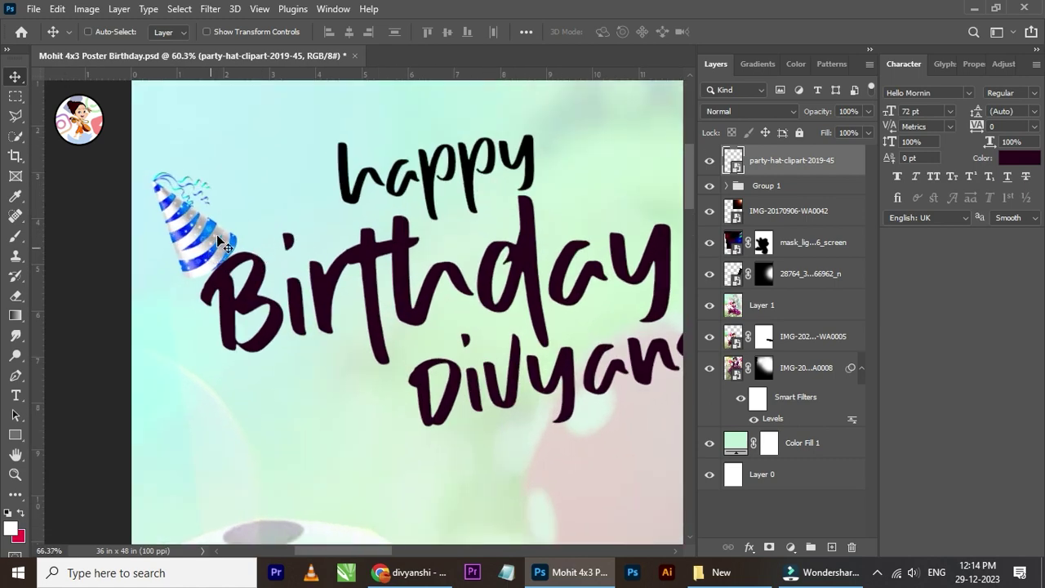
{"action": "scroll", "coordinate": [224, 245], "scroll_direction": "up", "scroll_amount": 1}
{"action": "key", "text": "ctrl+t"}
{"action": "scroll", "coordinate": [267, 177], "scroll_direction": "up", "scroll_amount": 1}
{"action": "left_click_drag", "start_coordinate": [280, 161], "coordinate": [285, 163]}
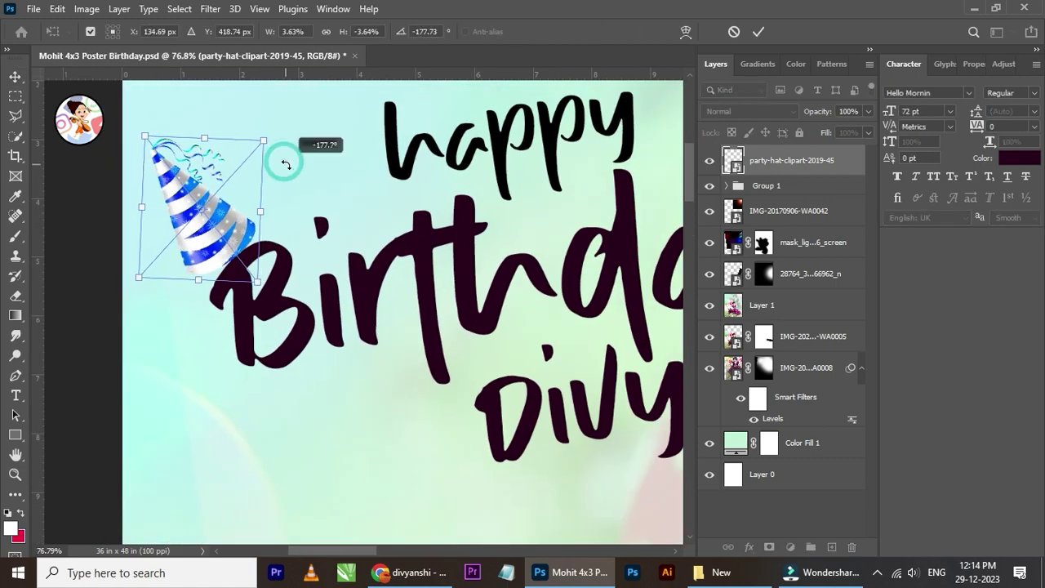
{"action": "left_click", "coordinate": [759, 31]}
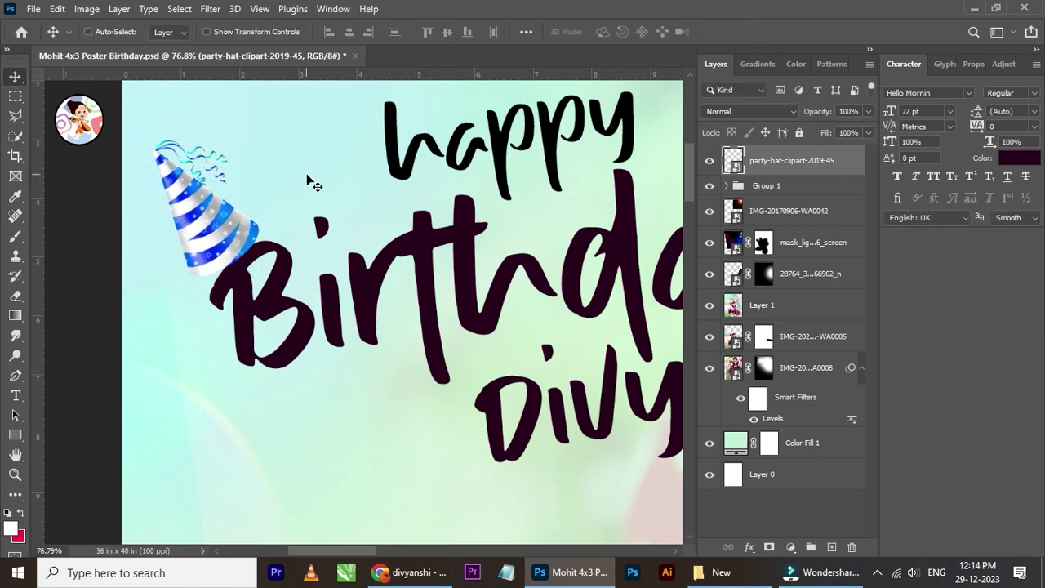
Step: Zoom and pan to review the whole poster with the party hat
{"action": "scroll", "coordinate": [314, 184], "scroll_direction": "down", "scroll_amount": 3}
{"action": "scroll", "coordinate": [317, 205], "scroll_direction": "down", "scroll_amount": 3}
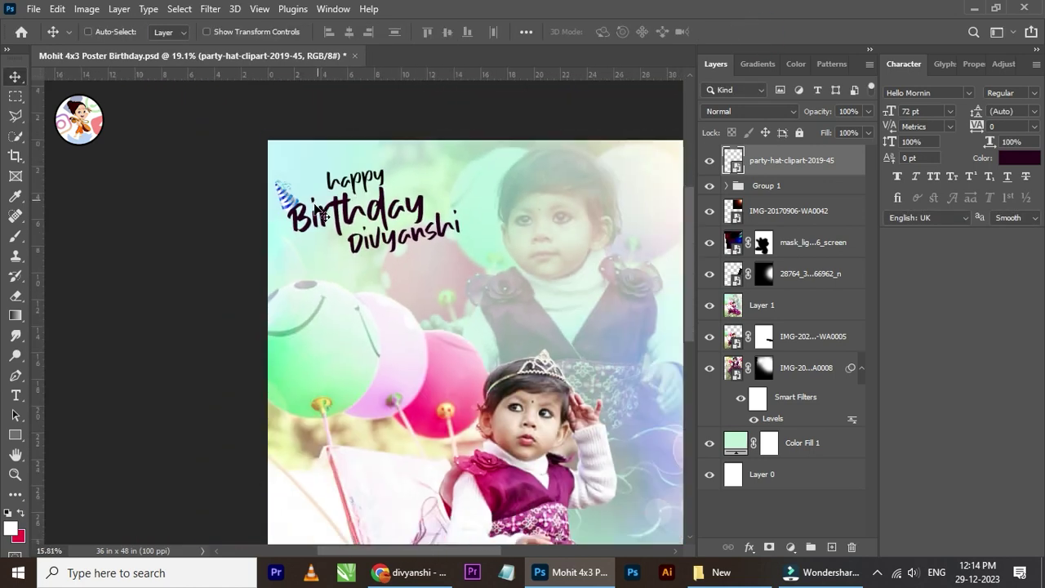
{"action": "scroll", "coordinate": [318, 210], "scroll_direction": "down", "scroll_amount": 2}
{"action": "left_click_drag", "start_coordinate": [401, 217], "coordinate": [373, 171]}
{"action": "scroll", "coordinate": [373, 171], "scroll_direction": "up", "scroll_amount": 1}
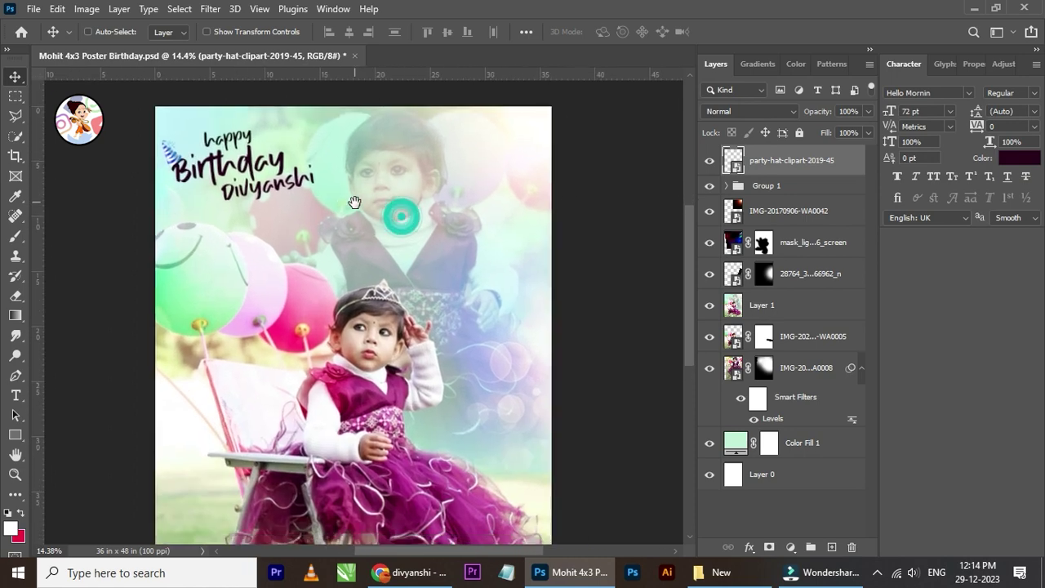
{"action": "scroll", "coordinate": [294, 206], "scroll_direction": "down", "scroll_amount": 1}
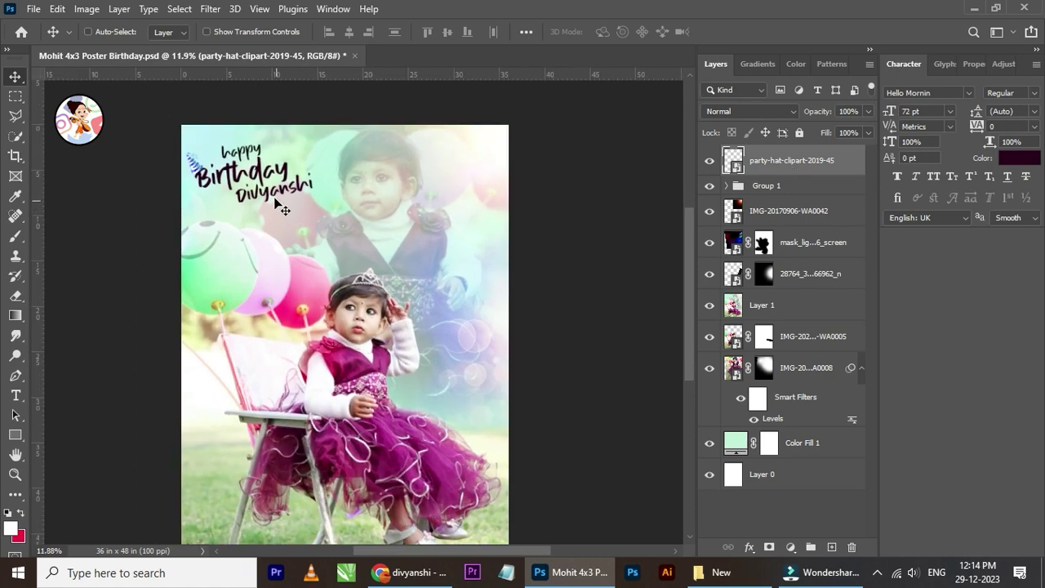
{"action": "scroll", "coordinate": [274, 198], "scroll_direction": "up", "scroll_amount": 1}
{"action": "scroll", "coordinate": [275, 206], "scroll_direction": "down", "scroll_amount": 2}
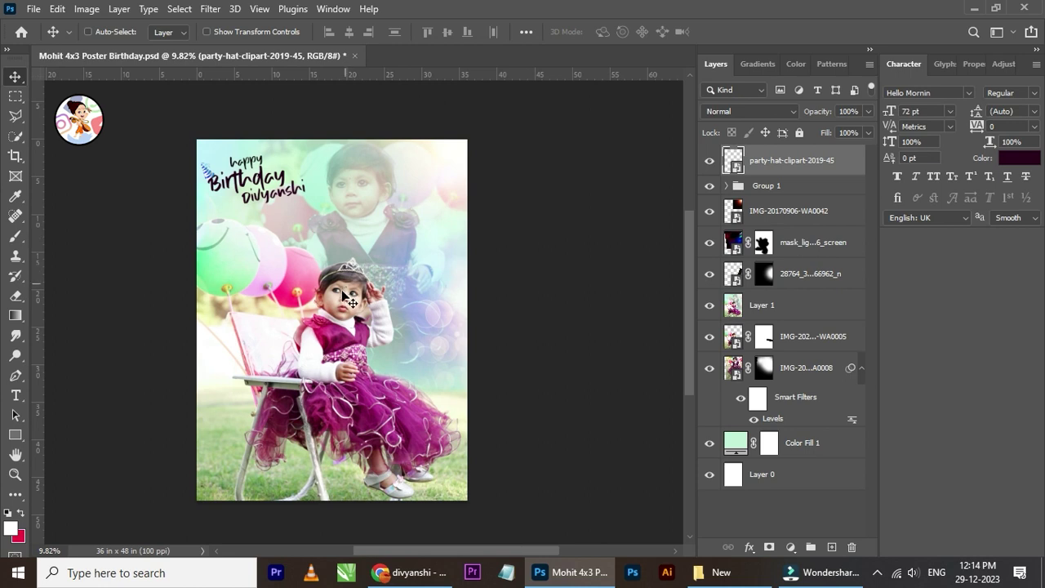
{"action": "scroll", "coordinate": [351, 369], "scroll_direction": "up", "scroll_amount": 1}
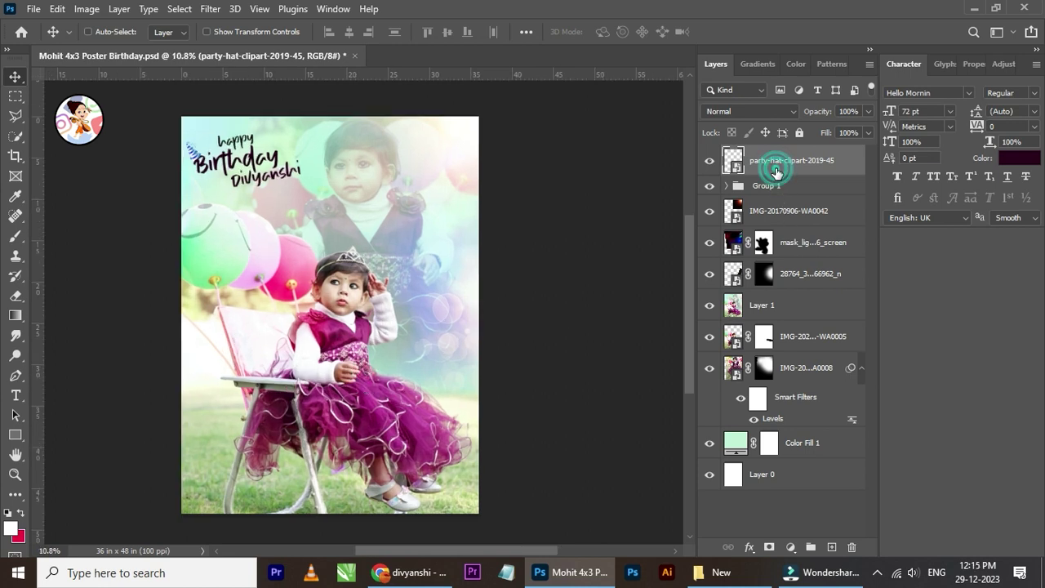
Step: Move the party-hat layer into Group 1 and enlarge the greeting group slightly
{"action": "left_click_drag", "start_coordinate": [776, 171], "coordinate": [772, 186]}
{"action": "scroll", "coordinate": [196, 155], "scroll_direction": "up", "scroll_amount": 2}
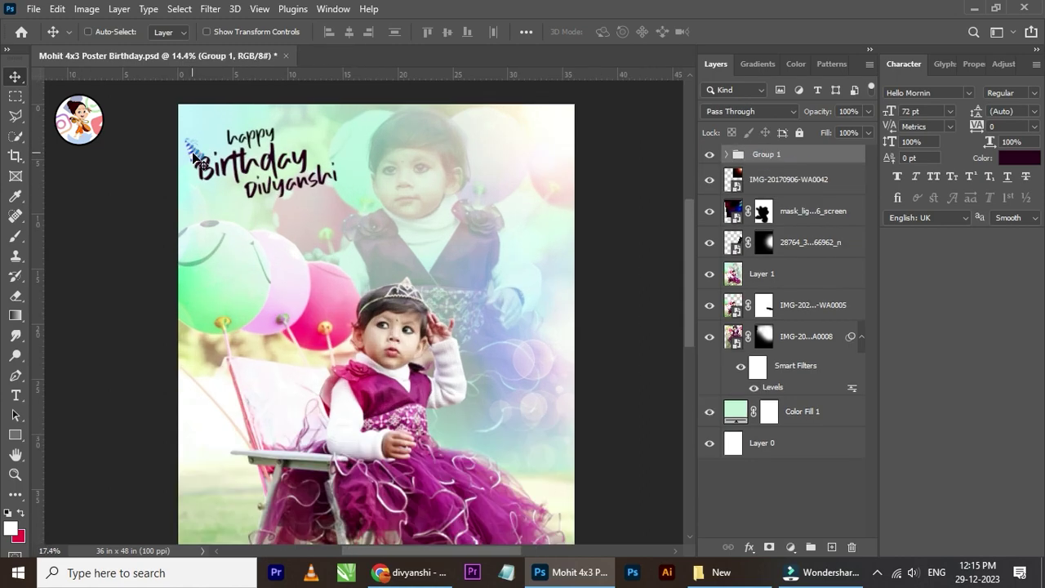
{"action": "scroll", "coordinate": [201, 159], "scroll_direction": "up", "scroll_amount": 1}
{"action": "scroll", "coordinate": [213, 168], "scroll_direction": "up", "scroll_amount": 1}
{"action": "scroll", "coordinate": [237, 176], "scroll_direction": "up", "scroll_amount": 2}
{"action": "scroll", "coordinate": [265, 189], "scroll_direction": "down", "scroll_amount": 2}
{"action": "scroll", "coordinate": [269, 188], "scroll_direction": "down", "scroll_amount": 1}
{"action": "scroll", "coordinate": [285, 181], "scroll_direction": "up", "scroll_amount": 1}
{"action": "key", "text": "ctrl+t"}
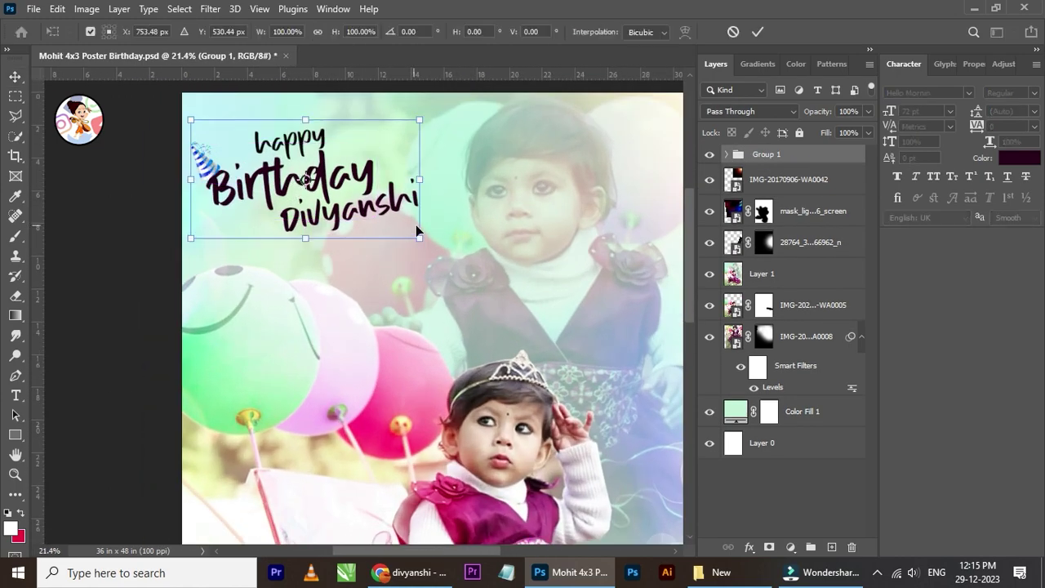
{"action": "left_click_drag", "start_coordinate": [419, 238], "coordinate": [431, 244]}
{"action": "left_click", "coordinate": [758, 32]}
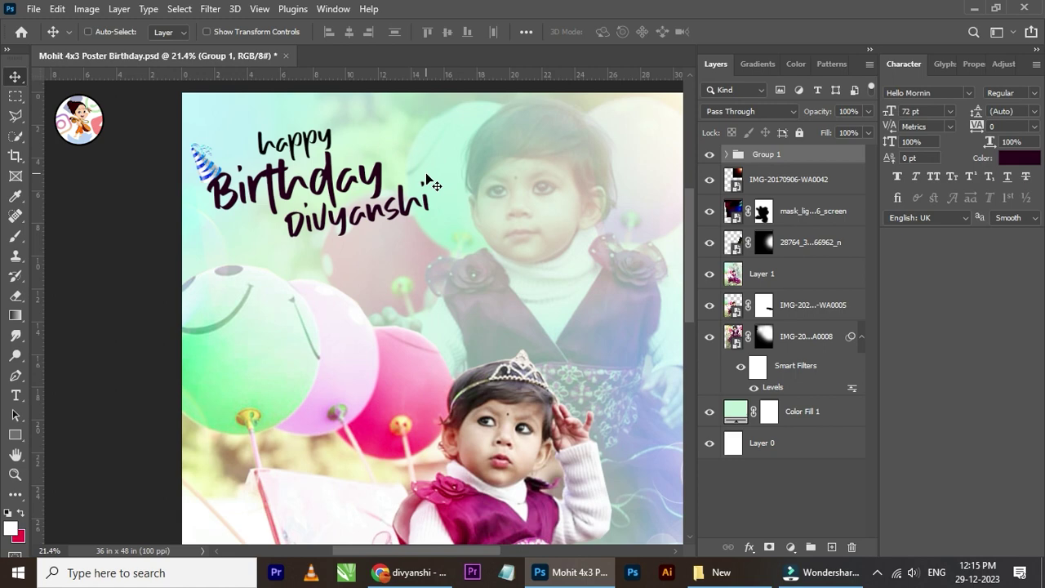
Step: Shift the greeting right, then nudge it right and down with Shift+arrow keys
{"action": "mouse_move", "coordinate": [296, 139]}
{"action": "left_mouse_down"}
{"action": "mouse_move", "coordinate": [311, 142]}
{"action": "mouse_move", "coordinate": [309, 162]}
{"action": "left_mouse_up"}
{"action": "scroll", "coordinate": [308, 162], "scroll_direction": "down", "scroll_amount": 1}
{"action": "scroll", "coordinate": [318, 167], "scroll_direction": "down", "scroll_amount": 1}
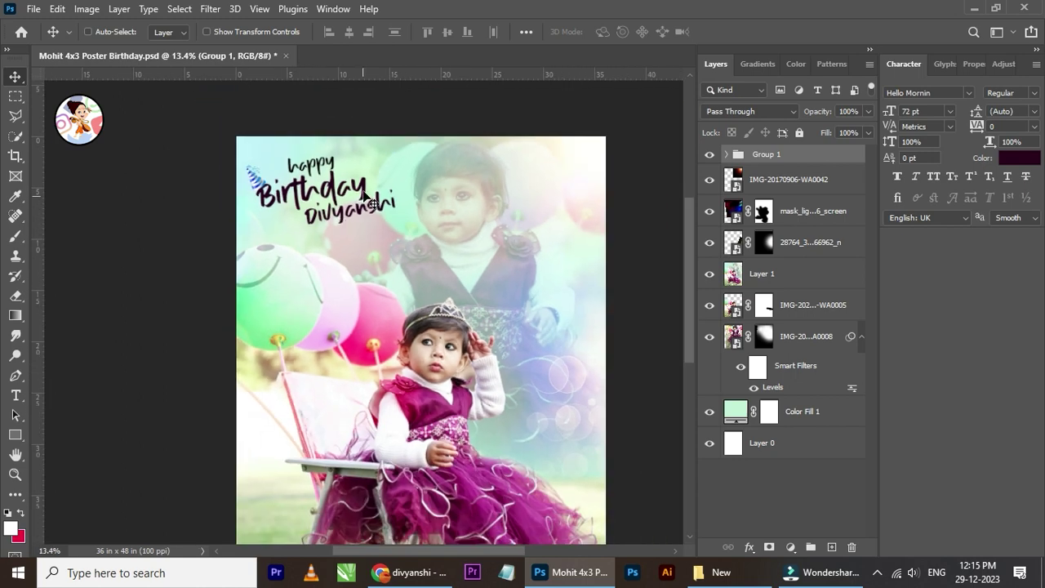
{"action": "scroll", "coordinate": [327, 173], "scroll_direction": "up", "scroll_amount": 1}
{"action": "scroll", "coordinate": [328, 178], "scroll_direction": "up", "scroll_amount": 1}
{"action": "left_click_drag", "start_coordinate": [327, 196], "coordinate": [353, 206]}
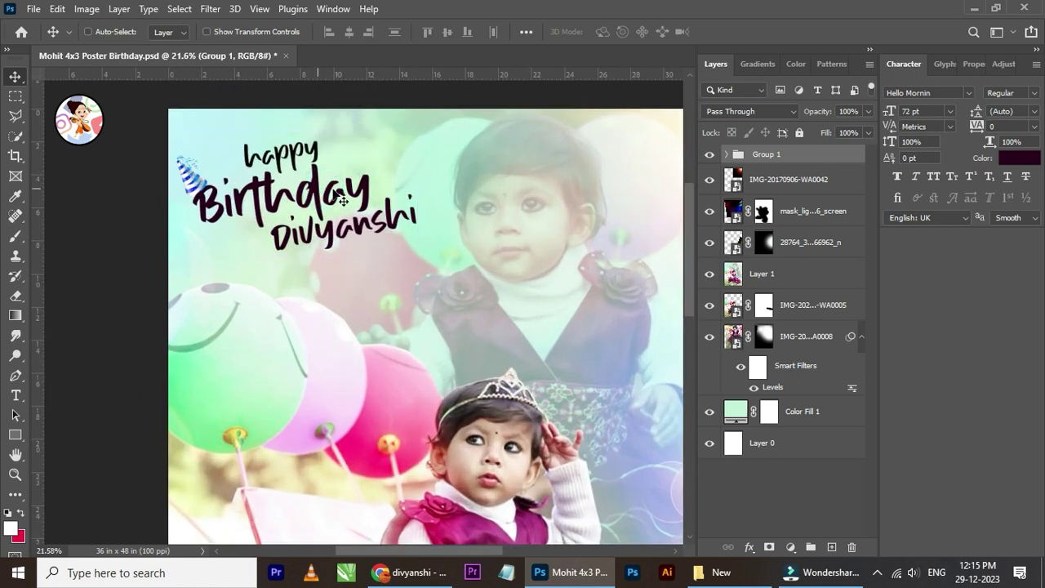
{"action": "key", "text": "shift+Right"}
{"action": "key", "text": "shift+Down"}
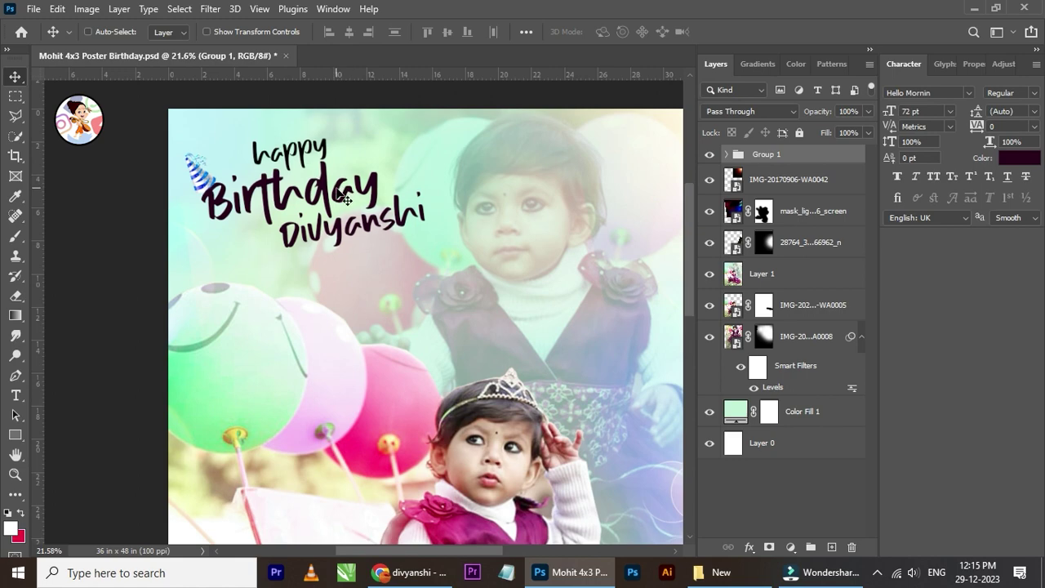
Step: Set the title group slightly lower in the poster's upper-left corner
{"action": "scroll", "coordinate": [347, 197], "scroll_direction": "down", "scroll_amount": 1}
{"action": "scroll", "coordinate": [347, 197], "scroll_direction": "down", "scroll_amount": 2}
{"action": "scroll", "coordinate": [392, 219], "scroll_direction": "up", "scroll_amount": 1}
{"action": "scroll", "coordinate": [343, 204], "scroll_direction": "up", "scroll_amount": 1}
{"action": "scroll", "coordinate": [304, 173], "scroll_direction": "up", "scroll_amount": 1}
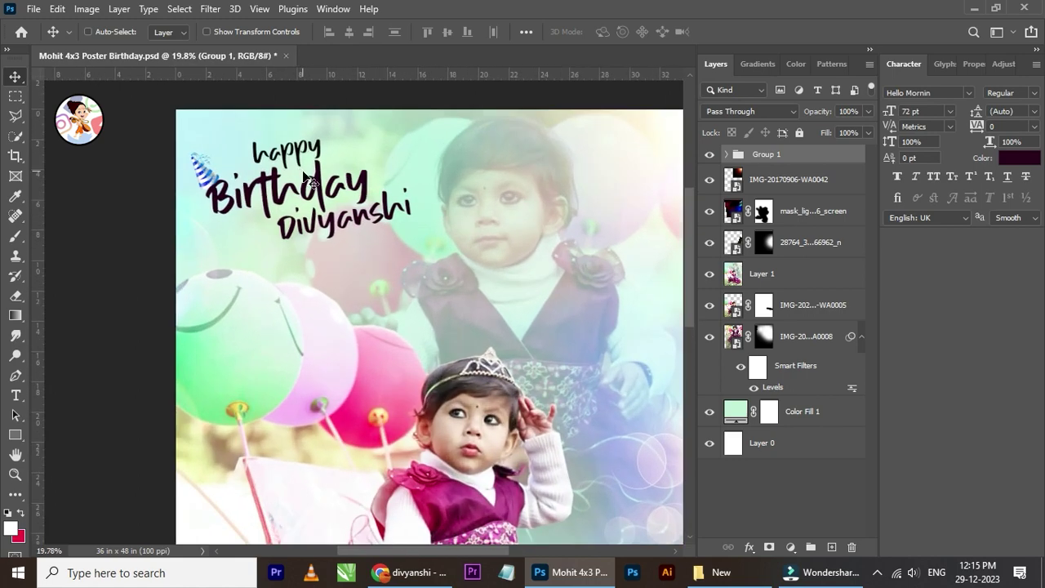
{"action": "scroll", "coordinate": [378, 200], "scroll_direction": "down", "scroll_amount": 3}
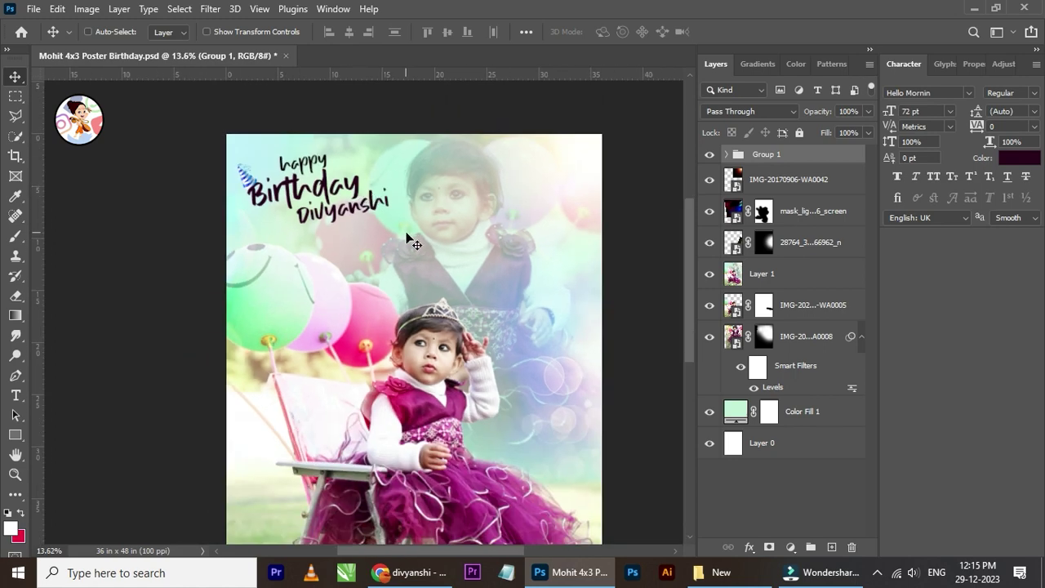
{"action": "scroll", "coordinate": [407, 233], "scroll_direction": "up", "scroll_amount": 1}
{"action": "scroll", "coordinate": [335, 204], "scroll_direction": "down", "scroll_amount": 2}
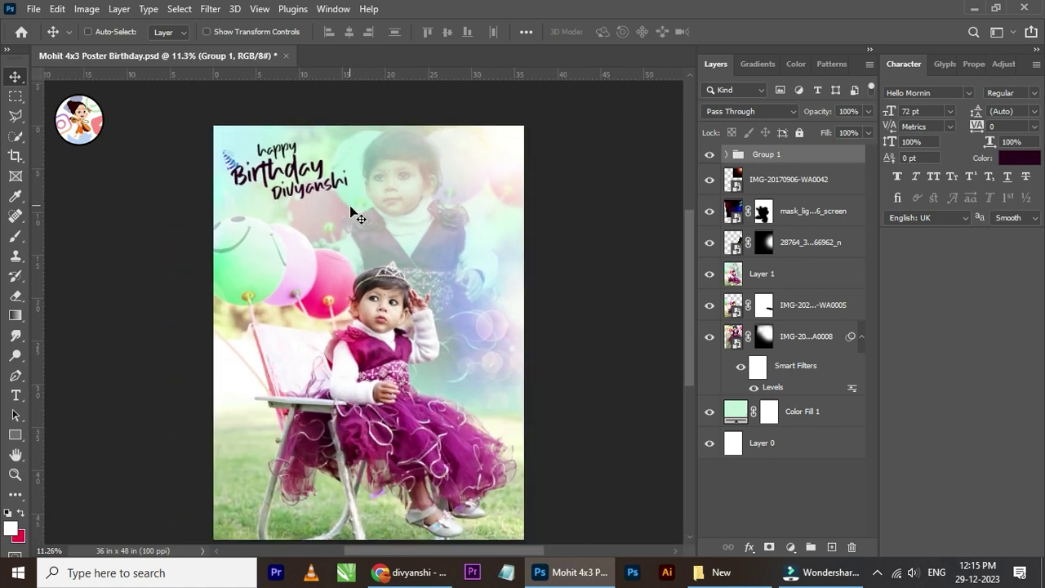
{"action": "scroll", "coordinate": [358, 214], "scroll_direction": "up", "scroll_amount": 1}
{"action": "scroll", "coordinate": [302, 179], "scroll_direction": "up", "scroll_amount": 2}
{"action": "mouse_move", "coordinate": [301, 169]}
{"action": "left_mouse_down"}
{"action": "mouse_move", "coordinate": [300, 194]}
{"action": "mouse_move", "coordinate": [309, 181]}
{"action": "left_mouse_up"}
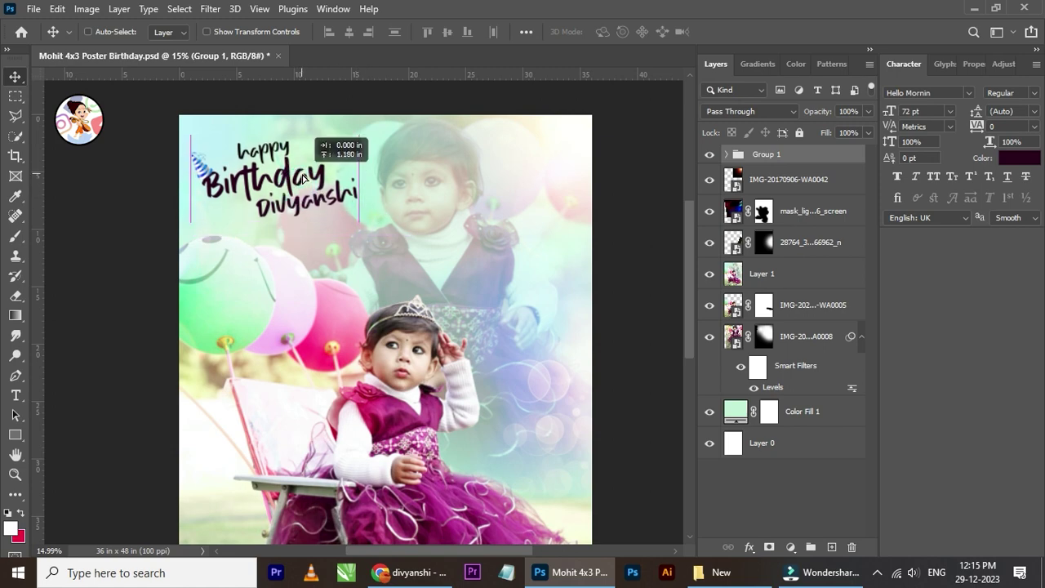
{"action": "scroll", "coordinate": [299, 181], "scroll_direction": "up", "scroll_amount": 1}
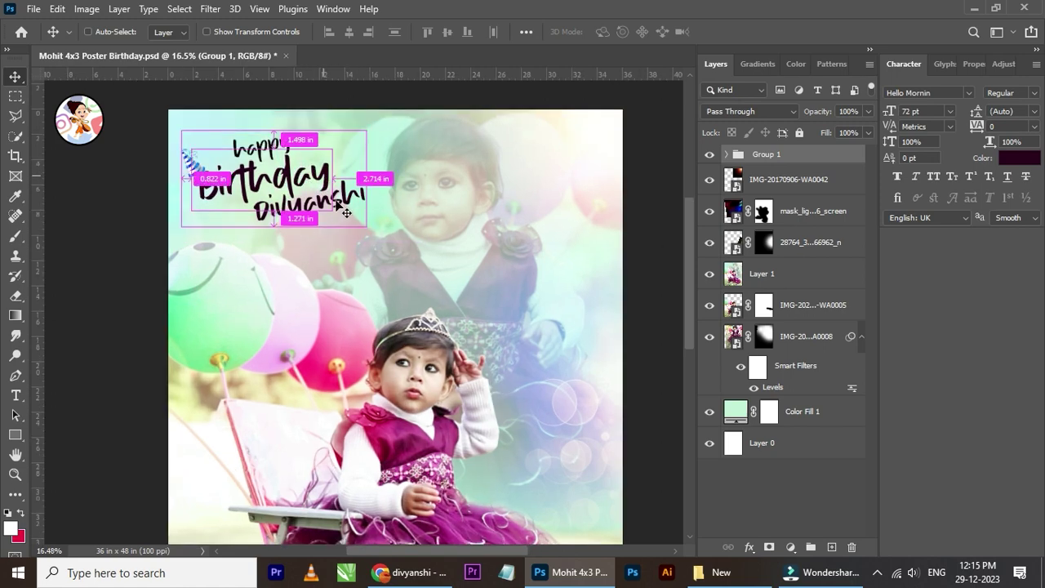
{"action": "scroll", "coordinate": [341, 213], "scroll_direction": "down", "scroll_amount": 2}
{"action": "scroll", "coordinate": [368, 236], "scroll_direction": "down", "scroll_amount": 1}
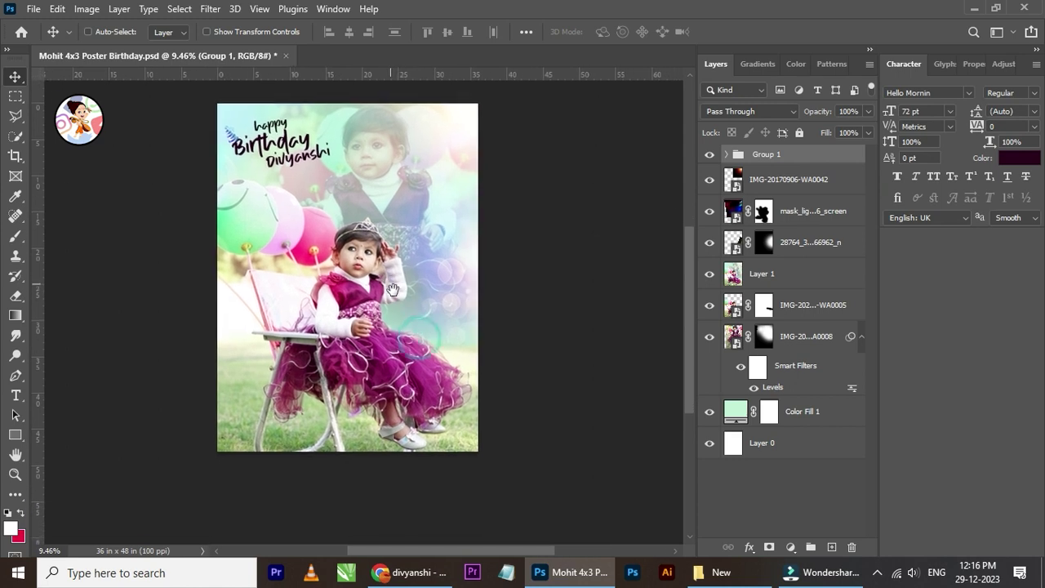
{"action": "scroll", "coordinate": [391, 321], "scroll_direction": "up", "scroll_amount": 1}
{"action": "scroll", "coordinate": [390, 320], "scroll_direction": "up", "scroll_amount": 1}
Step: Select the mask_lights_36_screen layer, toggle its visibility to compare, and select its layer mask
{"action": "scroll", "coordinate": [438, 286], "scroll_direction": "up", "scroll_amount": 1}
{"action": "right_click", "coordinate": [433, 249]}
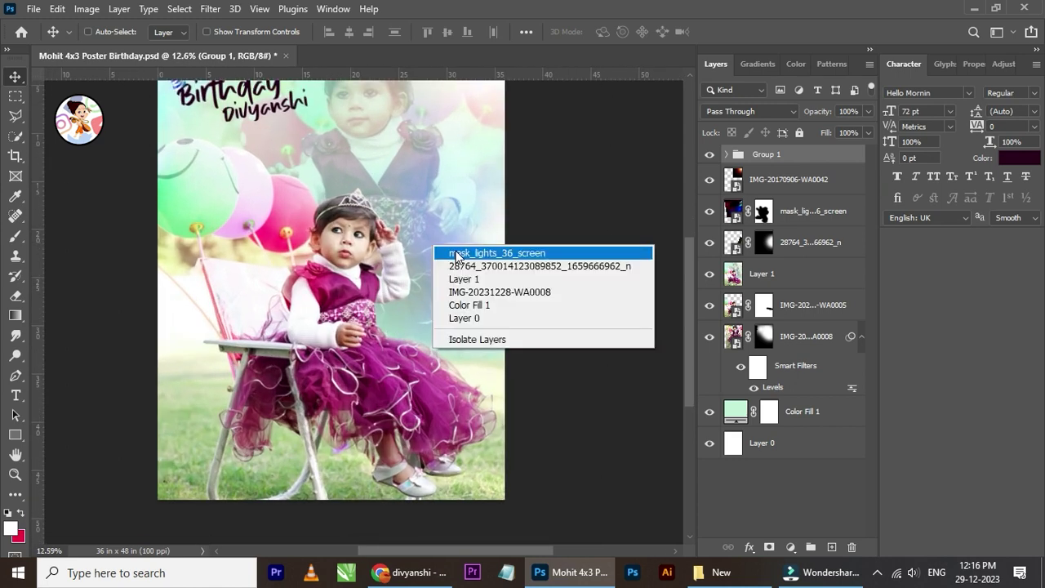
{"action": "left_click", "coordinate": [458, 254]}
{"action": "left_click", "coordinate": [709, 210]}
{"action": "left_click", "coordinate": [708, 211]}
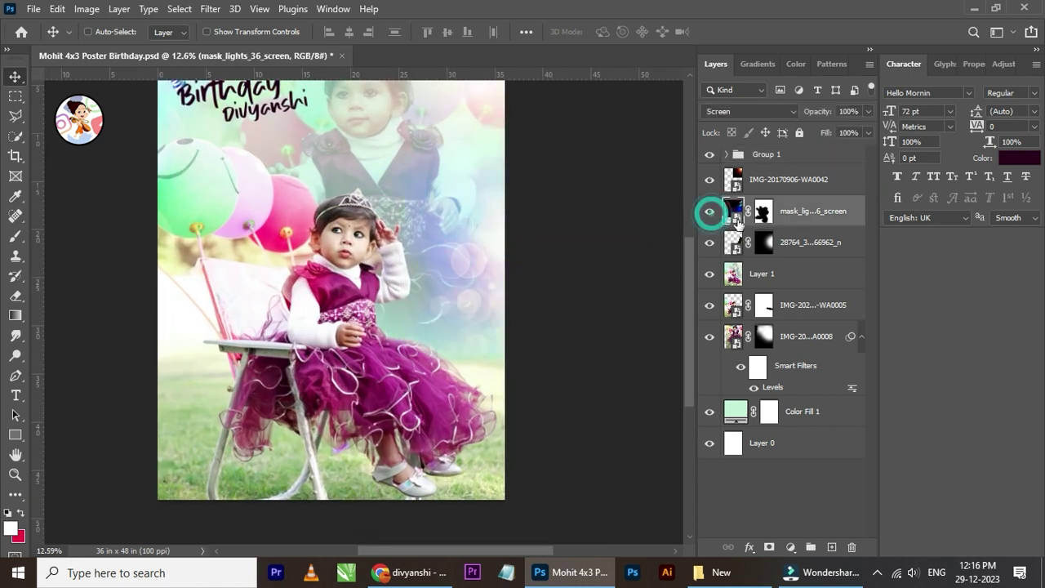
{"action": "left_click", "coordinate": [761, 214]}
{"action": "left_click", "coordinate": [15, 236]}
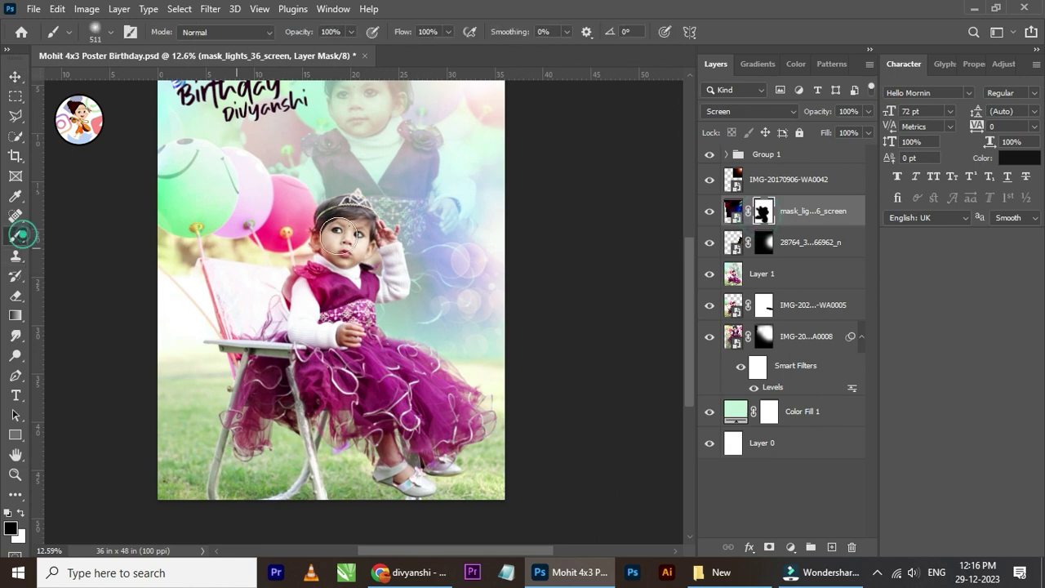
Step: Move the mask_lights_36_screen light overlay slightly up-left on the poster
{"action": "scroll", "coordinate": [361, 235], "scroll_direction": "up", "scroll_amount": 1}
{"action": "scroll", "coordinate": [388, 160], "scroll_direction": "down", "scroll_amount": 2}
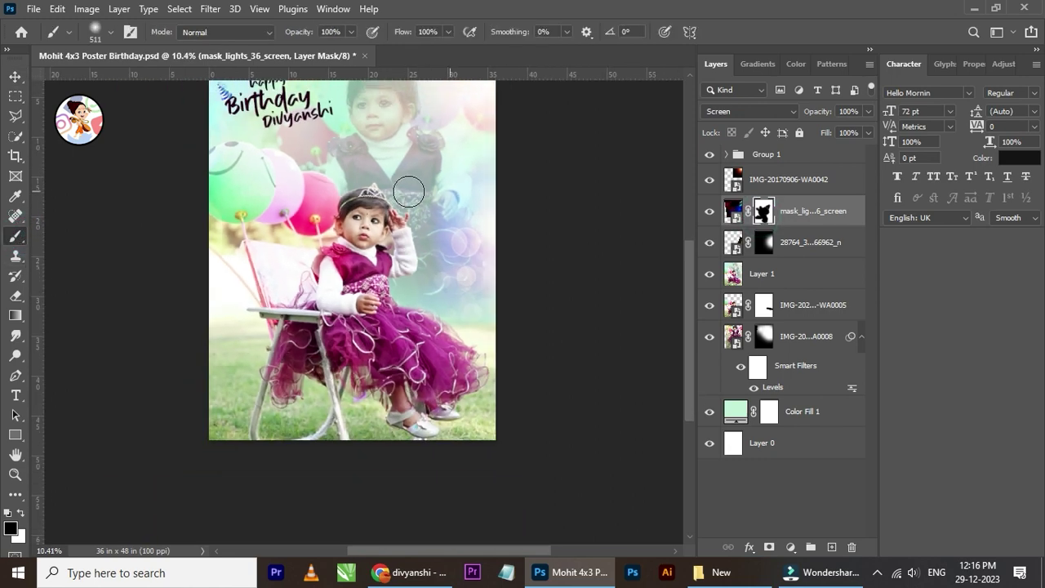
{"action": "scroll", "coordinate": [409, 197], "scroll_direction": "up", "scroll_amount": 1}
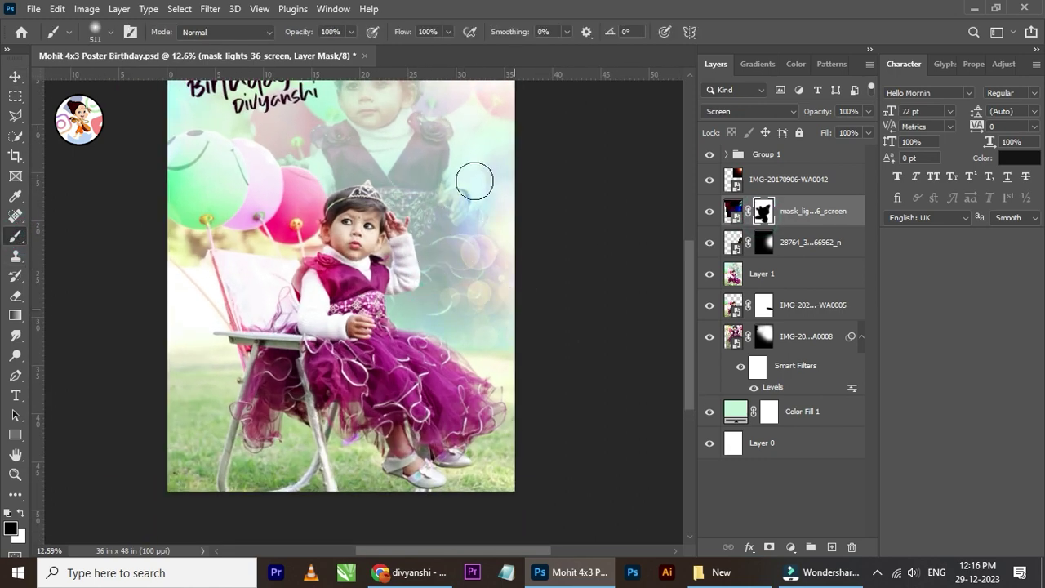
{"action": "scroll", "coordinate": [532, 305], "scroll_direction": "down", "scroll_amount": 2}
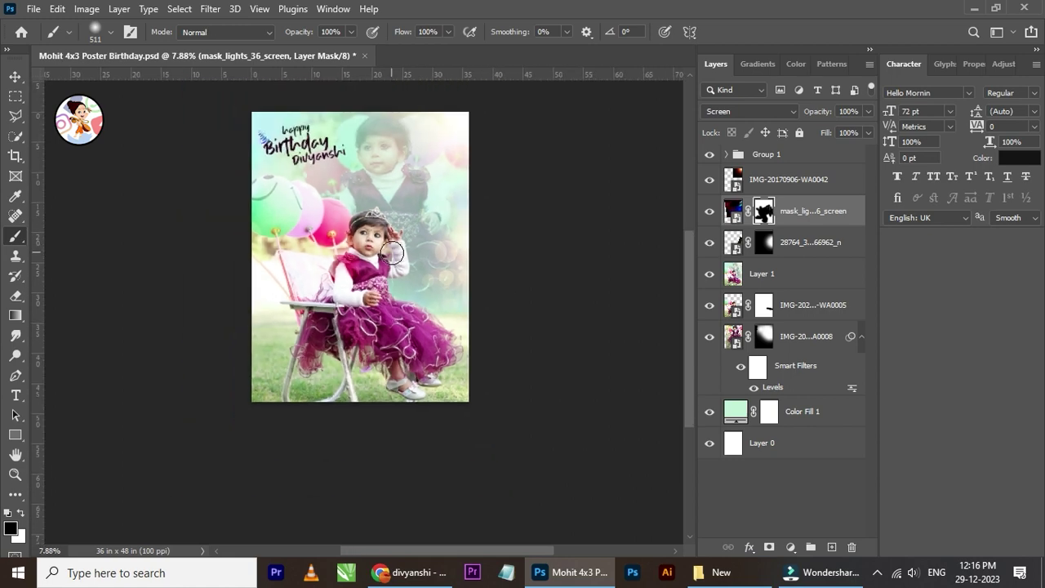
{"action": "left_click", "coordinate": [16, 75]}
{"action": "left_click_drag", "start_coordinate": [432, 267], "coordinate": [295, 210]}
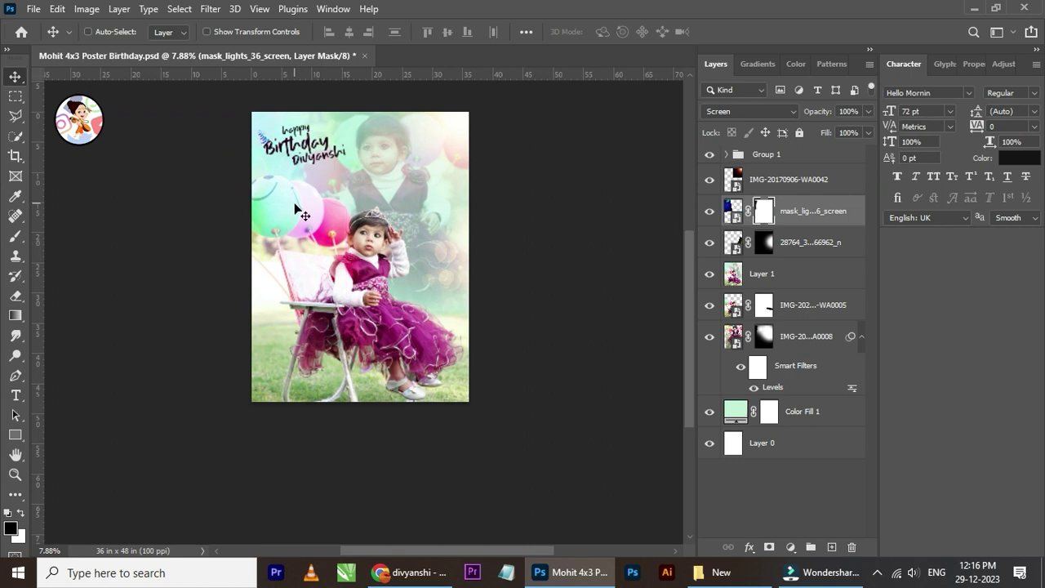
{"action": "scroll", "coordinate": [295, 210], "scroll_direction": "up", "scroll_amount": 2}
{"action": "mouse_move", "coordinate": [335, 245]}
{"action": "left_mouse_down"}
{"action": "mouse_move", "coordinate": [327, 270]}
{"action": "mouse_move", "coordinate": [335, 260]}
{"action": "left_mouse_up"}
{"action": "key", "text": "ctrl"}
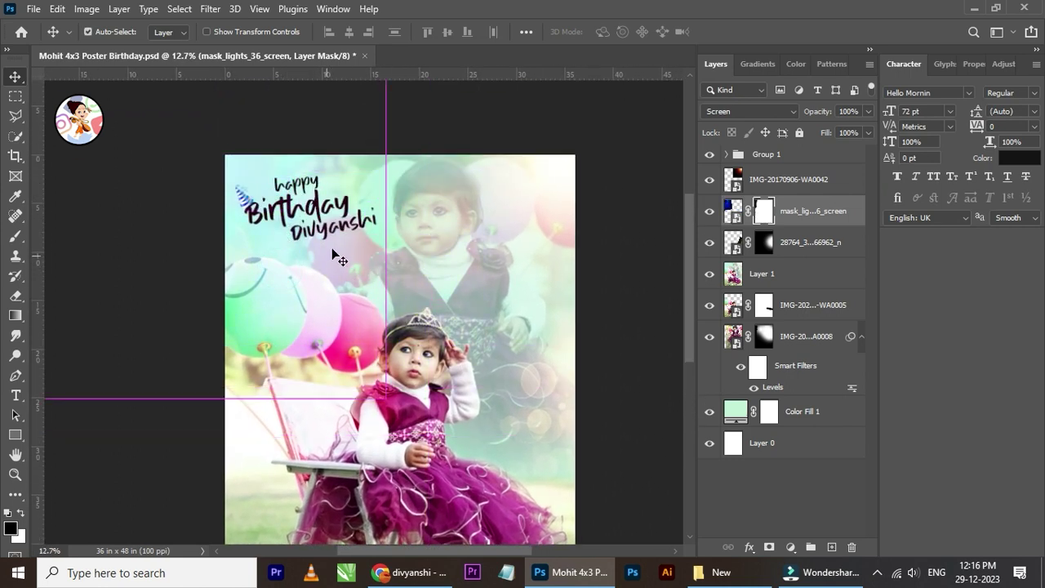
Step: Try rotating the light overlay about 64° and repositioning it with Free Transform
{"action": "key", "text": "ctrl+t"}
{"action": "left_click_drag", "start_coordinate": [409, 151], "coordinate": [274, 319]}
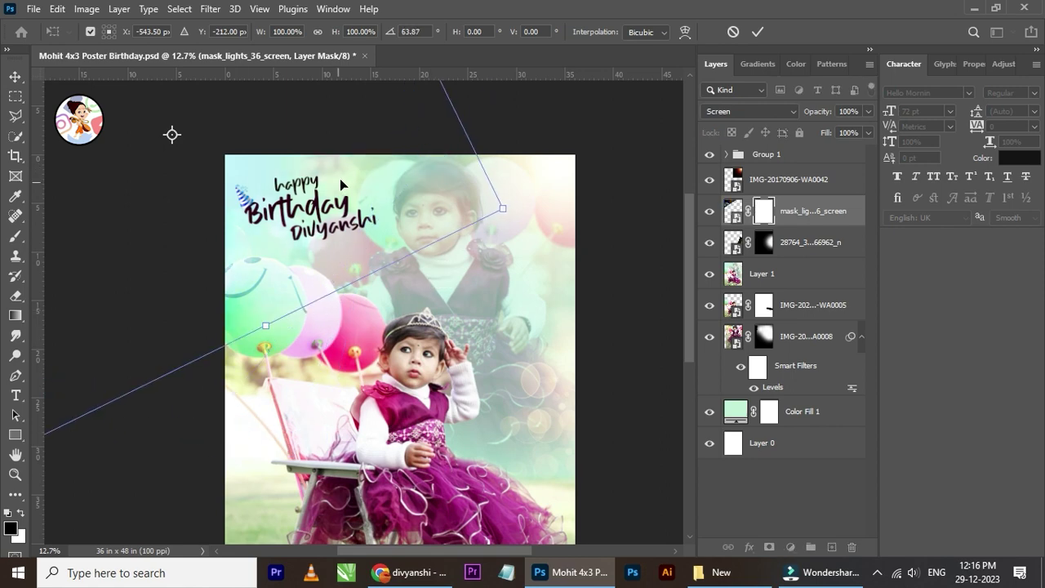
{"action": "left_click_drag", "start_coordinate": [342, 184], "coordinate": [532, 374]}
{"action": "scroll", "coordinate": [447, 282], "scroll_direction": "down", "scroll_amount": 2}
{"action": "scroll", "coordinate": [448, 282], "scroll_direction": "up", "scroll_amount": 1}
{"action": "scroll", "coordinate": [447, 281], "scroll_direction": "down", "scroll_amount": 1}
{"action": "mouse_move", "coordinate": [447, 281]}
{"action": "left_mouse_down"}
{"action": "mouse_move", "coordinate": [455, 396]}
{"action": "mouse_move", "coordinate": [506, 409]}
{"action": "left_mouse_up"}
Step: Cancel the transform and delete the light overlay's layer mask
{"action": "left_click", "coordinate": [734, 32]}
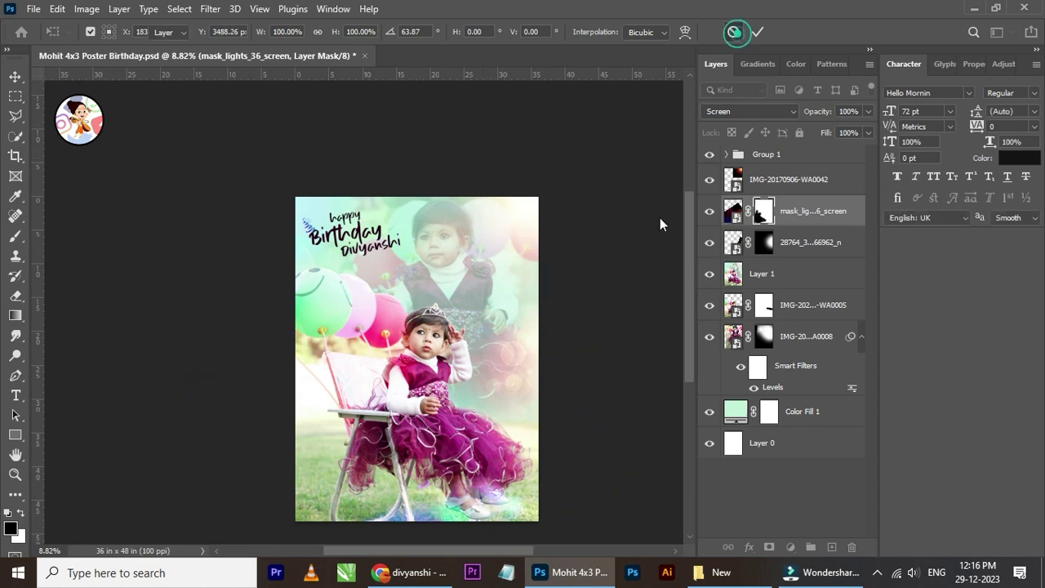
{"action": "key", "text": "Delete"}
{"action": "scroll", "coordinate": [448, 303], "scroll_direction": "up", "scroll_amount": 2}
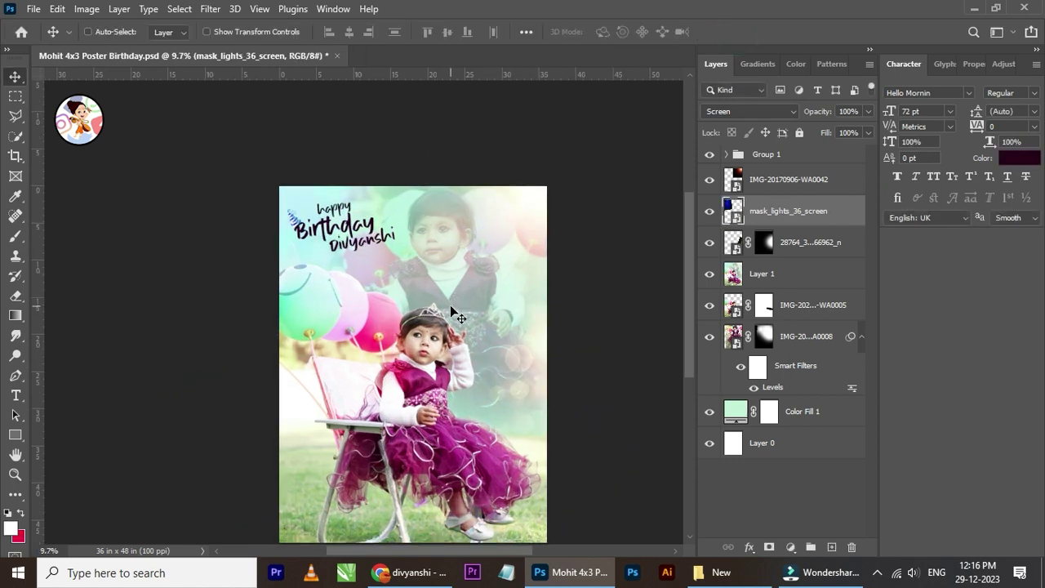
Step: Save the poster PSD with Ctrl+S, then pick the Horizontal Type tool
{"action": "scroll", "coordinate": [450, 310], "scroll_direction": "down", "scroll_amount": 3}
{"action": "scroll", "coordinate": [473, 406], "scroll_direction": "up", "scroll_amount": 1}
{"action": "scroll", "coordinate": [466, 367], "scroll_direction": "up", "scroll_amount": 1}
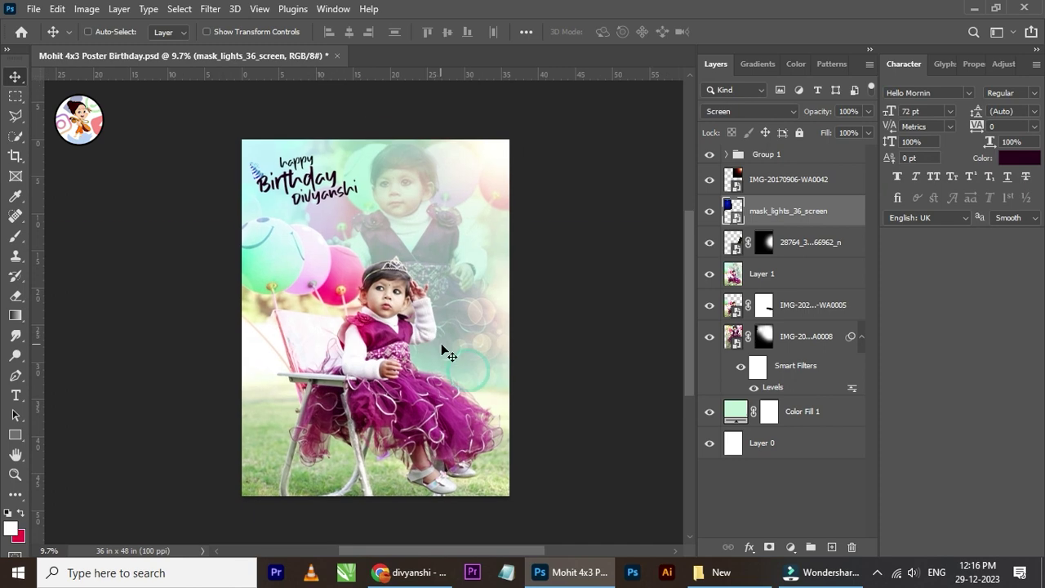
{"action": "key", "text": "ctrl+s"}
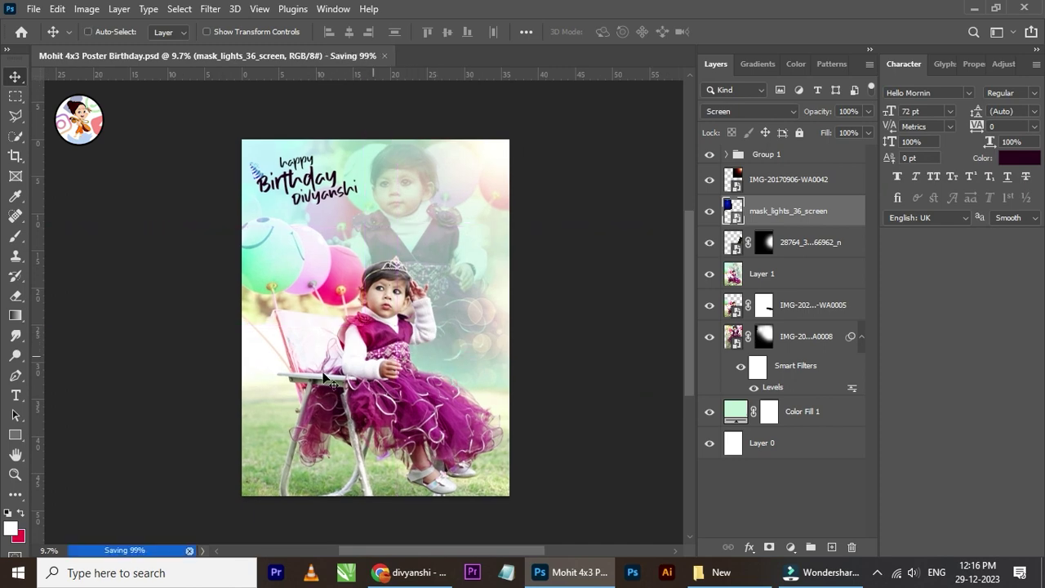
{"action": "scroll", "coordinate": [338, 427], "scroll_direction": "up", "scroll_amount": 1}
{"action": "scroll", "coordinate": [332, 457], "scroll_direction": "up", "scroll_amount": 1}
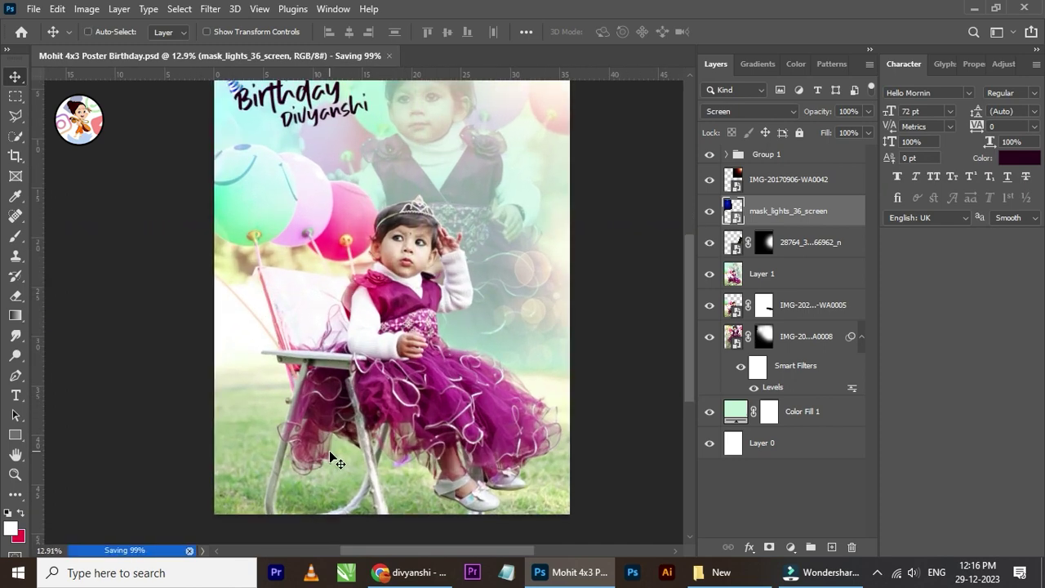
{"action": "left_click", "coordinate": [15, 395]}
{"action": "scroll", "coordinate": [277, 434], "scroll_direction": "up", "scroll_amount": 2}
Step: Add a text layer reading 'Gift' beside the chair legs and open its font family list
{"action": "left_click", "coordinate": [277, 417]}
{"action": "scroll", "coordinate": [277, 421], "scroll_direction": "up", "scroll_amount": 2}
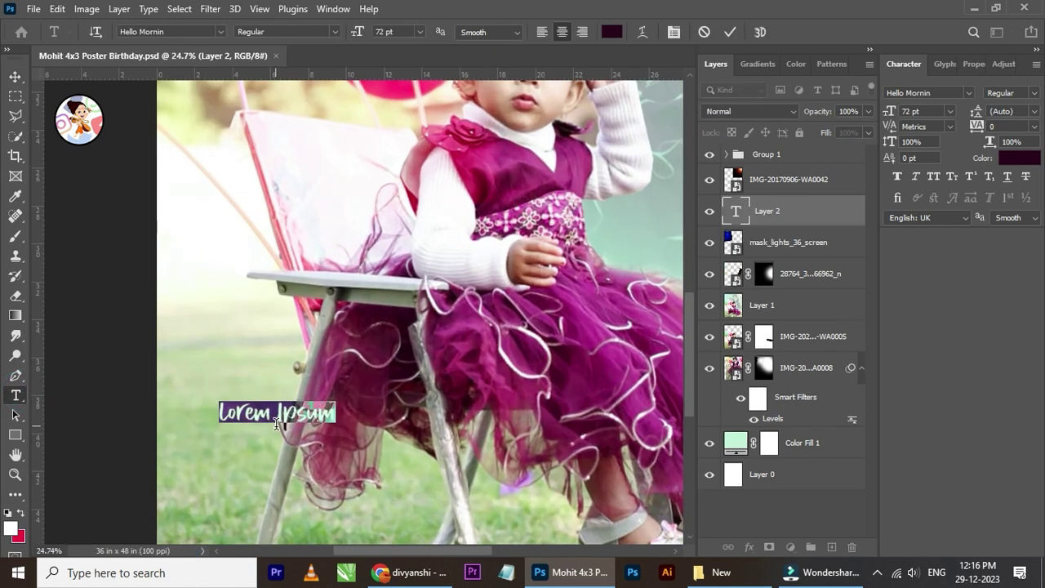
{"action": "type", "text": "Hi"}
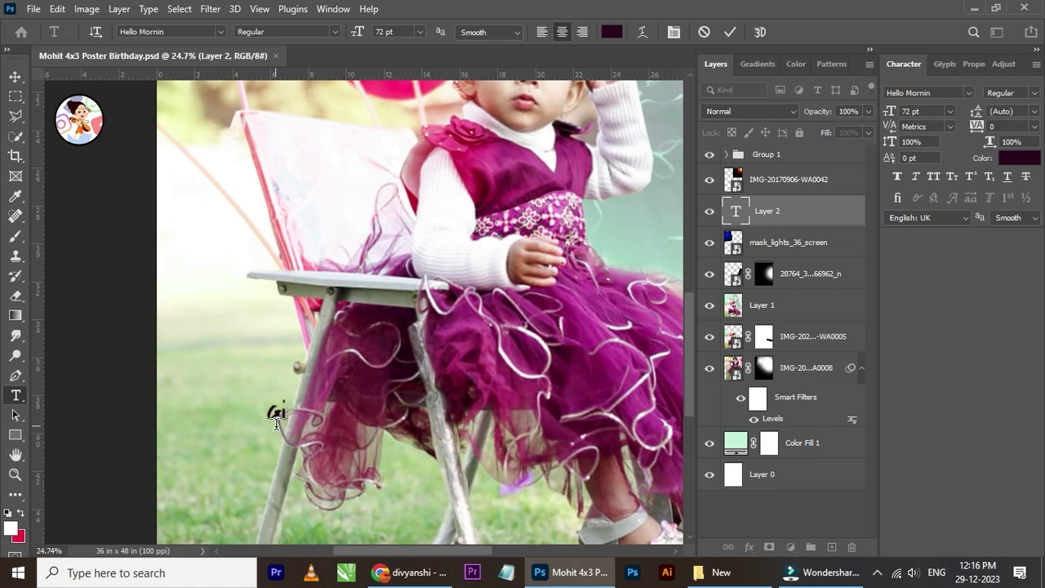
{"action": "type", "text": "ft"}
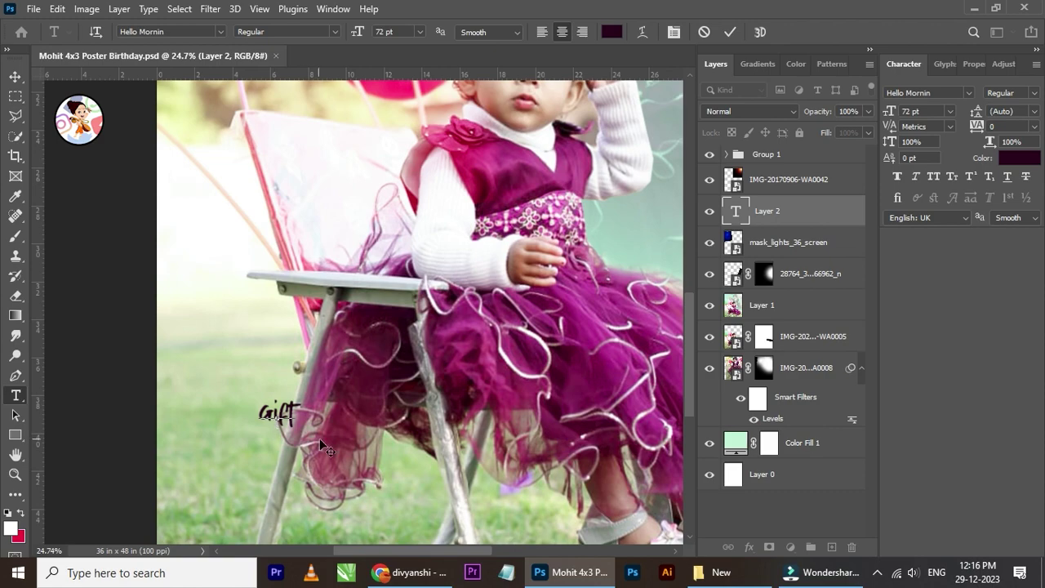
{"action": "scroll", "coordinate": [325, 449], "scroll_direction": "down", "scroll_amount": 1}
{"action": "left_click", "coordinate": [15, 76]}
{"action": "scroll", "coordinate": [298, 442], "scroll_direction": "up", "scroll_amount": 4}
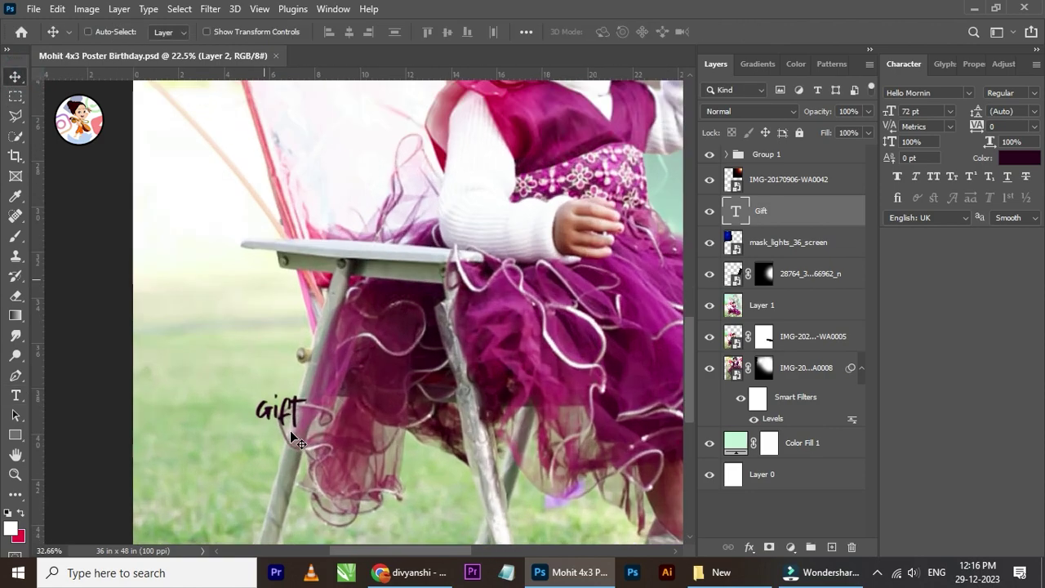
{"action": "scroll", "coordinate": [321, 460], "scroll_direction": "up", "scroll_amount": 1}
{"action": "left_click", "coordinate": [969, 93]}
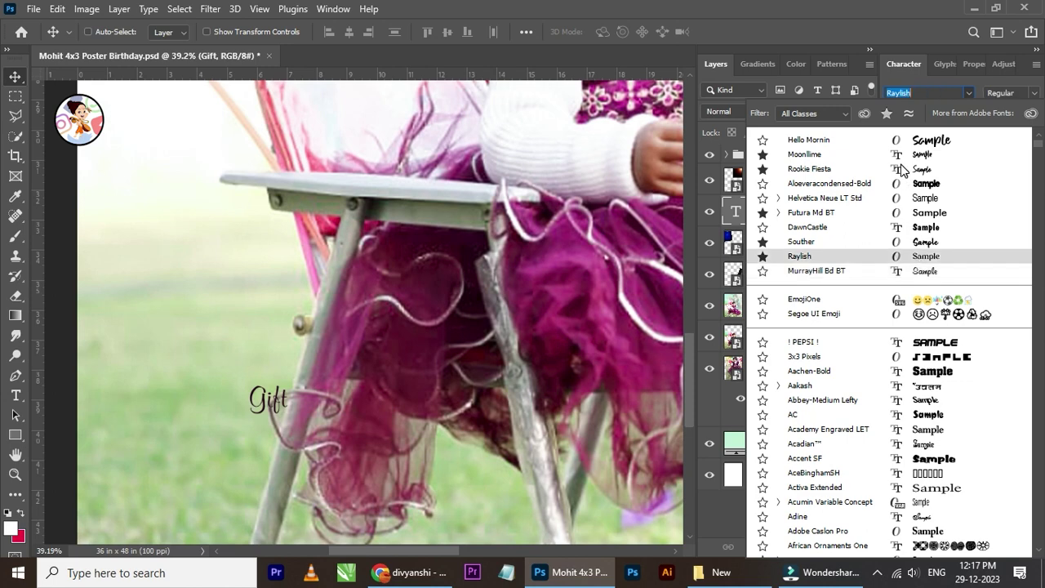
Step: Set the Gift text to Futura Md BT and move it down-left onto the grass
{"action": "left_click", "coordinate": [898, 213]}
{"action": "scroll", "coordinate": [302, 379], "scroll_direction": "down", "scroll_amount": 1}
{"action": "scroll", "coordinate": [299, 380], "scroll_direction": "up", "scroll_amount": 1}
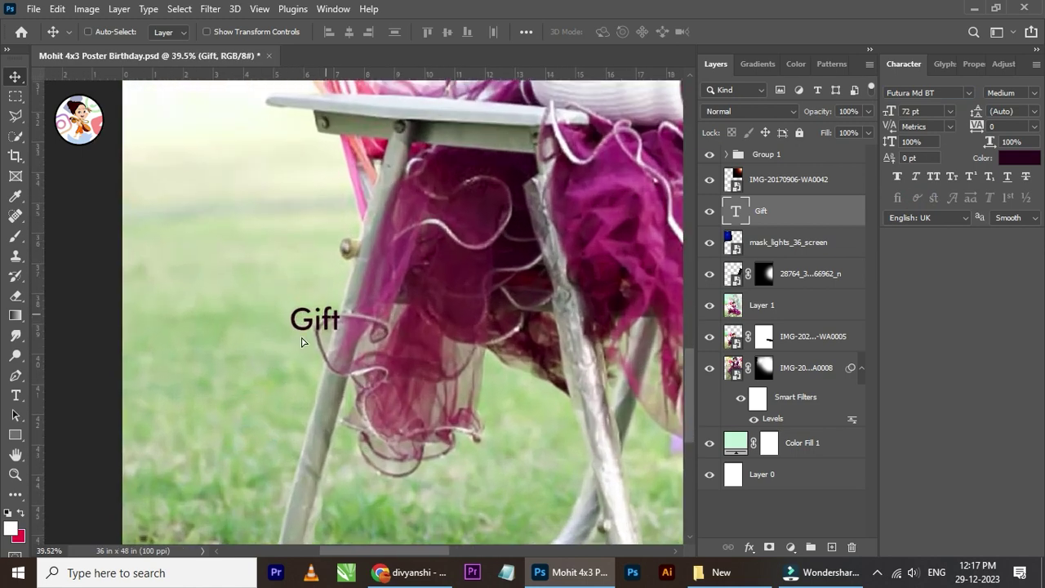
{"action": "left_click_drag", "start_coordinate": [302, 342], "coordinate": [248, 390]}
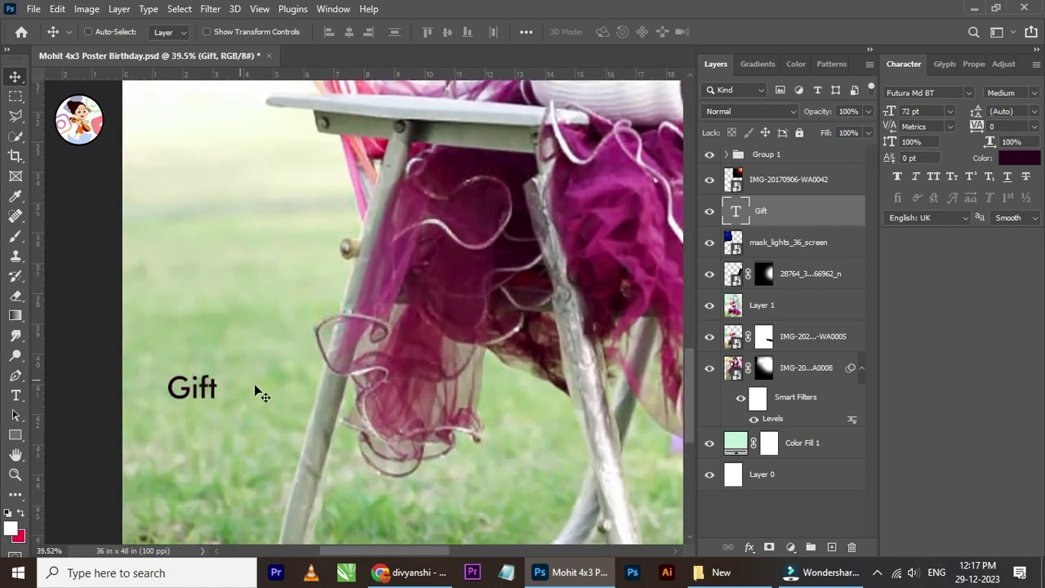
Step: Extend the text to 'Gift By' followed by the giver's name, fixing a typo
{"action": "left_click", "coordinate": [16, 395]}
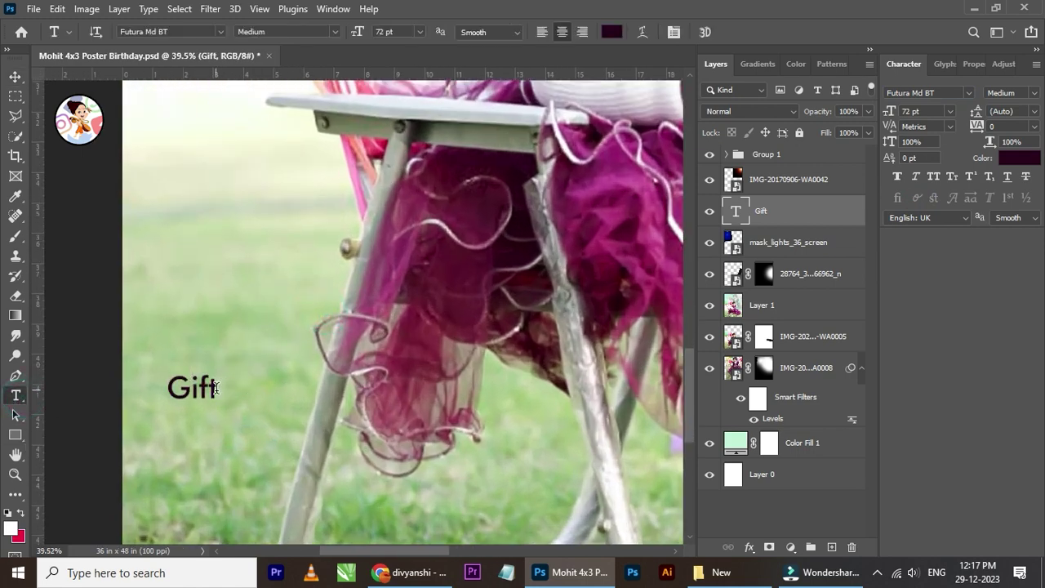
{"action": "left_click", "coordinate": [215, 388]}
{"action": "type", "text": "By "}
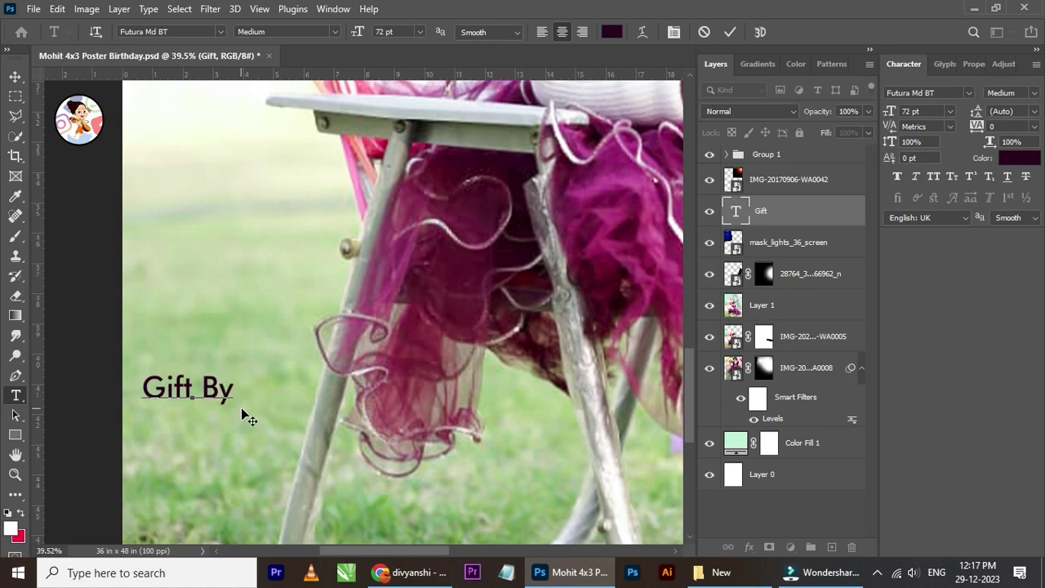
{"action": "type", "text": "@moh"}
{"action": "key", "text": "BackSpace"}
{"action": "key", "text": "BackSpace"}
{"action": "key", "text": "BackSpace"}
{"action": "key", "text": "BackSpace"}
{"action": "type", "text": "Mohit"}
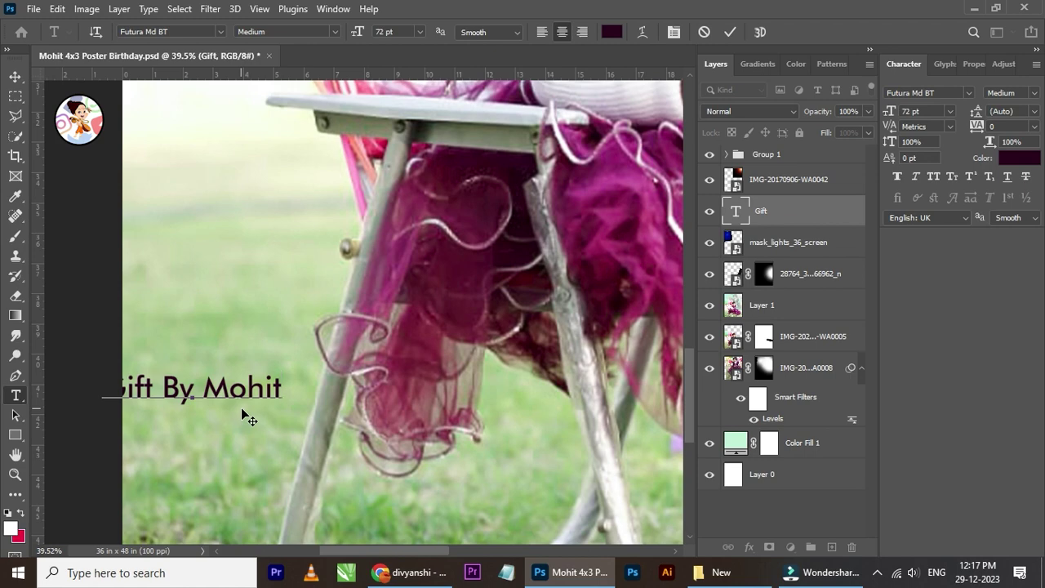
{"action": "left_click", "coordinate": [15, 76]}
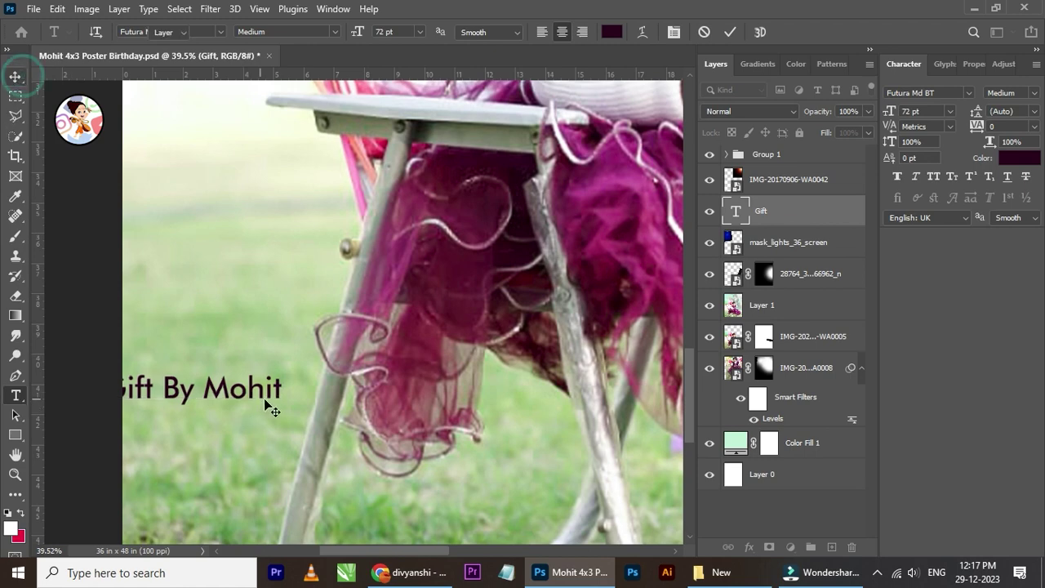
Step: Position the credit text near the poster's lower-left corner
{"action": "left_click_drag", "start_coordinate": [241, 395], "coordinate": [278, 475]}
{"action": "scroll", "coordinate": [279, 475], "scroll_direction": "down", "scroll_amount": 5}
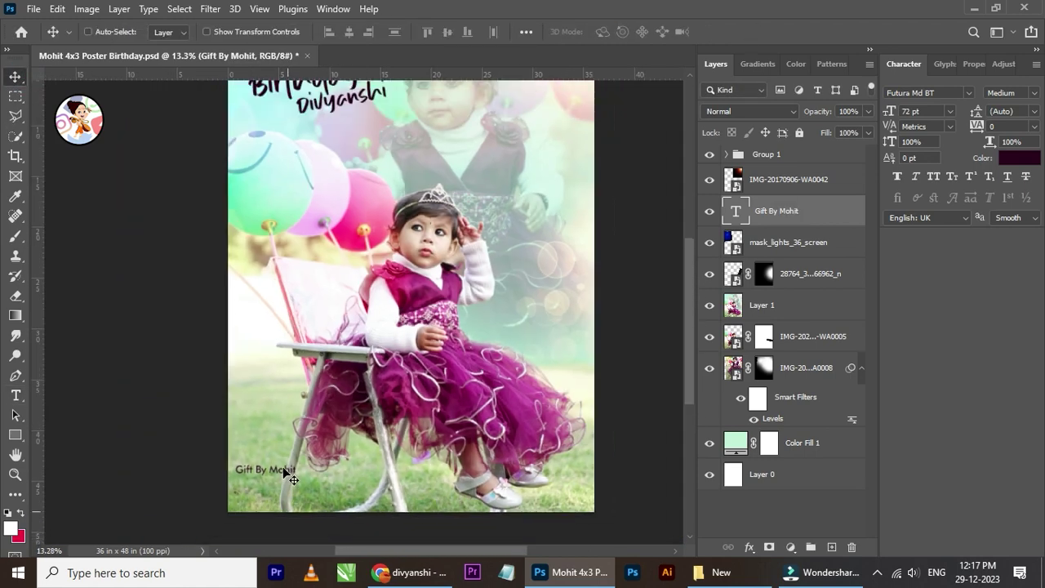
{"action": "scroll", "coordinate": [232, 436], "scroll_direction": "up", "scroll_amount": 2}
{"action": "scroll", "coordinate": [164, 425], "scroll_direction": "up", "scroll_amount": 2}
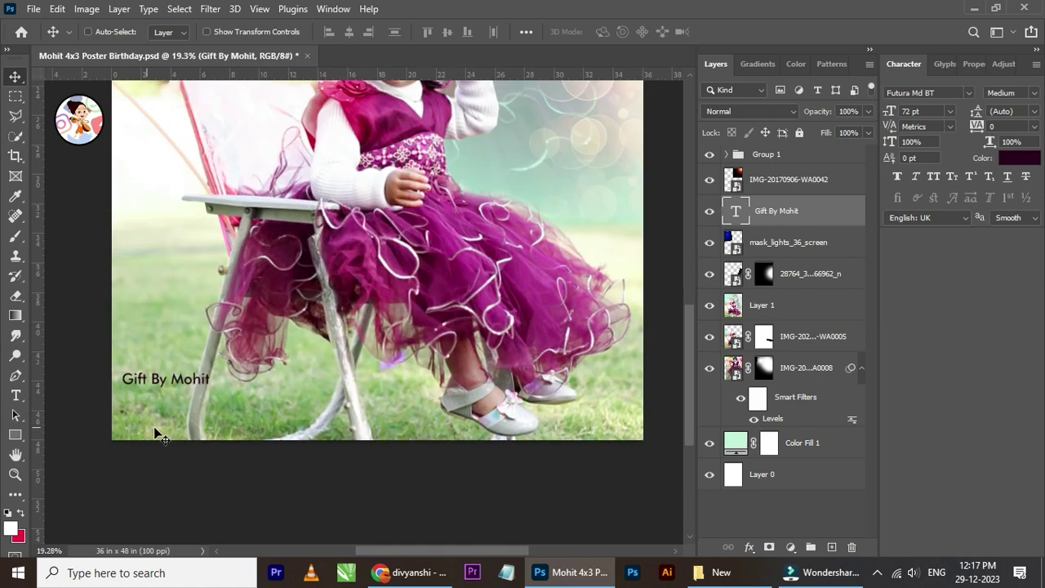
{"action": "left_click_drag", "start_coordinate": [196, 337], "coordinate": [201, 378]}
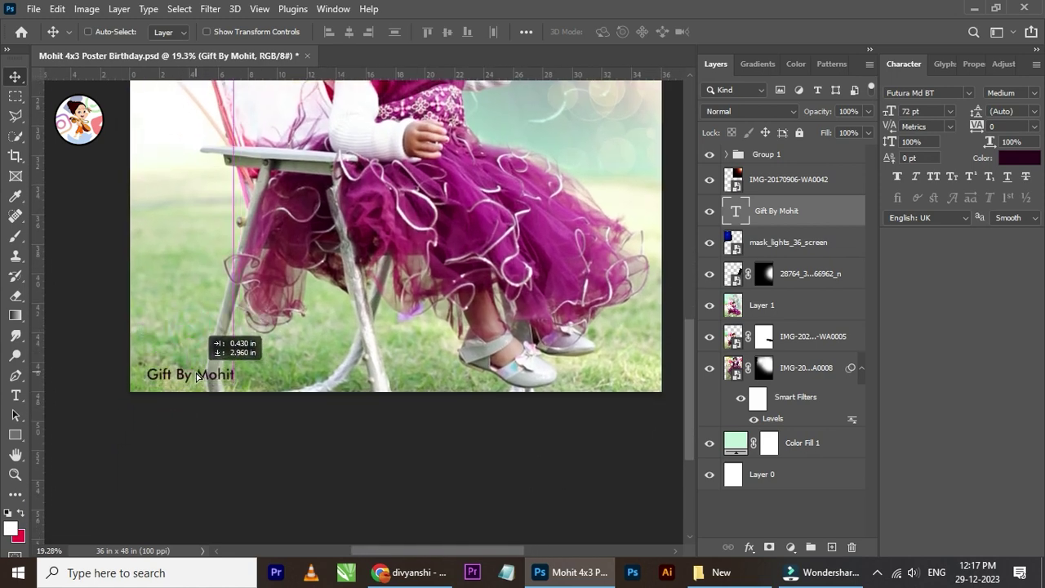
{"action": "scroll", "coordinate": [204, 392], "scroll_direction": "up", "scroll_amount": 1}
{"action": "scroll", "coordinate": [204, 394], "scroll_direction": "up", "scroll_amount": 1}
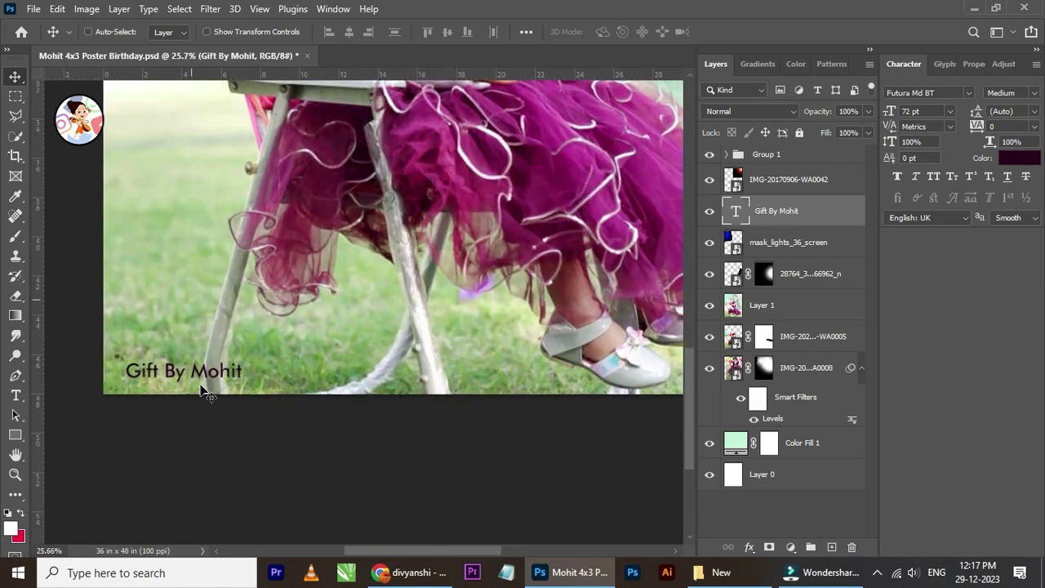
{"action": "scroll", "coordinate": [204, 393], "scroll_direction": "up", "scroll_amount": 1}
{"action": "left_click", "coordinate": [15, 434]}
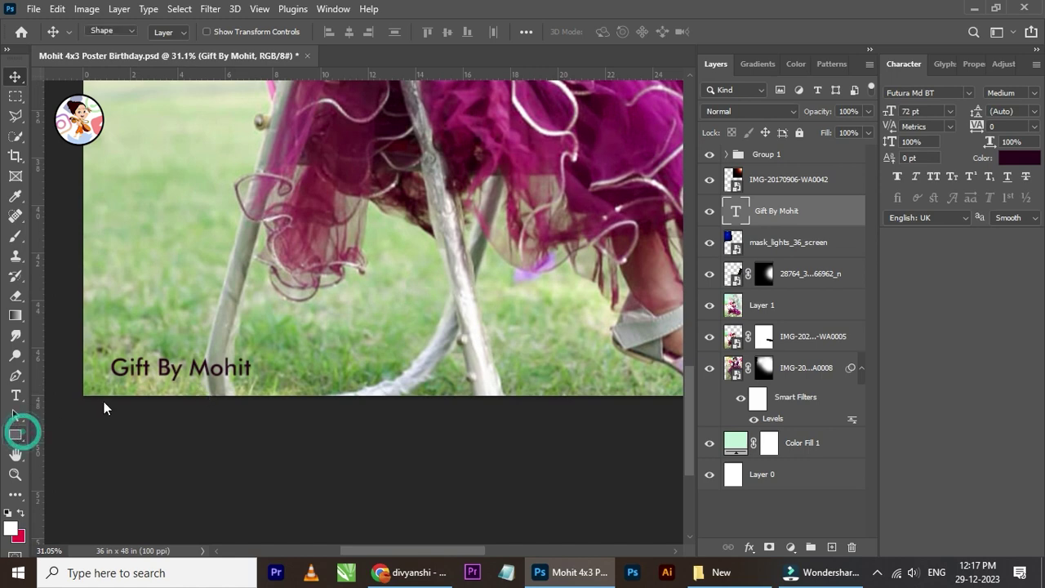
Step: Draw a rectangle around the credit text and place it beneath the text layer
{"action": "left_click", "coordinate": [761, 237]}
{"action": "left_click", "coordinate": [763, 222]}
{"action": "left_click_drag", "start_coordinate": [78, 347], "coordinate": [266, 383]}
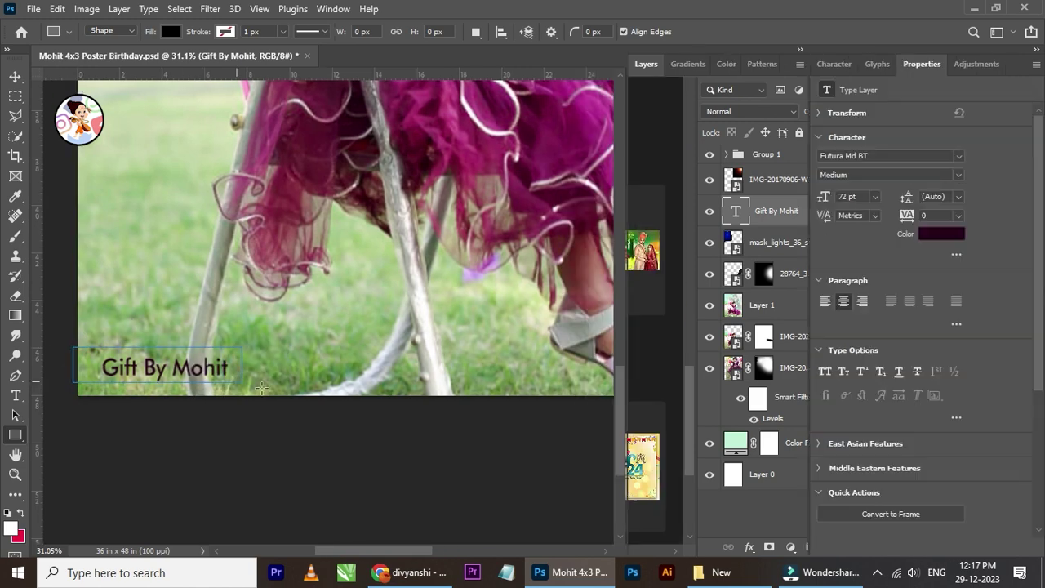
{"action": "left_click", "coordinate": [14, 76]}
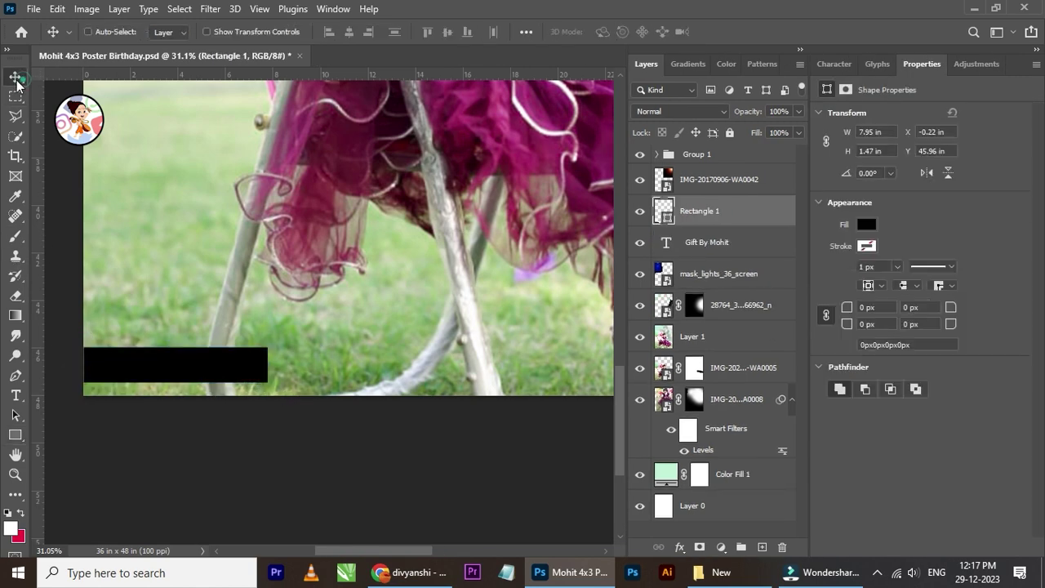
{"action": "left_click_drag", "start_coordinate": [719, 214], "coordinate": [716, 263]}
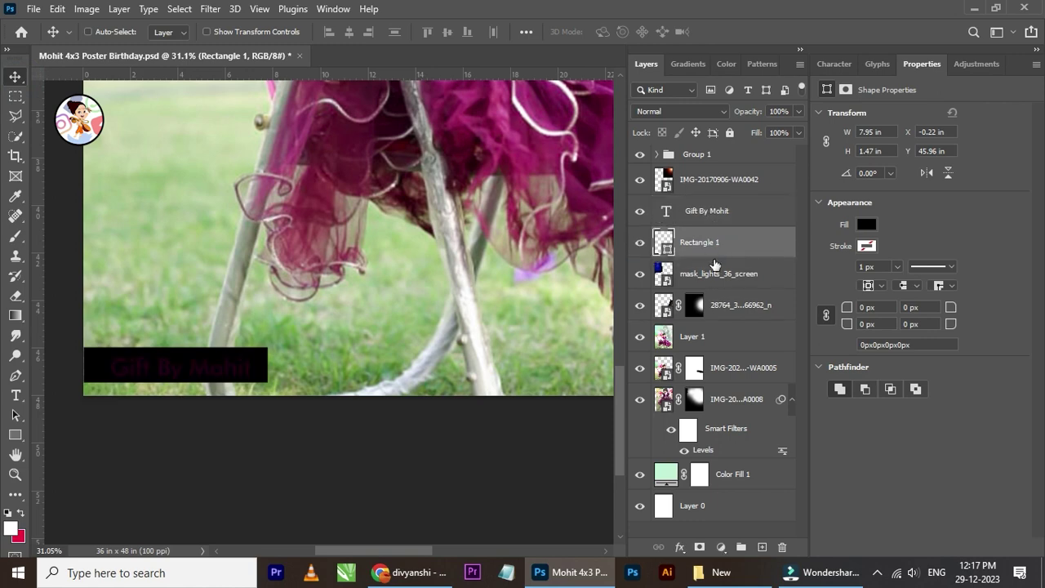
{"action": "scroll", "coordinate": [290, 301], "scroll_direction": "down", "scroll_amount": 1}
{"action": "scroll", "coordinate": [294, 302], "scroll_direction": "down", "scroll_amount": 2}
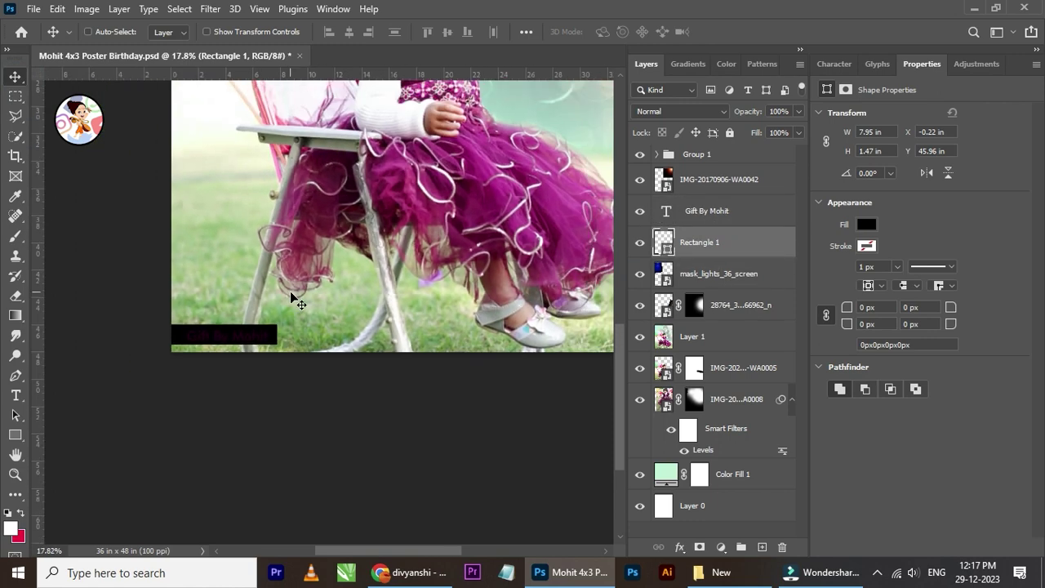
Step: Change the rectangle's fill to peach and reselect the credit text layer
{"action": "left_click", "coordinate": [868, 225]}
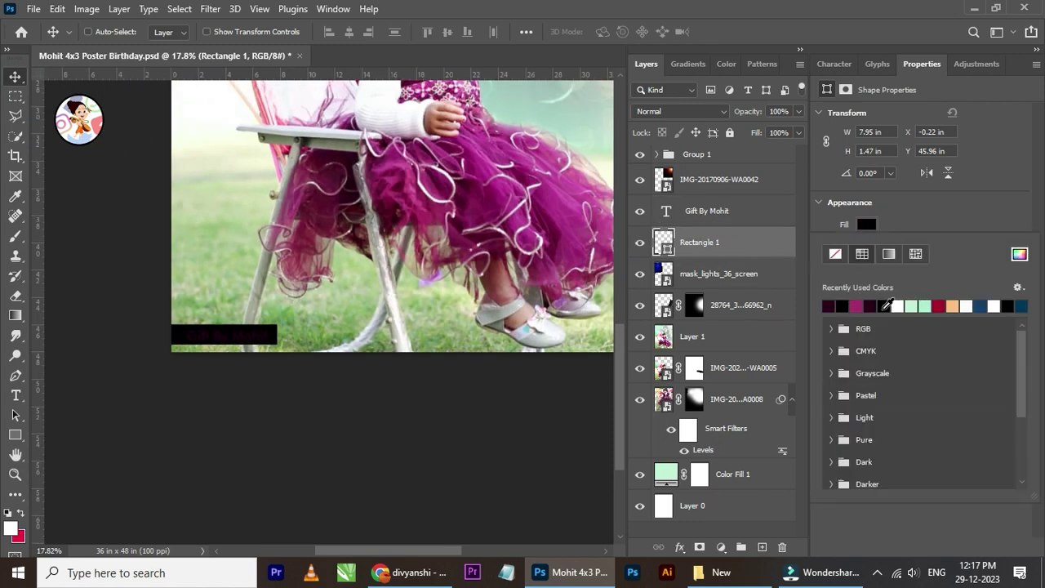
{"action": "left_click", "coordinate": [862, 305]}
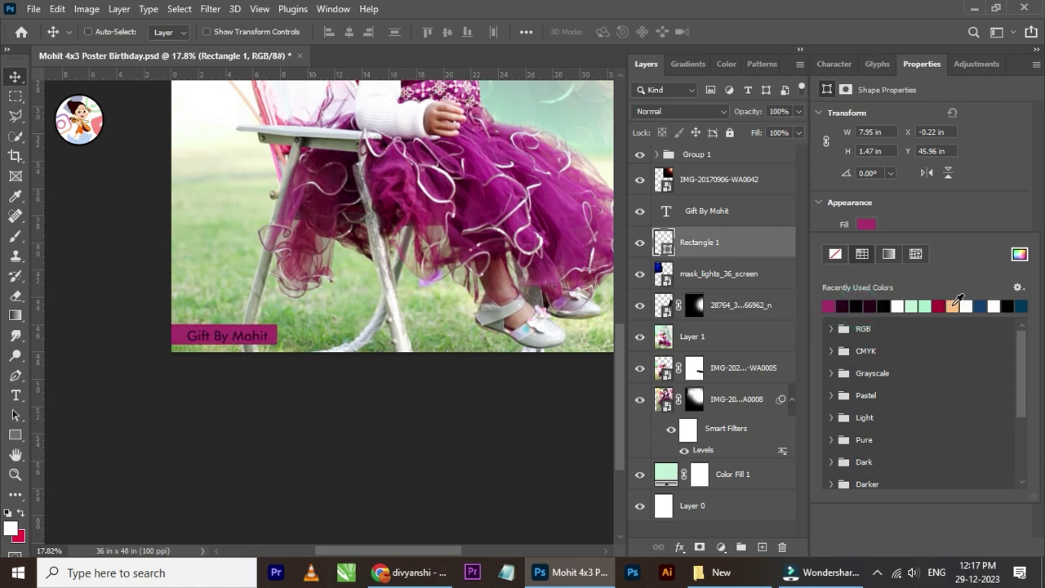
{"action": "left_click", "coordinate": [953, 305]}
{"action": "left_click", "coordinate": [15, 76]}
{"action": "scroll", "coordinate": [294, 317], "scroll_direction": "down", "scroll_amount": 2}
{"action": "scroll", "coordinate": [294, 317], "scroll_direction": "down", "scroll_amount": 1}
{"action": "scroll", "coordinate": [240, 326], "scroll_direction": "up", "scroll_amount": 1}
{"action": "scroll", "coordinate": [270, 338], "scroll_direction": "up", "scroll_amount": 2}
{"action": "scroll", "coordinate": [261, 333], "scroll_direction": "up", "scroll_amount": 1}
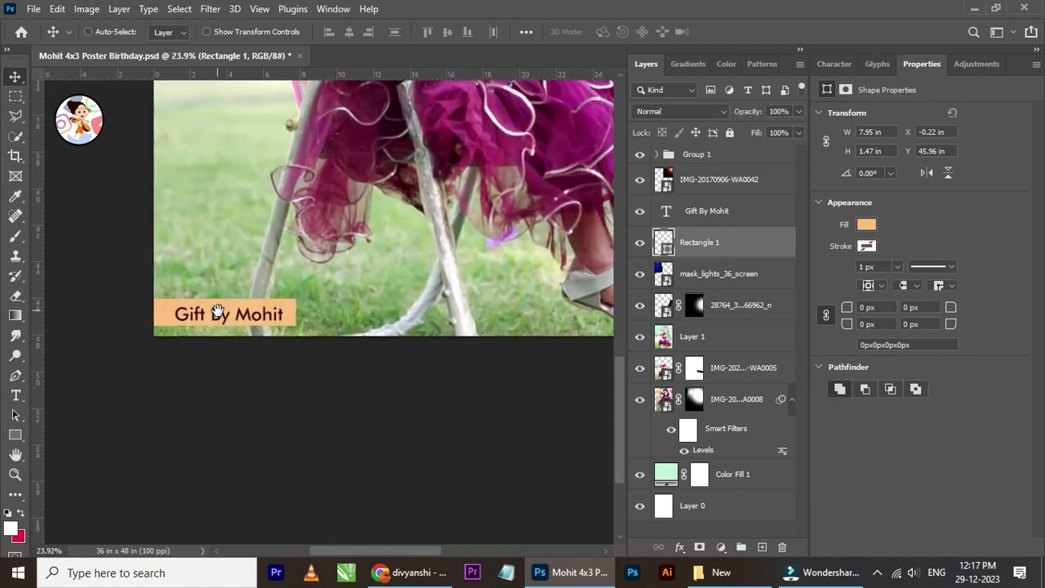
{"action": "scroll", "coordinate": [208, 325], "scroll_direction": "up", "scroll_amount": 1}
{"action": "scroll", "coordinate": [208, 325], "scroll_direction": "up", "scroll_amount": 1}
{"action": "right_click", "coordinate": [224, 307]}
{"action": "left_click", "coordinate": [248, 318]}
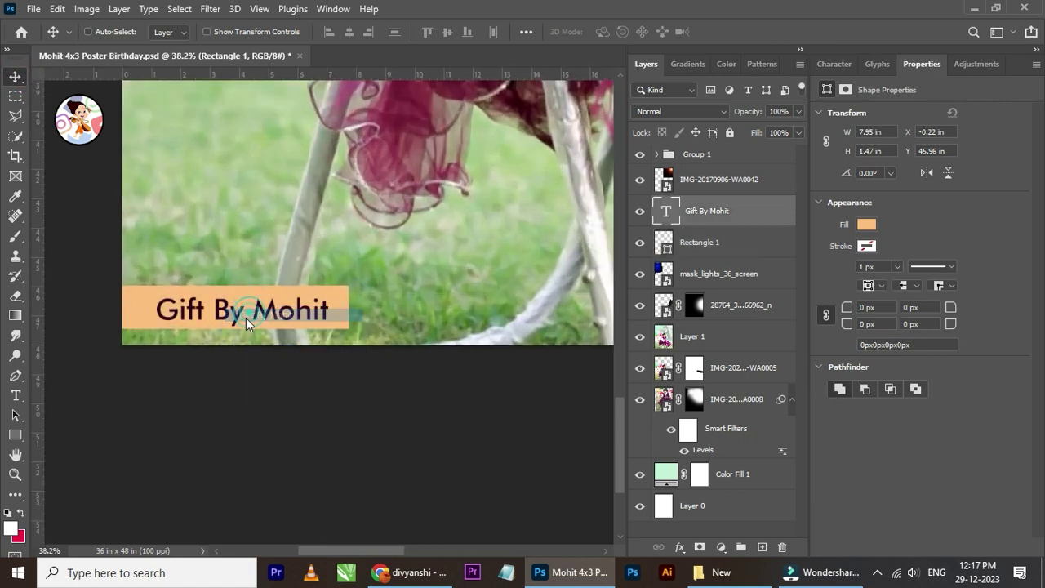
Step: Scale the credit text up to about 110% (79.16 pt) with Free Transform
{"action": "scroll", "coordinate": [207, 311], "scroll_direction": "up", "scroll_amount": 1}
{"action": "scroll", "coordinate": [207, 310], "scroll_direction": "up", "scroll_amount": 1}
{"action": "scroll", "coordinate": [210, 321], "scroll_direction": "up", "scroll_amount": 1}
{"action": "key", "text": "ctrl"}
{"action": "key", "text": "ctrl+t"}
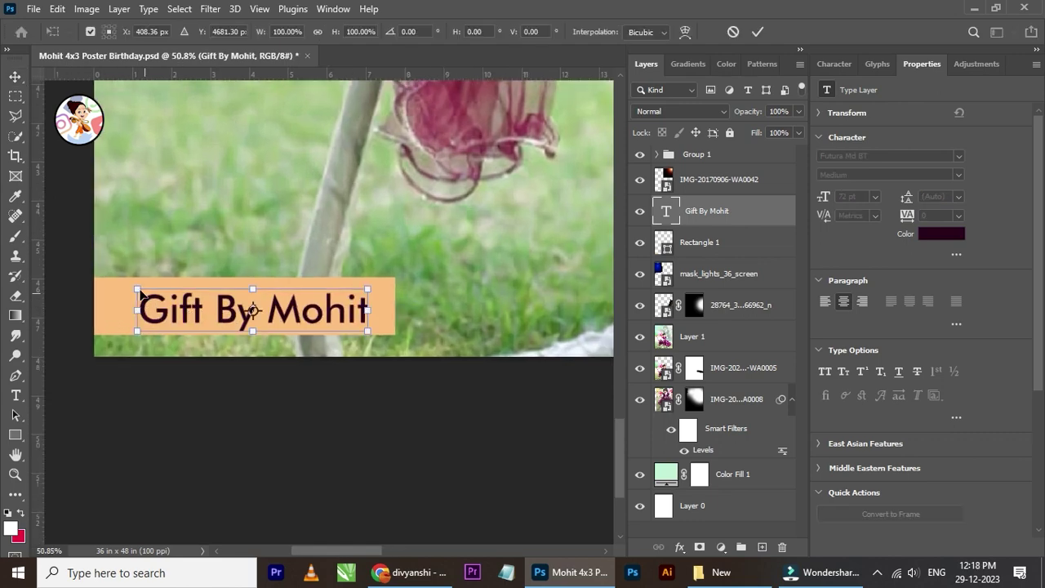
{"action": "left_click_drag", "start_coordinate": [135, 285], "coordinate": [114, 285]}
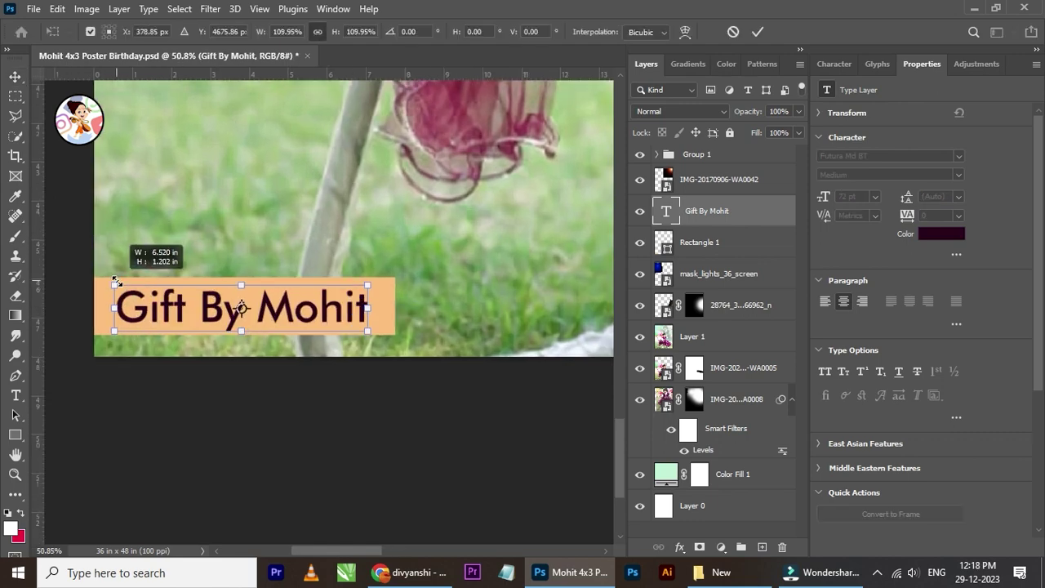
{"action": "left_click", "coordinate": [758, 32]}
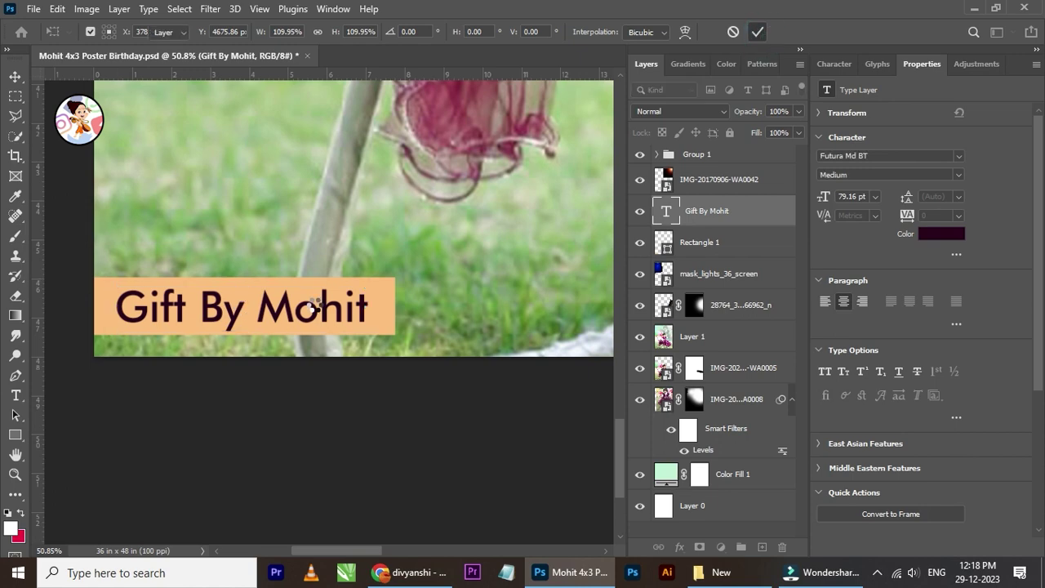
{"action": "scroll", "coordinate": [311, 305], "scroll_direction": "down", "scroll_amount": 3}
{"action": "scroll", "coordinate": [323, 311], "scroll_direction": "down", "scroll_amount": 2}
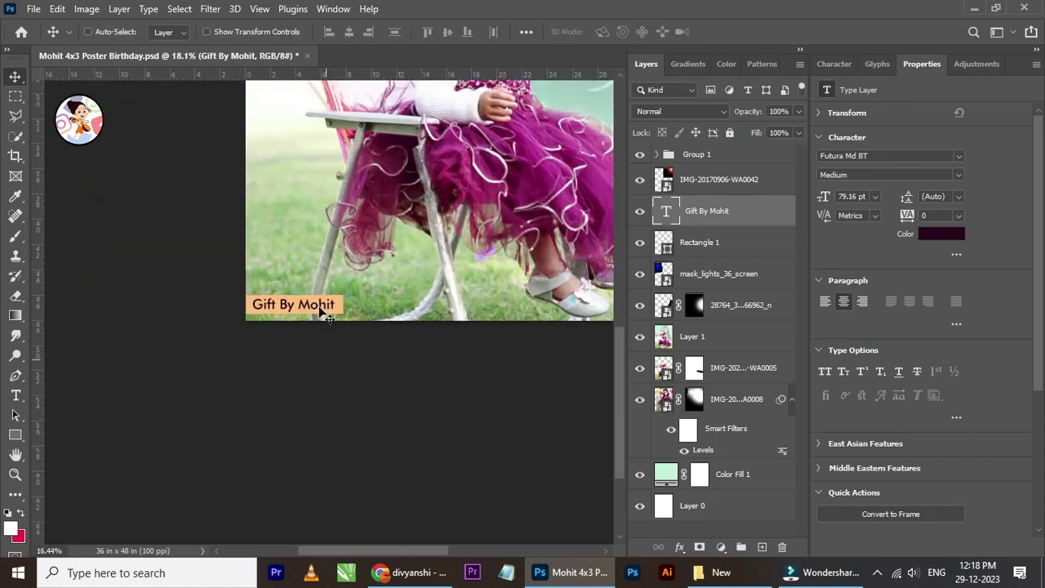
{"action": "scroll", "coordinate": [323, 313], "scroll_direction": "down", "scroll_amount": 2}
{"action": "scroll", "coordinate": [604, 268], "scroll_direction": "up", "scroll_amount": 2}
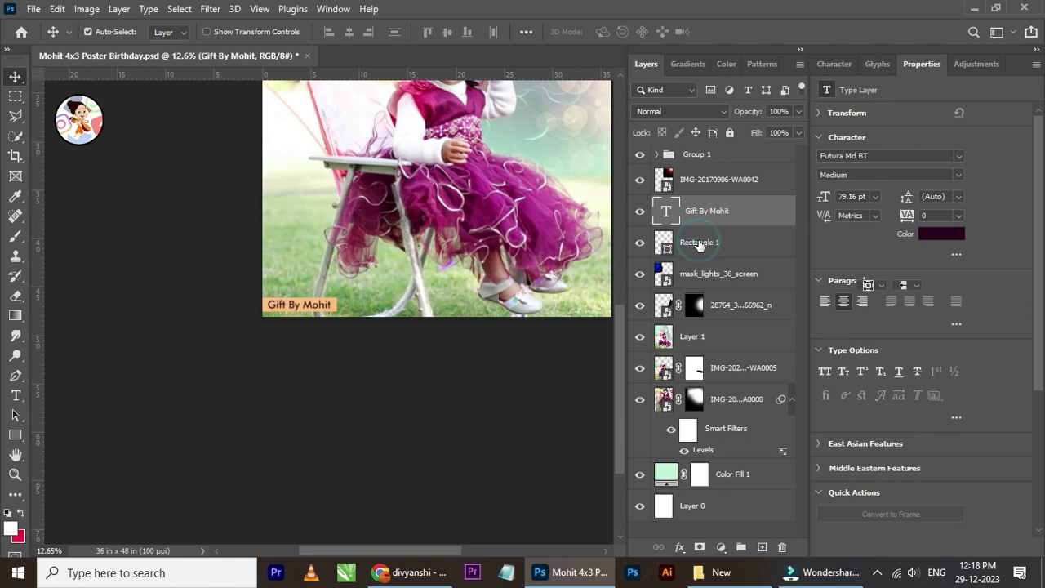
Step: Group the credit text and peach Rectangle 1 into Group 2
{"action": "left_click", "coordinate": [699, 243], "text": "shift"}
{"action": "key", "text": "ctrl+g"}
{"action": "scroll", "coordinate": [302, 327], "scroll_direction": "up", "scroll_amount": 2}
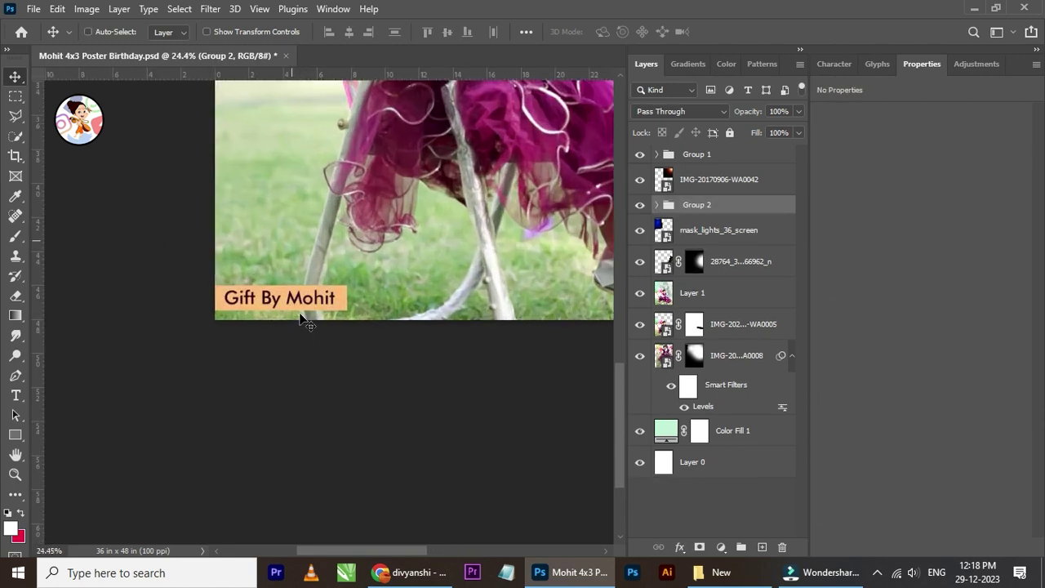
{"action": "scroll", "coordinate": [304, 314], "scroll_direction": "up", "scroll_amount": 1}
{"action": "scroll", "coordinate": [304, 315], "scroll_direction": "up", "scroll_amount": 1}
Step: Scale the grouped credit label down to about 72% in the bottom-left corner
{"action": "key", "text": "ctrl+t"}
{"action": "left_click_drag", "start_coordinate": [367, 276], "coordinate": [305, 270]}
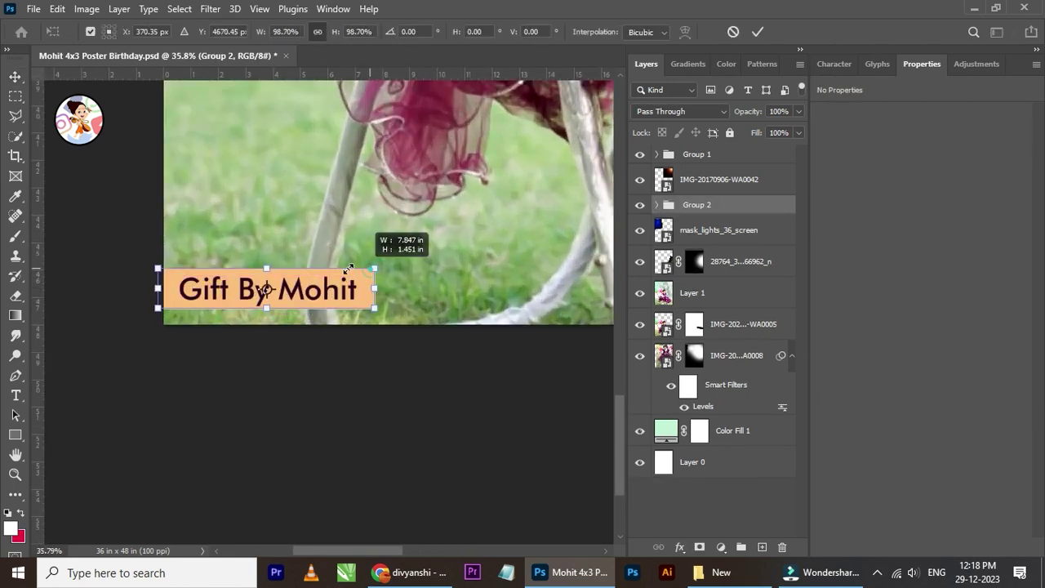
{"action": "left_click", "coordinate": [758, 31]}
{"action": "scroll", "coordinate": [227, 320], "scroll_direction": "down", "scroll_amount": 2}
{"action": "scroll", "coordinate": [227, 320], "scroll_direction": "down", "scroll_amount": 2}
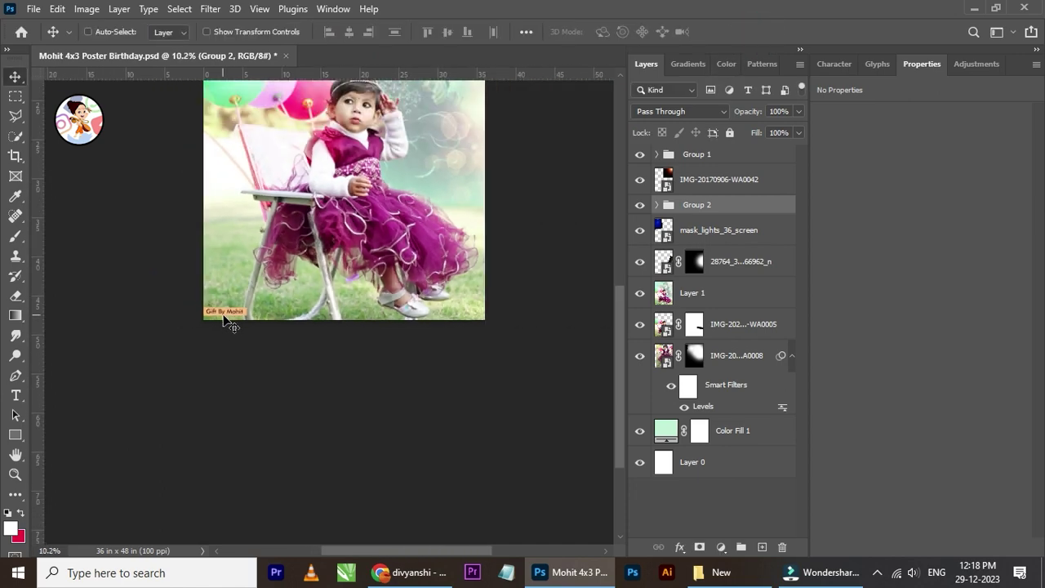
{"action": "scroll", "coordinate": [227, 320], "scroll_direction": "up", "scroll_amount": 2}
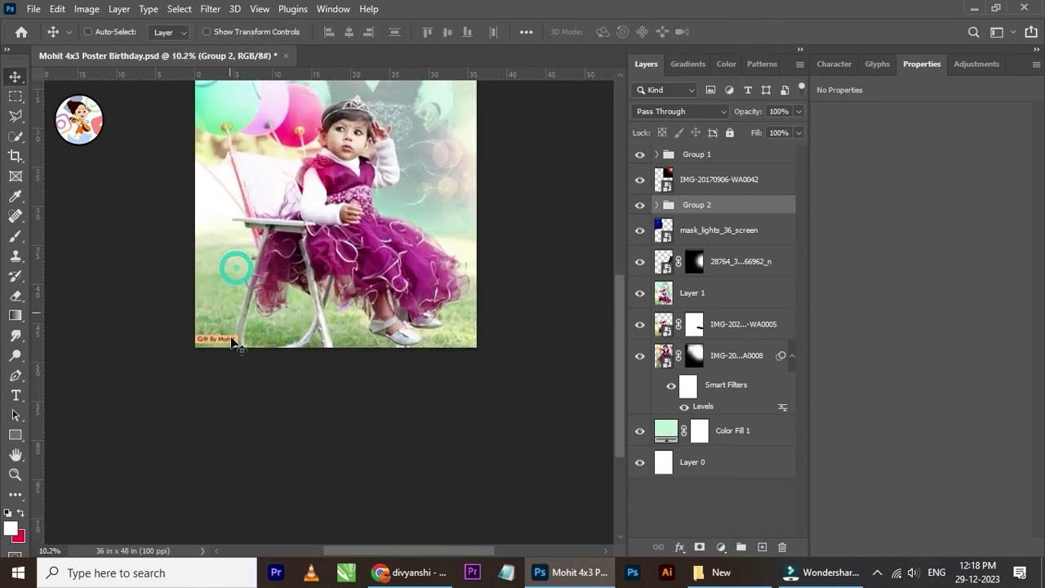
{"action": "scroll", "coordinate": [227, 331], "scroll_direction": "up", "scroll_amount": 1}
{"action": "scroll", "coordinate": [240, 326], "scroll_direction": "down", "scroll_amount": 1}
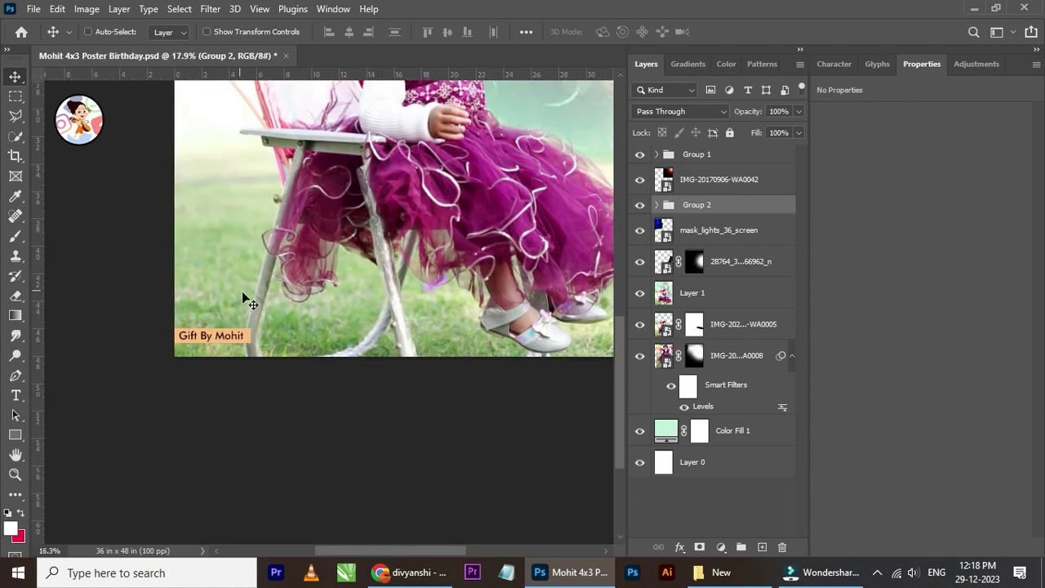
{"action": "scroll", "coordinate": [245, 298], "scroll_direction": "down", "scroll_amount": 2}
{"action": "scroll", "coordinate": [253, 301], "scroll_direction": "up", "scroll_amount": 1}
{"action": "scroll", "coordinate": [260, 303], "scroll_direction": "up", "scroll_amount": 1}
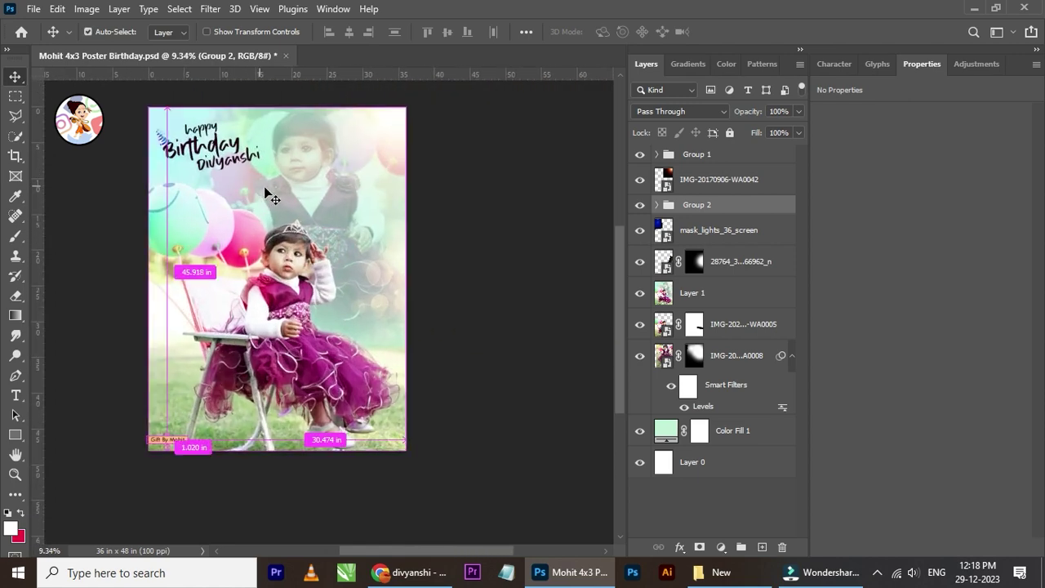
Step: Save the poster PSD and hide all tools and panels to preview it
{"action": "key", "text": "ctrl+s"}
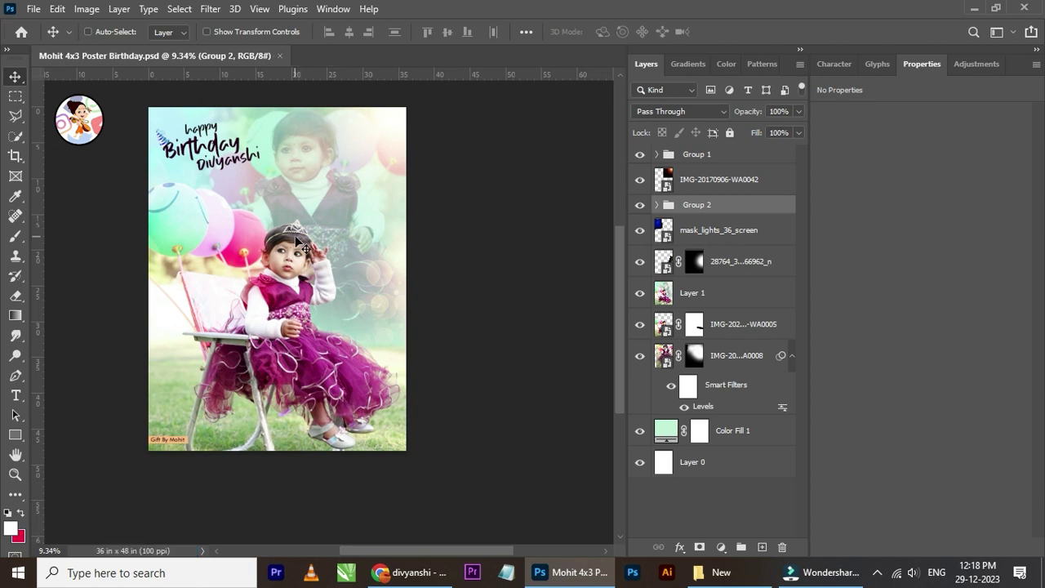
{"action": "key", "text": "Tab"}
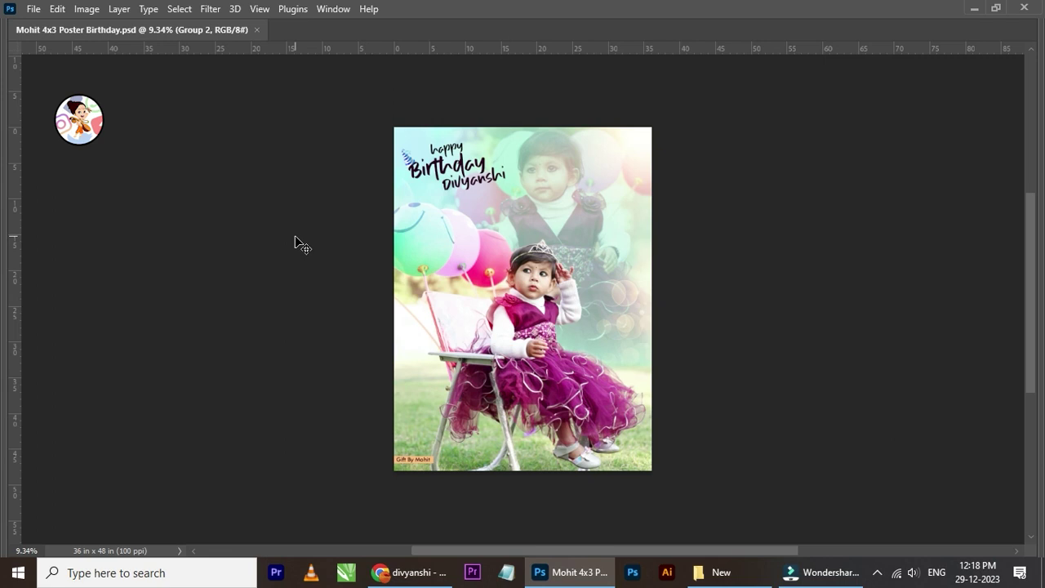